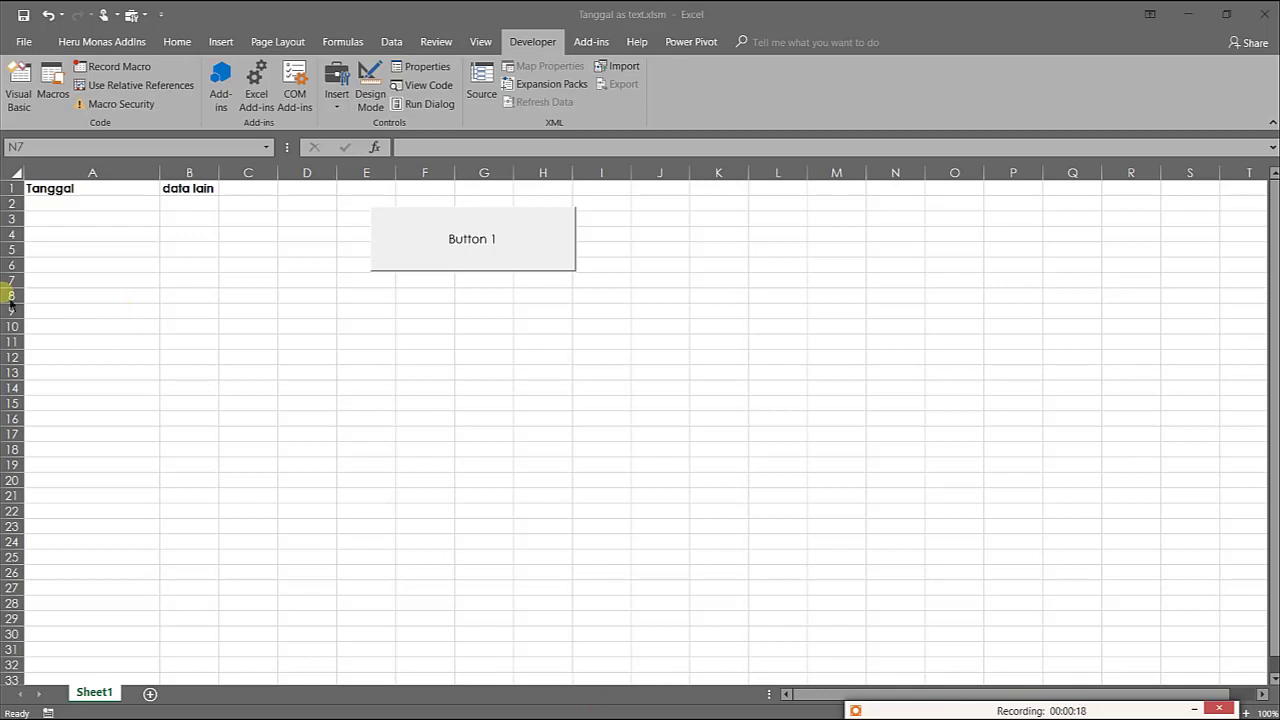
Minimize Excel to reveal the Excel Indonesia User Group page in Firefox
click(1187, 14)
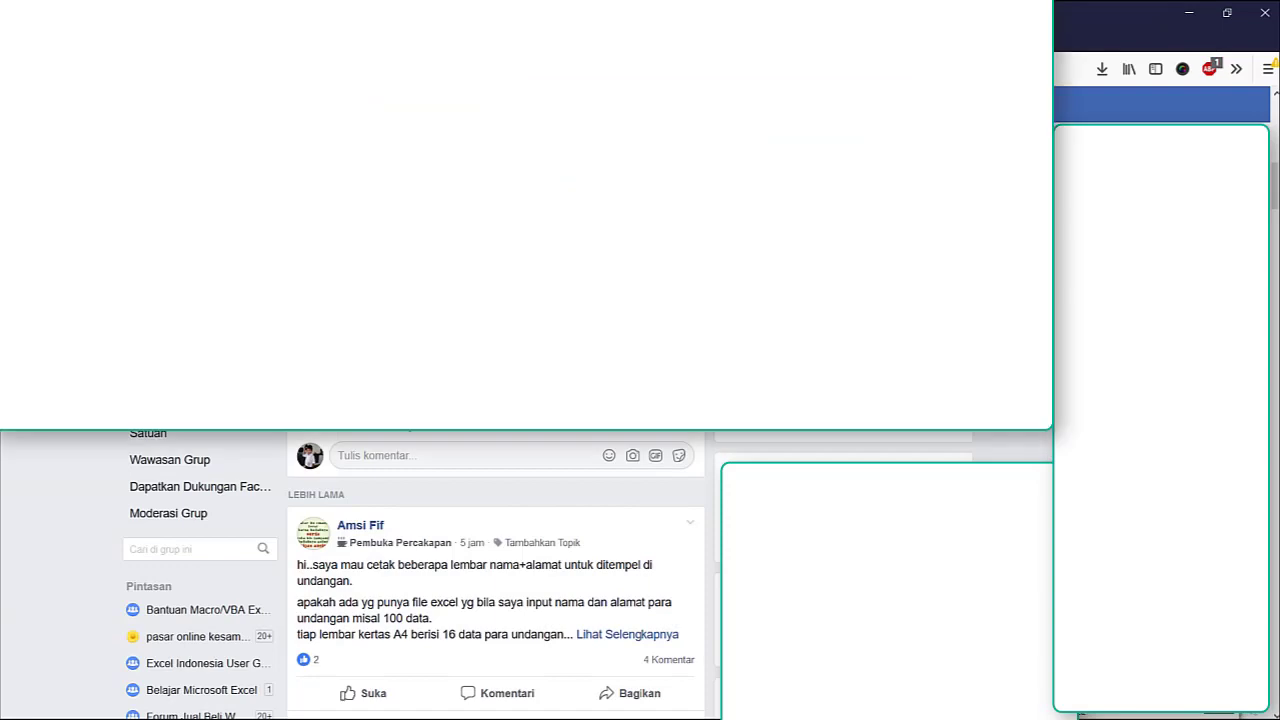
Scroll through the Facebook group feeds, ending on the Bantuan Macro/VBA group page
scroll(579, 264, up, 6)
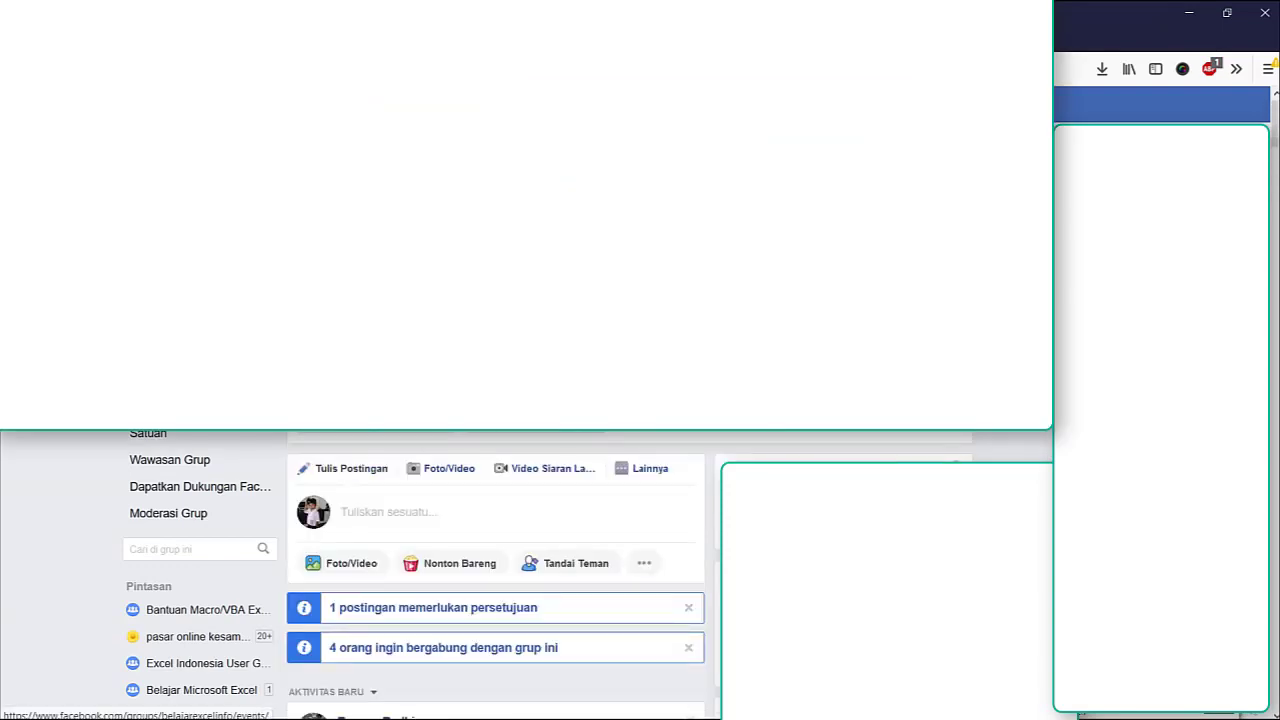
scroll(229, 486, down, 5)
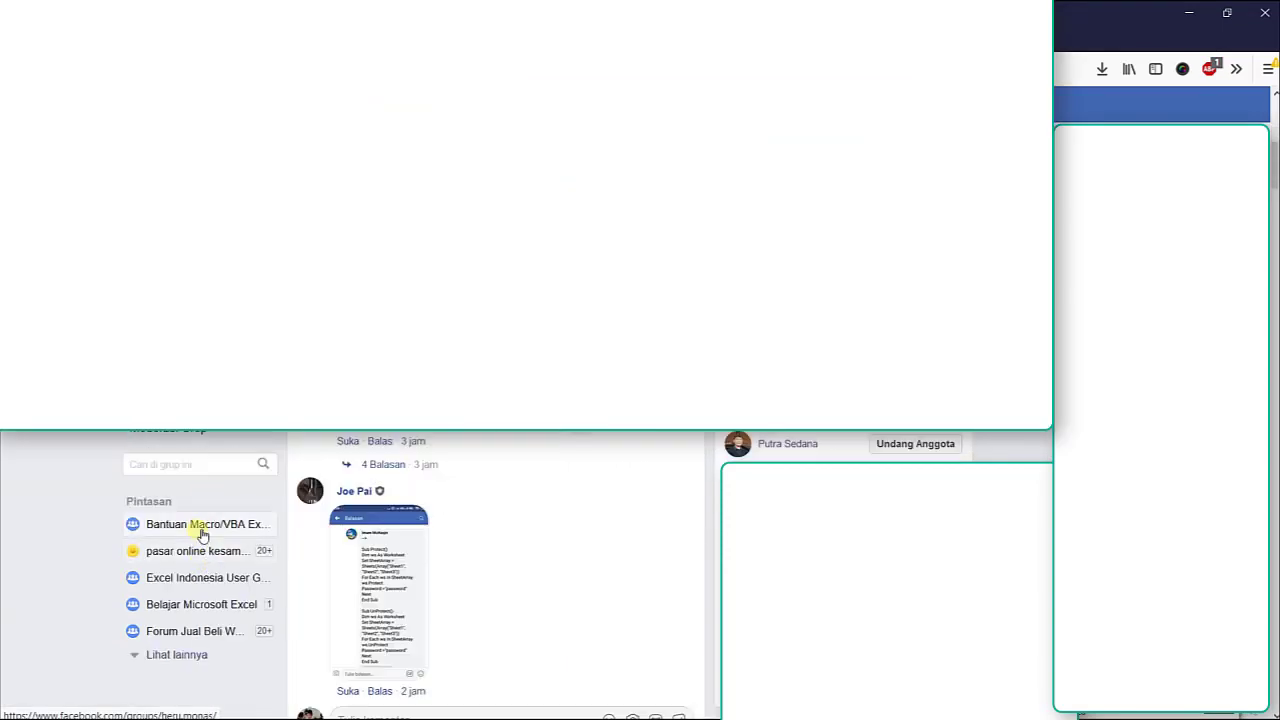
scroll(374, 485, down, 3)
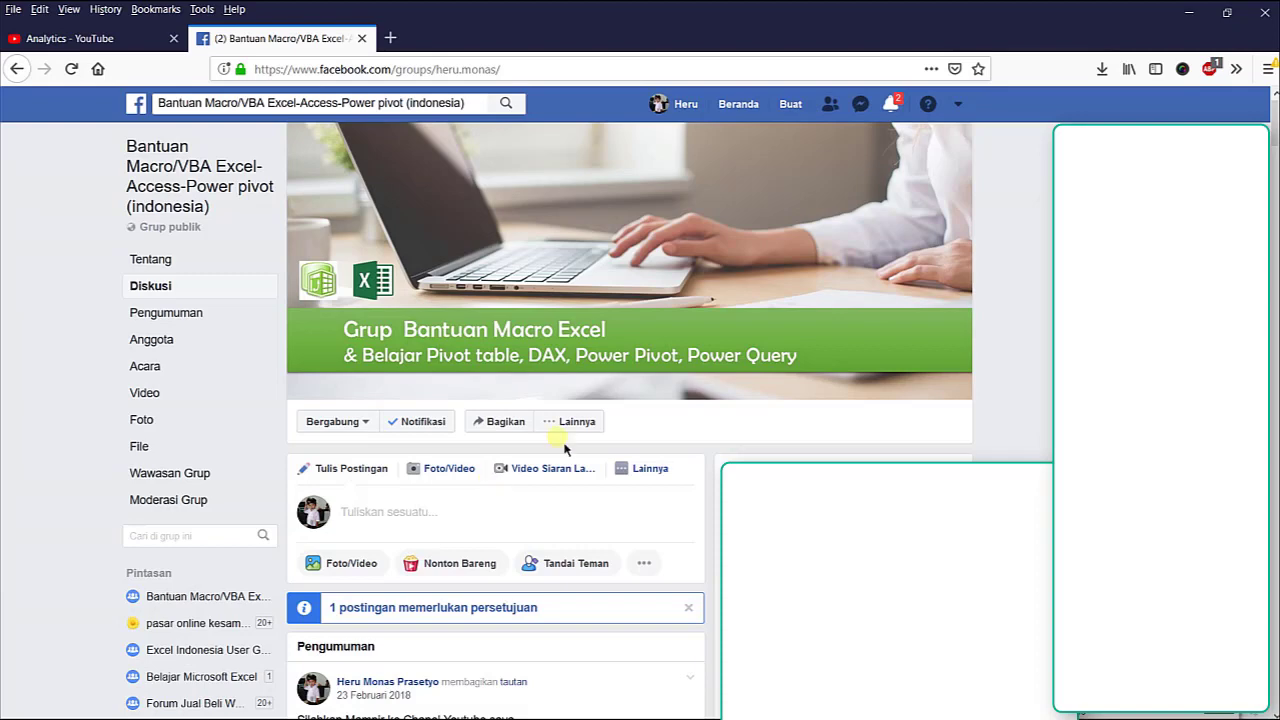
scroll(563, 480, down, 3)
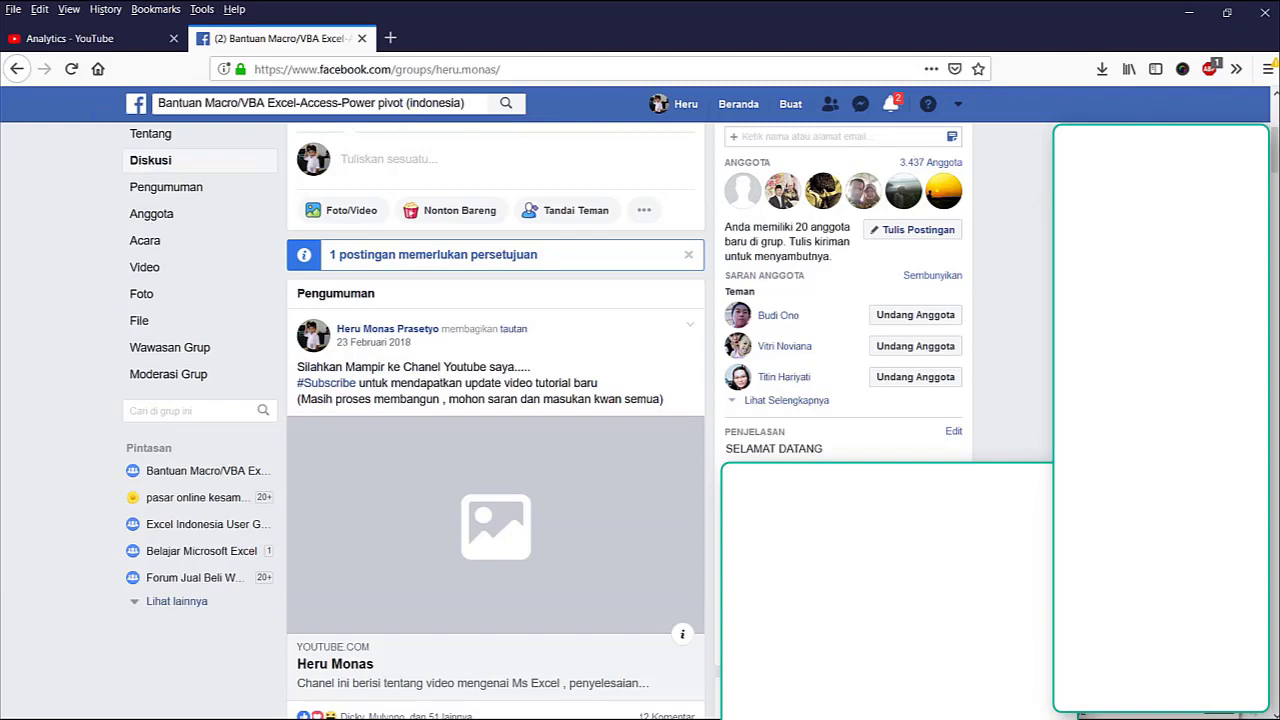
Minimize Firefox, dismiss the VPN login dialog, and minimize the VBA editor
click(1185, 12)
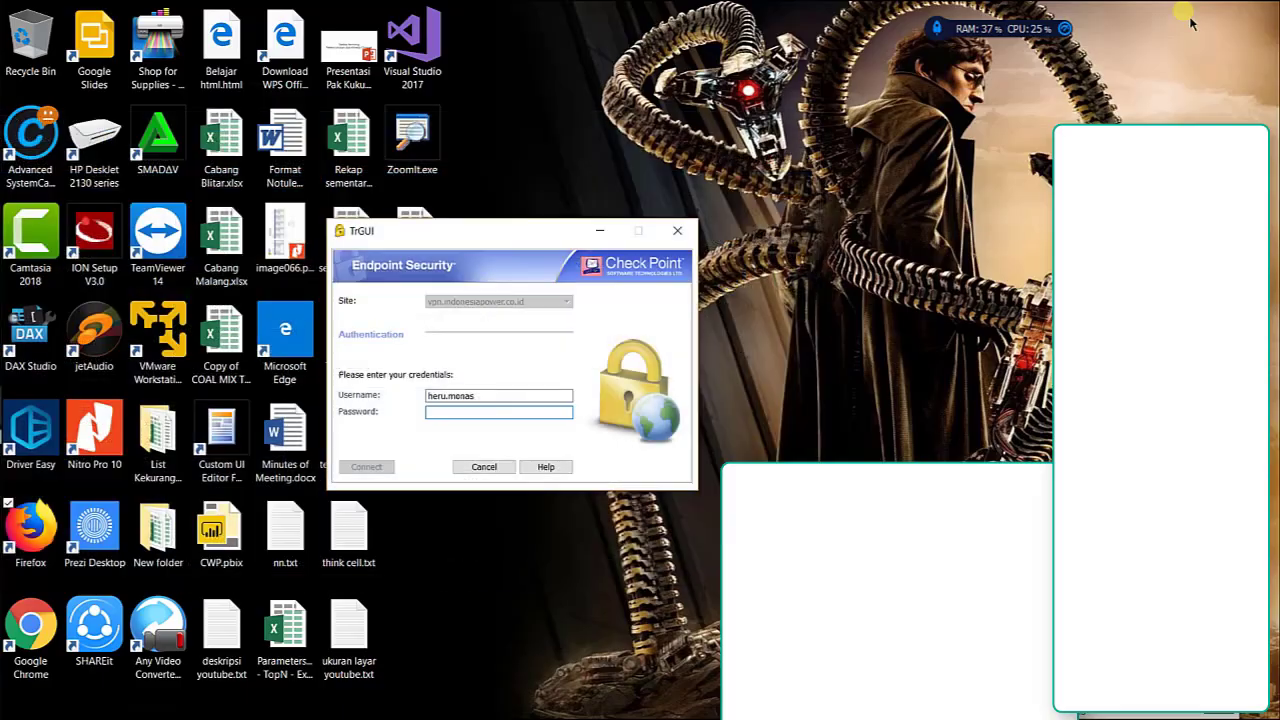
click(684, 232)
mouse_move(39, 208)
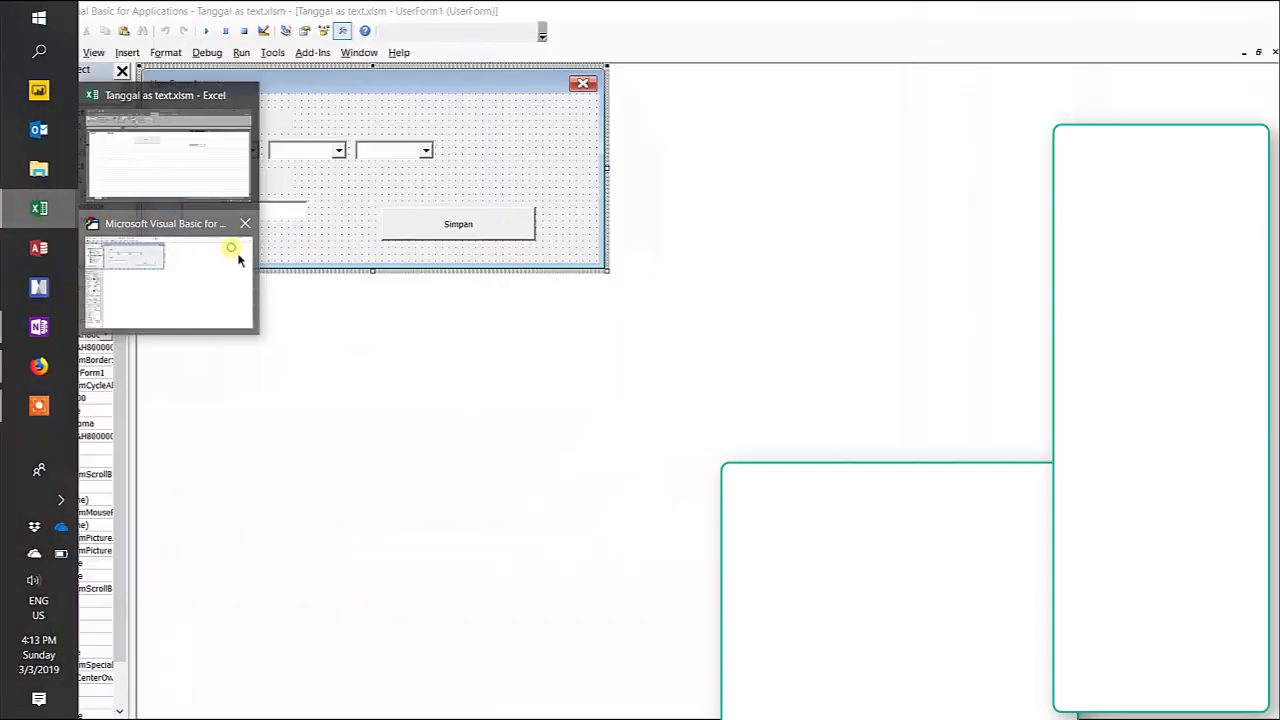
click(239, 260)
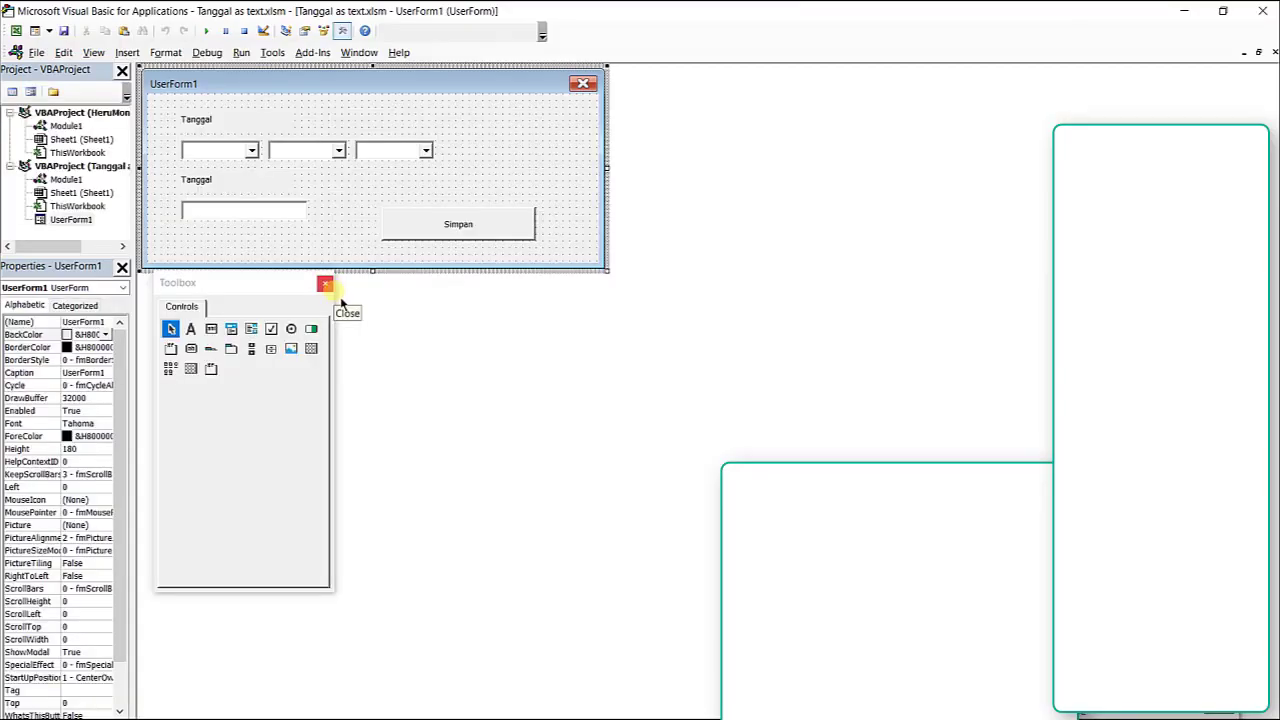
click(1186, 20)
Restore the Tanggal as text.xlsm workbook from the taskbar with Sheet1 showing
mouse_move(5, 293)
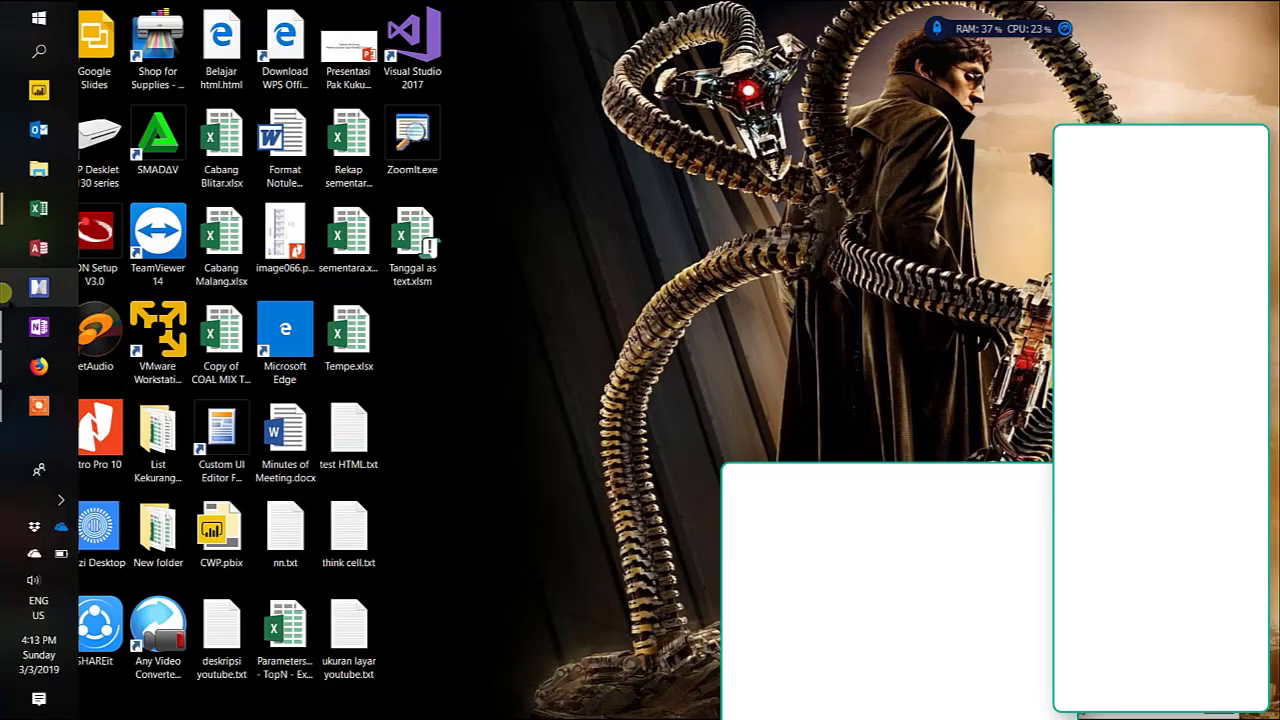
mouse_move(38, 208)
click(115, 178)
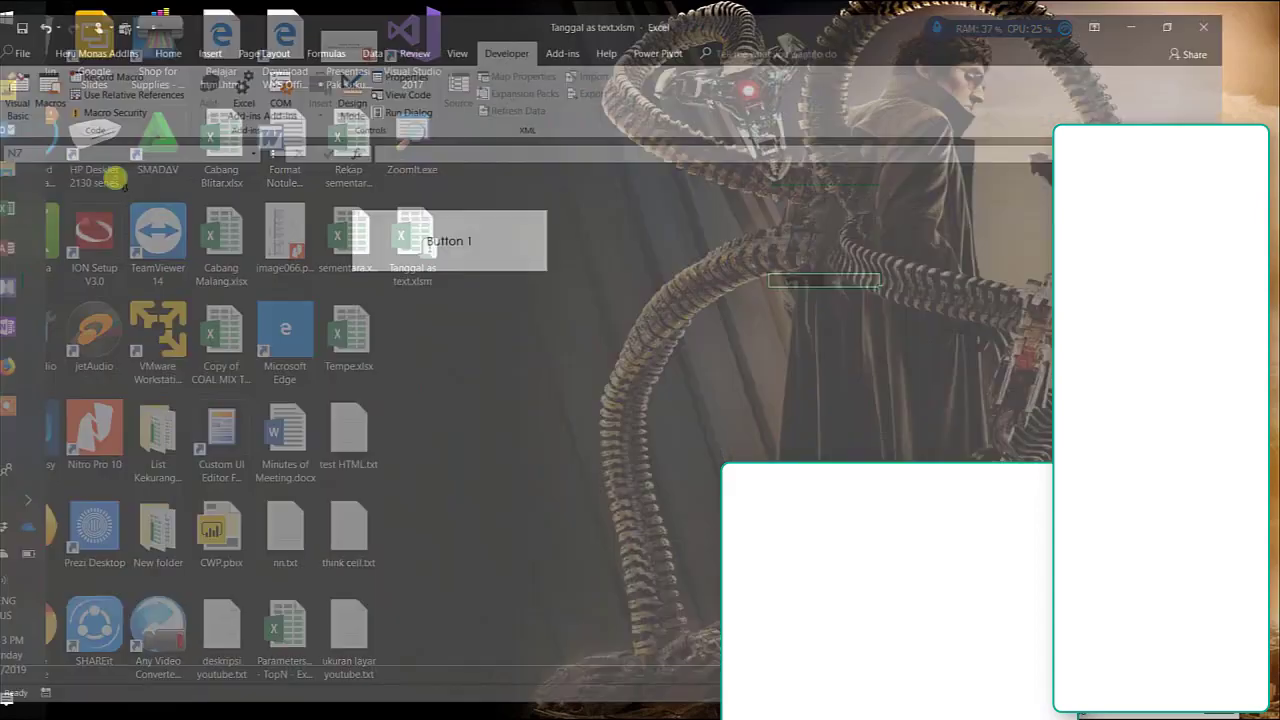
click(343, 357)
drag(262, 310, 255, 296)
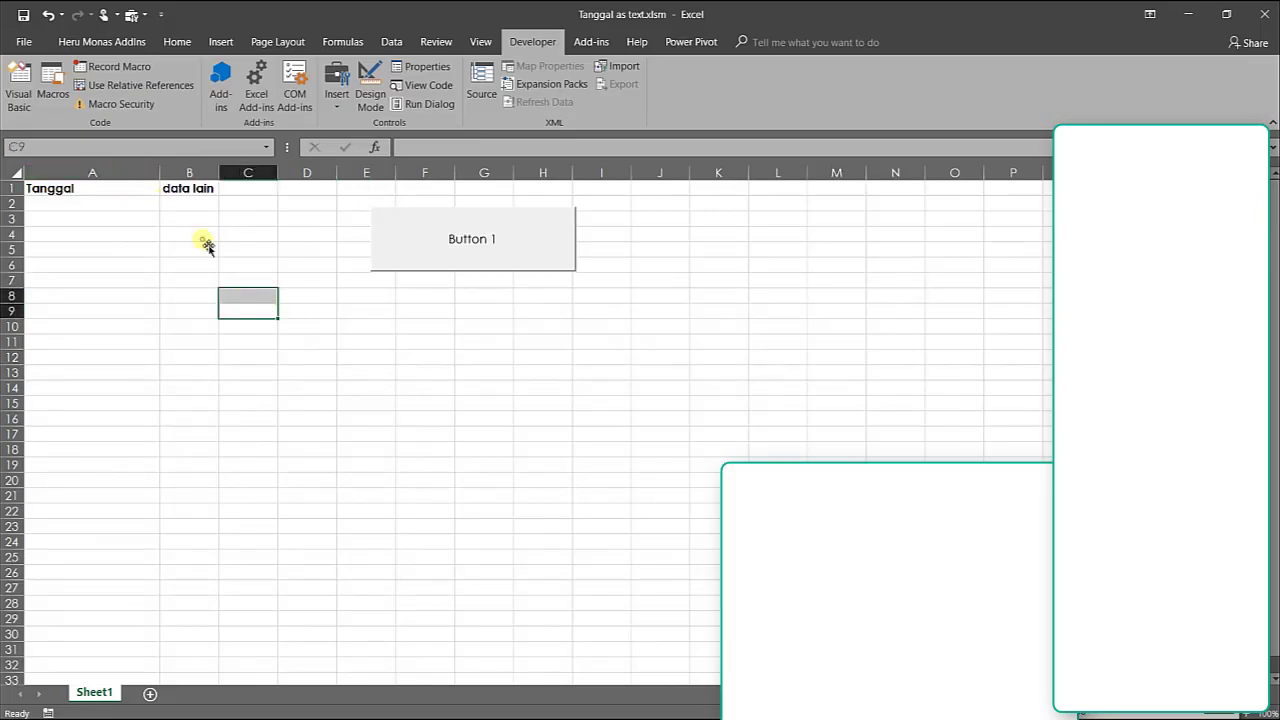
click(205, 240)
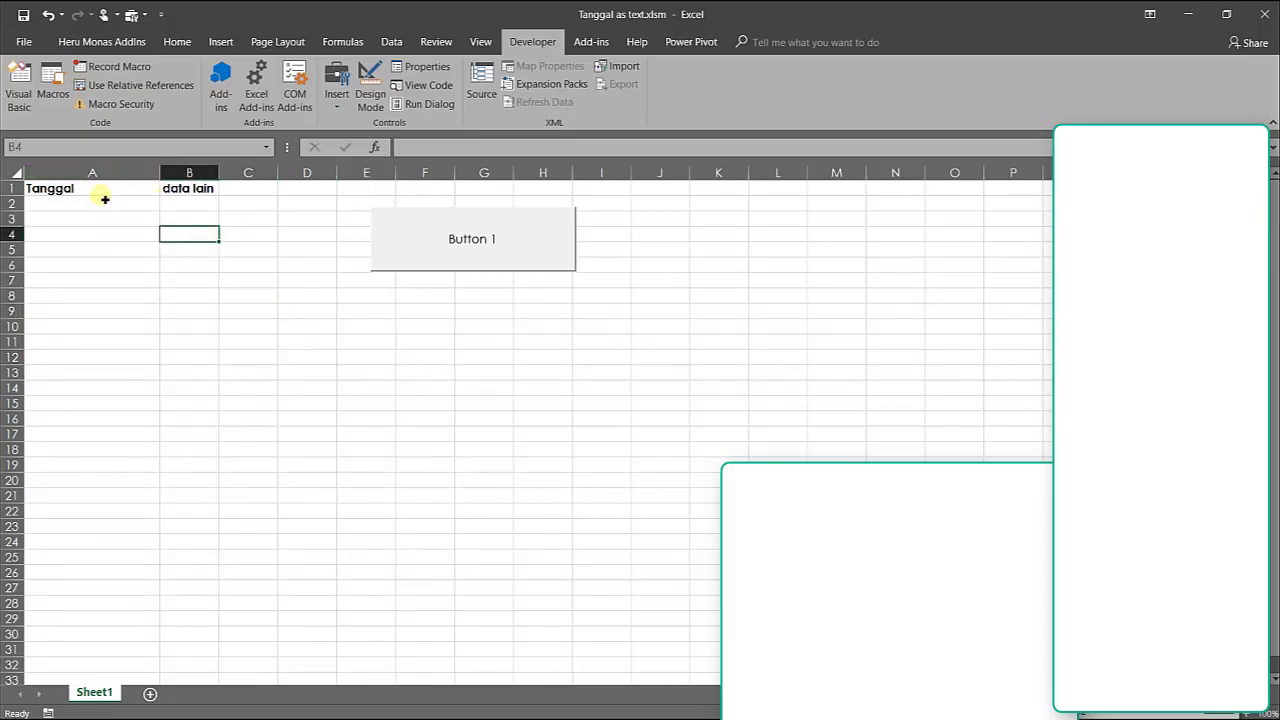
click(209, 209)
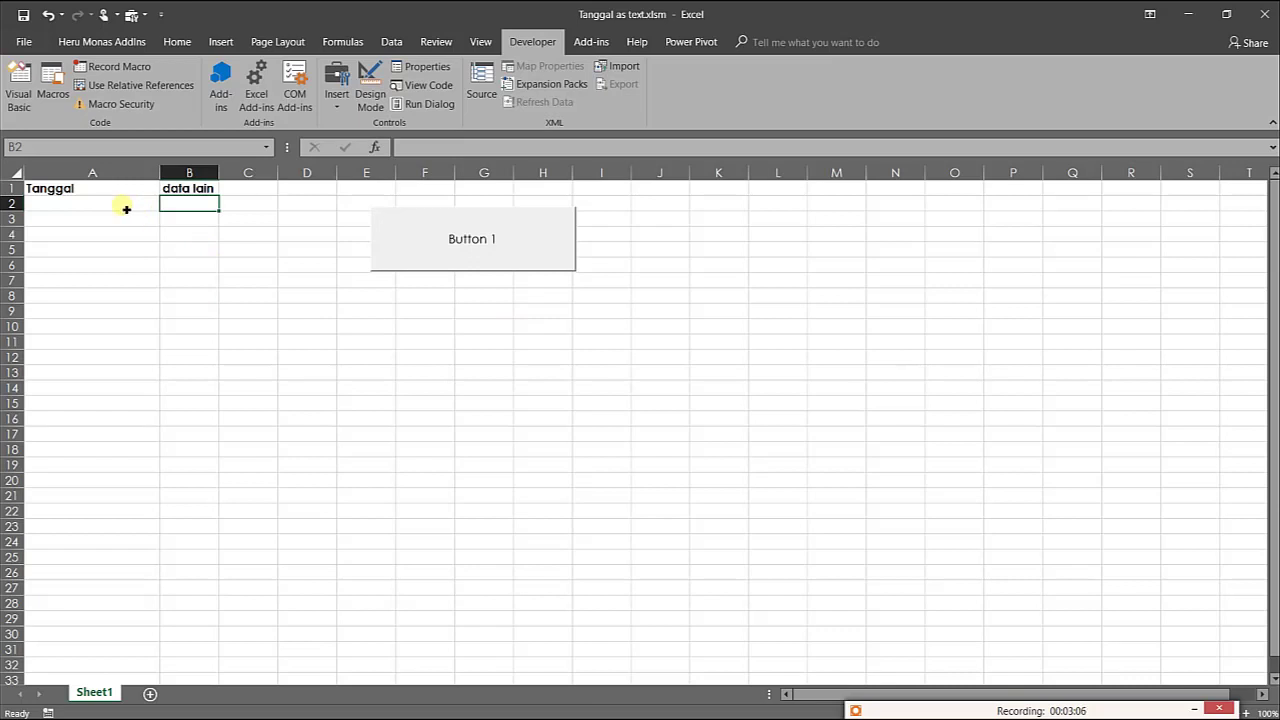
Open the date form with Button 1 and pick day 2, Januari, 2019
click(425, 265)
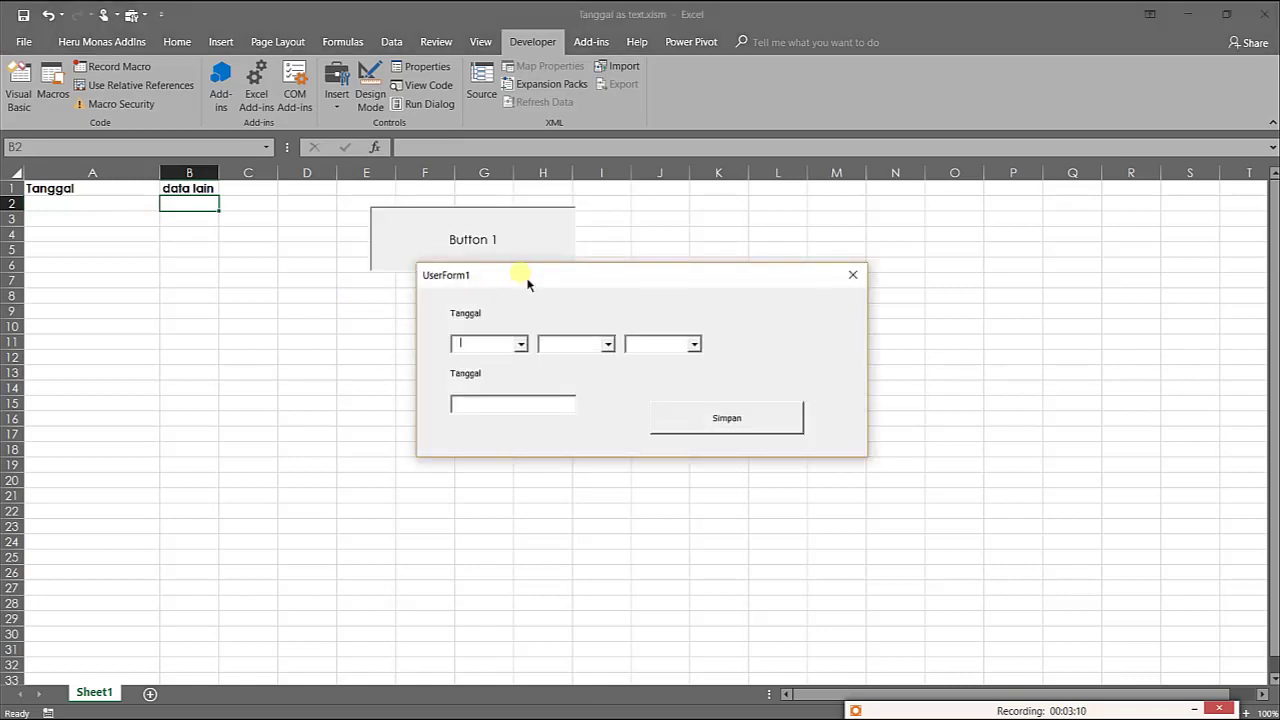
drag(528, 284, 376, 205)
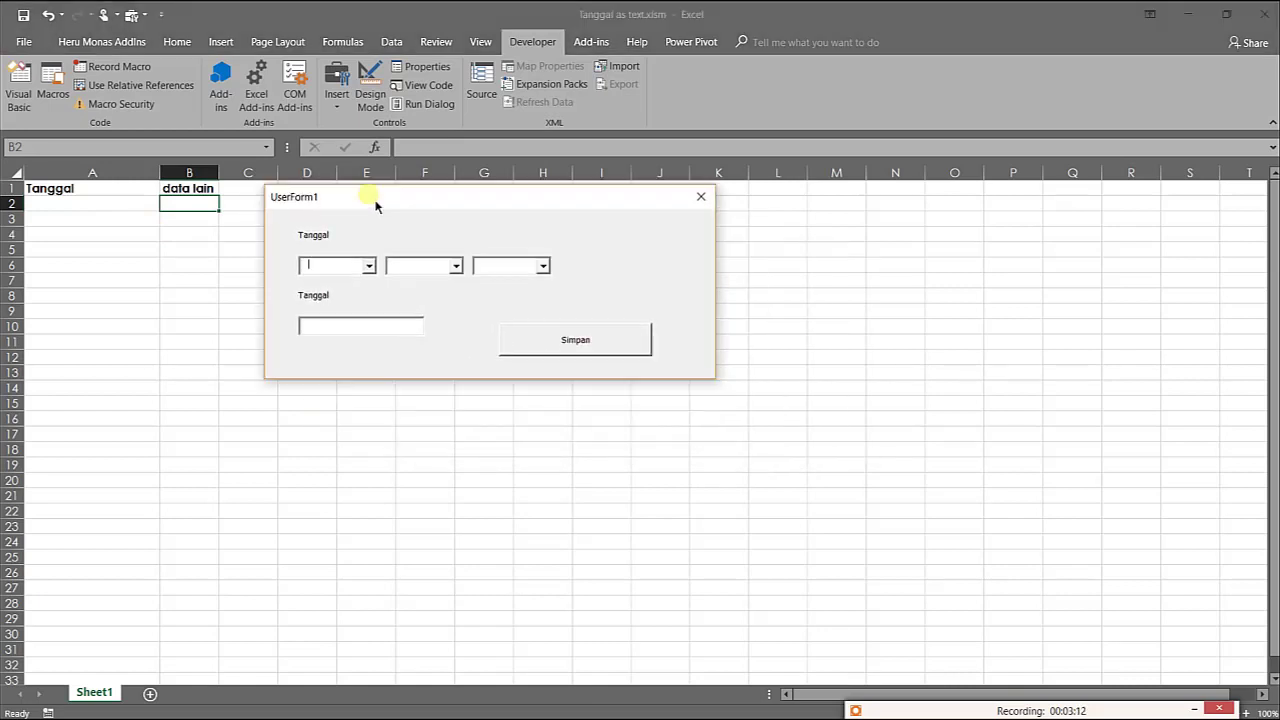
click(369, 265)
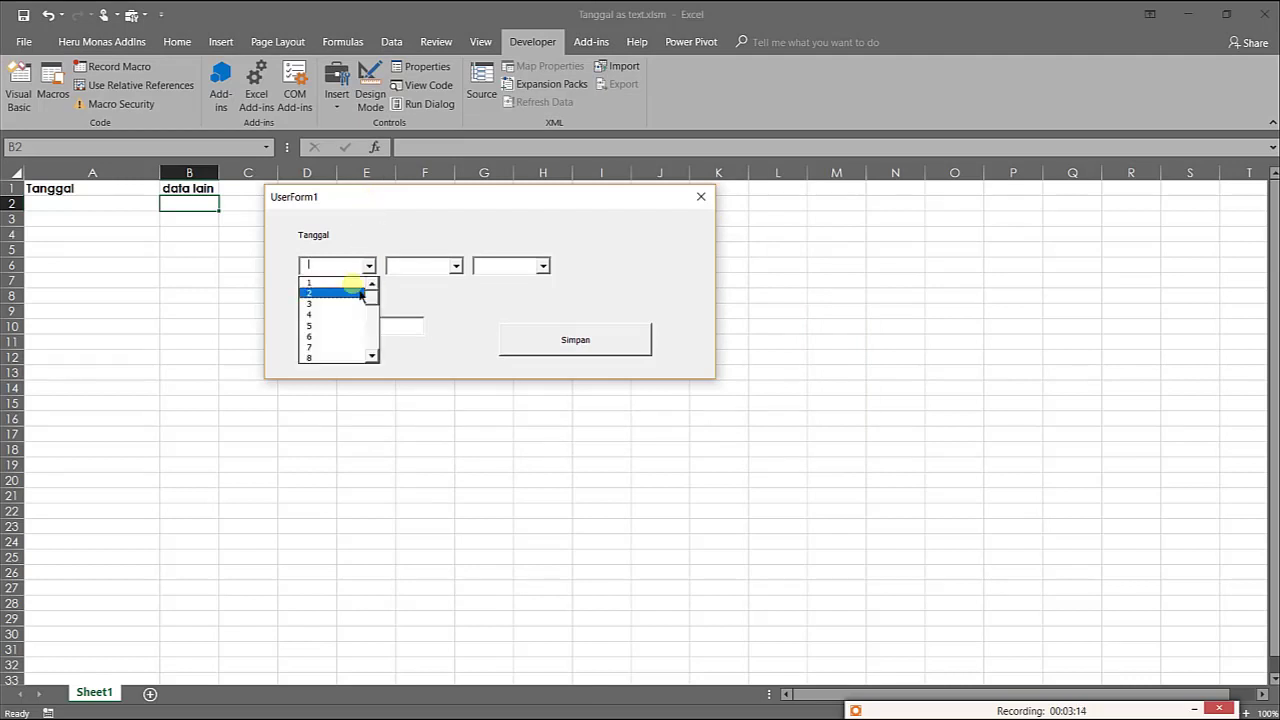
click(352, 296)
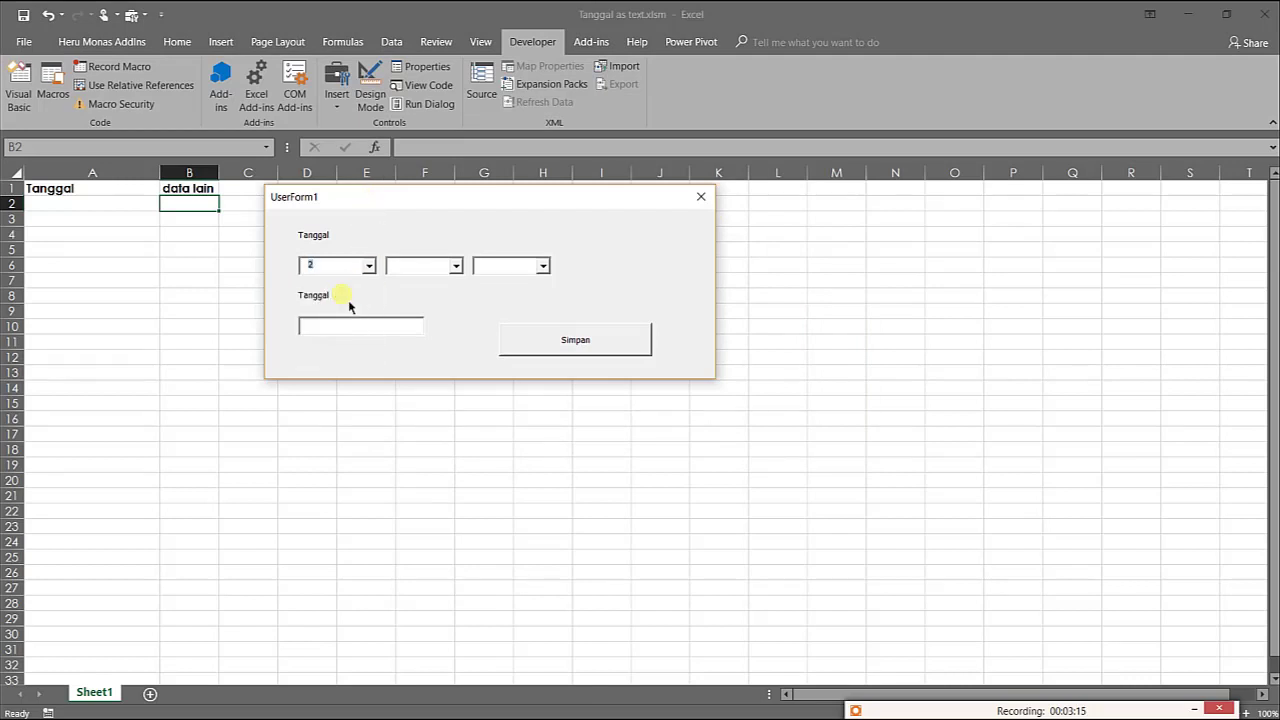
click(456, 265)
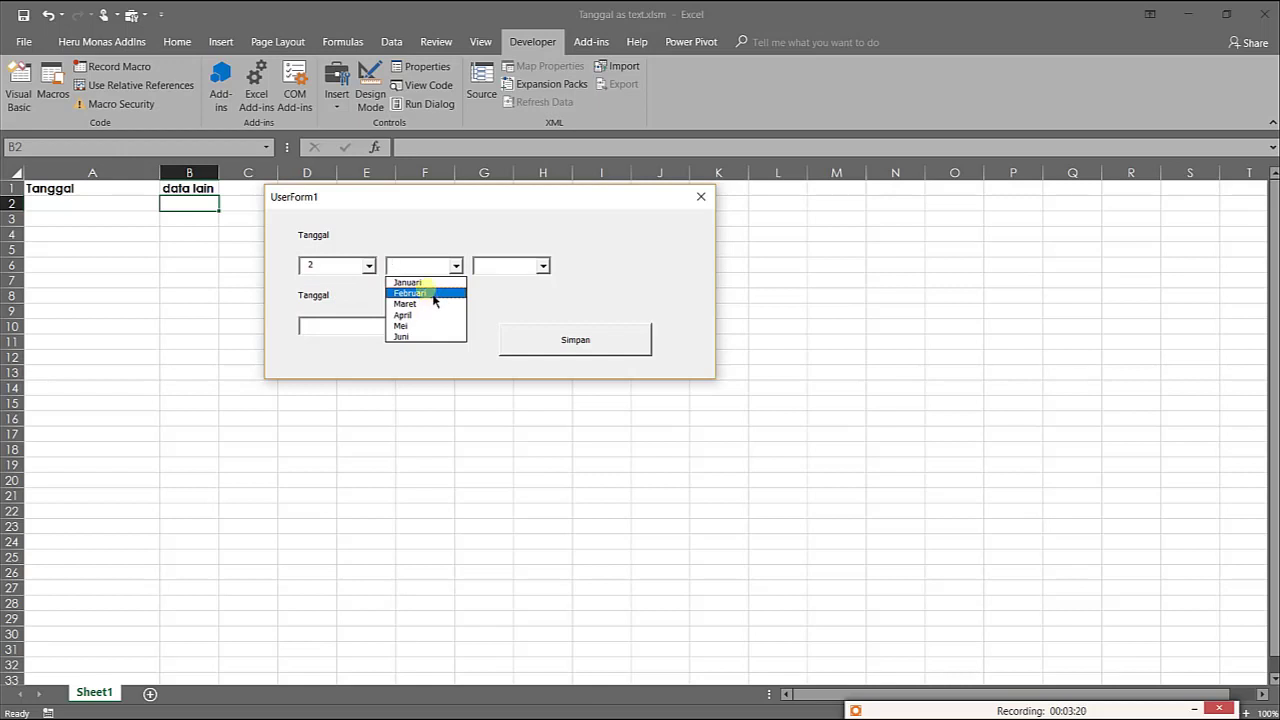
click(426, 282)
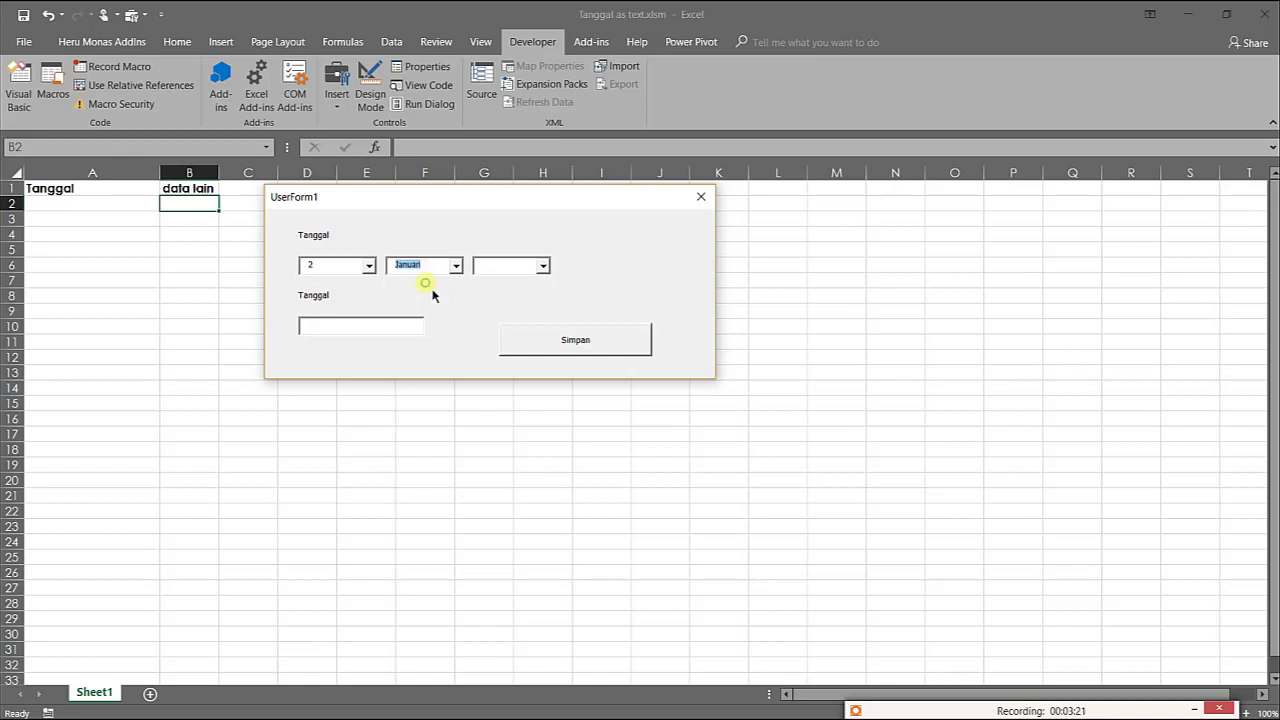
click(542, 265)
click(528, 290)
Type then clear 'ini data yang lain', save the date with Simpan, and close the form
click(347, 330)
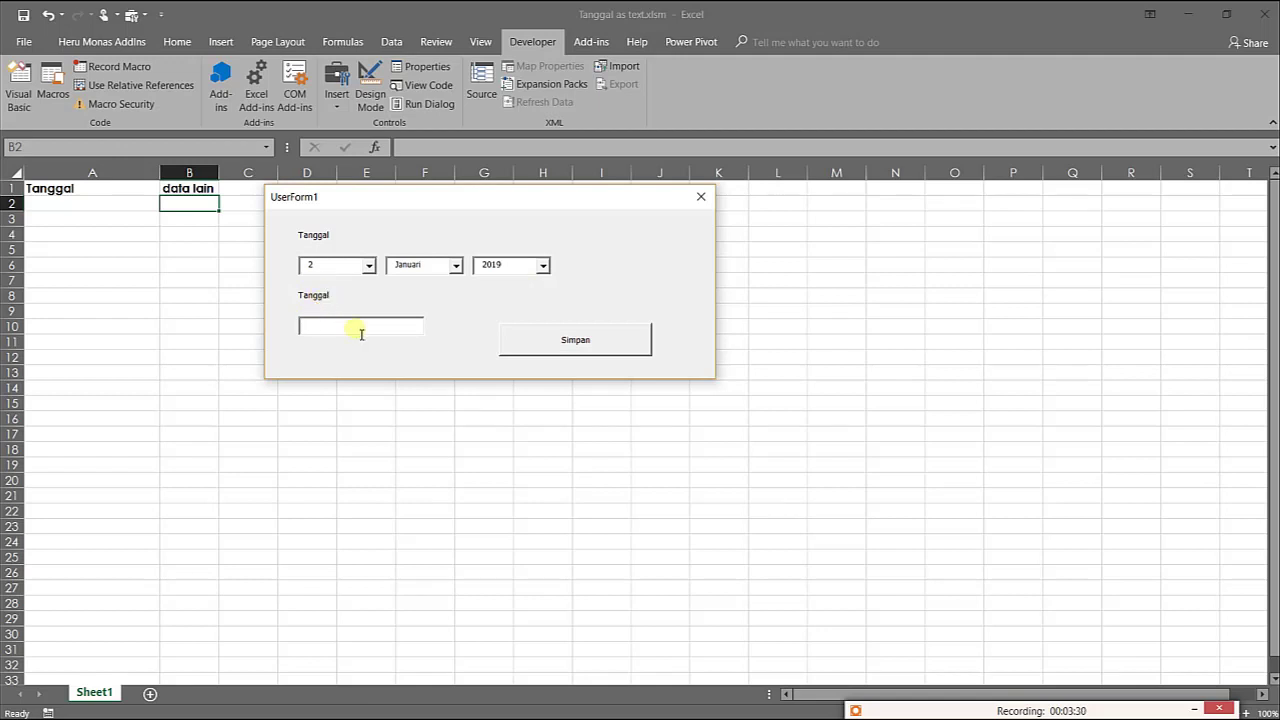
text(ini)
text( data )
text(yang lain)
triple_click(379, 330)
key(BackSpace)
click(544, 355)
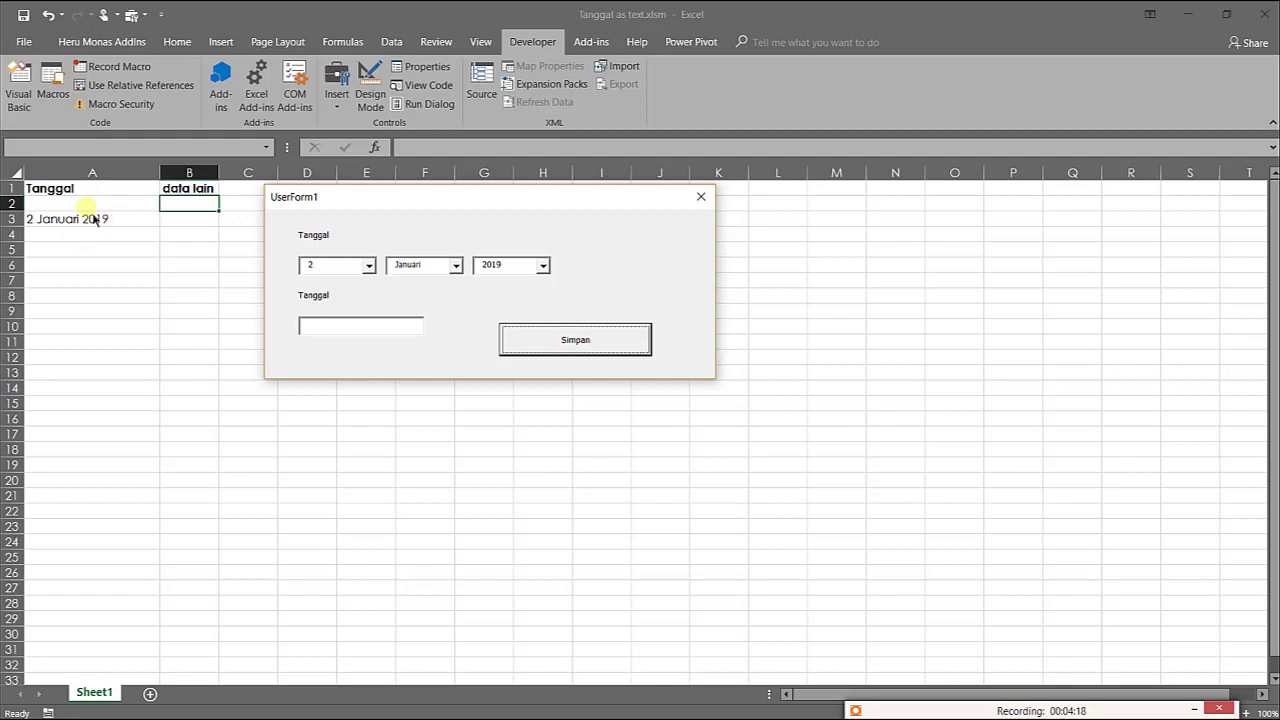
click(704, 197)
click(242, 312)
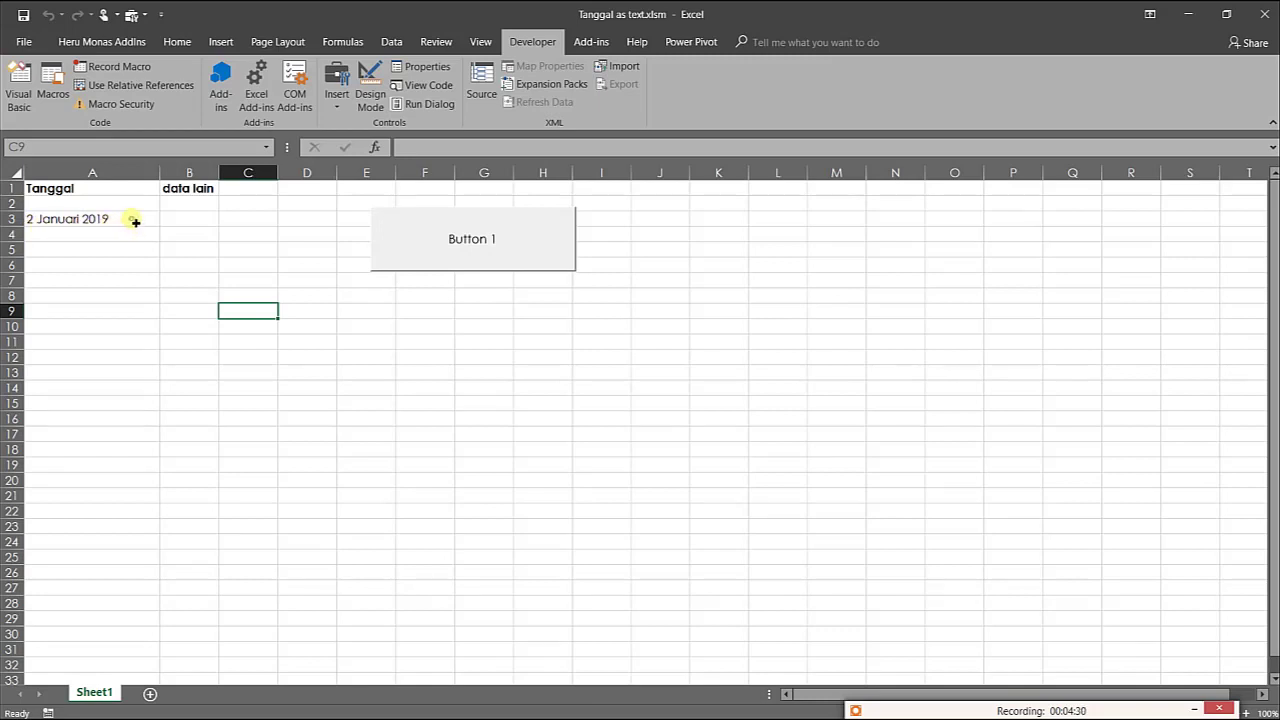
click(135, 221)
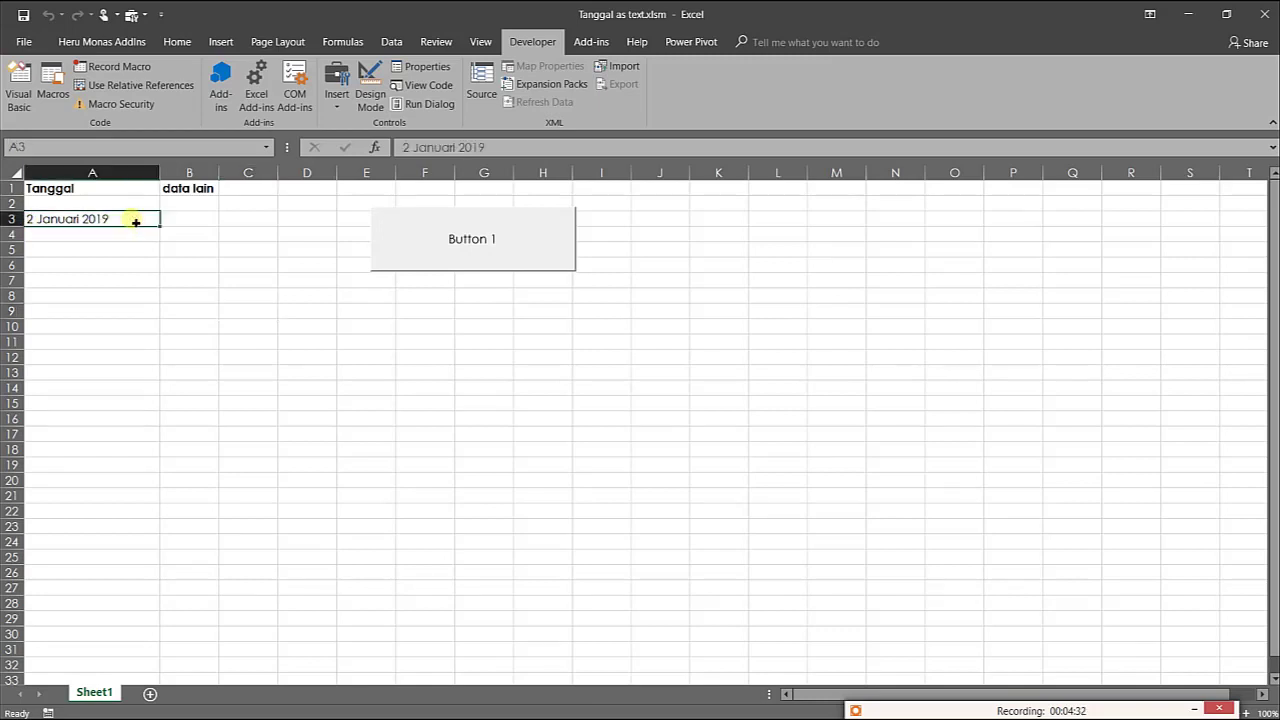
right_click(135, 221)
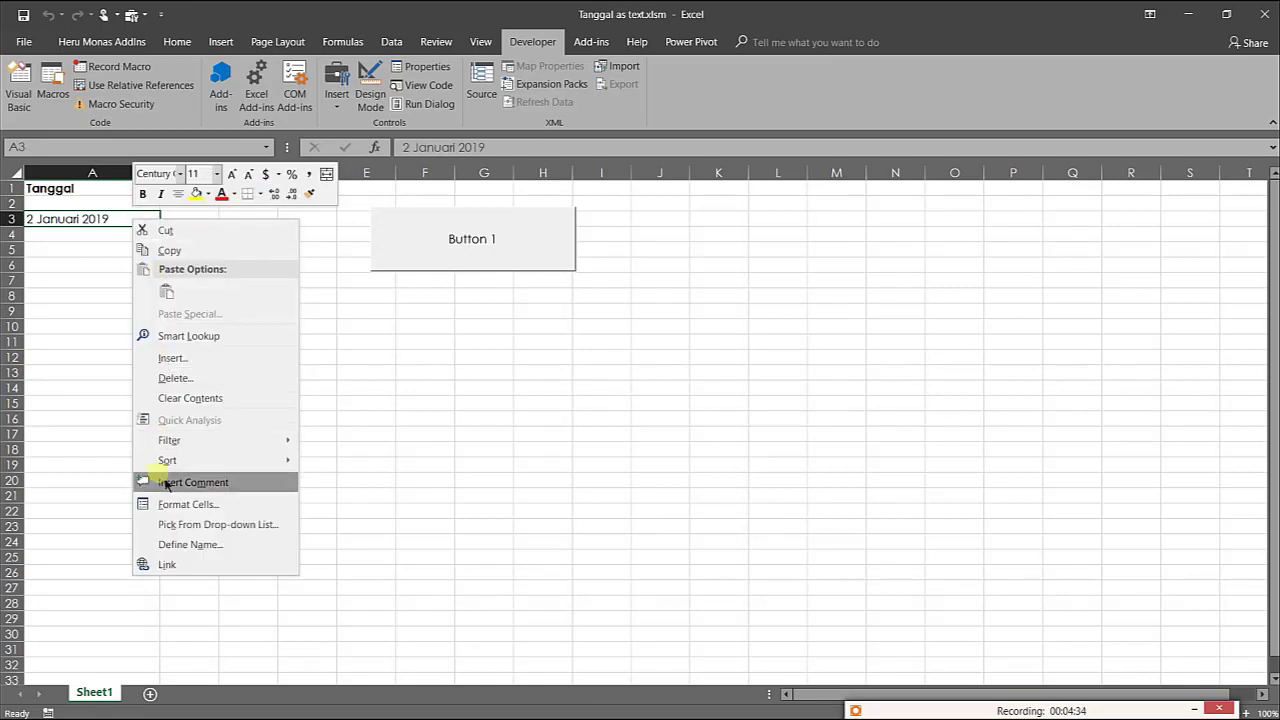
click(169, 505)
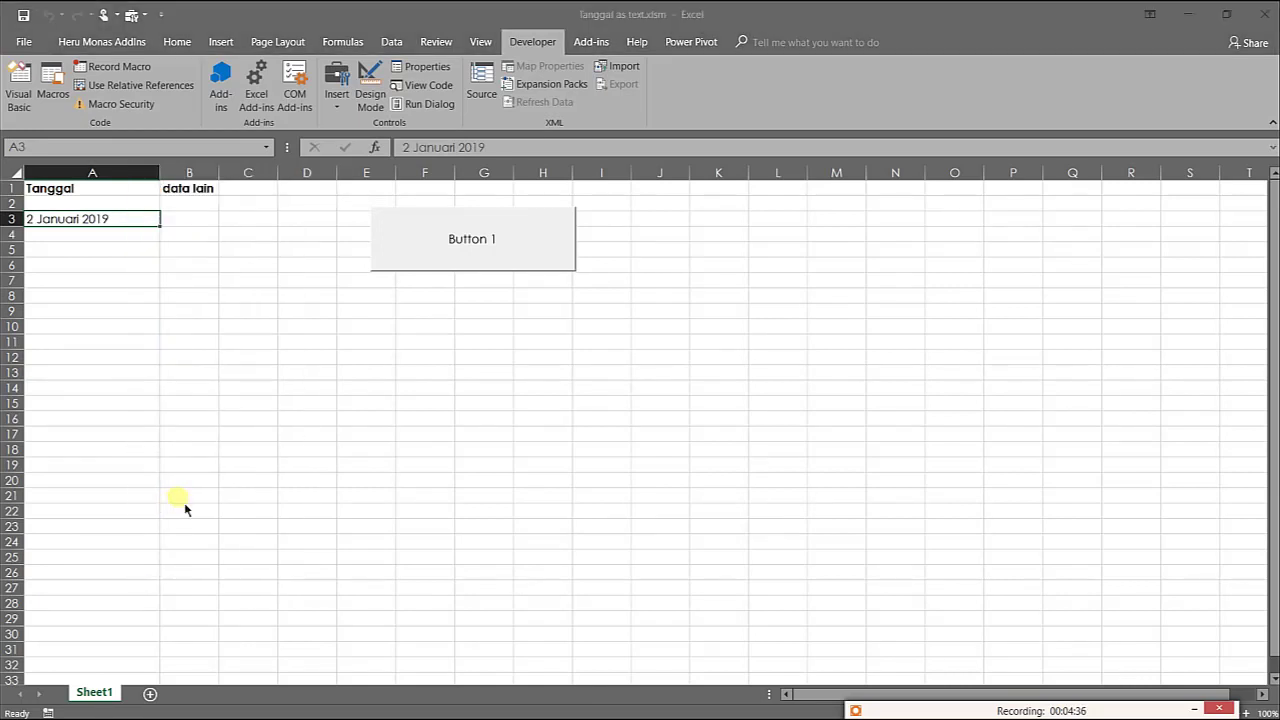
drag(177, 308, 371, 150)
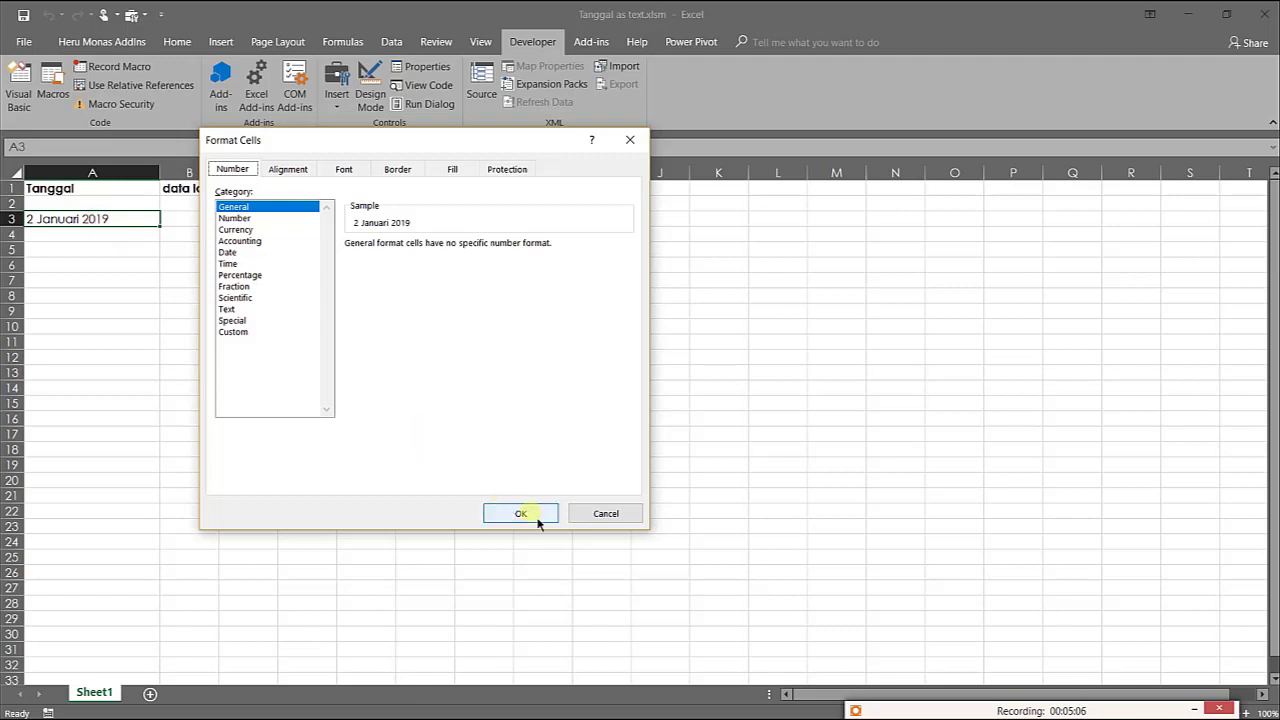
Close the formatting dialog and enter =ISNONTEXT(A3) in E10, which returns FALSE
click(600, 514)
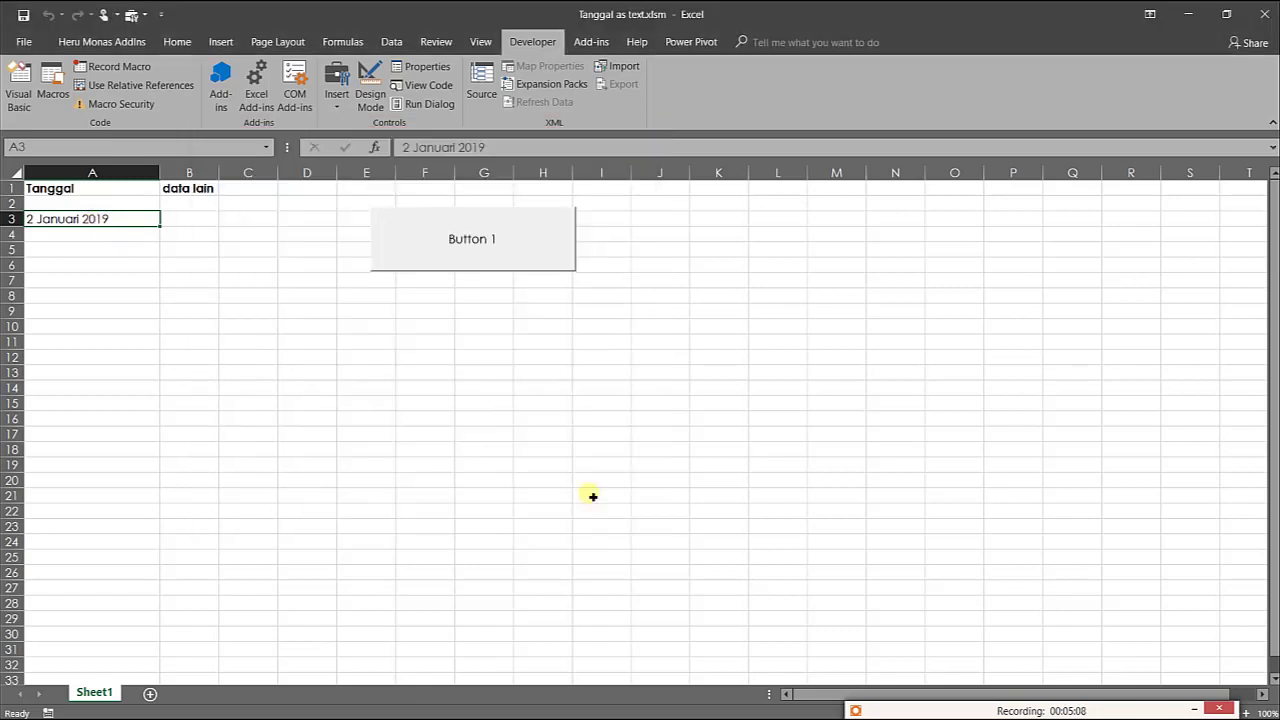
click(296, 386)
click(380, 331)
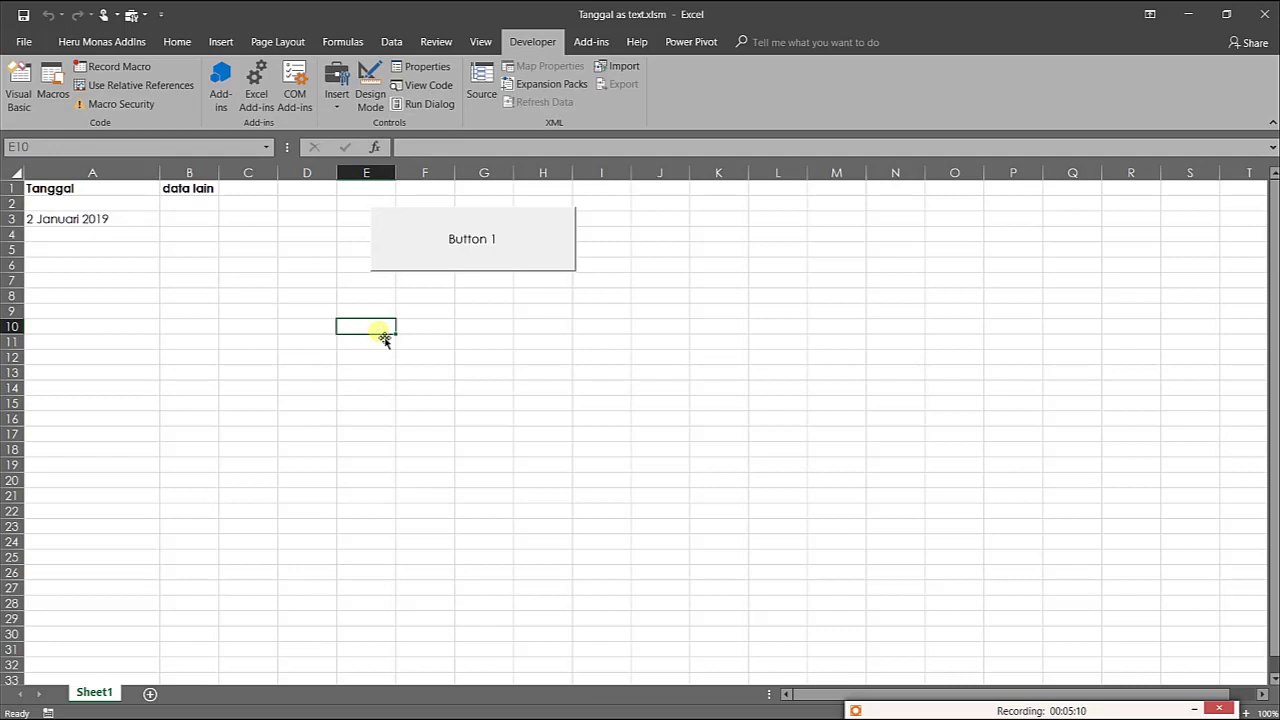
text(=)
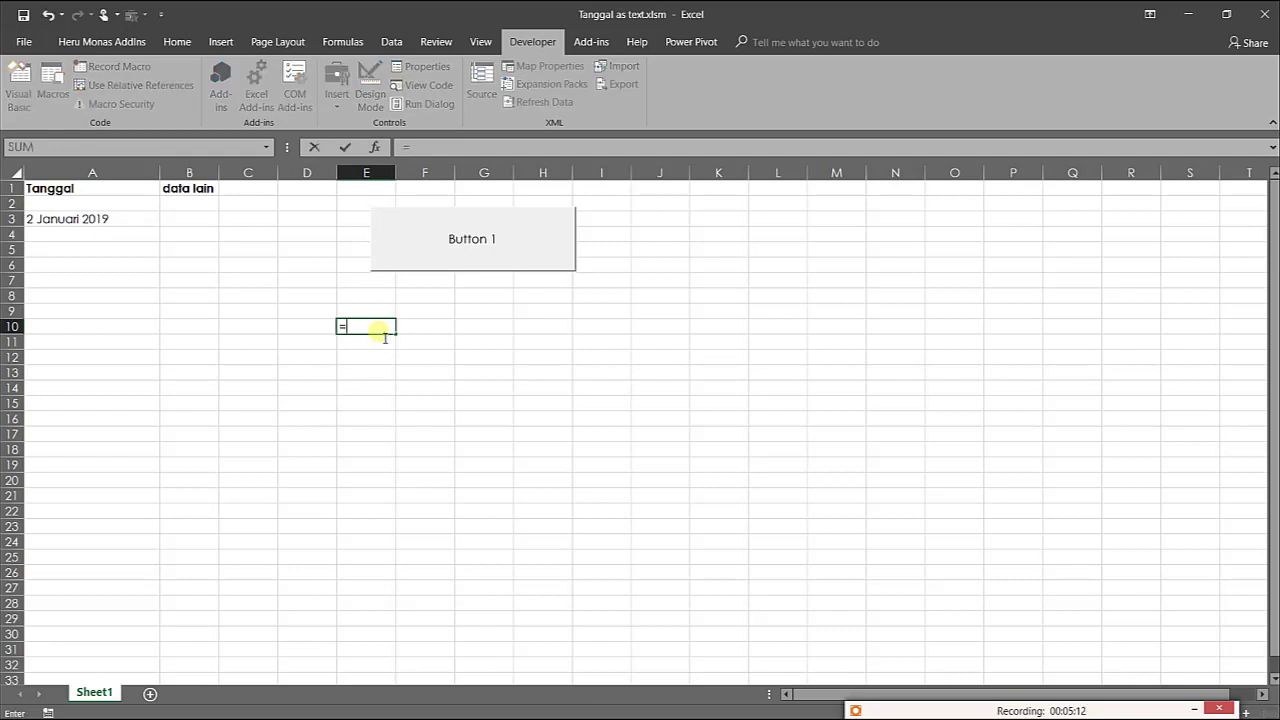
text(is)
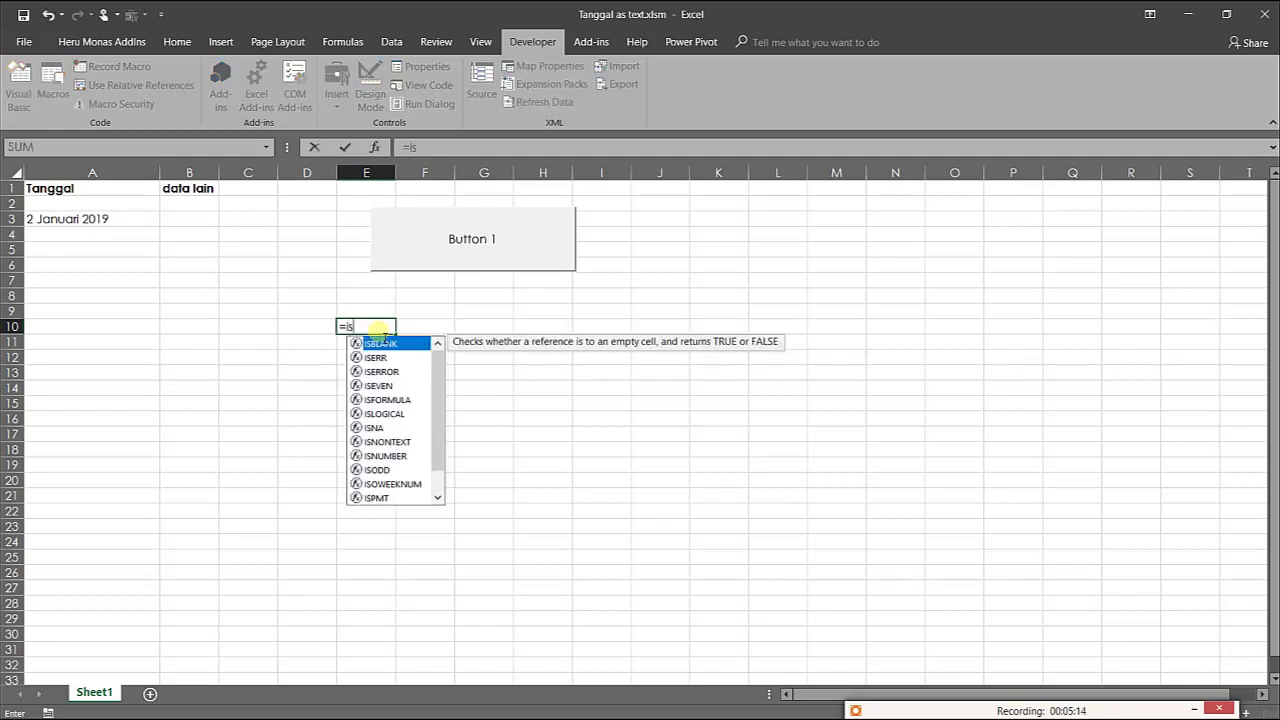
key(Down)
key(Down)
key(Down)
key(Down)
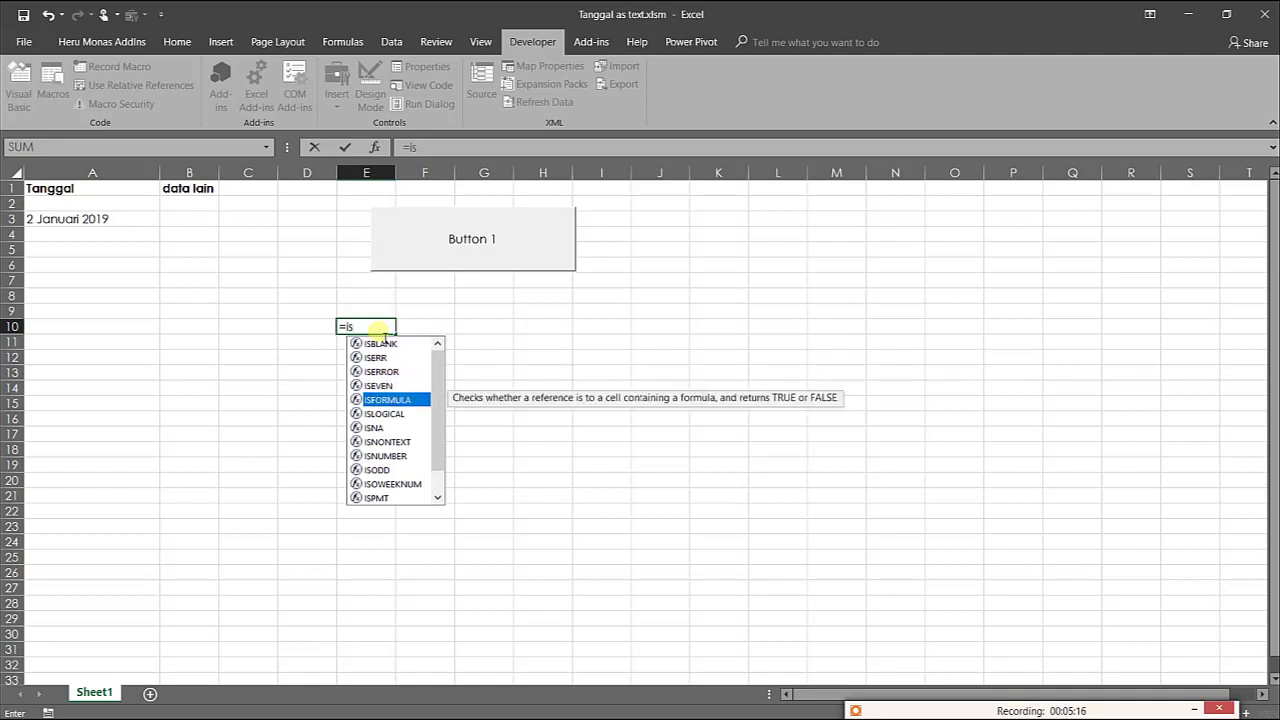
key(Down)
key(Down)
key(Down)
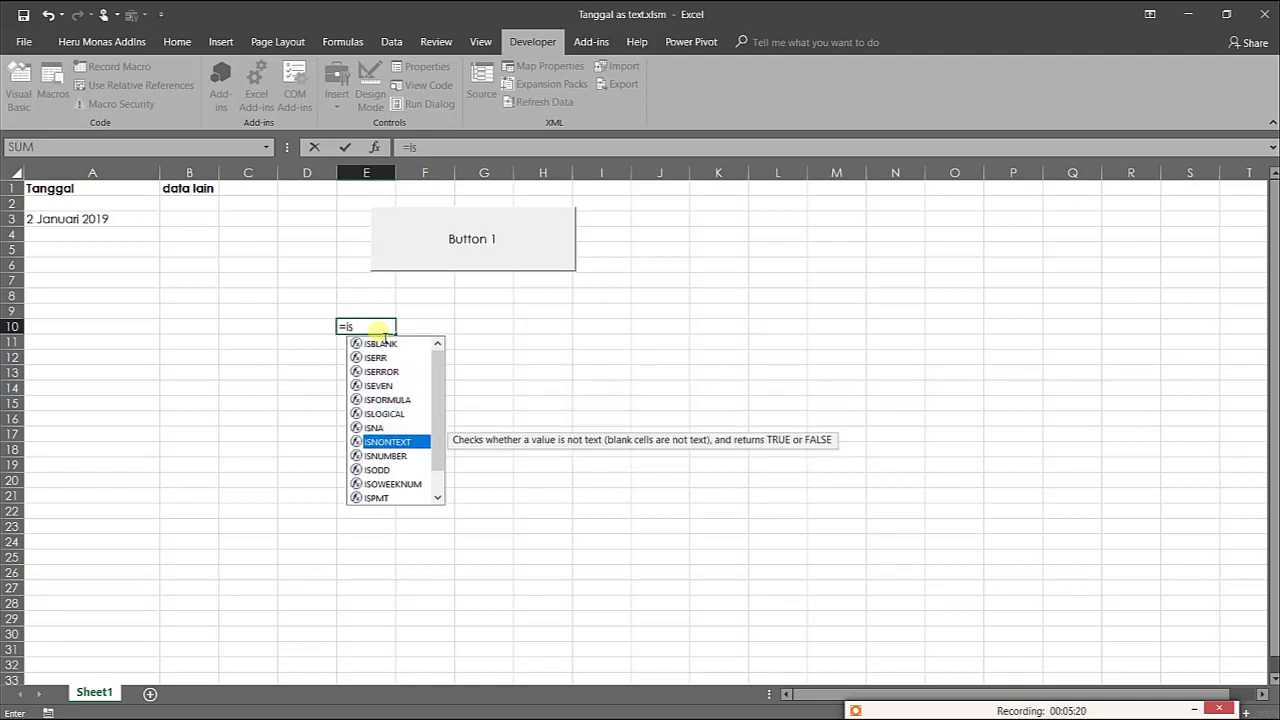
key(Tab)
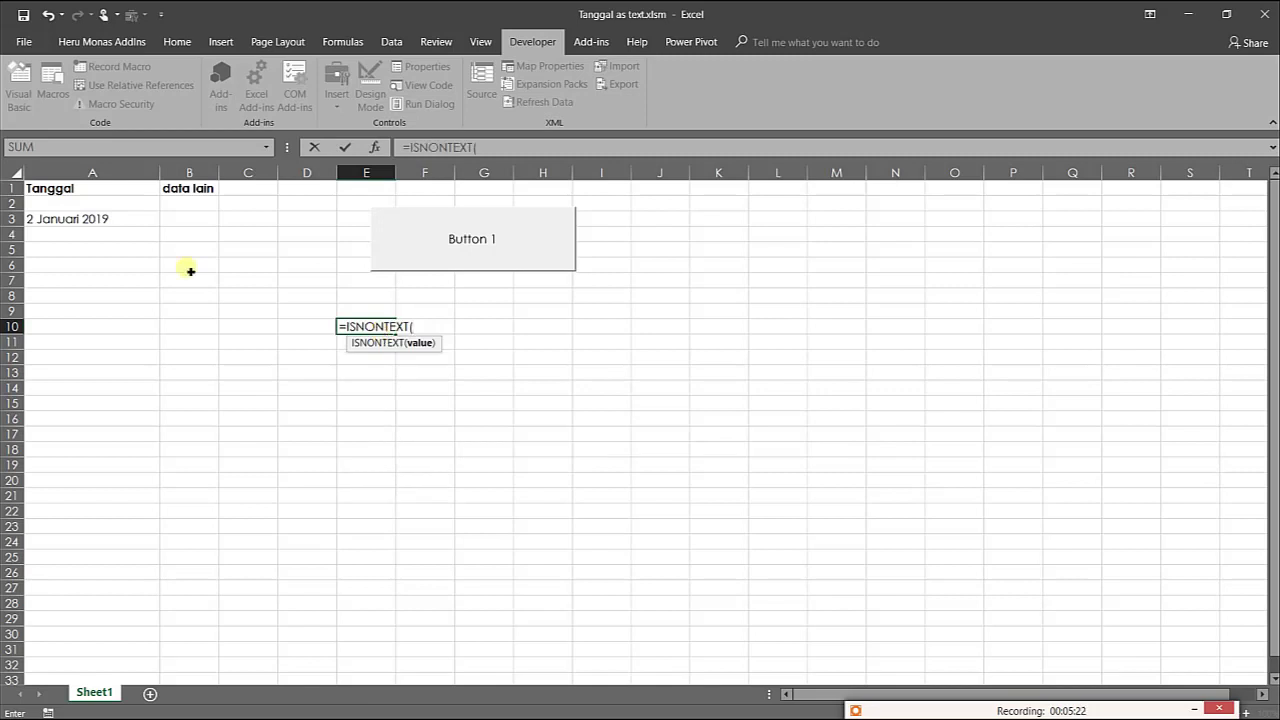
click(116, 223)
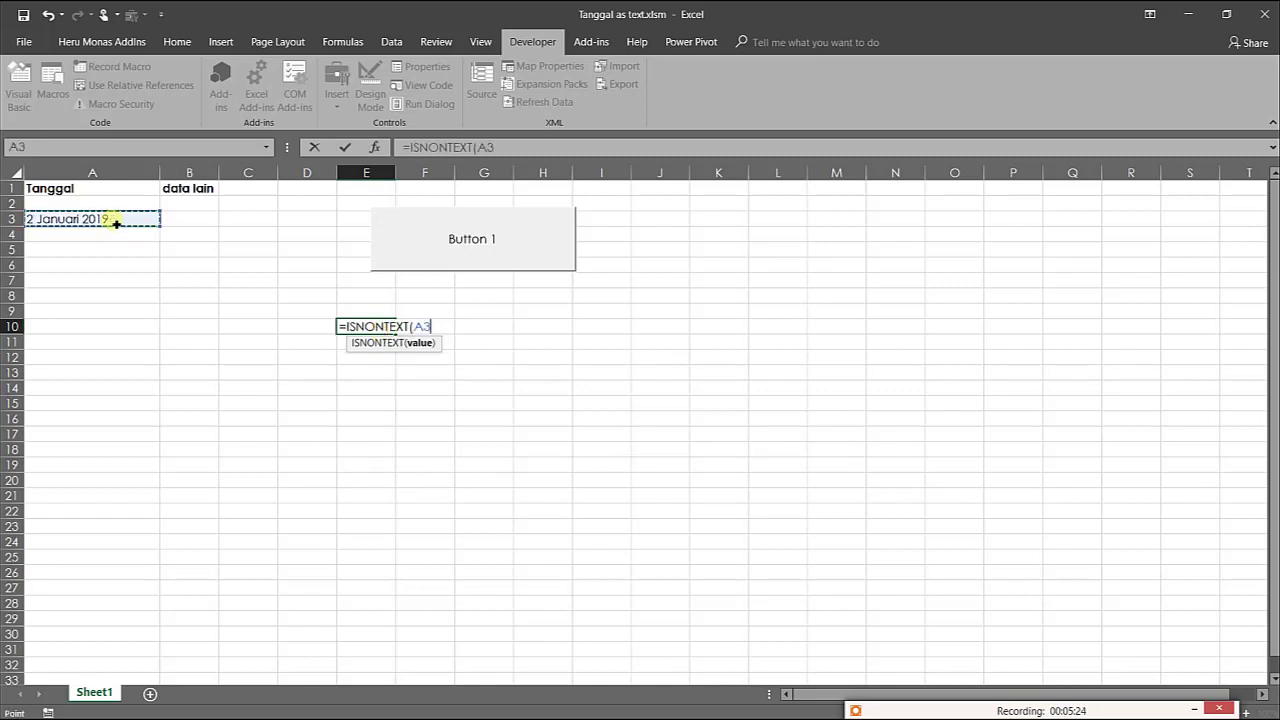
text())
key(Return)
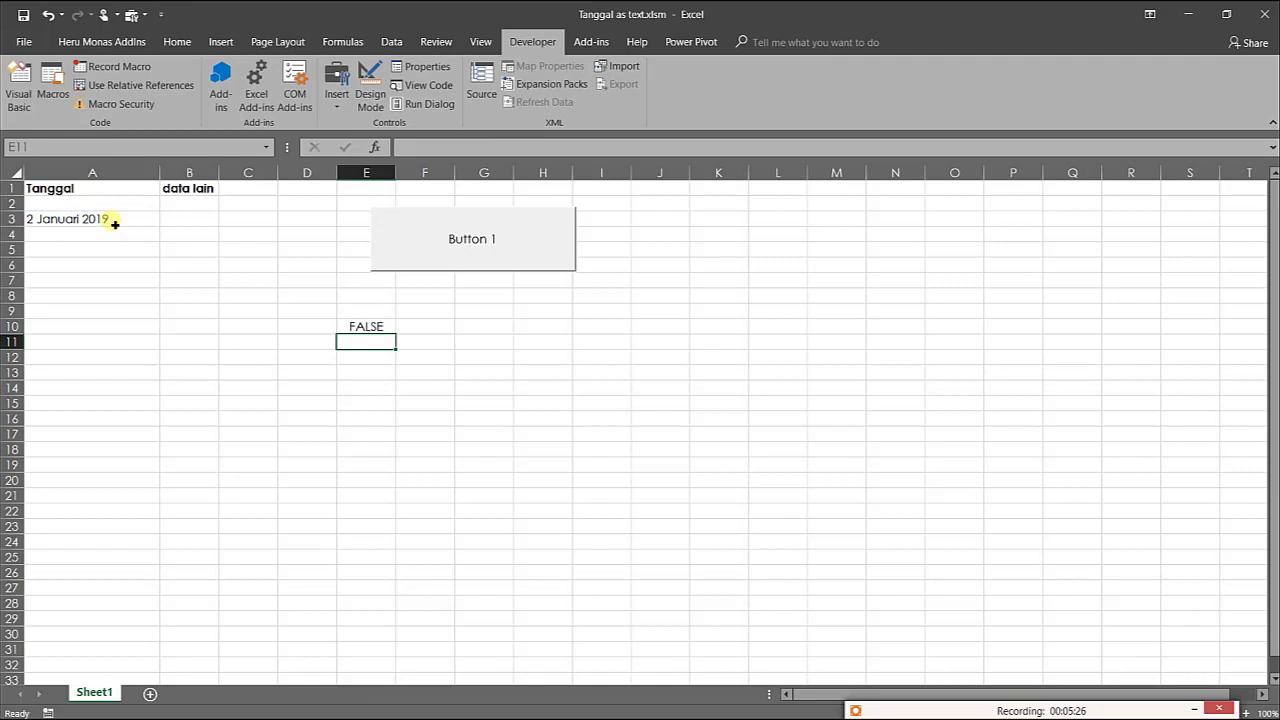
click(366, 326)
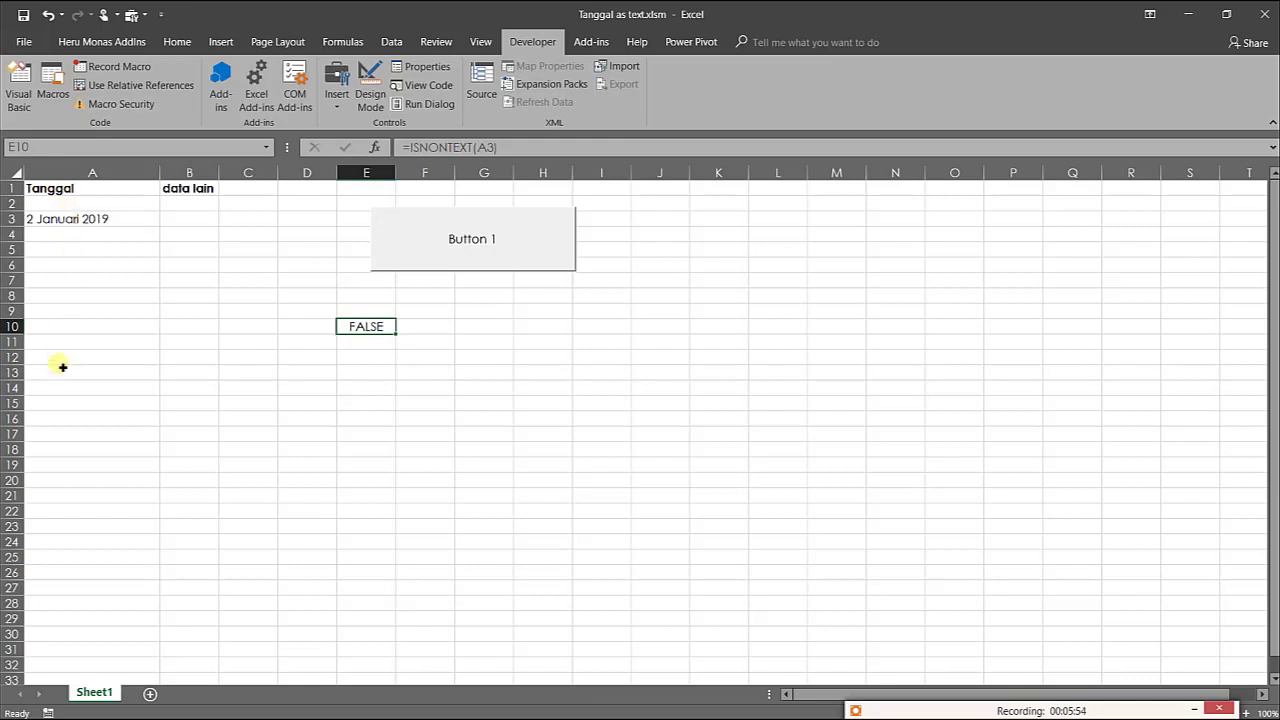
click(378, 358)
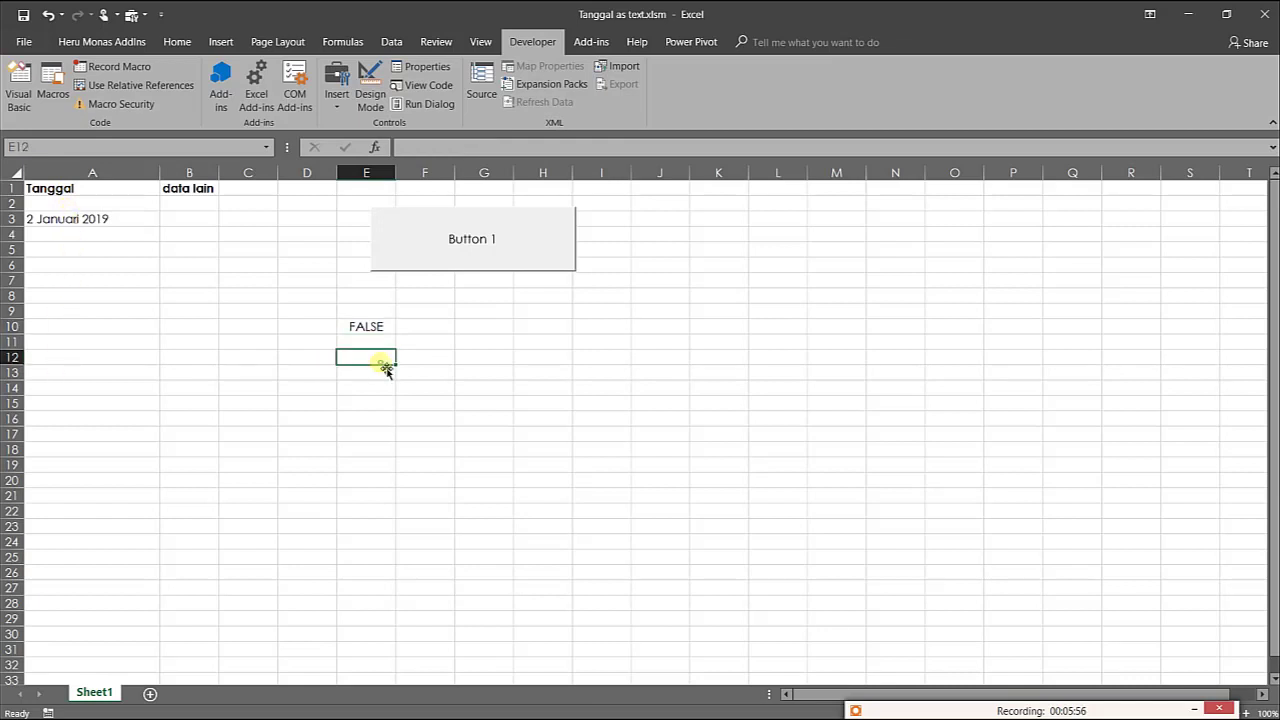
click(372, 328)
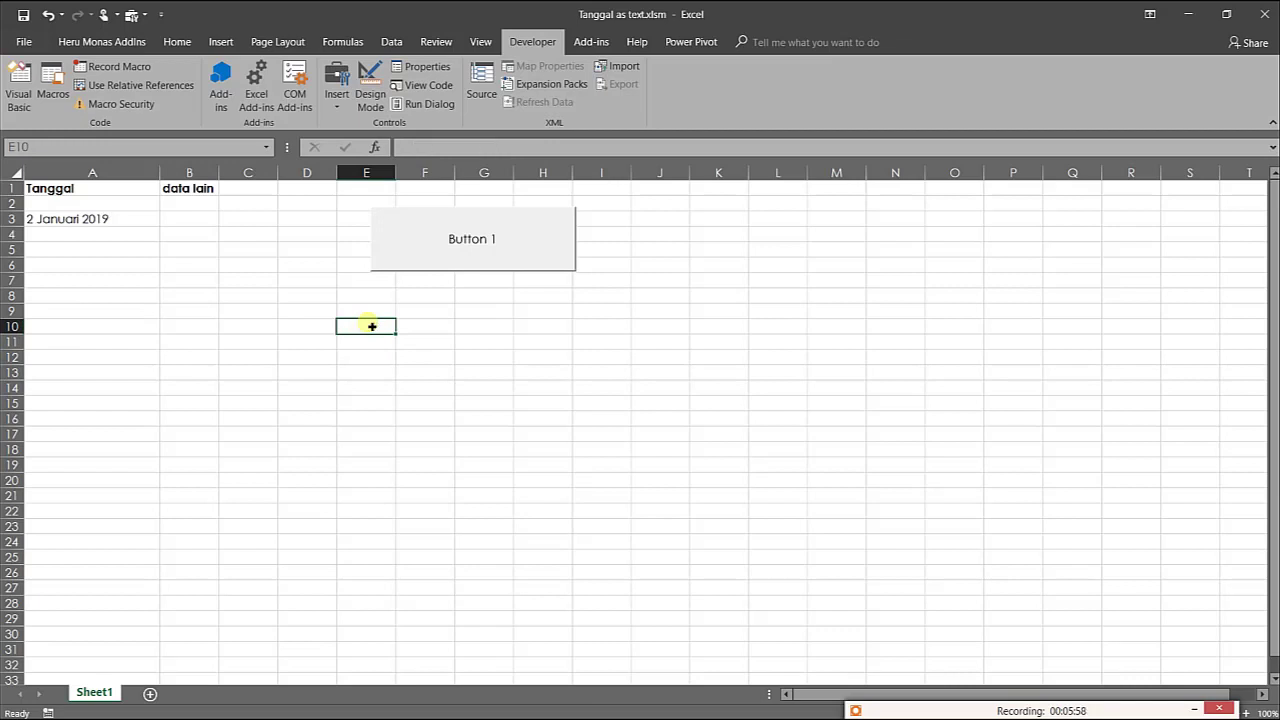
Use Button 1's form to save 3 Februari 2019 into cell A11
click(484, 313)
click(467, 264)
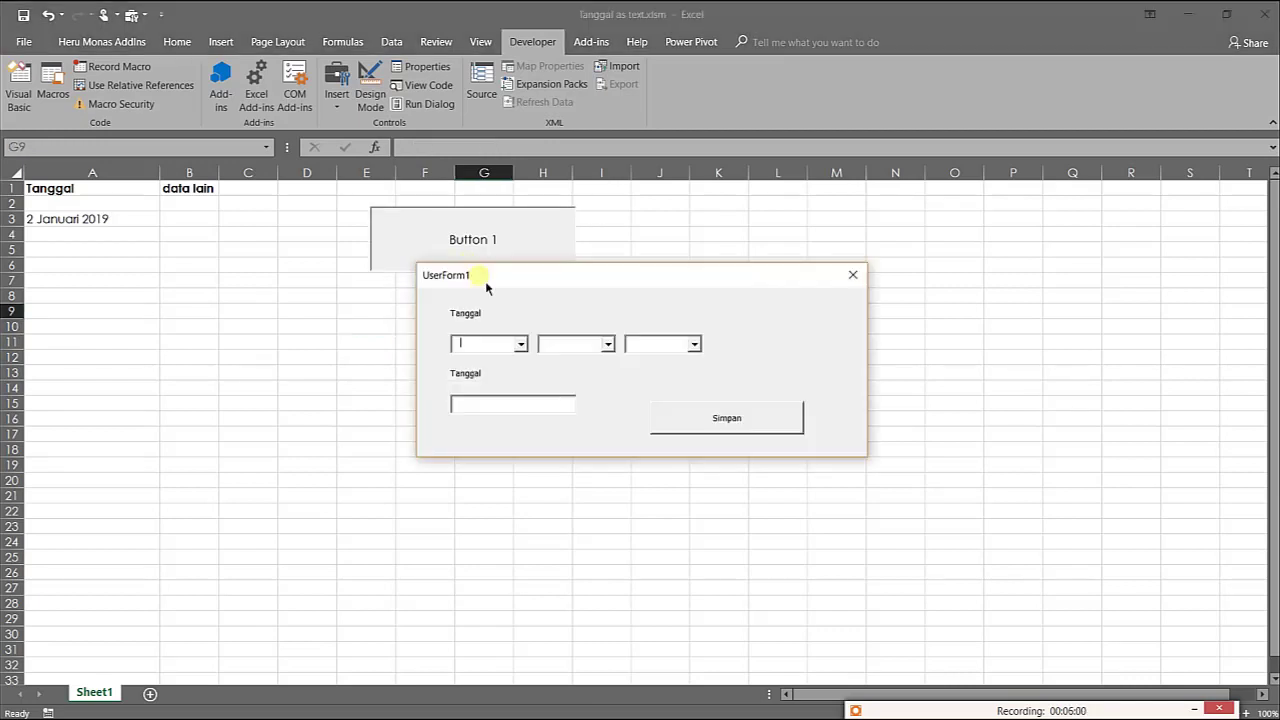
click(521, 344)
click(500, 383)
click(607, 344)
click(584, 368)
click(694, 344)
click(665, 364)
click(697, 416)
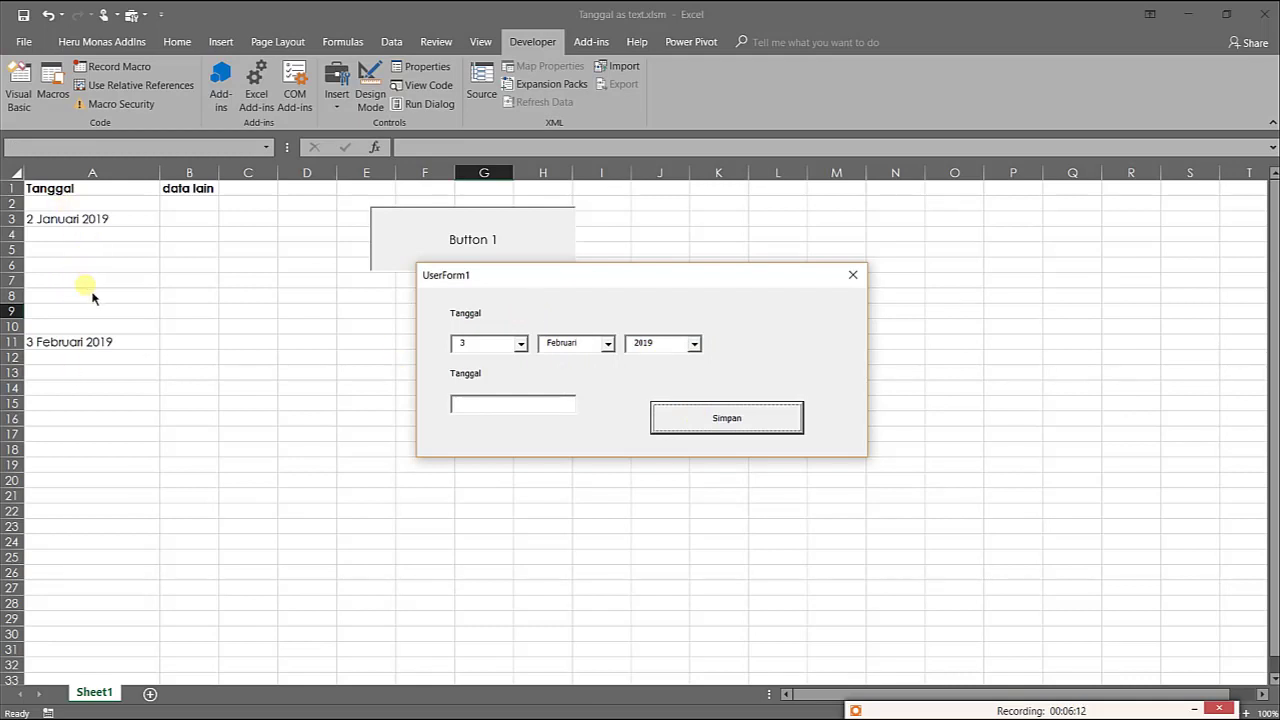
Close the form, delete the test dates in A2:A12, and open the Visual Basic editor
click(858, 278)
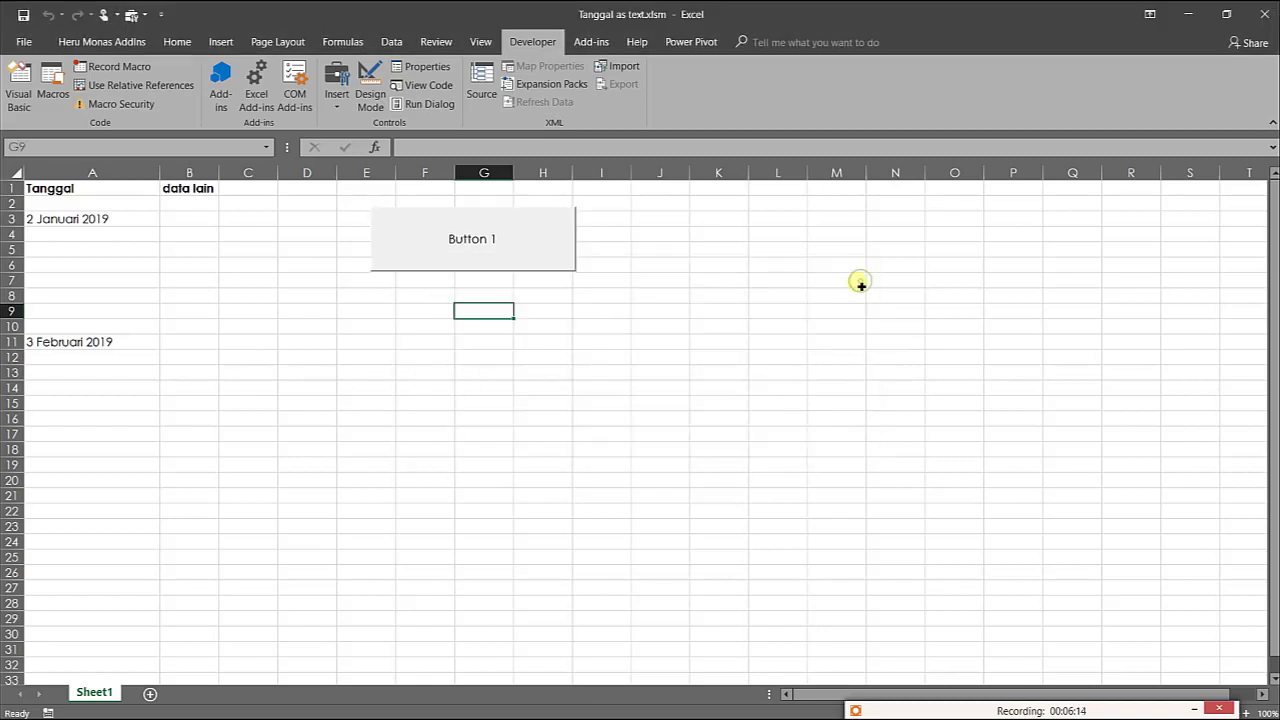
click(603, 396)
click(508, 388)
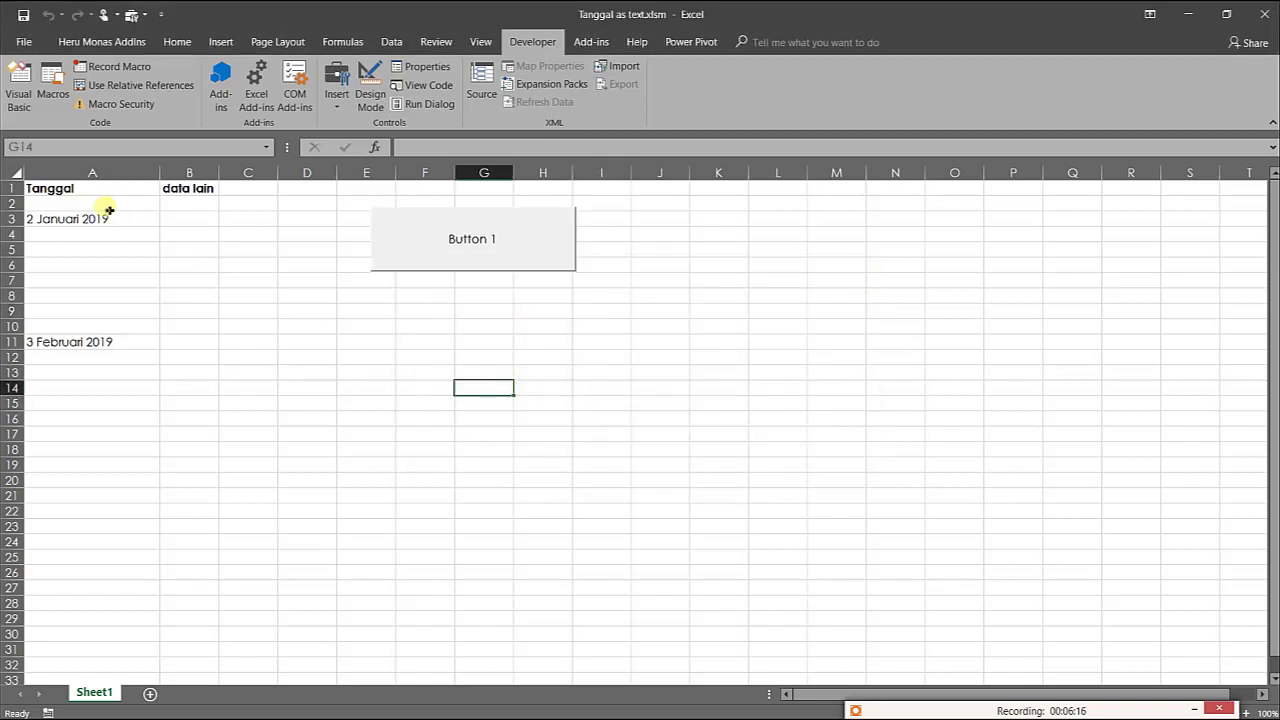
drag(106, 205, 114, 358)
key(Delete)
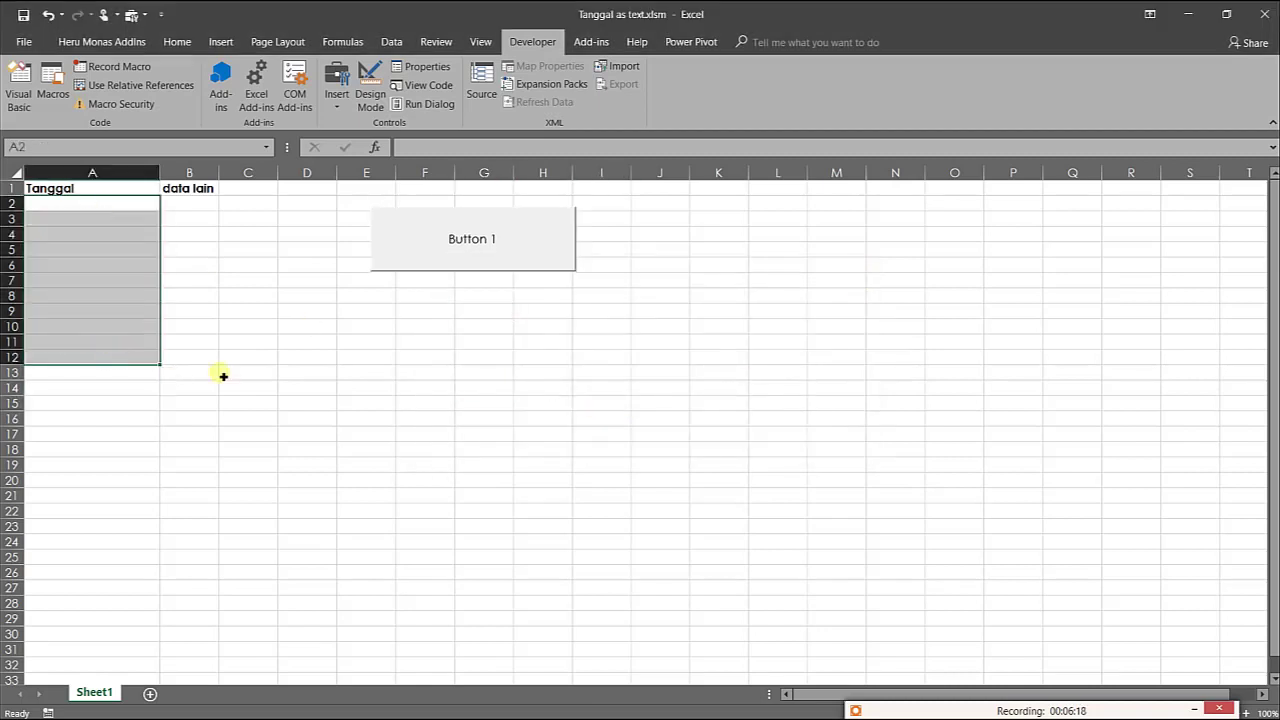
click(249, 368)
drag(300, 312, 298, 298)
click(19, 110)
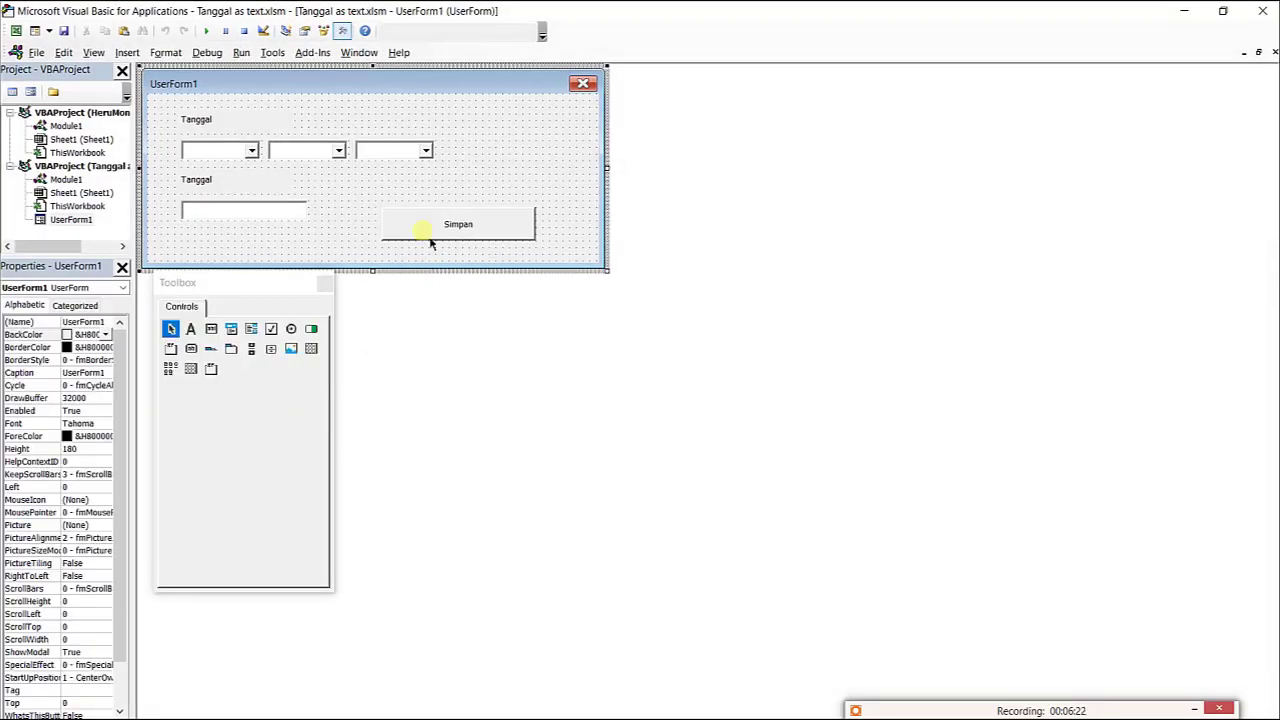
Delete the old Sheet1.Range(...) = combo-box line from the Simpan button's CommandButton1_Click code
double_click(429, 237)
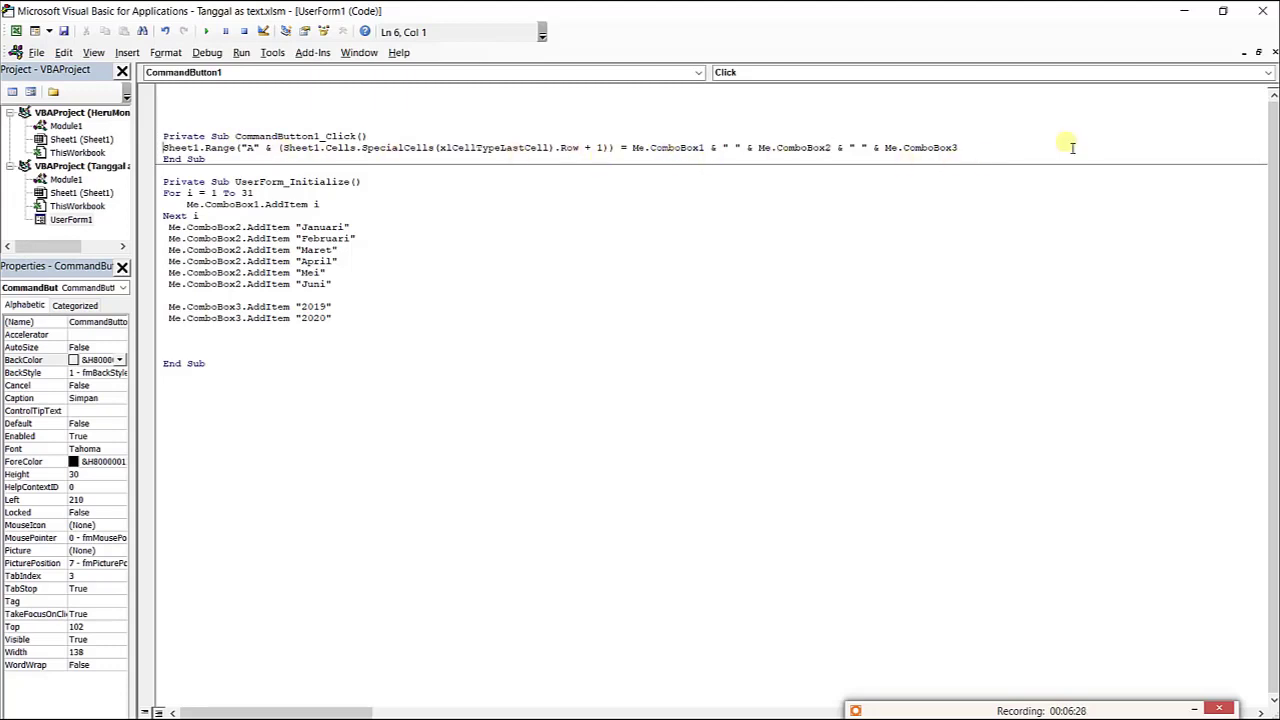
drag(962, 148, 265, 148)
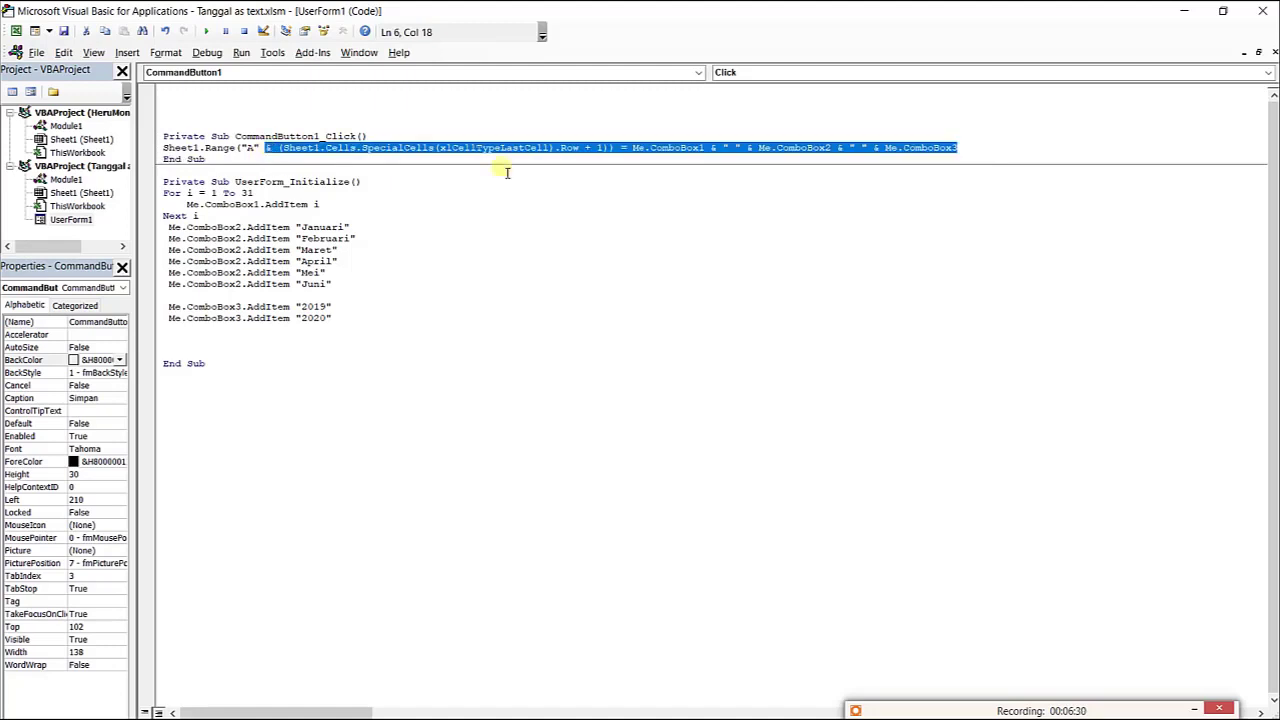
click(597, 178)
drag(632, 148, 1010, 157)
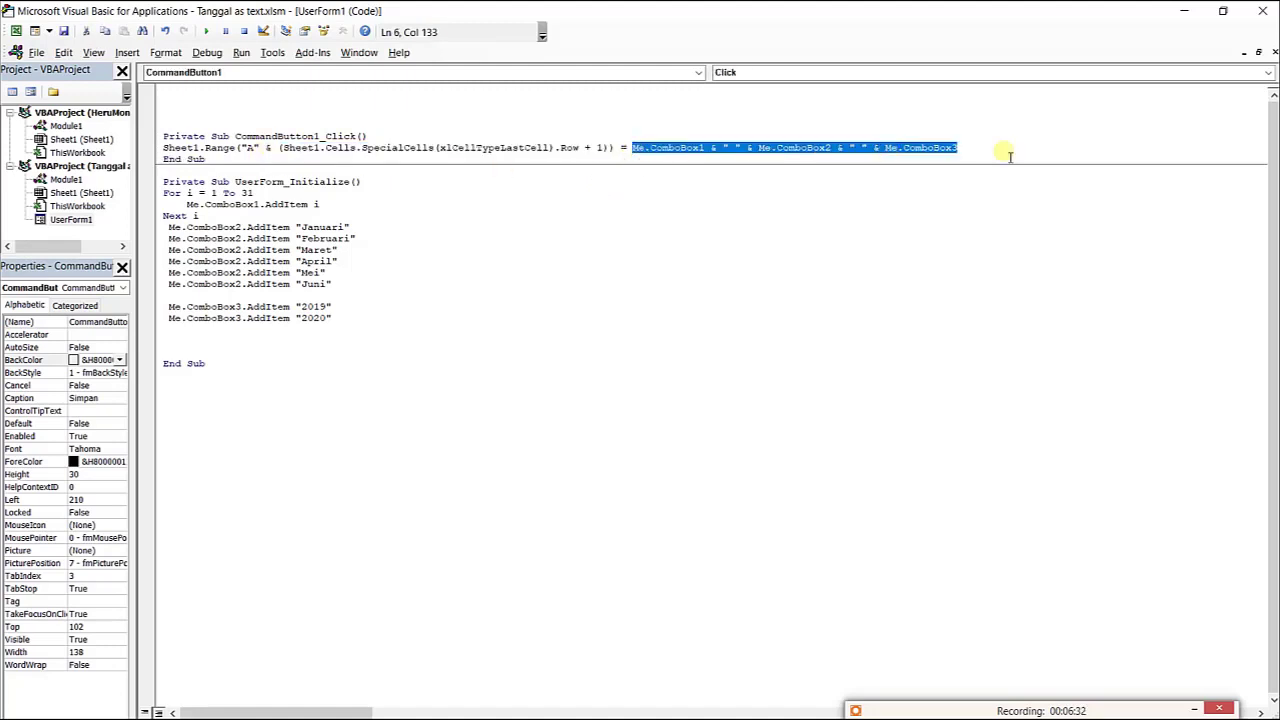
key(Delete)
click(267, 160)
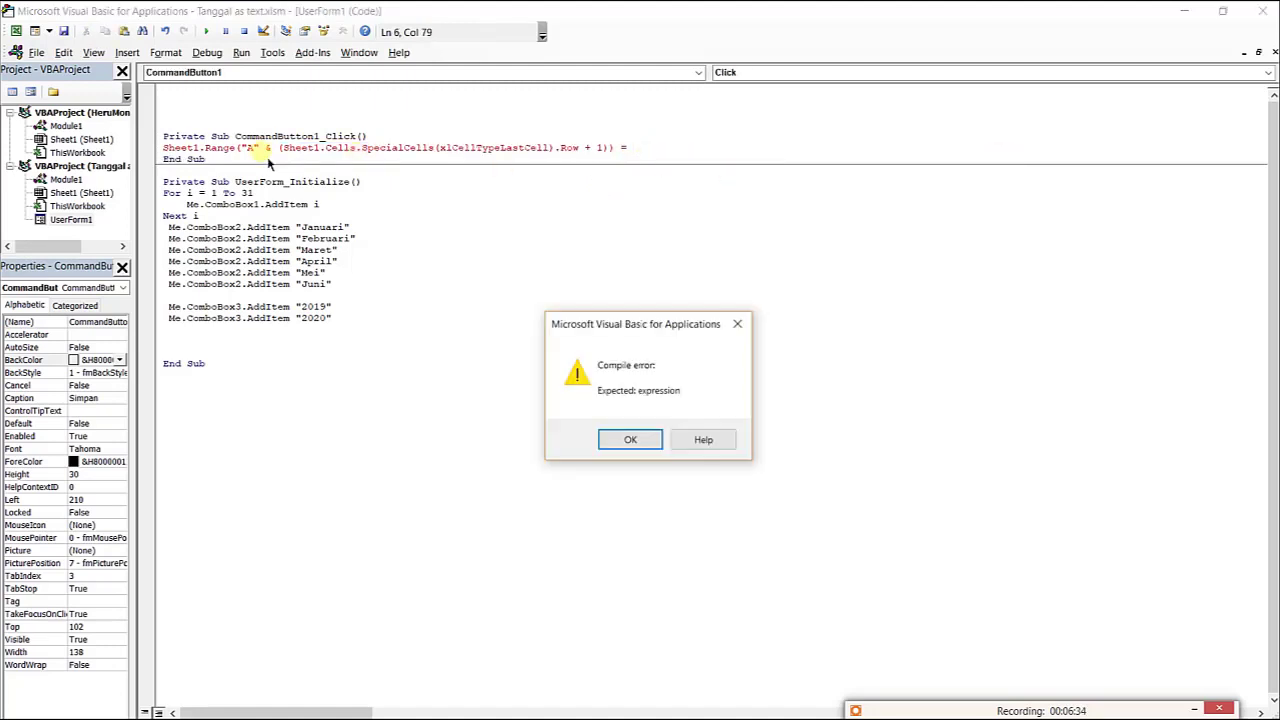
click(615, 439)
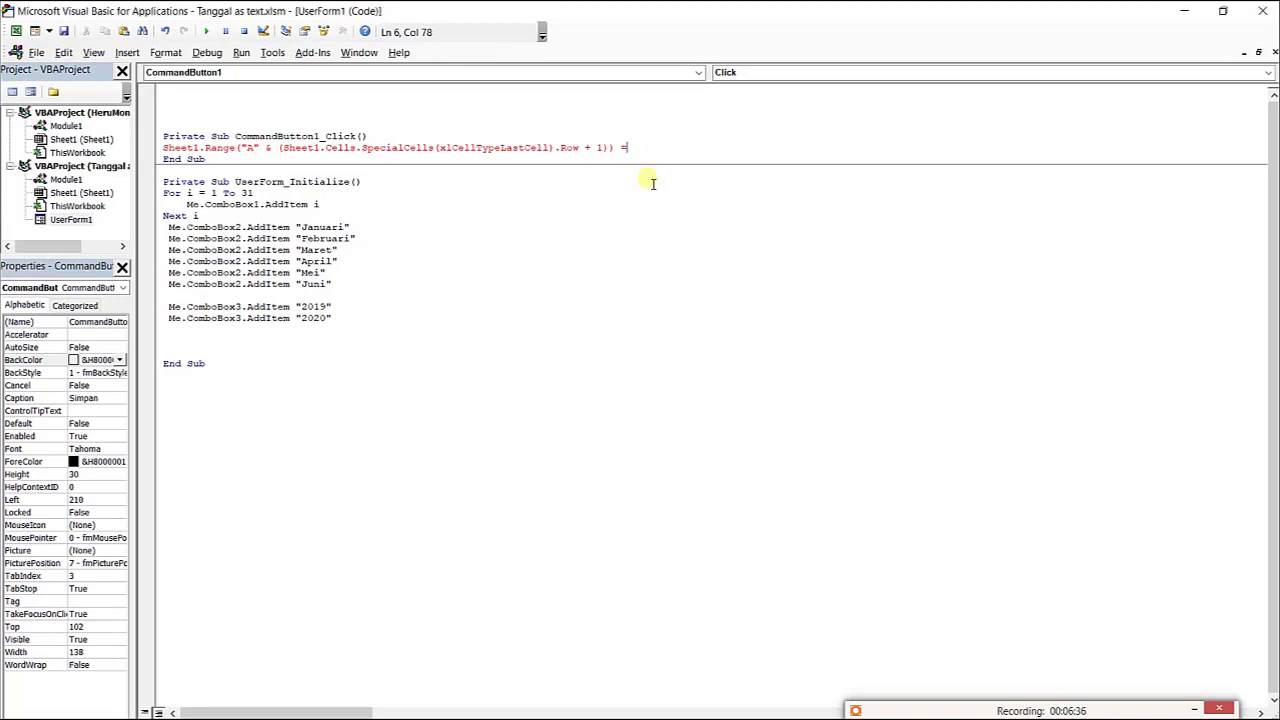
mouse_move(630, 148)
mouse_down()
mouse_move(198, 149)
mouse_move(181, 160)
mouse_up()
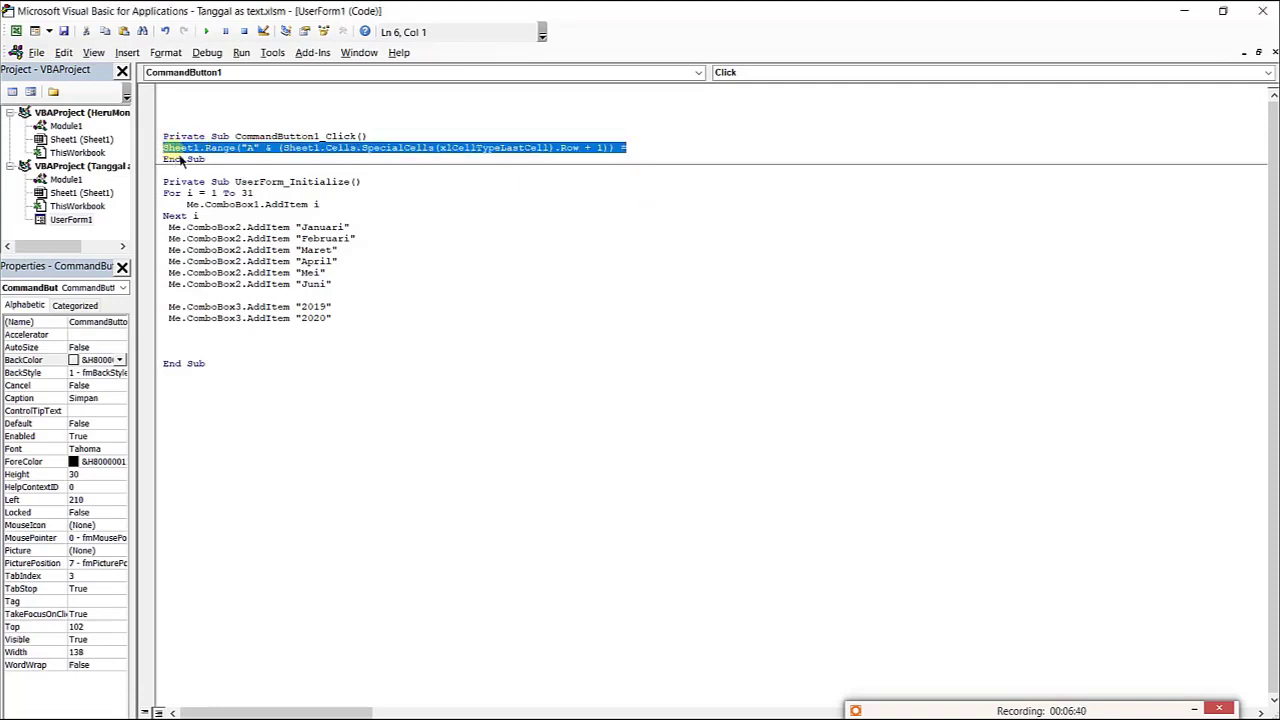
key(Return)
key(Return)
key(Return)
key(Return)
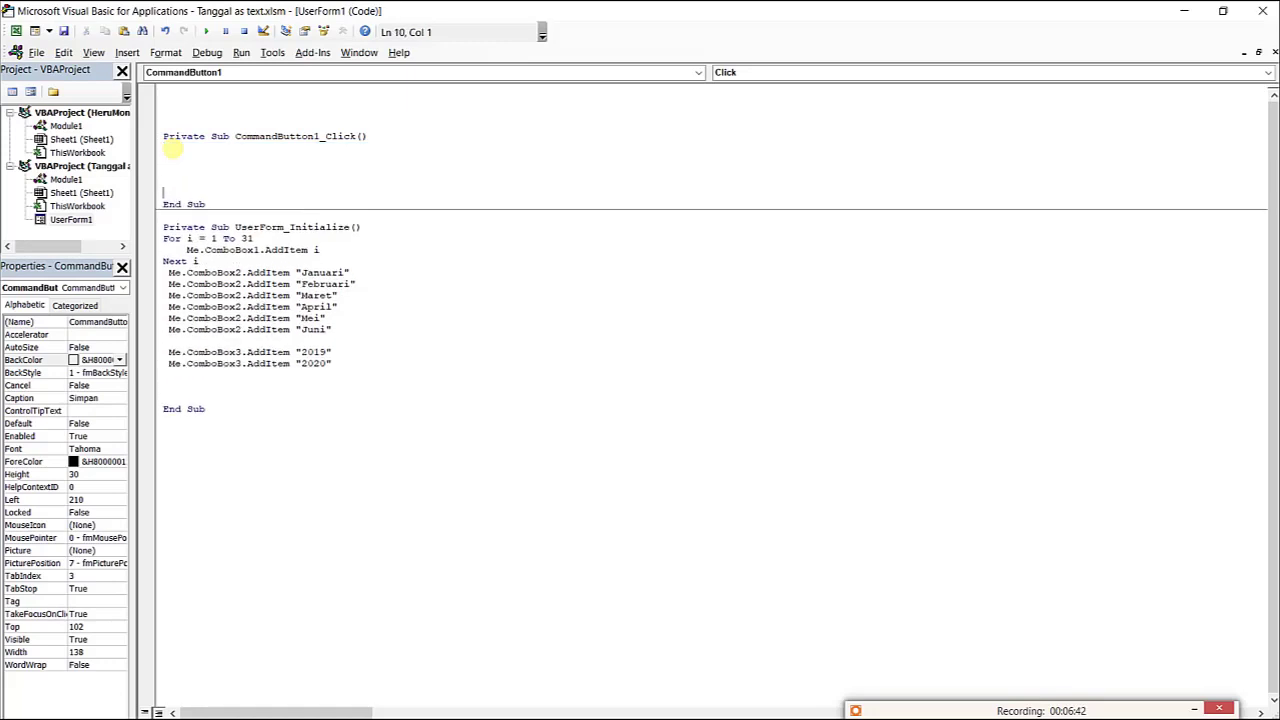
Declare barisAkhir As Integer inside CommandButton1_Click
key(Up)
key(Up)
text(im )
text(baris)
text(Akhir )
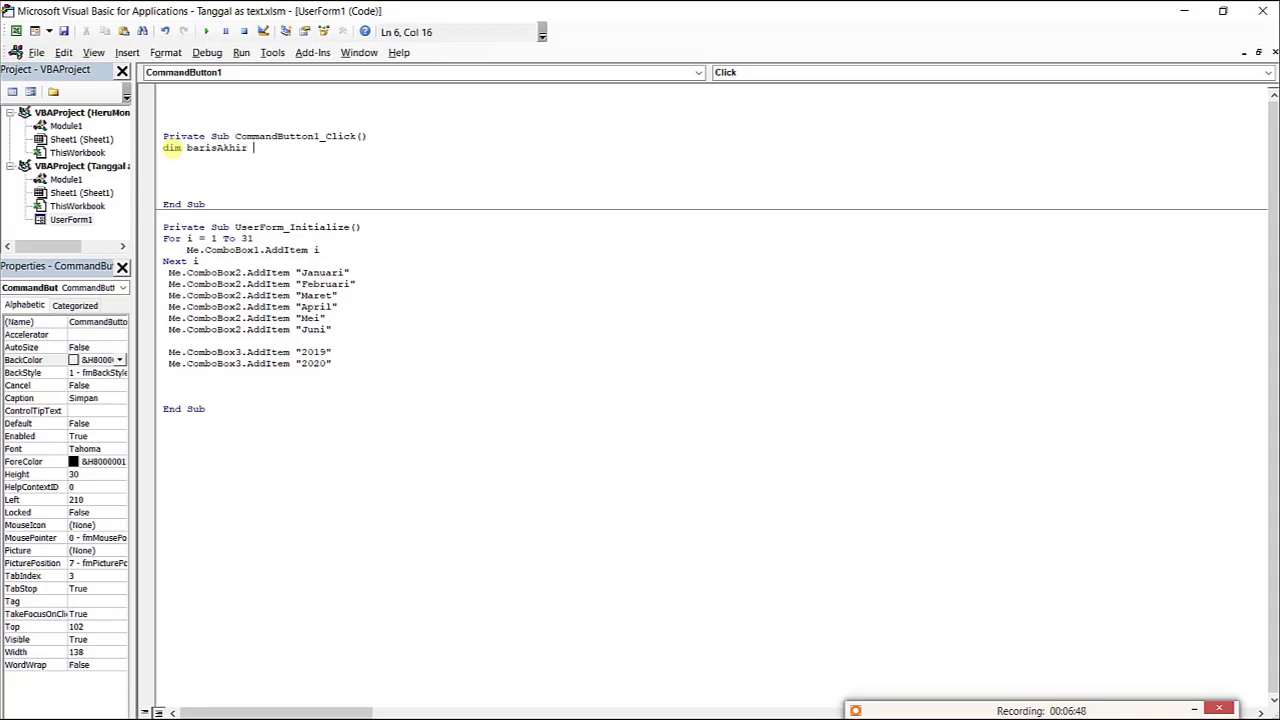
text(as in)
key(Tab)
key(Return)
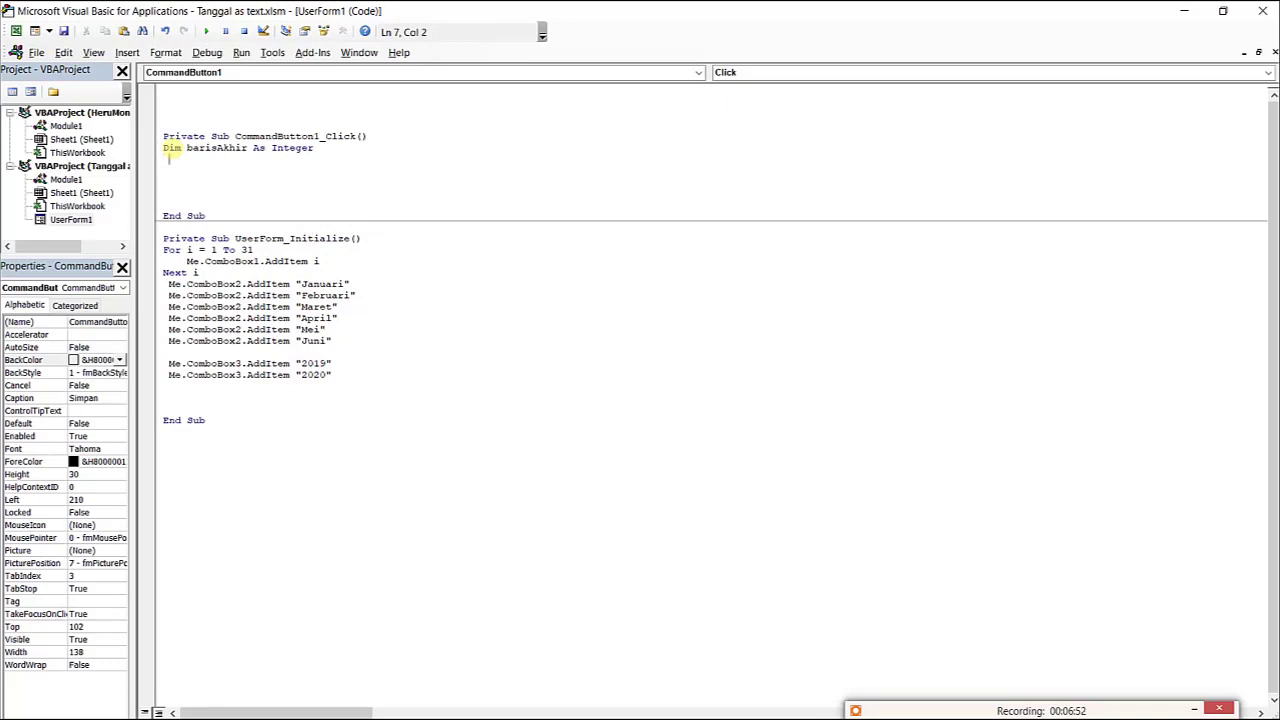
Type barisAkhir = Sheet1.Range("A" & Rows.Count).End(xlUp).Row + 1 on the next line
text(bari)
text(sAkhir = )
text(sh)
text(eet)
text(1.)
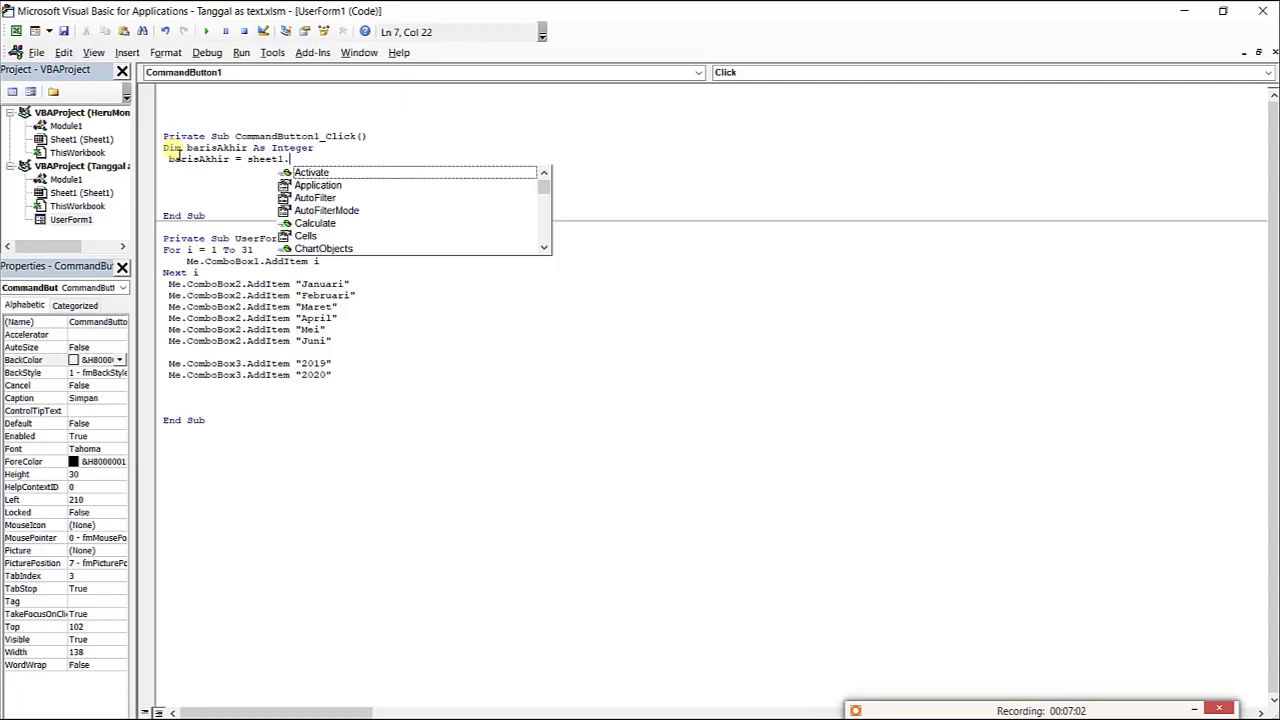
text(rang)
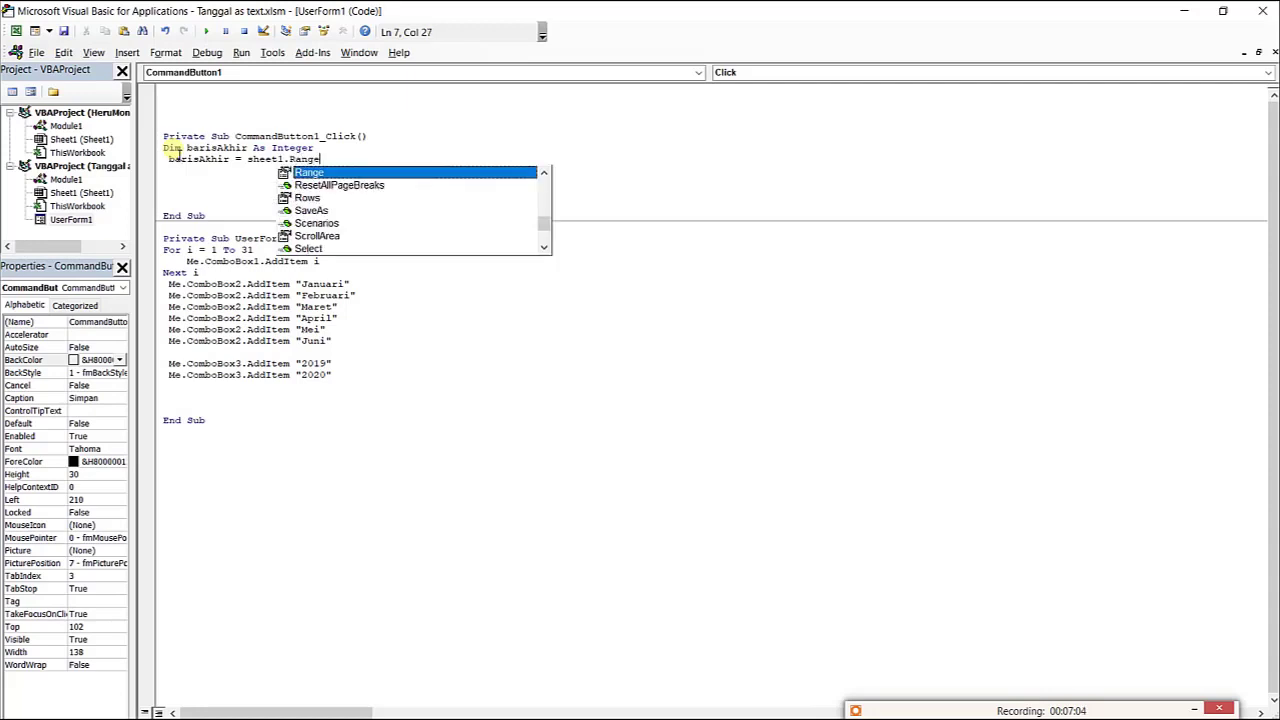
key(Tab)
text((")
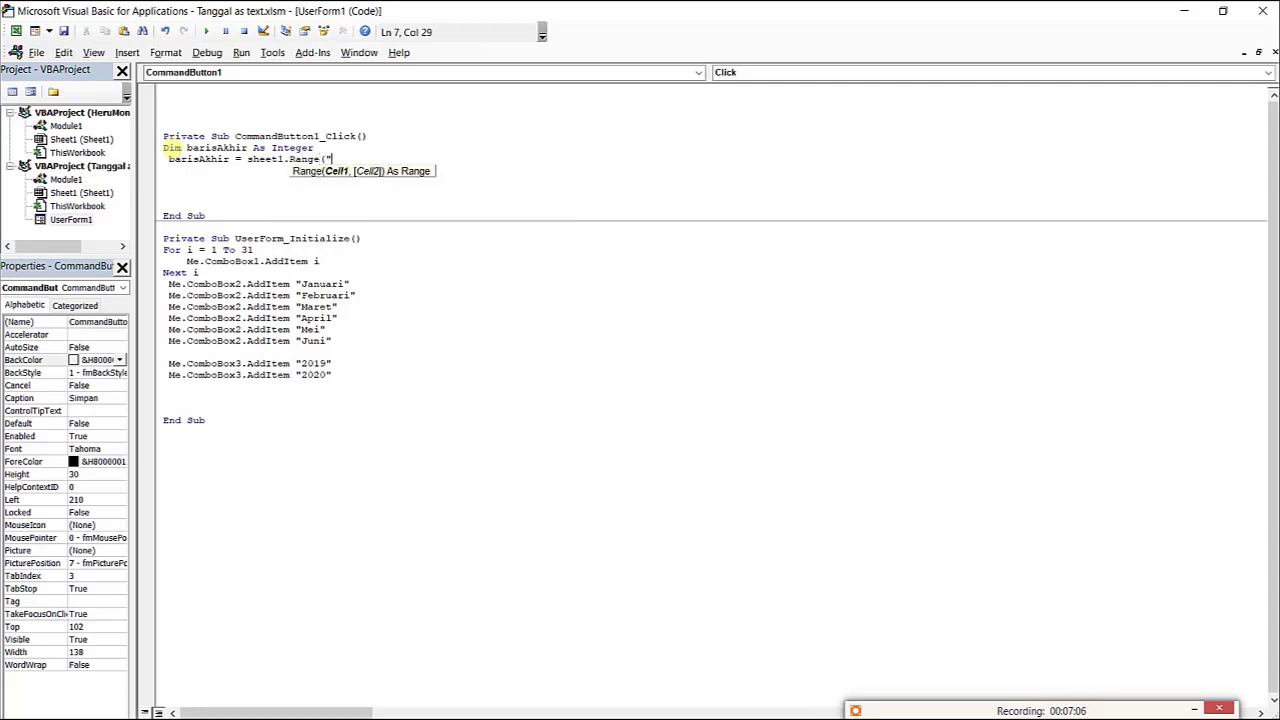
text(A" & )
text(rows.)
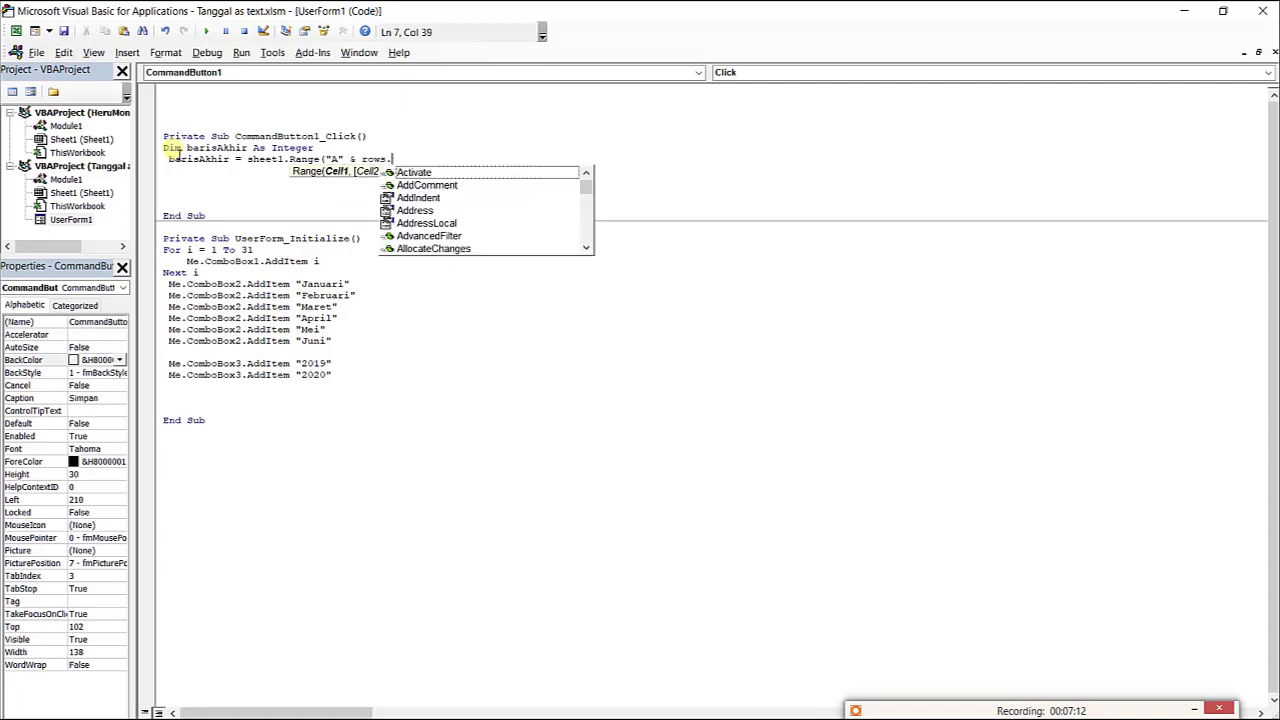
text(x)
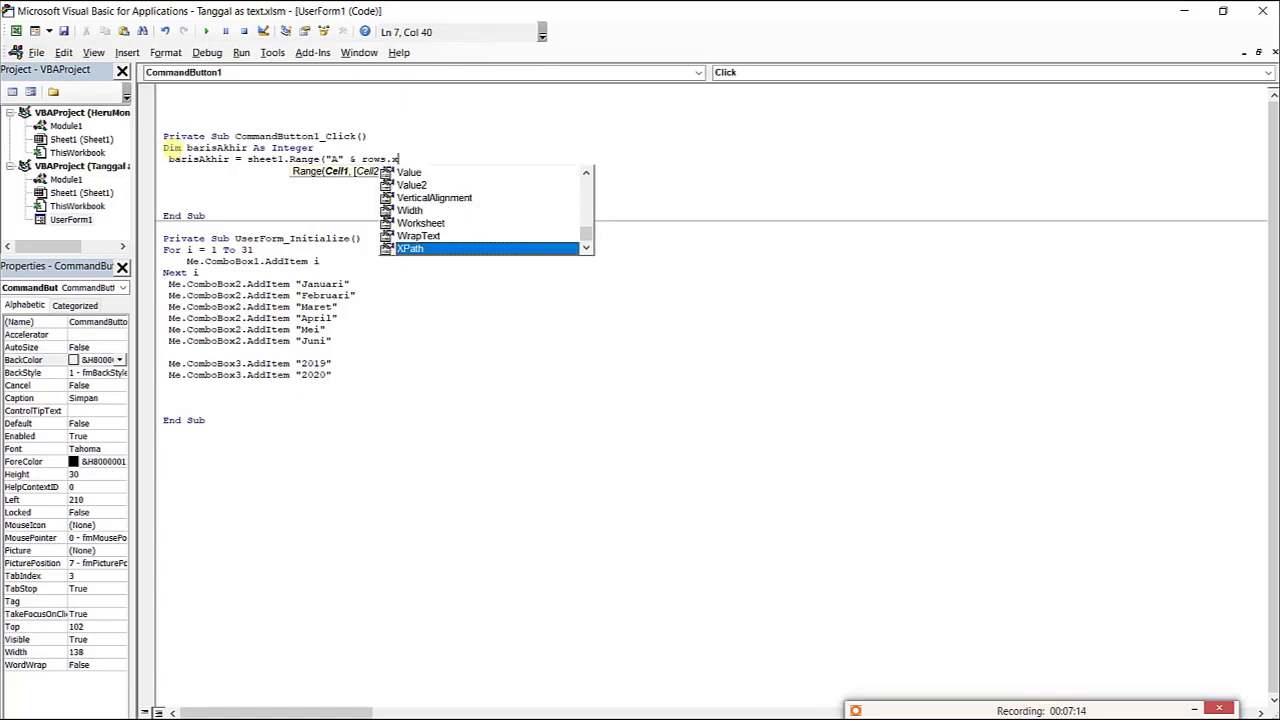
text(l)
key(BackSpace)
key(BackSpace)
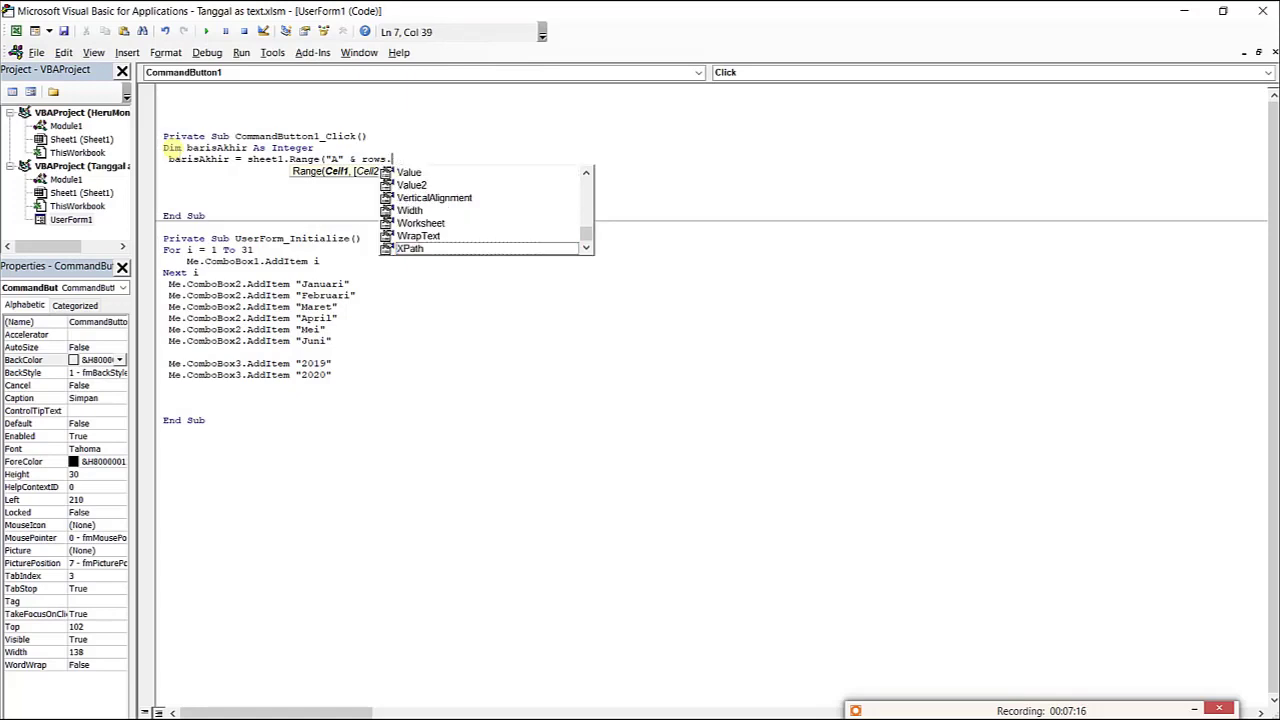
text(coun)
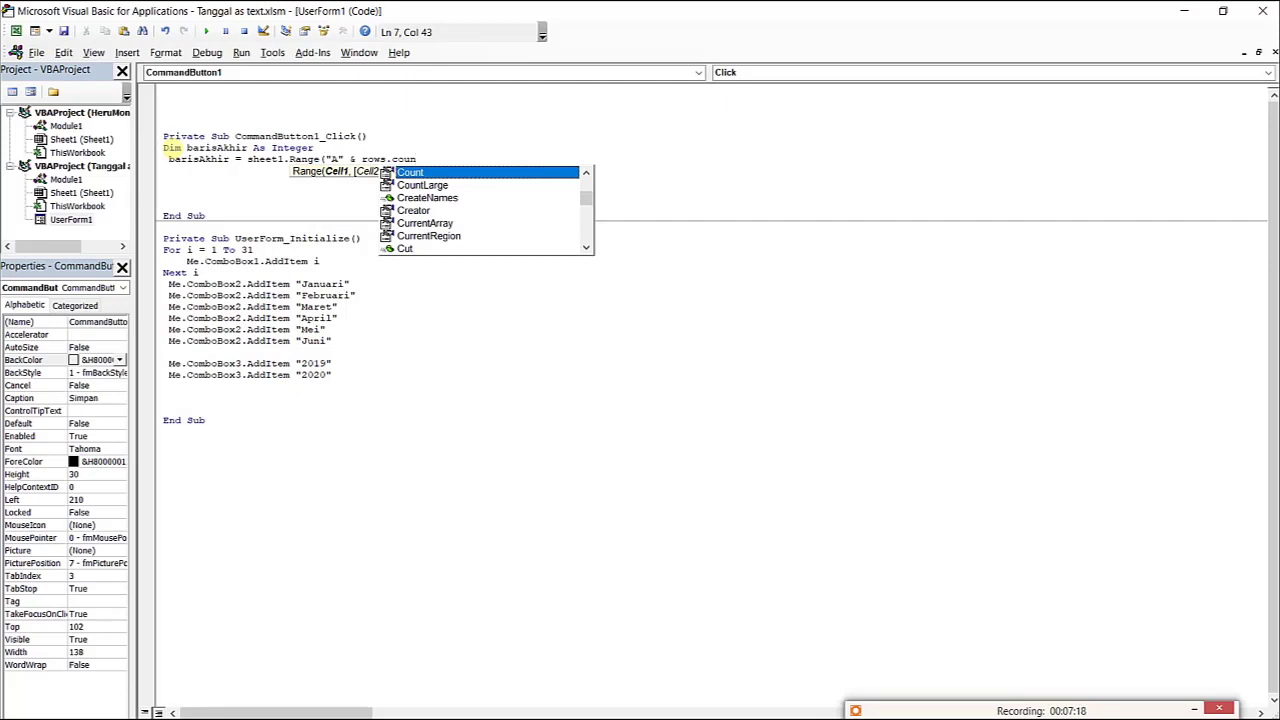
key(Tab)
text())
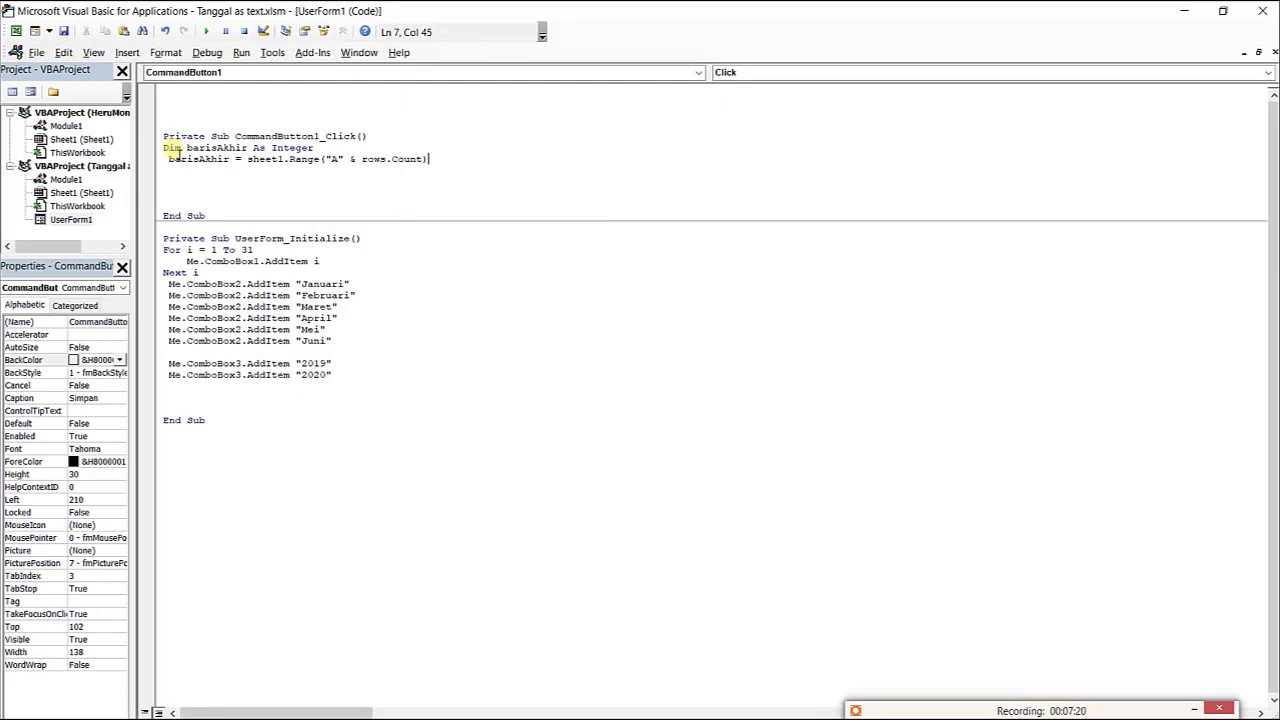
text(.end)
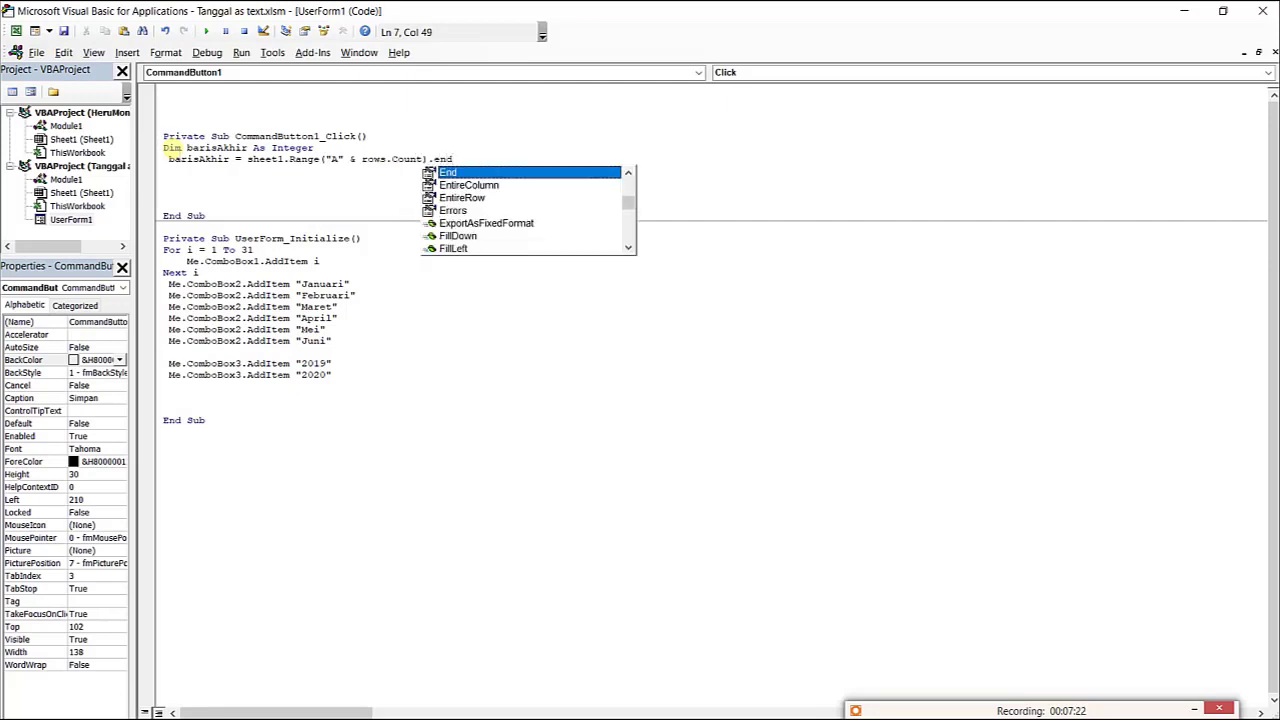
text((ex)
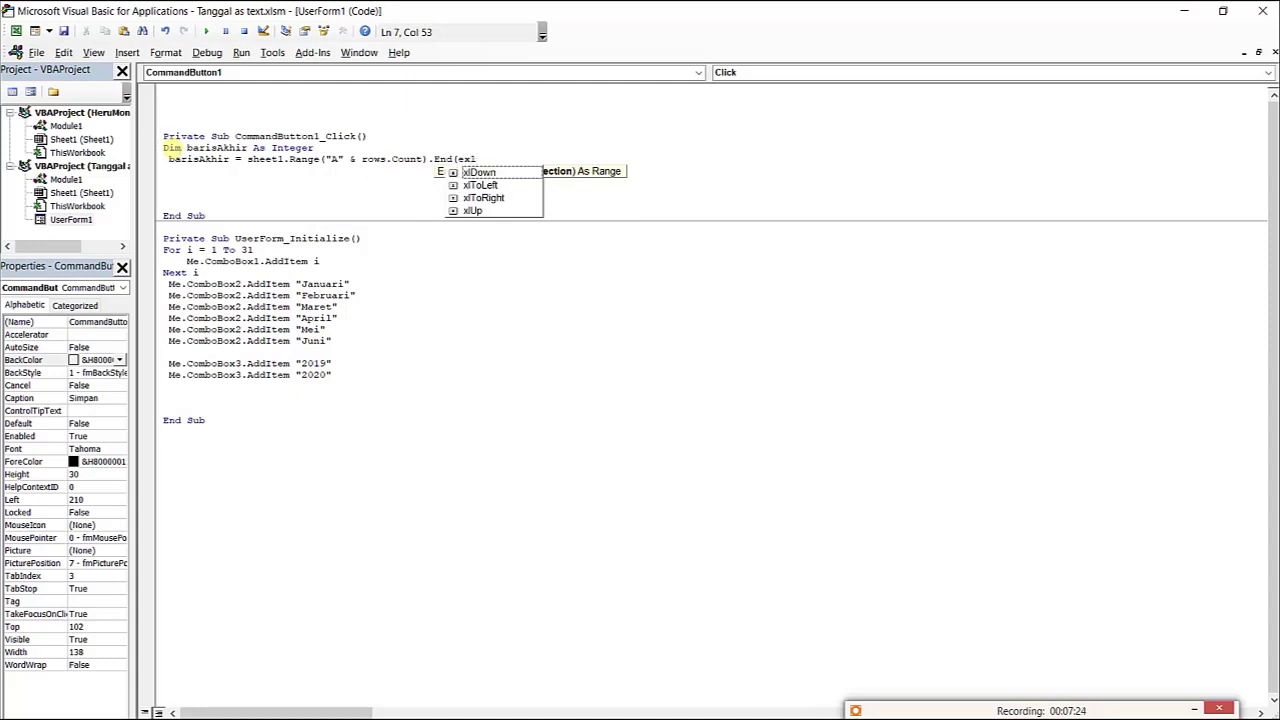
key(Down)
key(Down)
key(Down)
key(Tab)
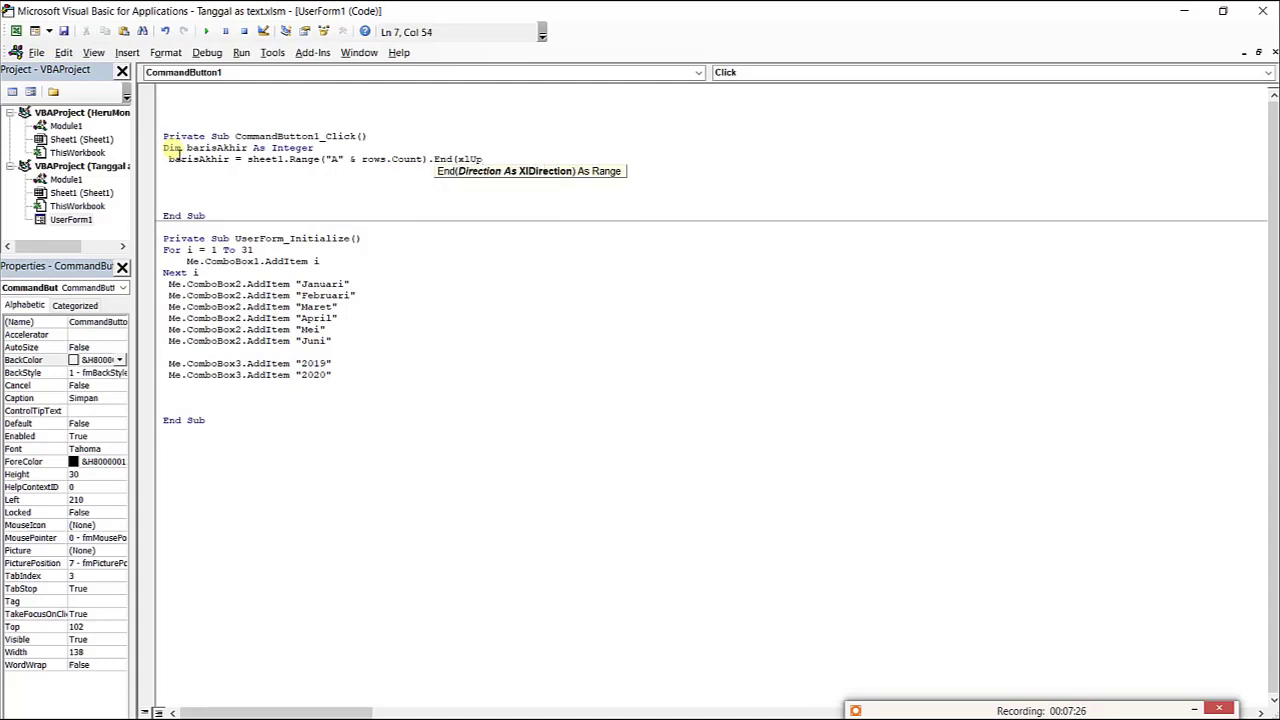
text().r)
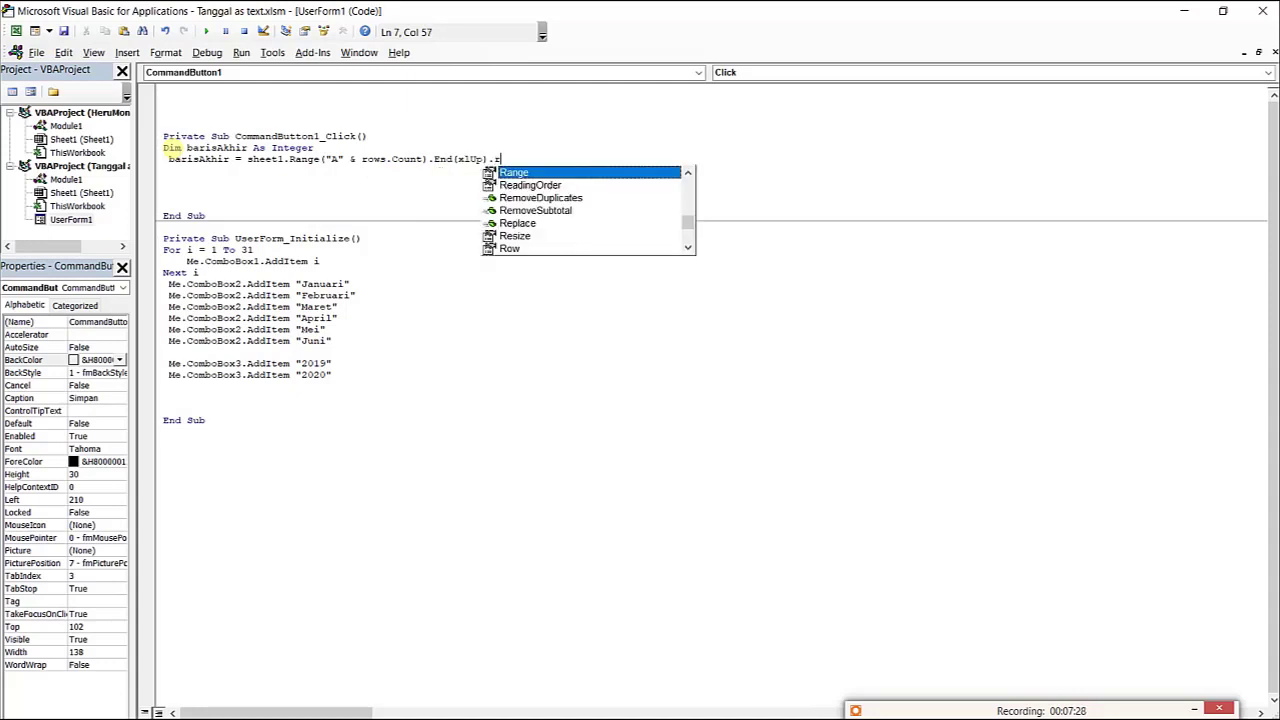
text(ow +1)
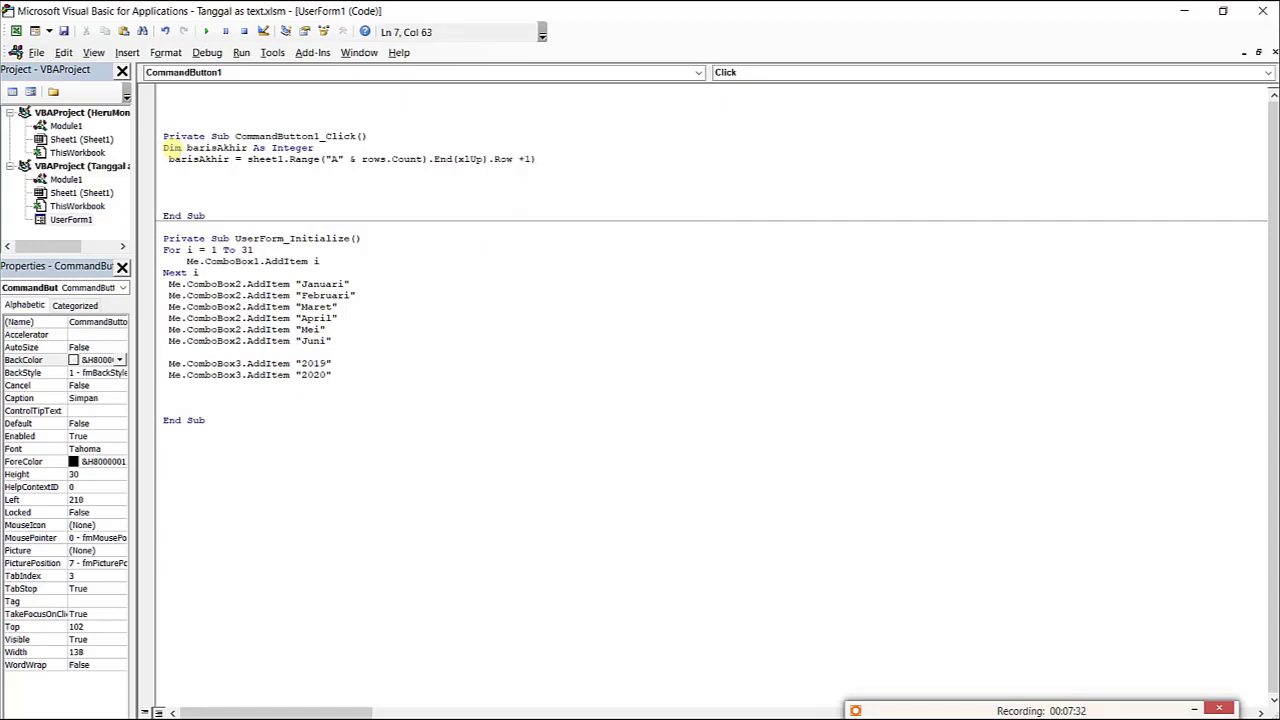
Dismiss the compile error and remove the extra closing bracket from the barisAkhir line
click(222, 200)
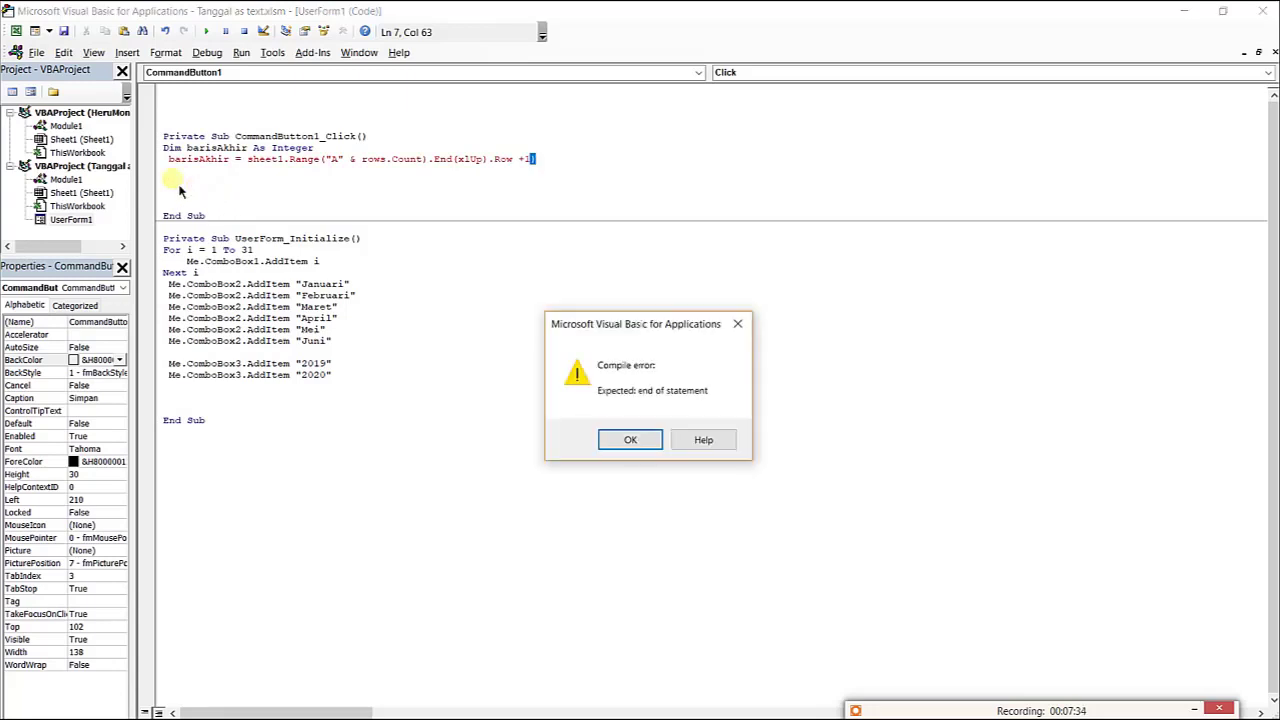
click(632, 443)
click(563, 195)
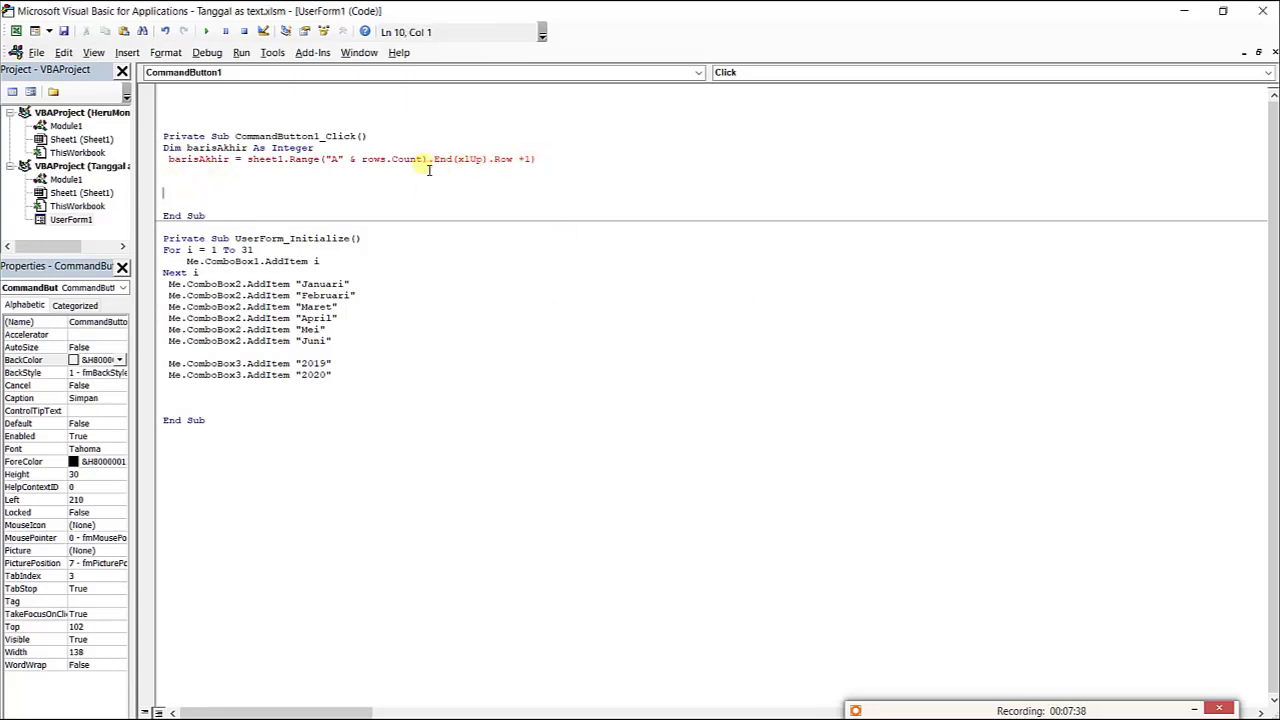
click(540, 160)
key(BackSpace)
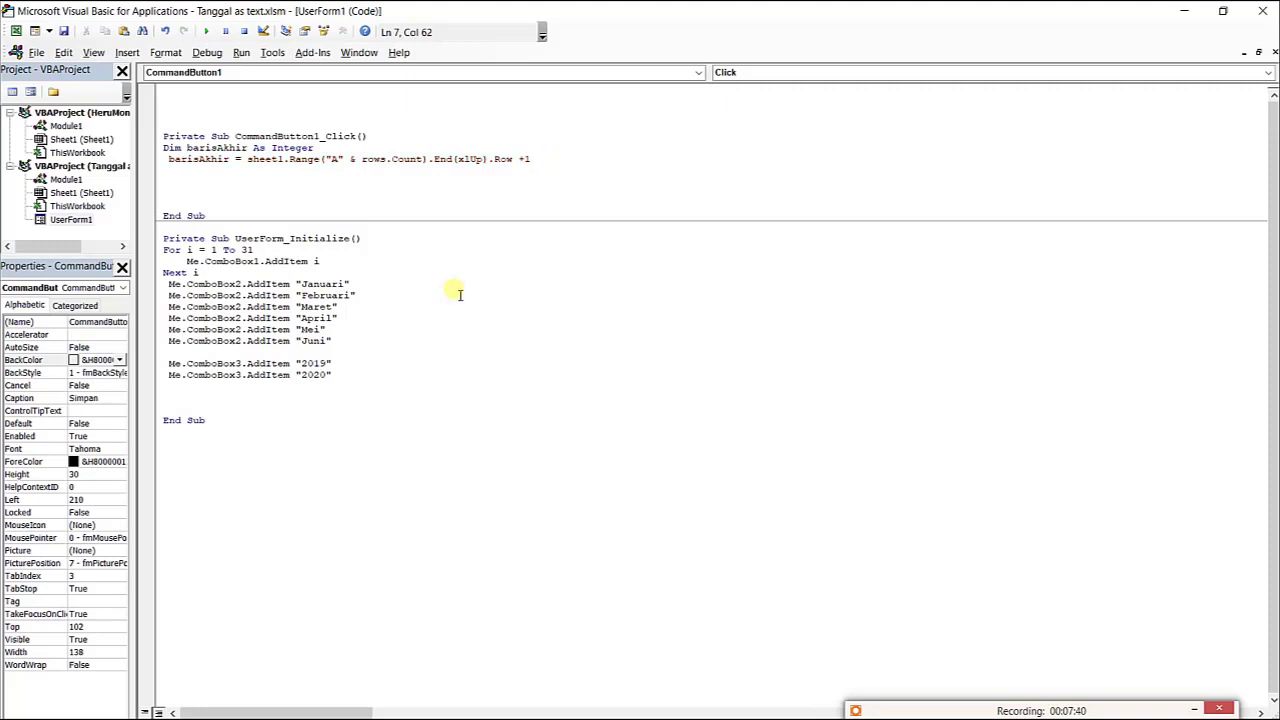
click(200, 184)
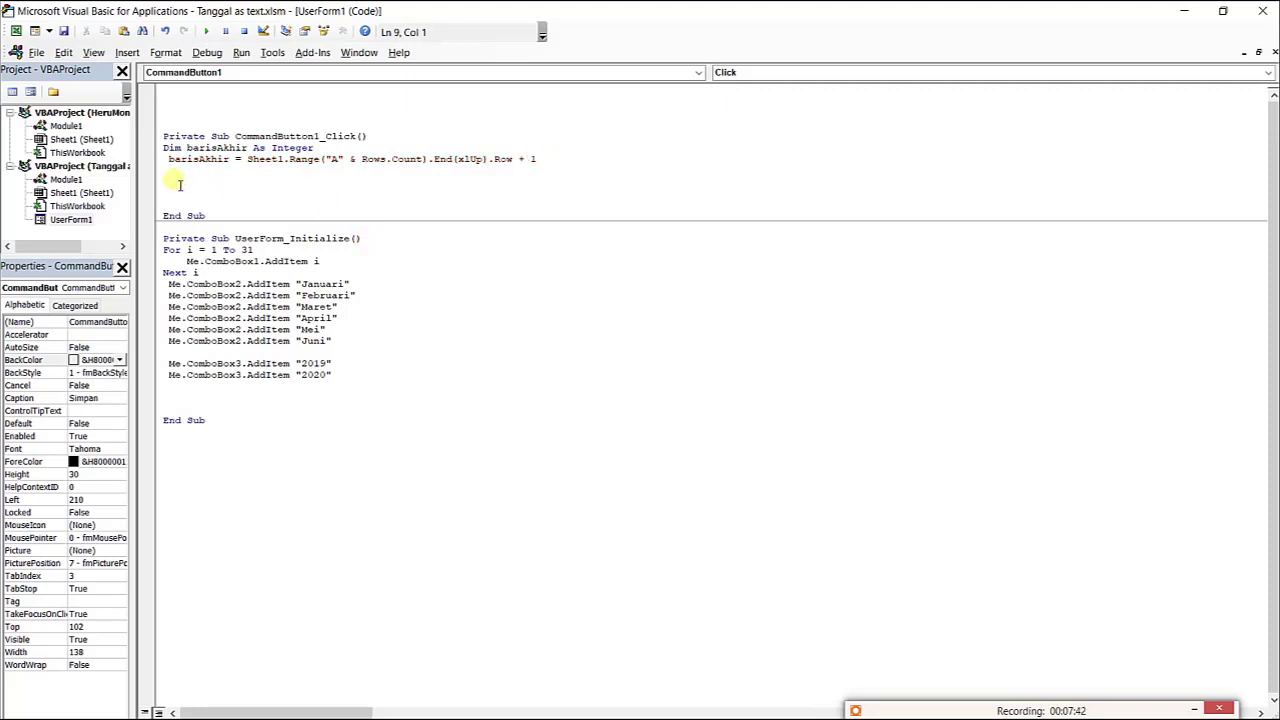
Type Sheet1.Range("A" & barisAkhir) = Me.ComboBox1 & " " & Me.ComboBox2 & " " & Me.ComboBox3
text(Sheet1)
double_click(140, 10)
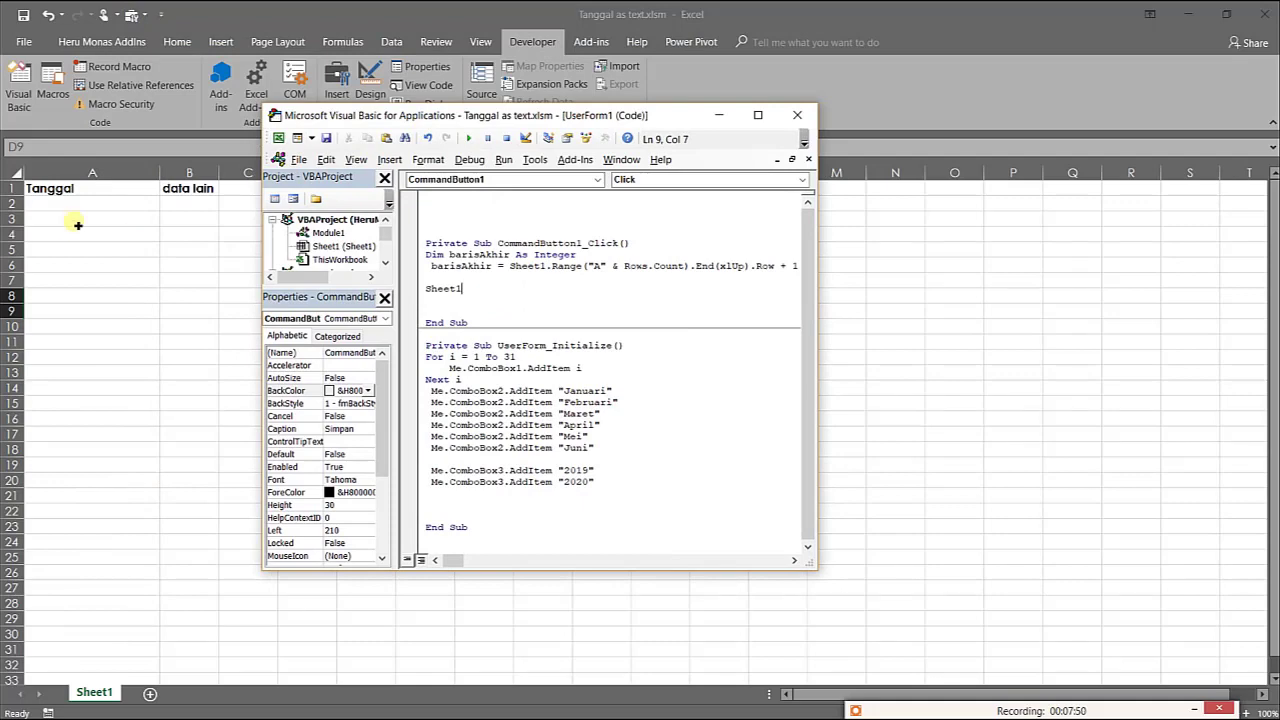
double_click(448, 118)
text(.R)
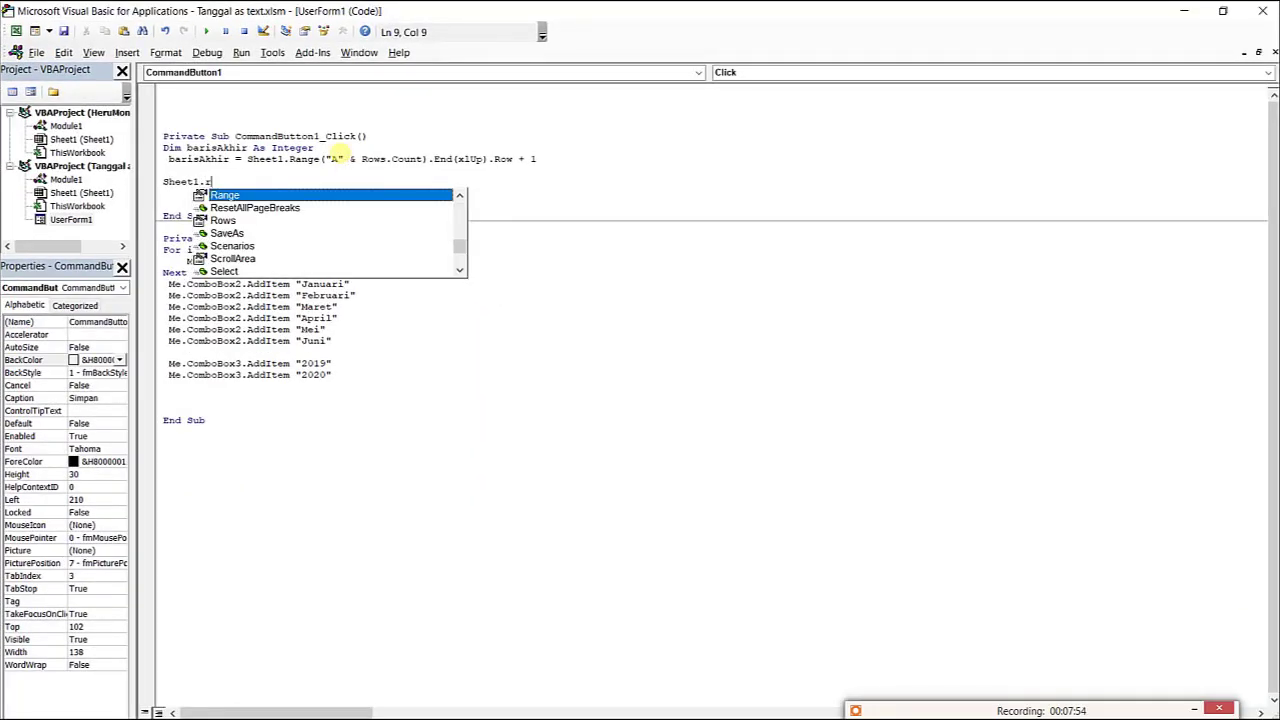
key(Tab)
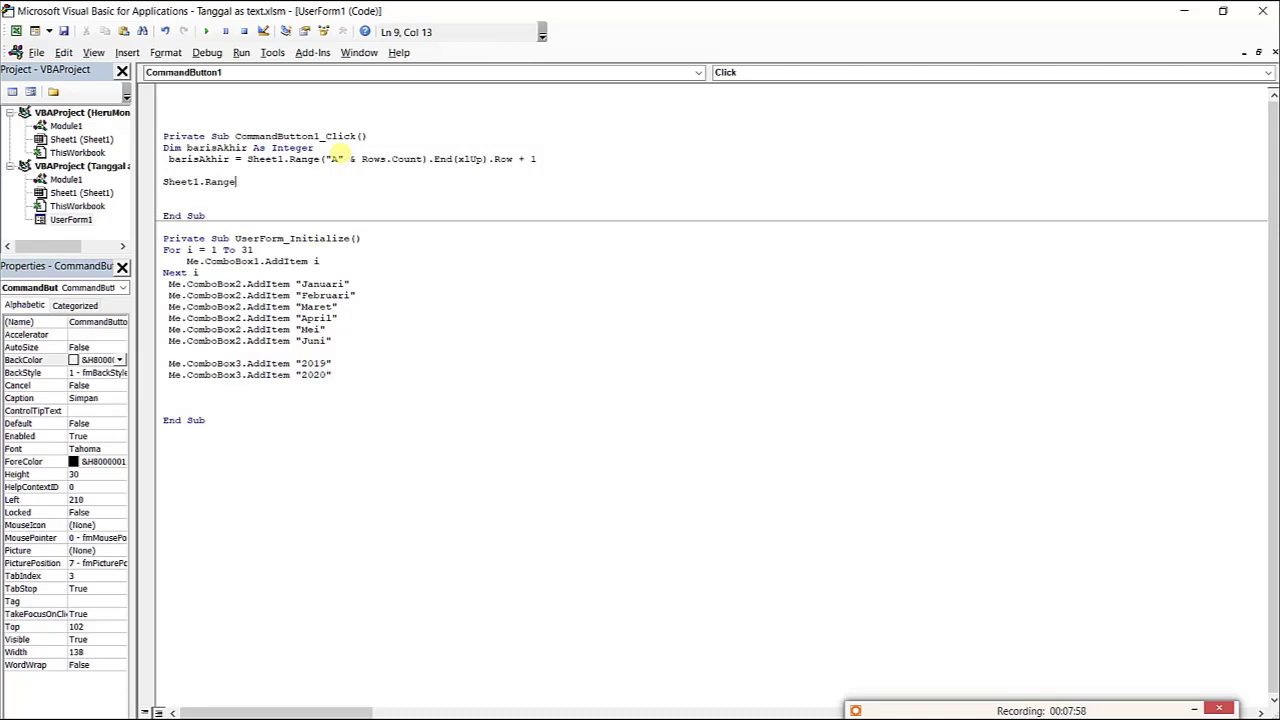
text("A" &)
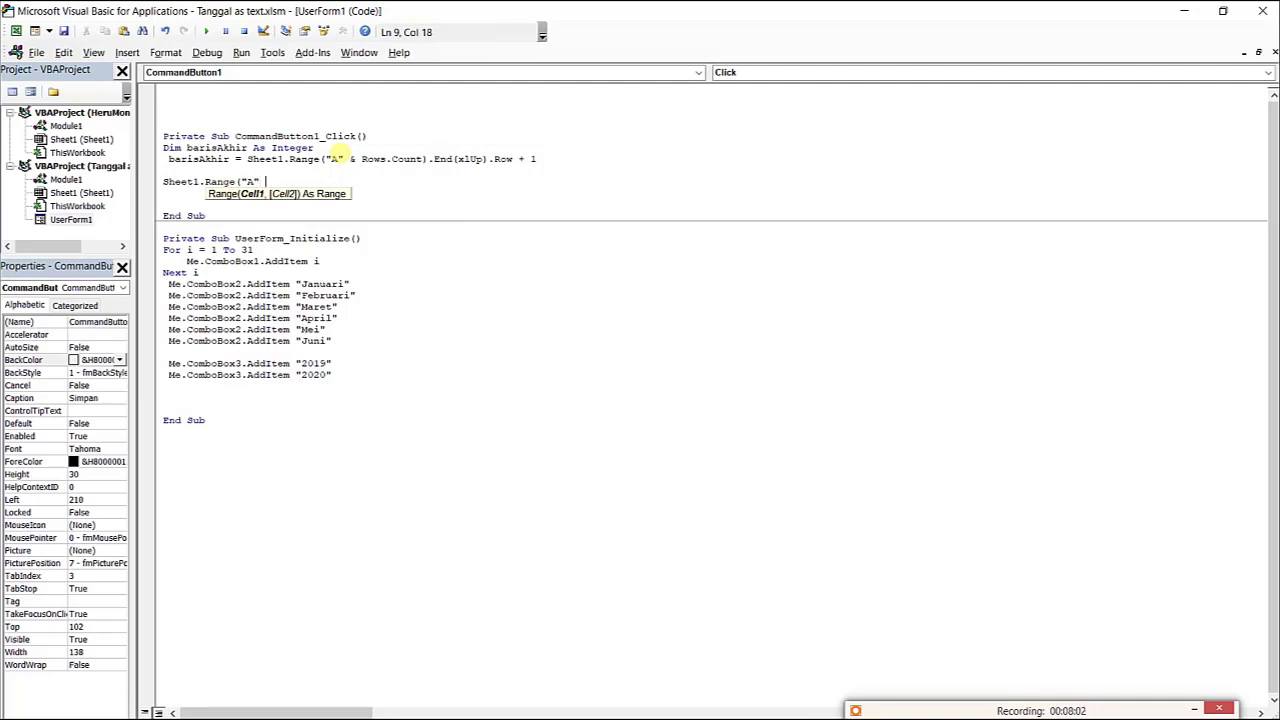
text(bar)
key(ctrl+space)
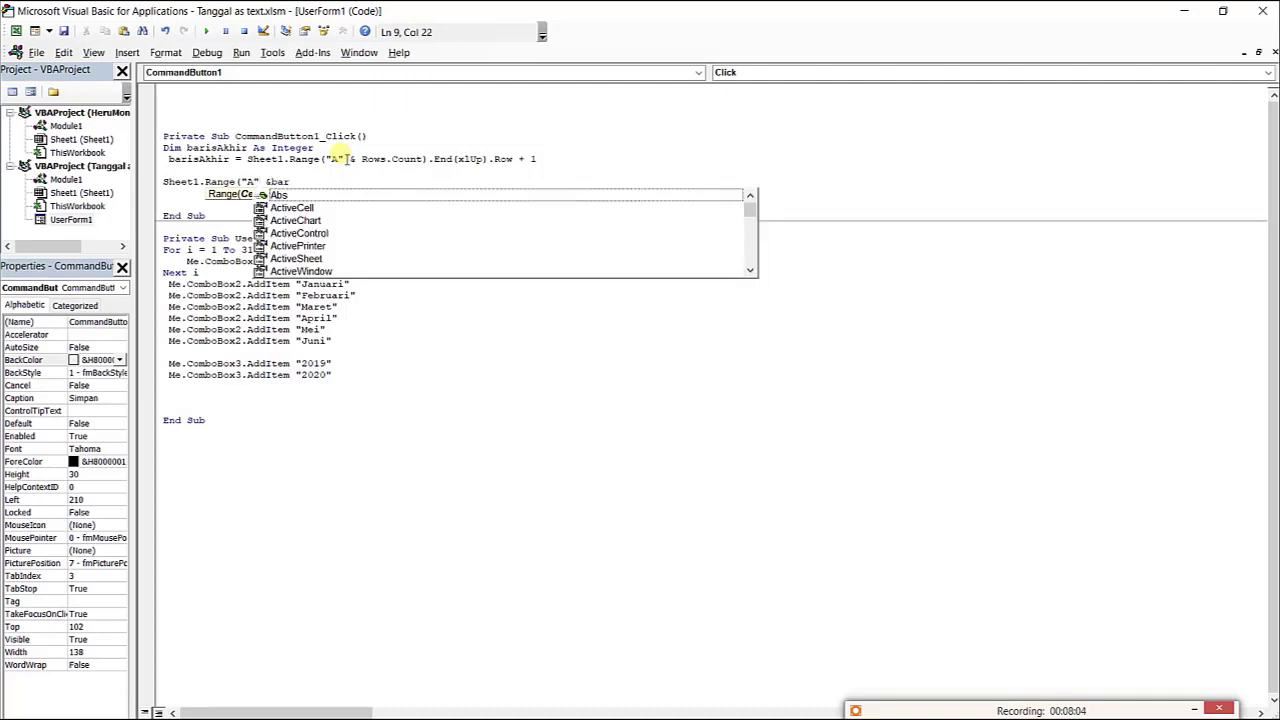
key(BackSpace)
key(BackSpace)
key(BackSpace)
key(BackSpace)
text(ba)
key(ctrl+space)
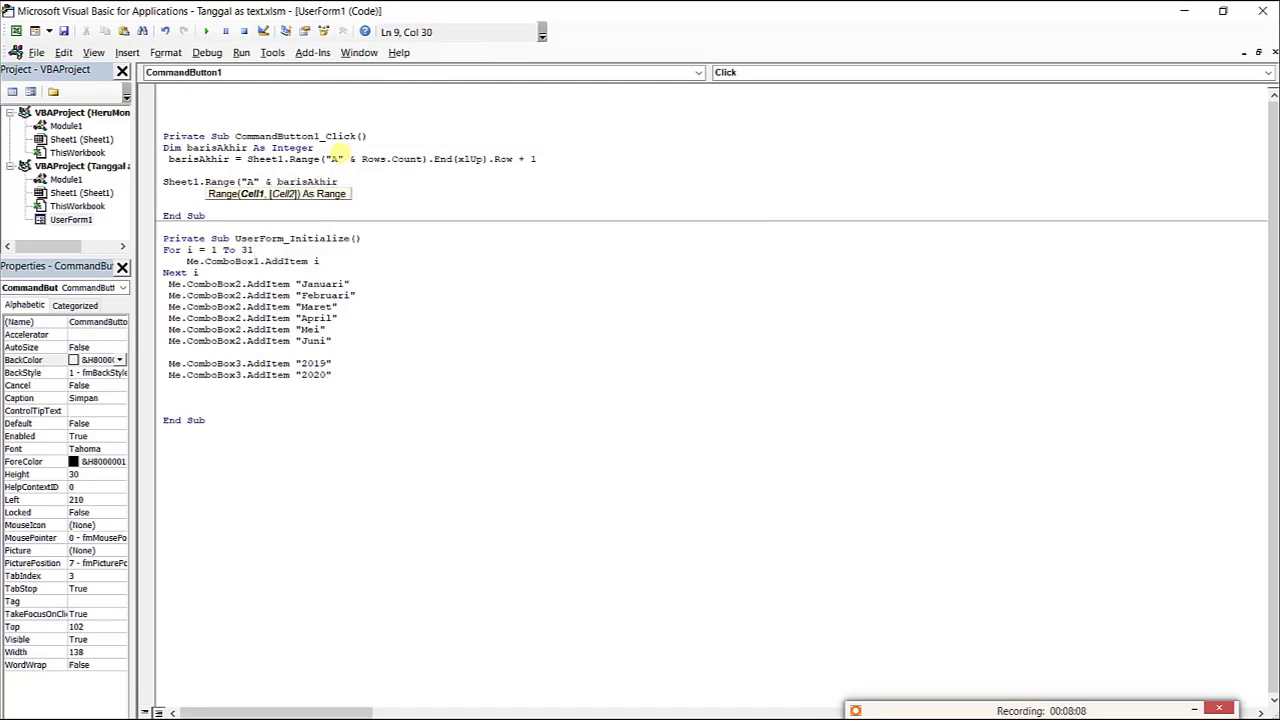
text().)
key(BackSpace)
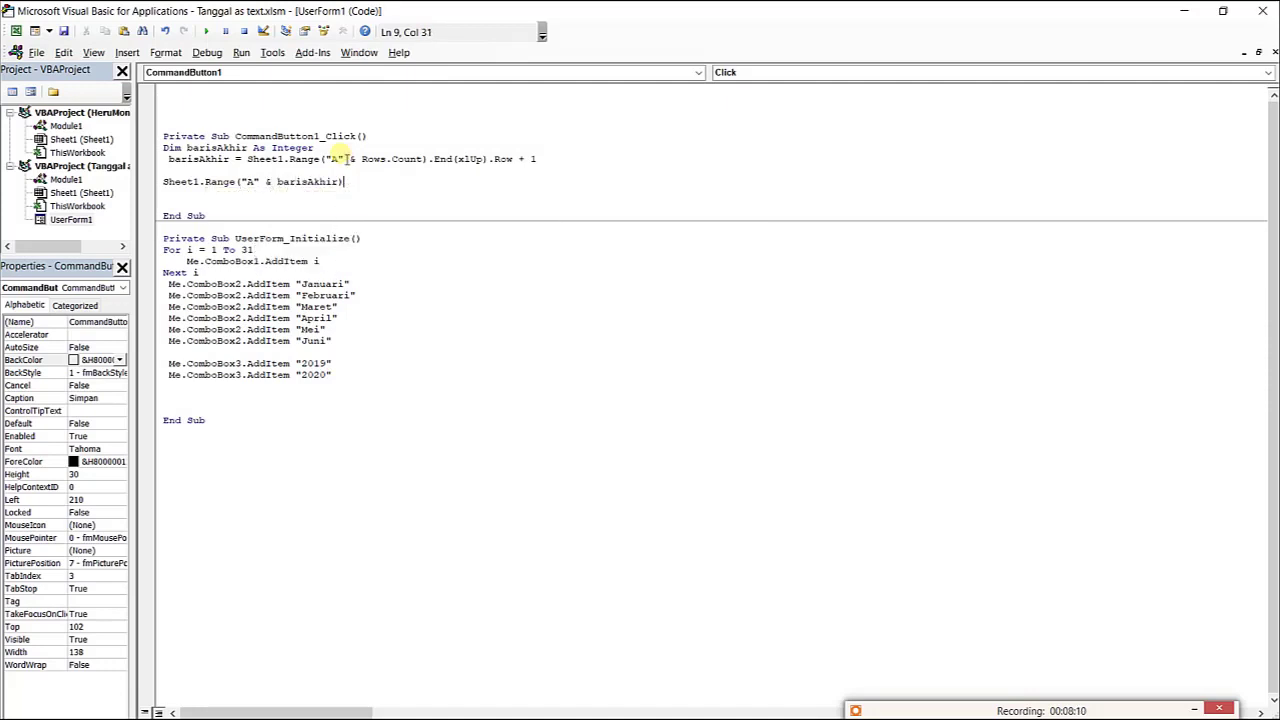
text( = Me.ComboBox1 & " " & Me.ComboBox2 & " " & Me.ComboBox3)
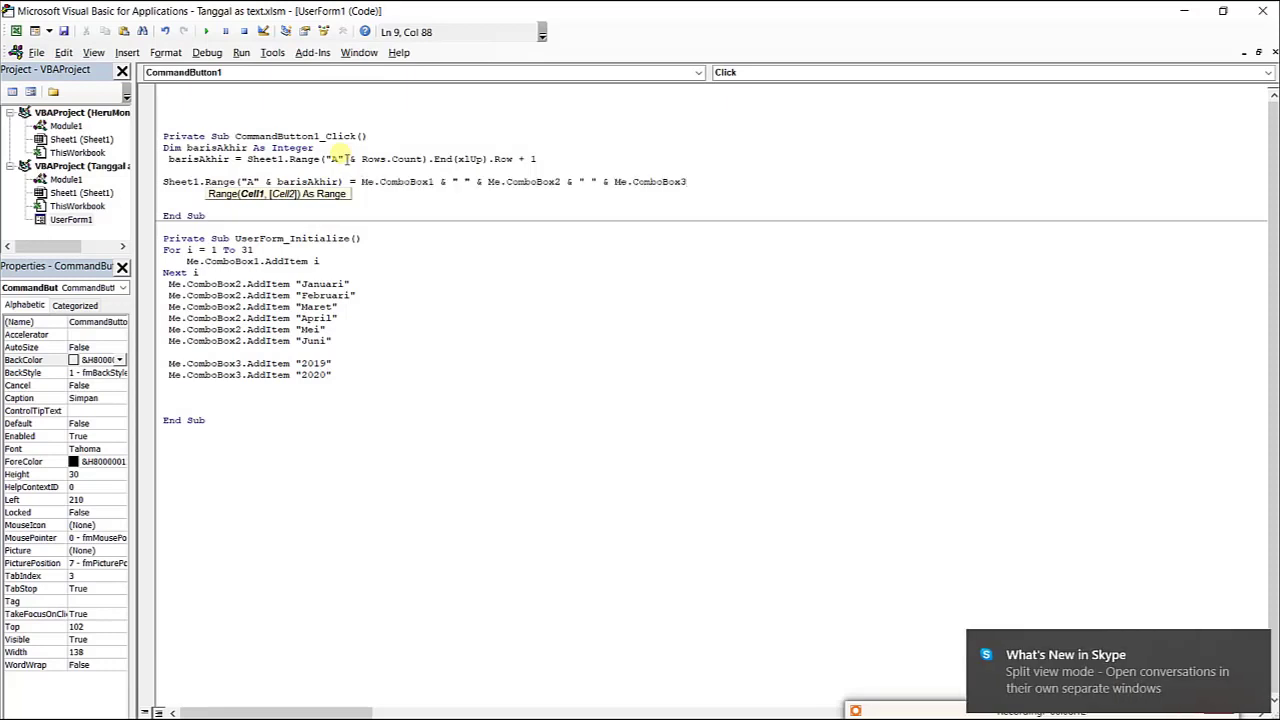
click(444, 263)
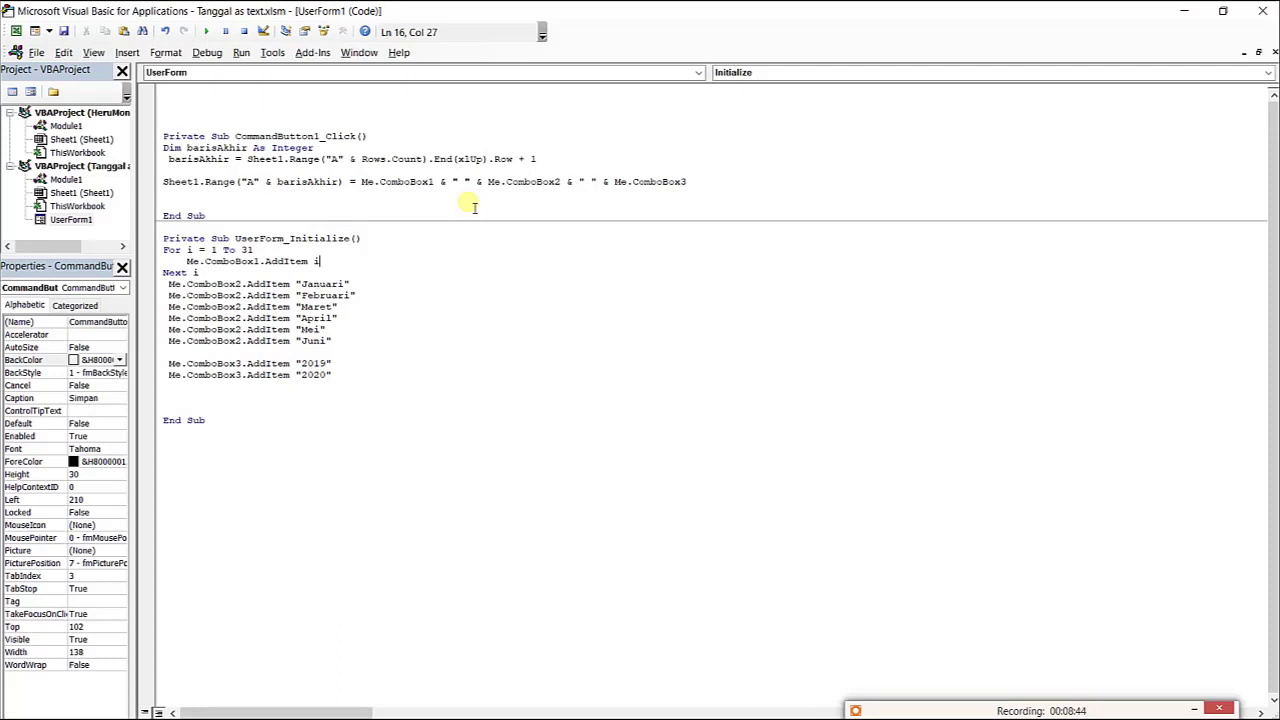
Look over the Simpan click code, then bring up the UserForm1 design with its three combo boxes
click(374, 196)
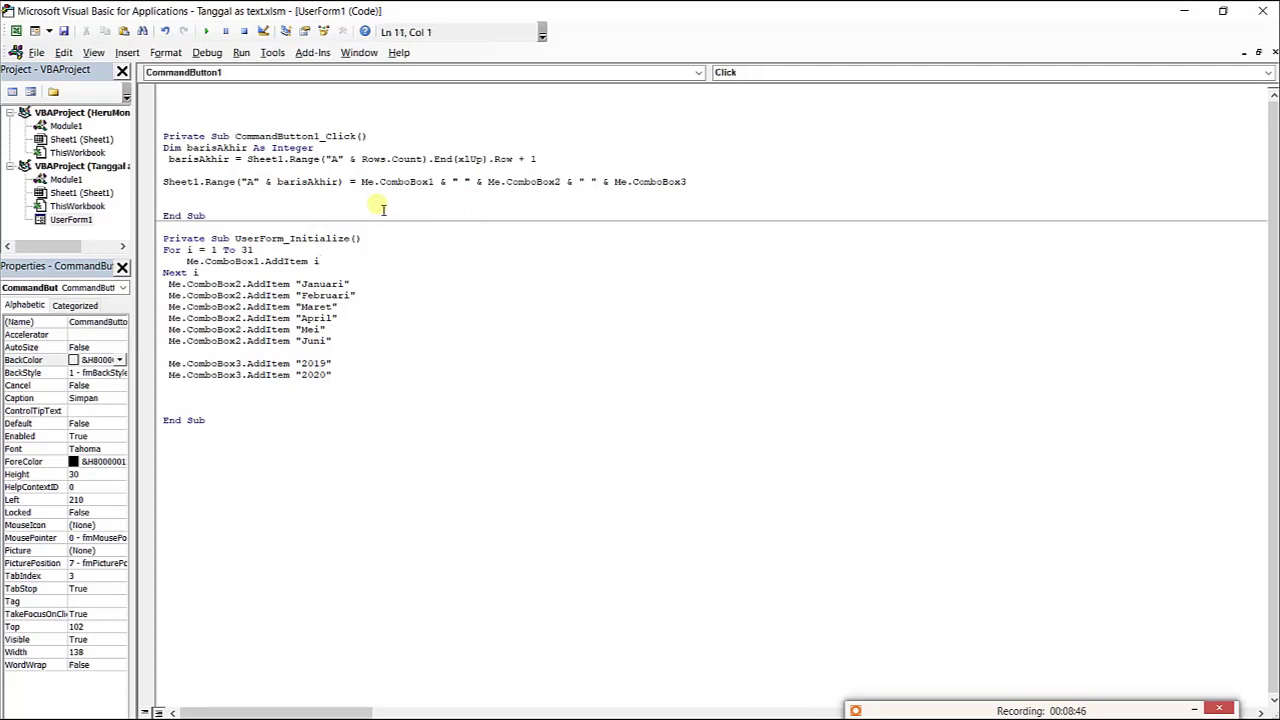
click(381, 182)
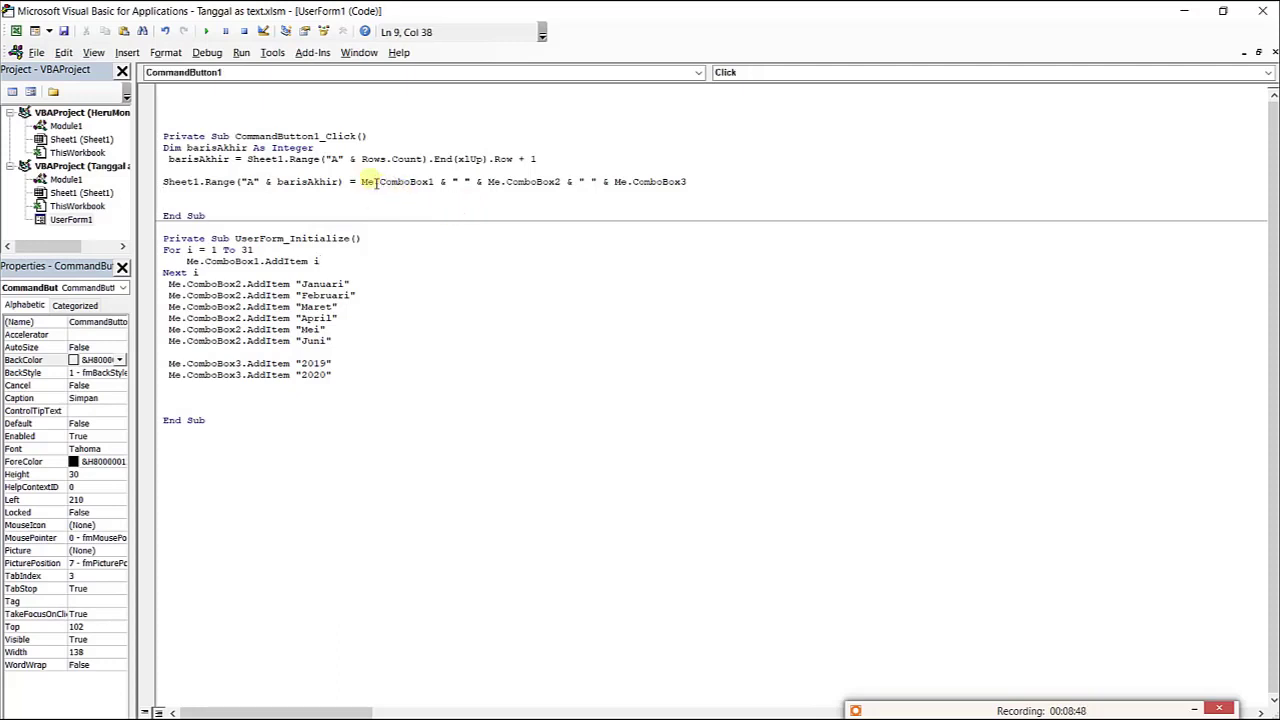
double_click(70, 219)
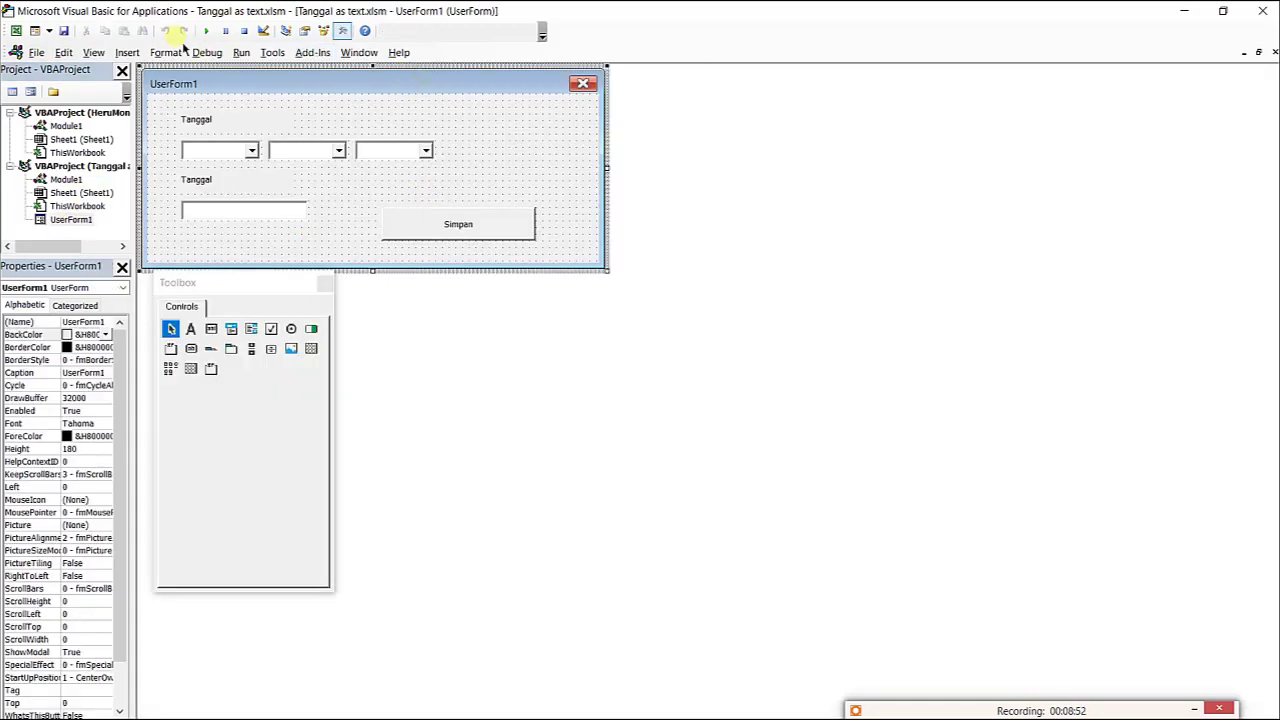
Run the form and save 1 Januari 2019 into column A
click(207, 33)
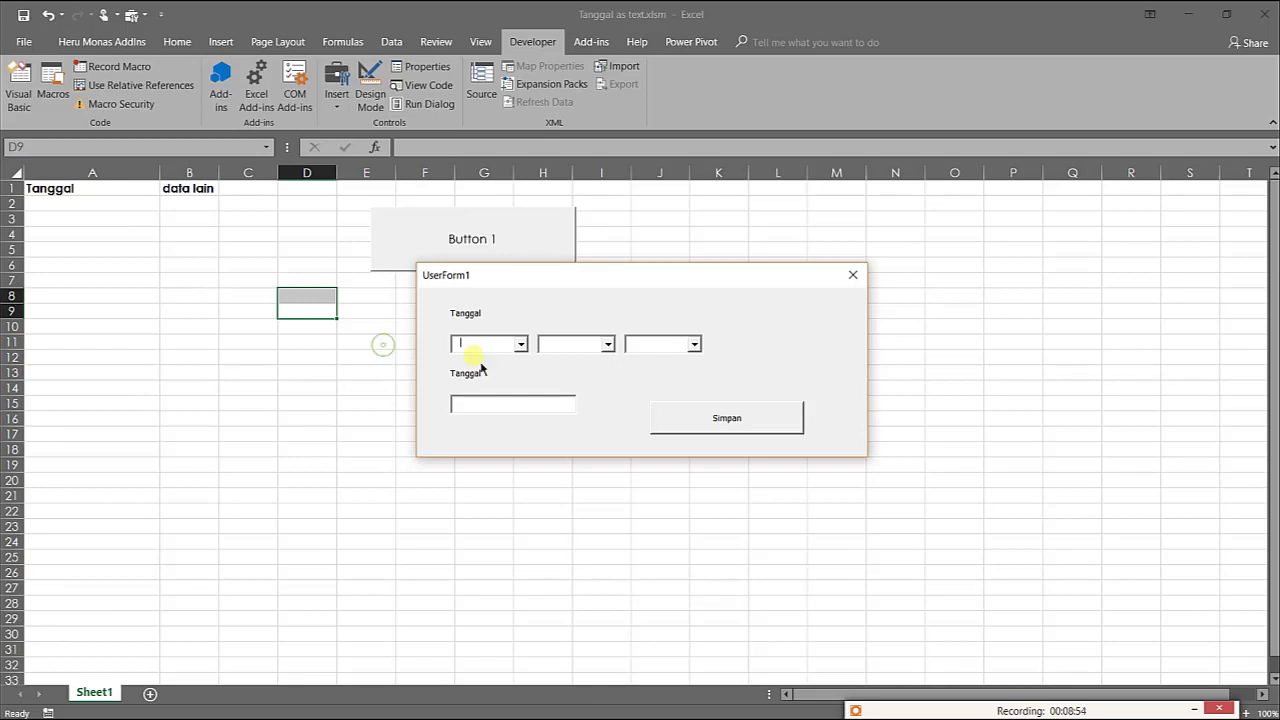
click(521, 345)
click(495, 362)
click(607, 344)
click(580, 357)
click(694, 344)
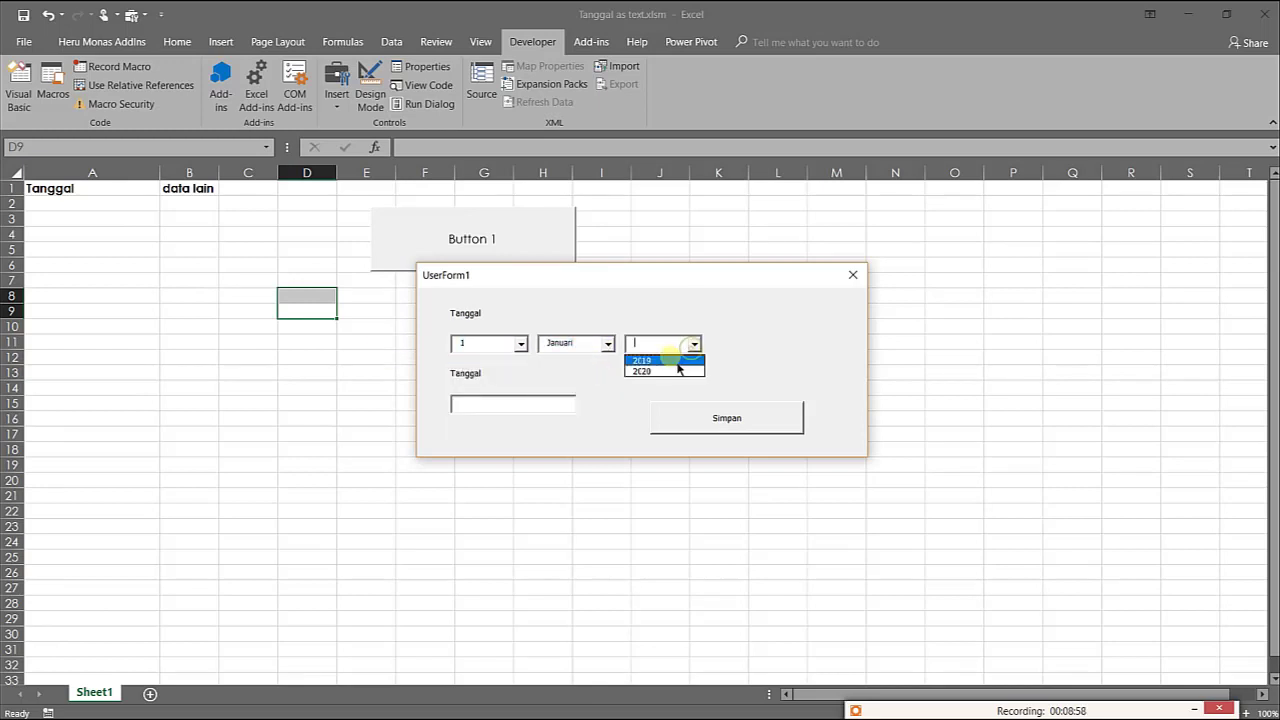
click(658, 358)
click(679, 411)
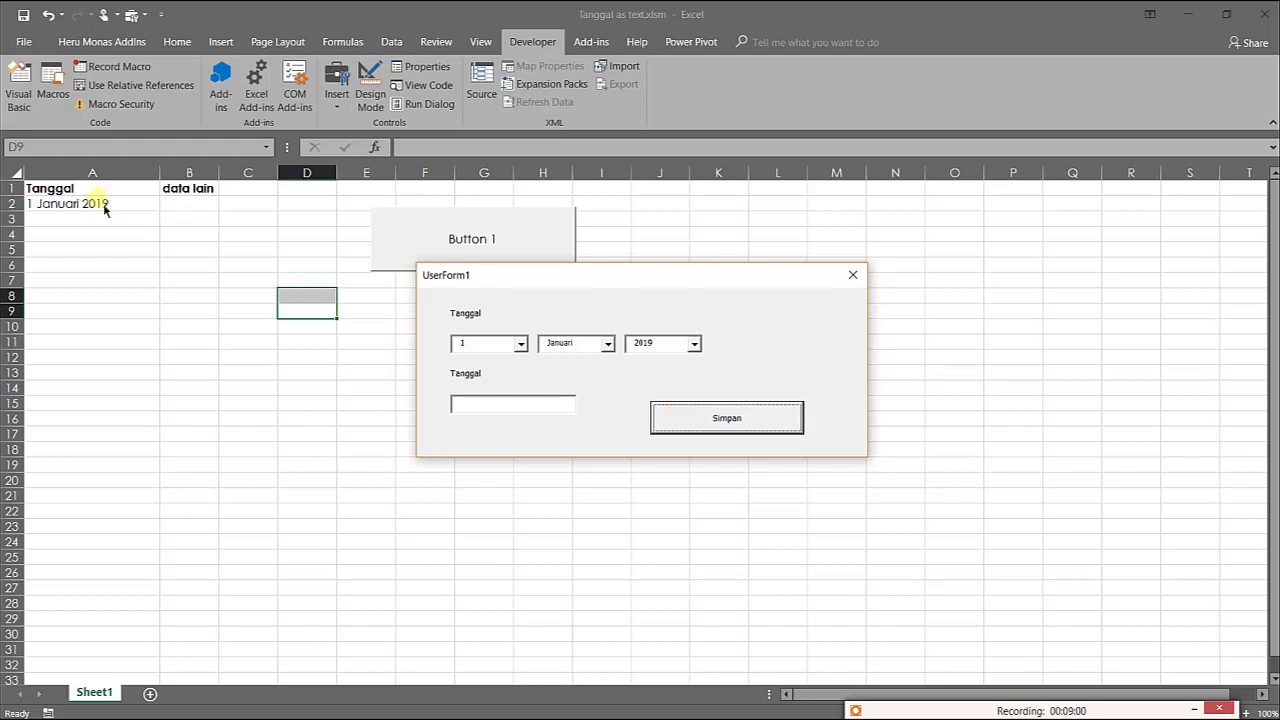
Save 3, 7 and 12 Januari 2019 through the form, then close it
click(521, 344)
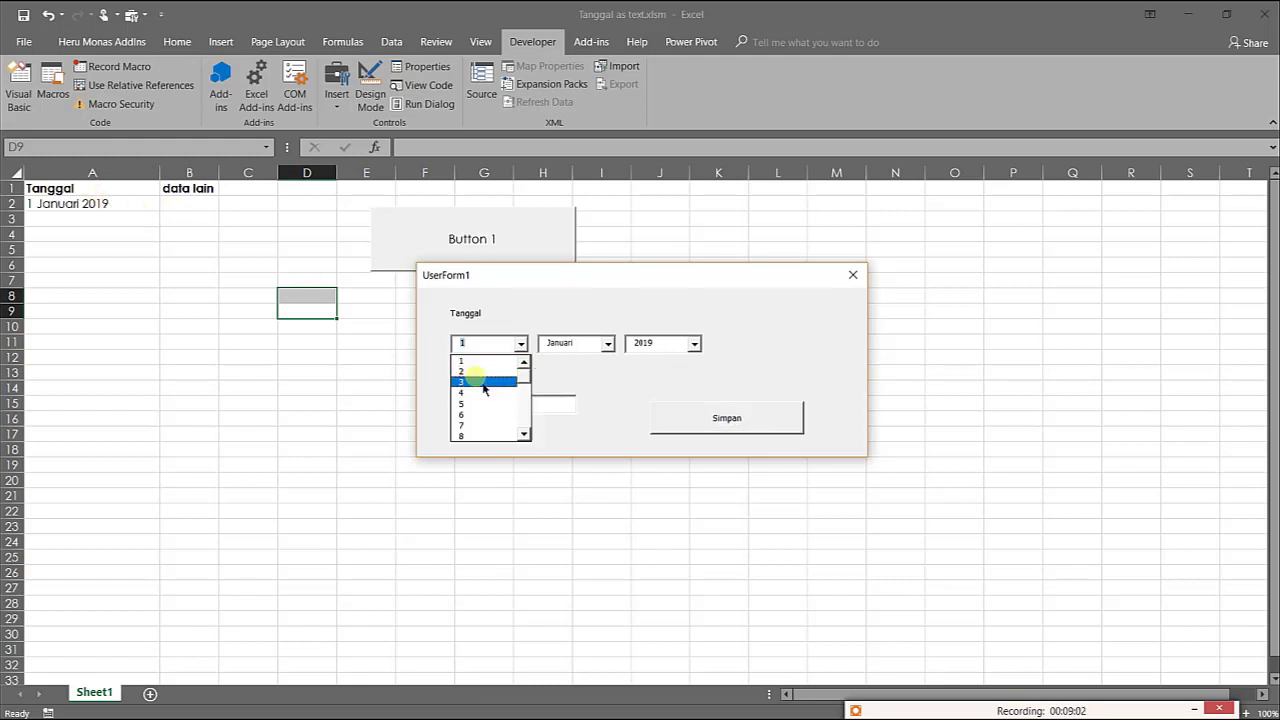
click(472, 381)
click(700, 428)
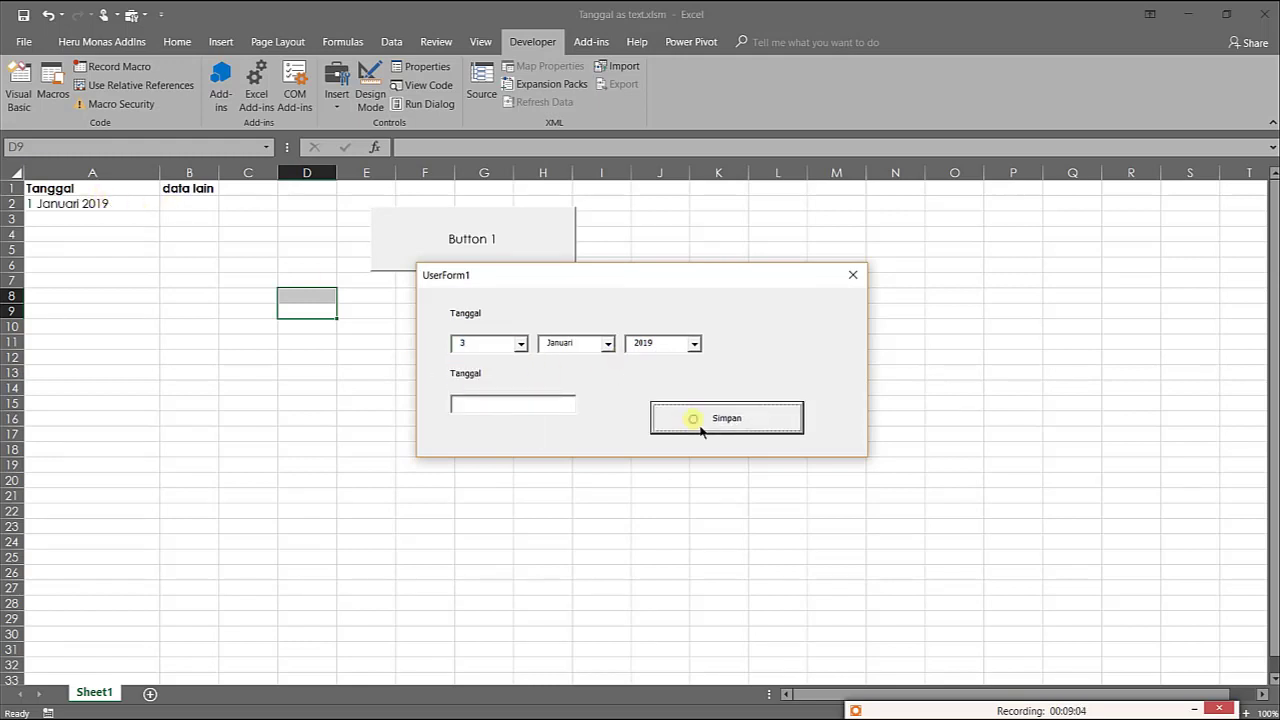
click(521, 344)
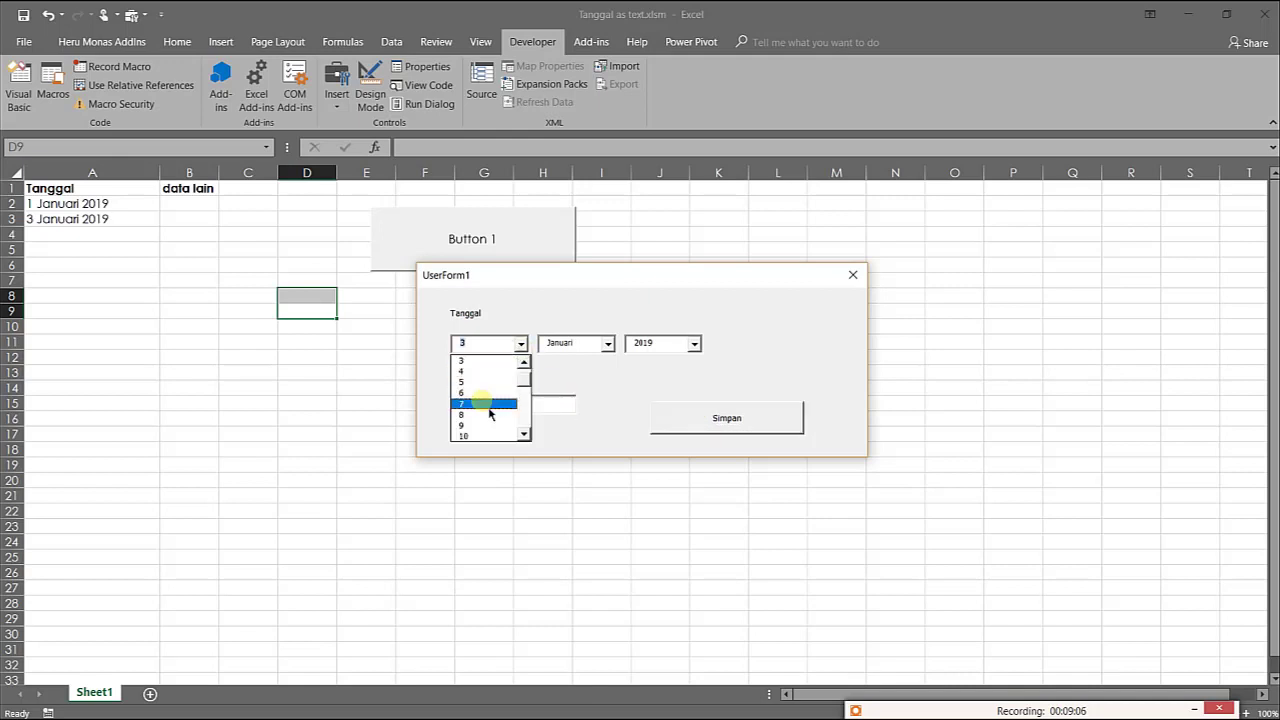
click(490, 404)
click(686, 425)
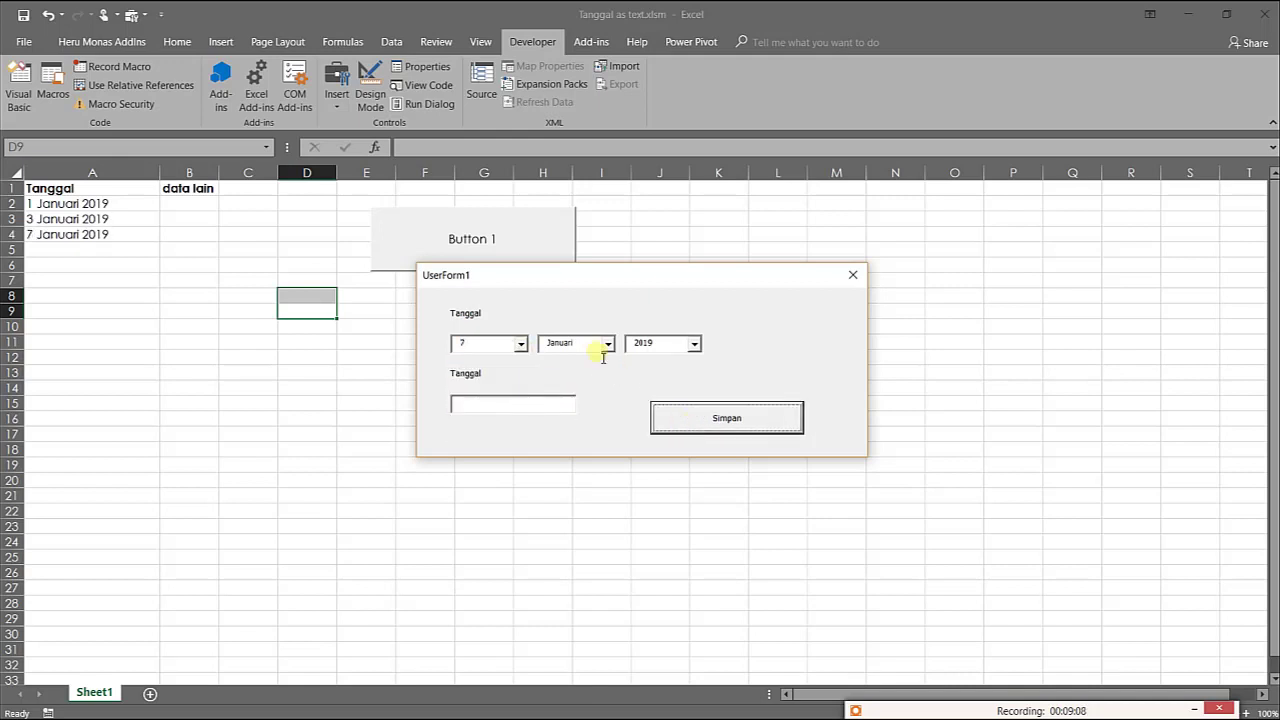
click(519, 343)
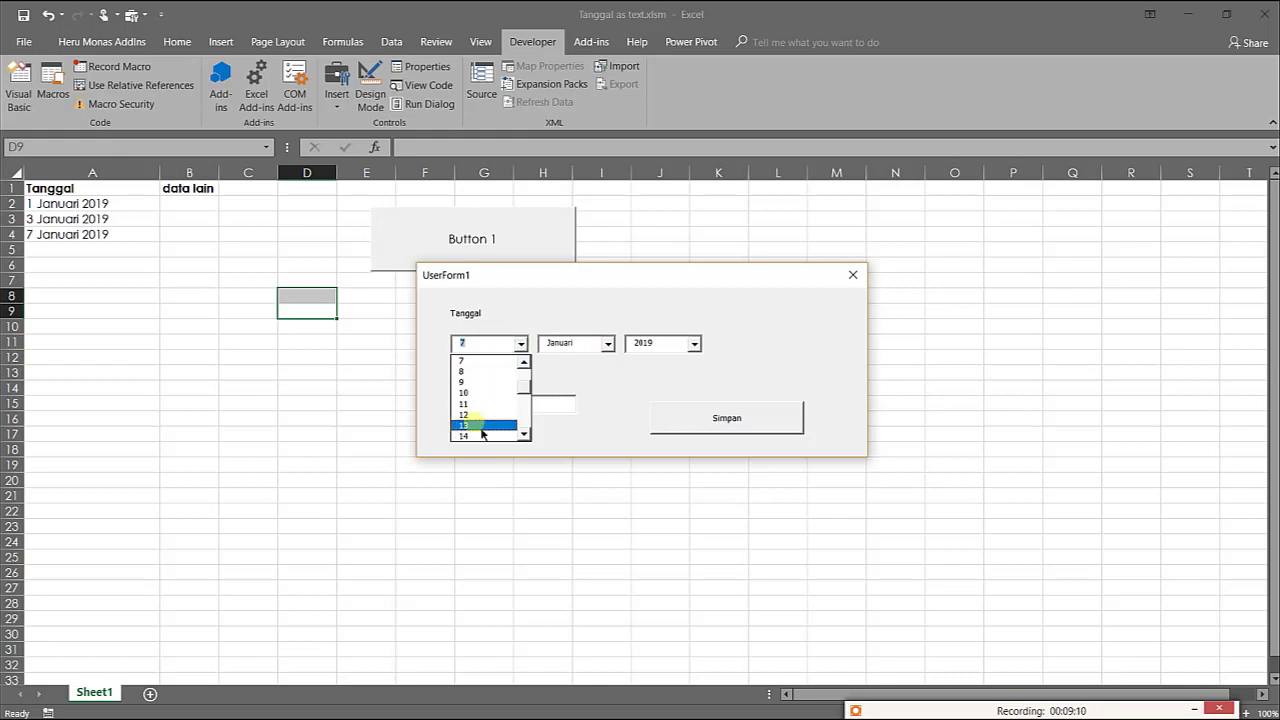
click(485, 414)
click(715, 440)
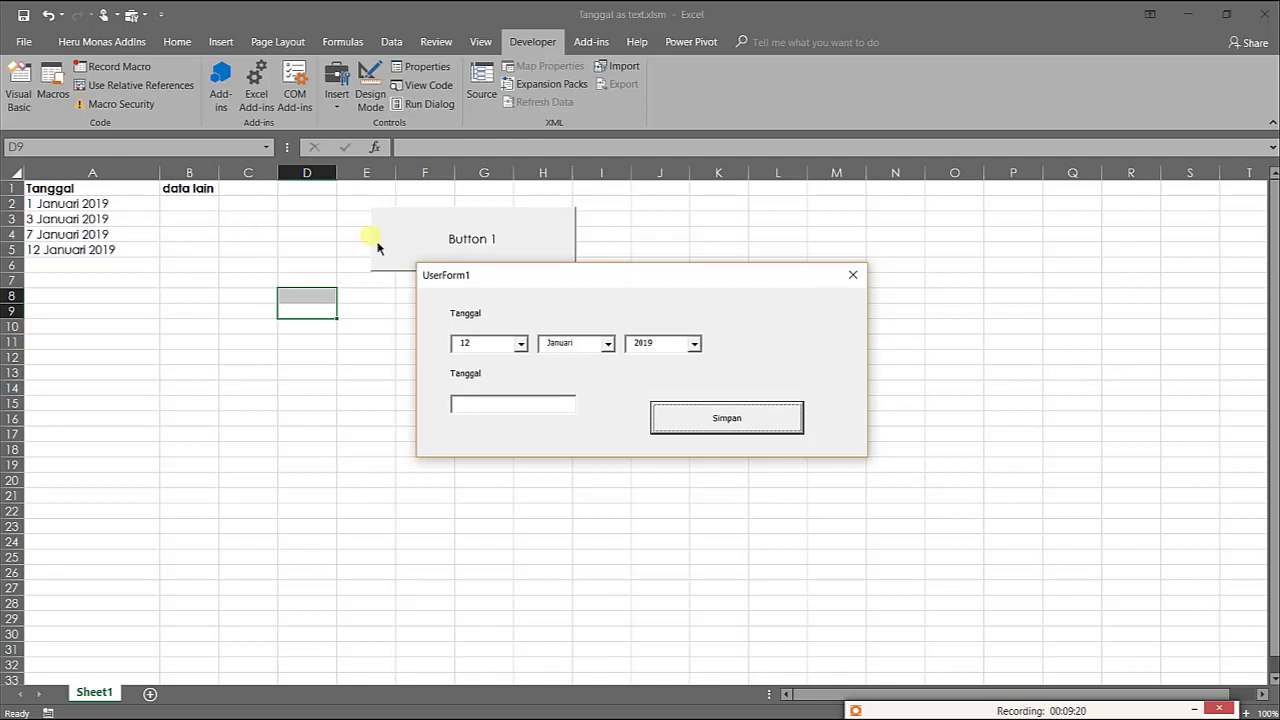
click(853, 275)
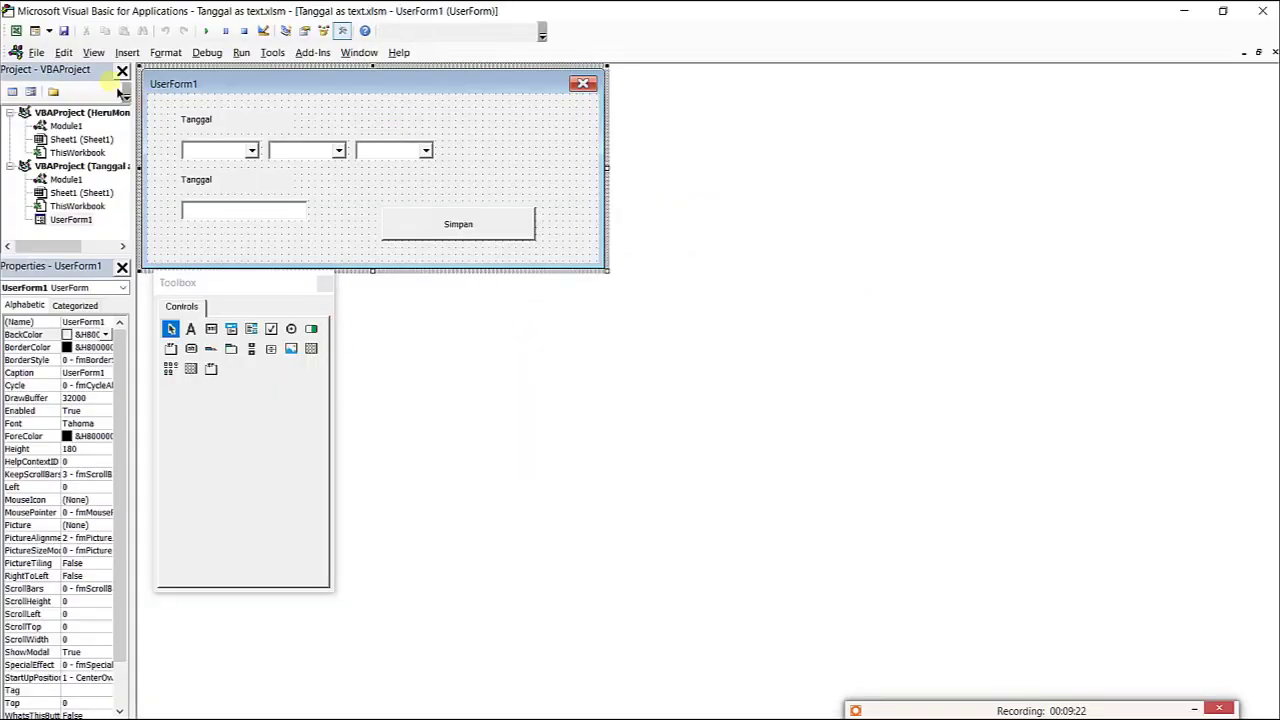
Turn on filtering for the Tanggal dates in A1:A5
click(17, 31)
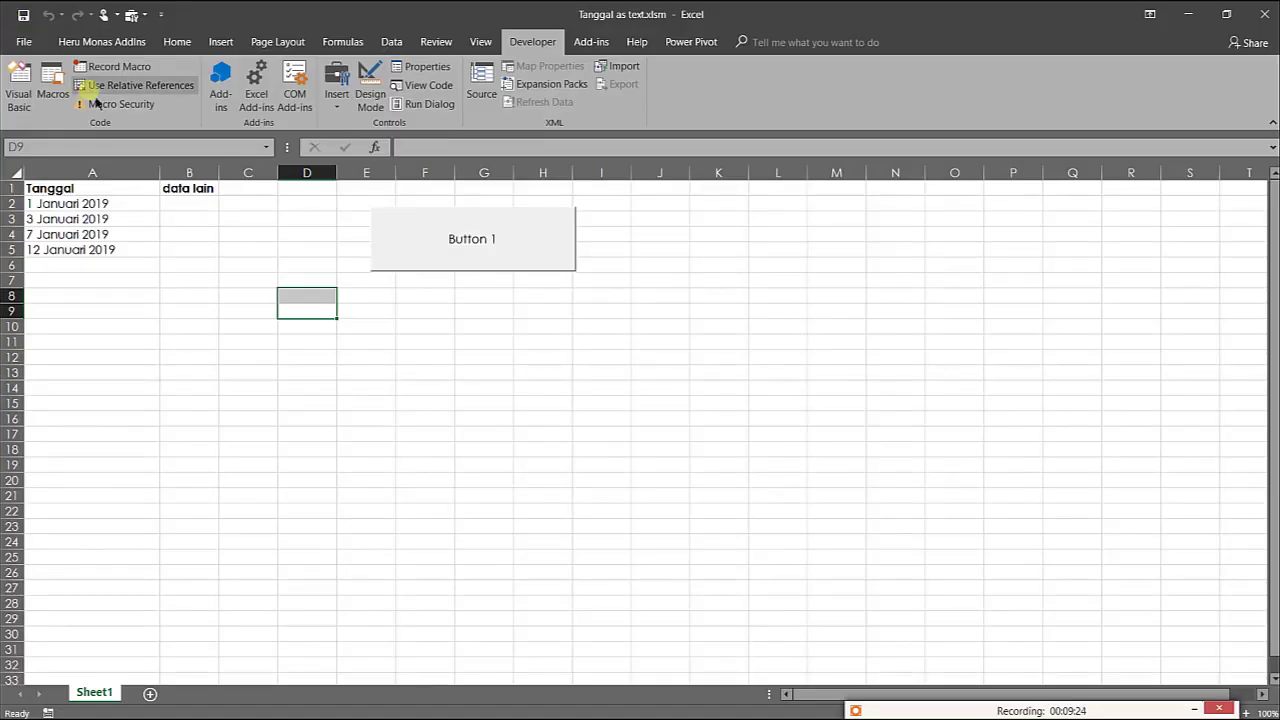
drag(128, 190, 128, 251)
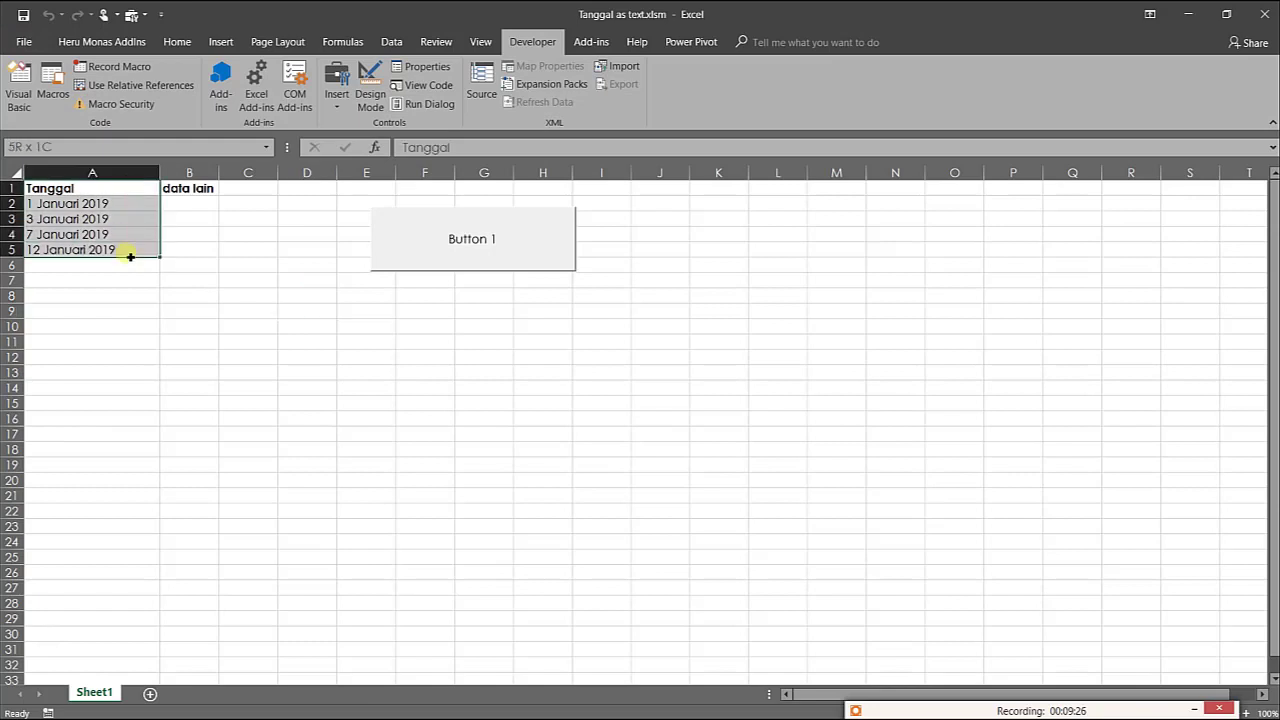
click(394, 42)
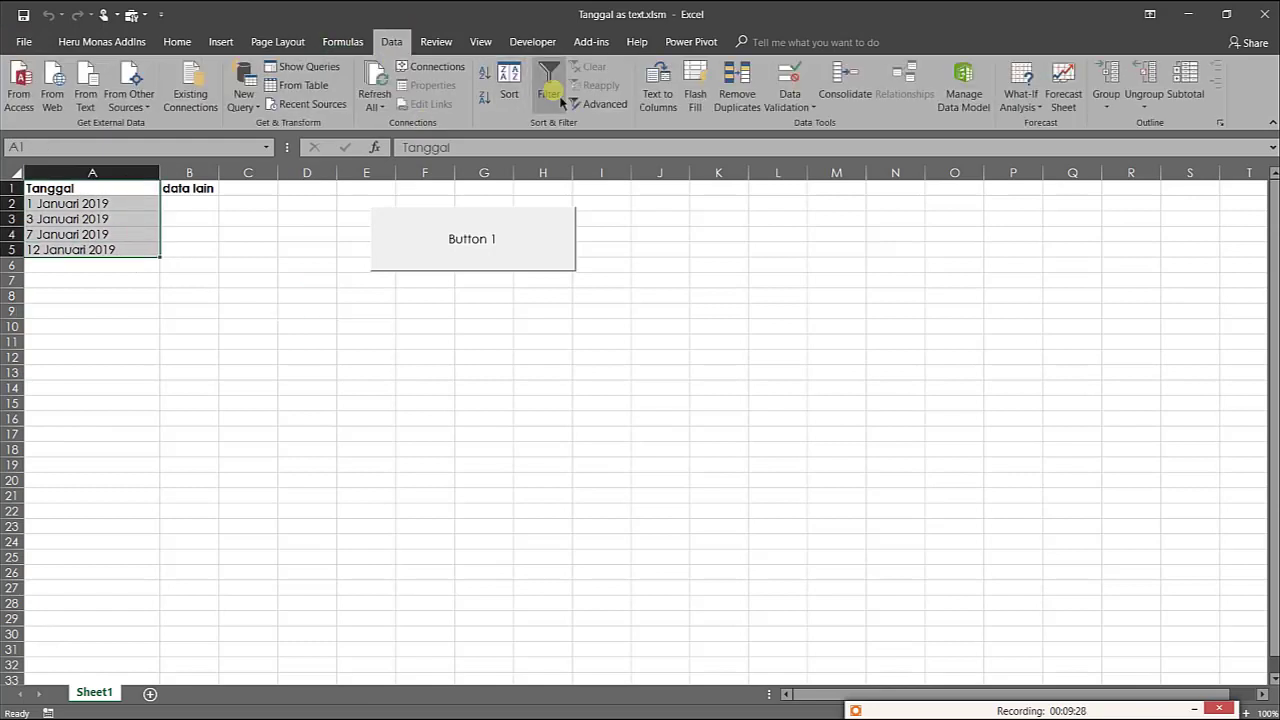
click(560, 94)
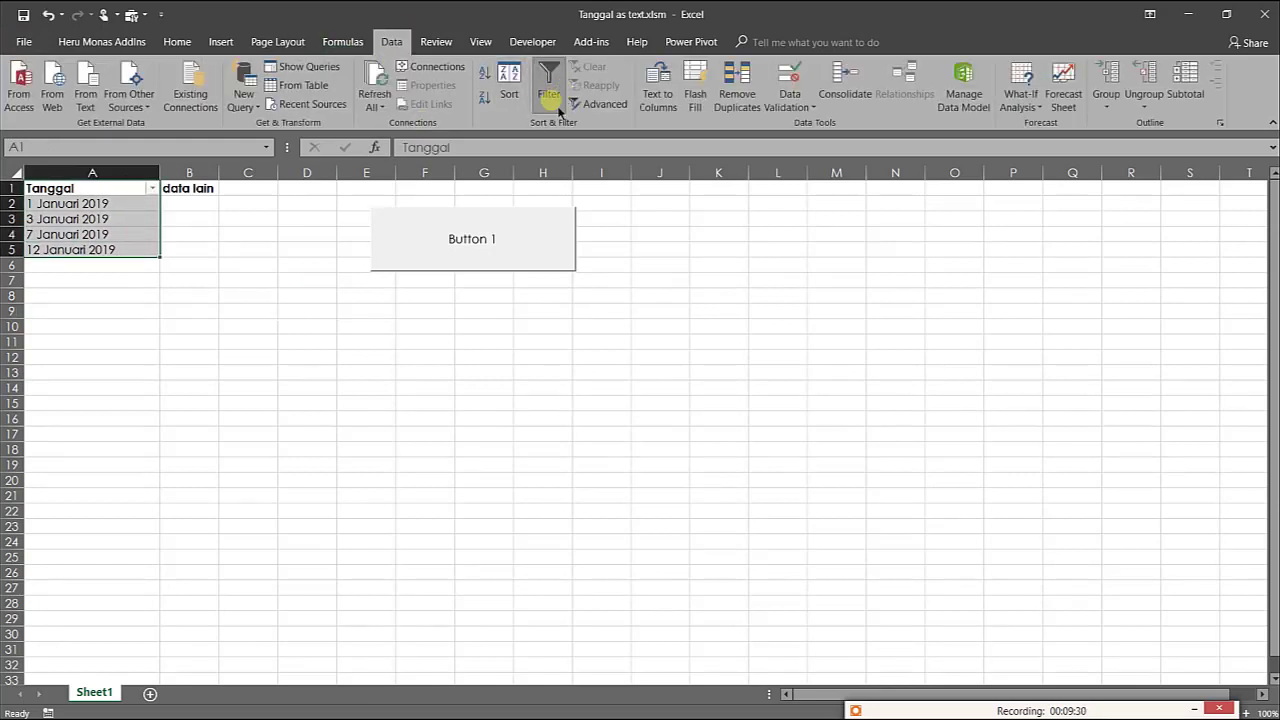
Check that the Tanggal filter list offers only Text Filters, then close it unchanged
click(151, 189)
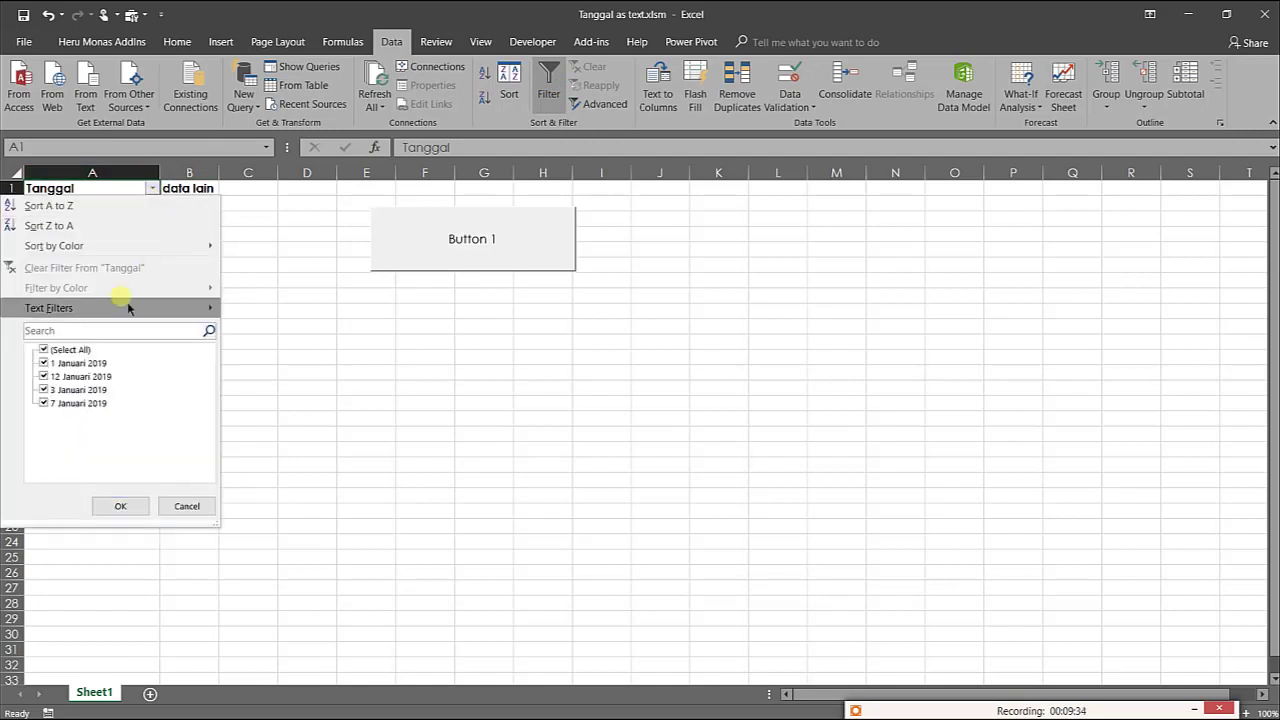
mouse_move(95, 316)
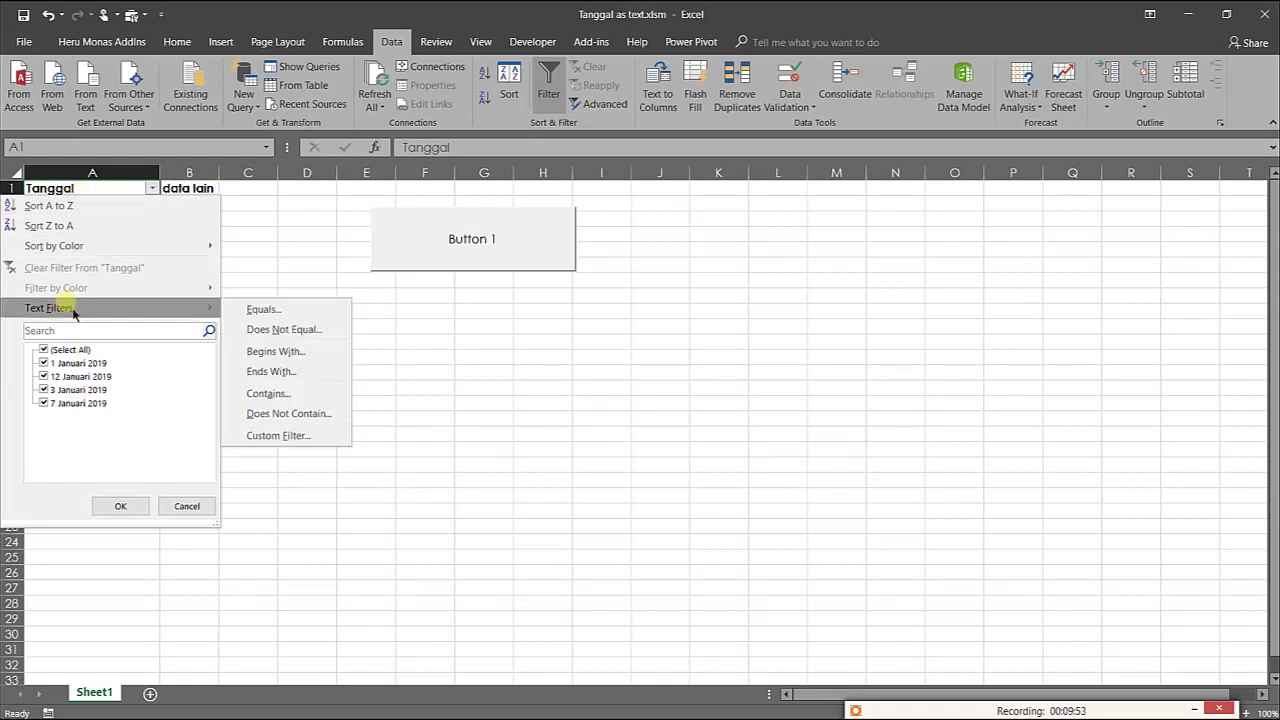
click(450, 372)
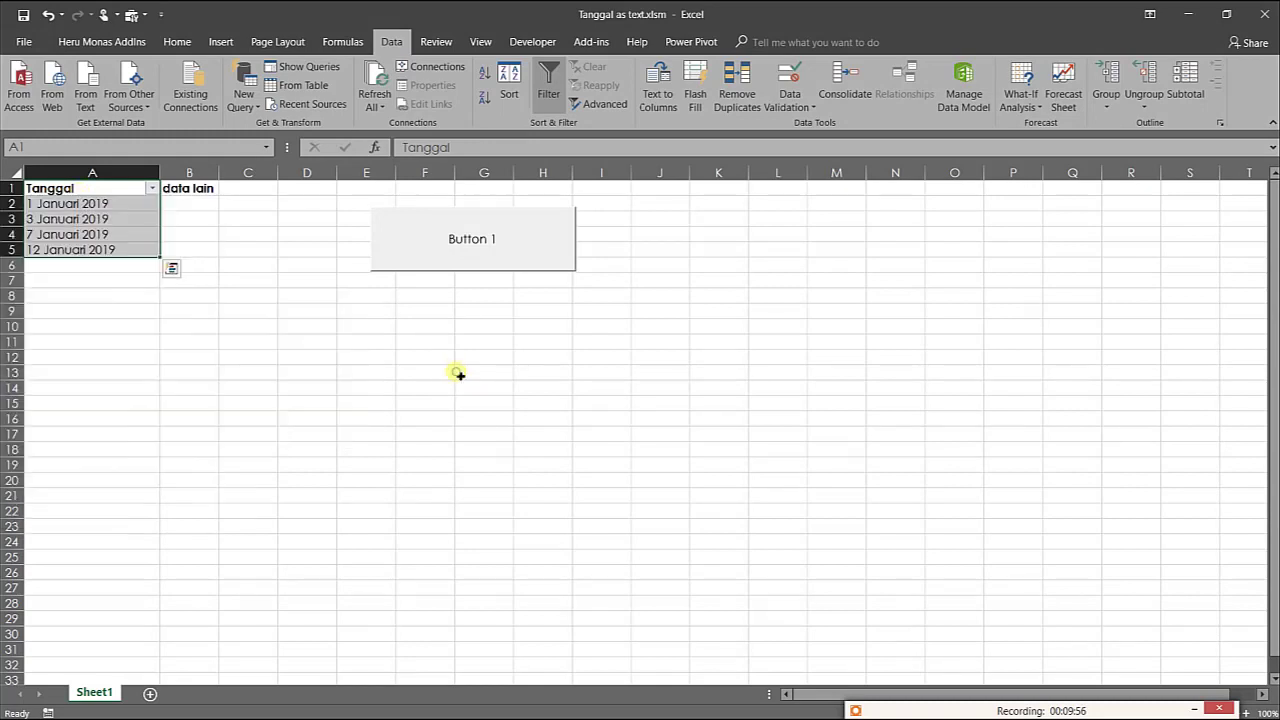
click(441, 343)
Click a few empty cells, then switch the ribbon to the Developer tools
click(310, 326)
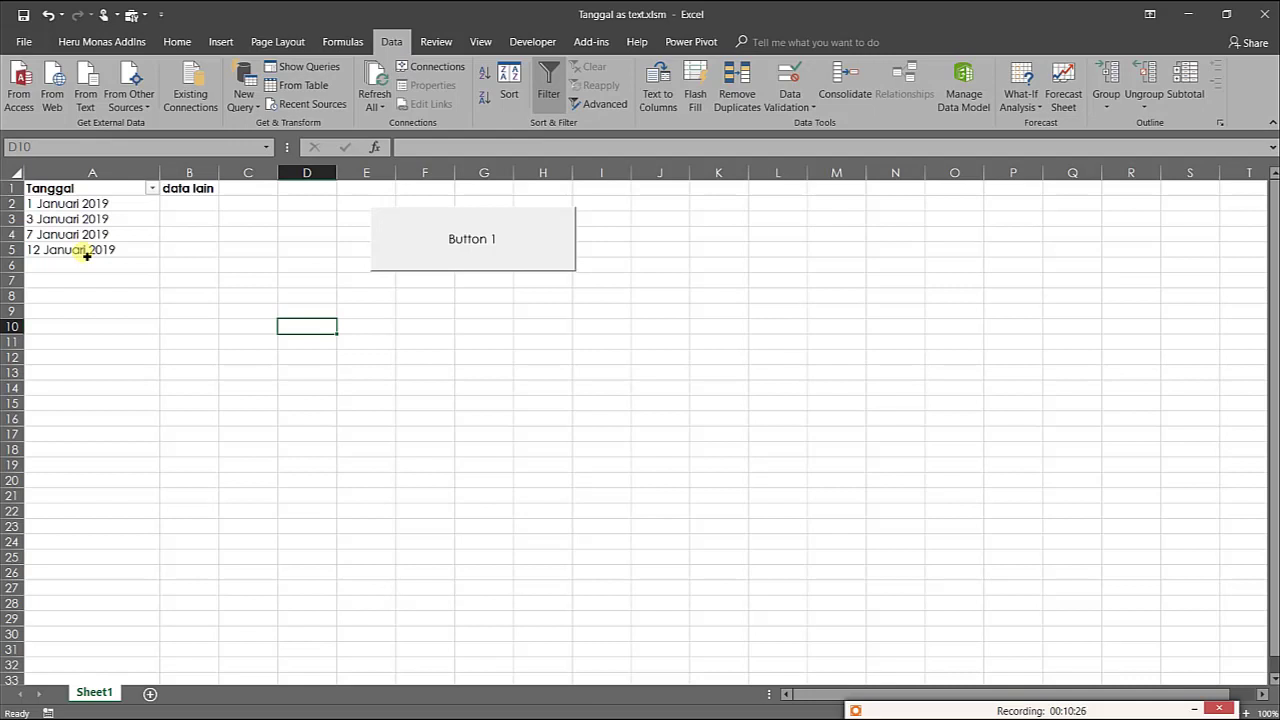
click(352, 344)
click(264, 296)
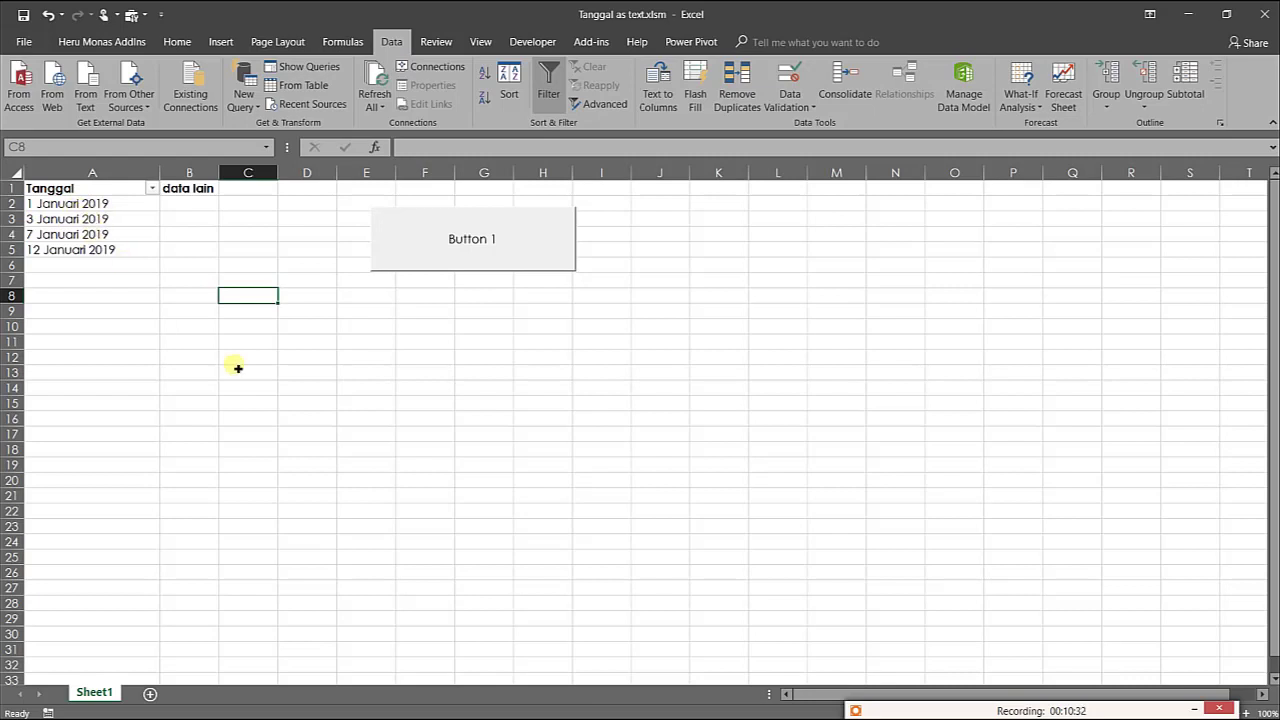
click(300, 345)
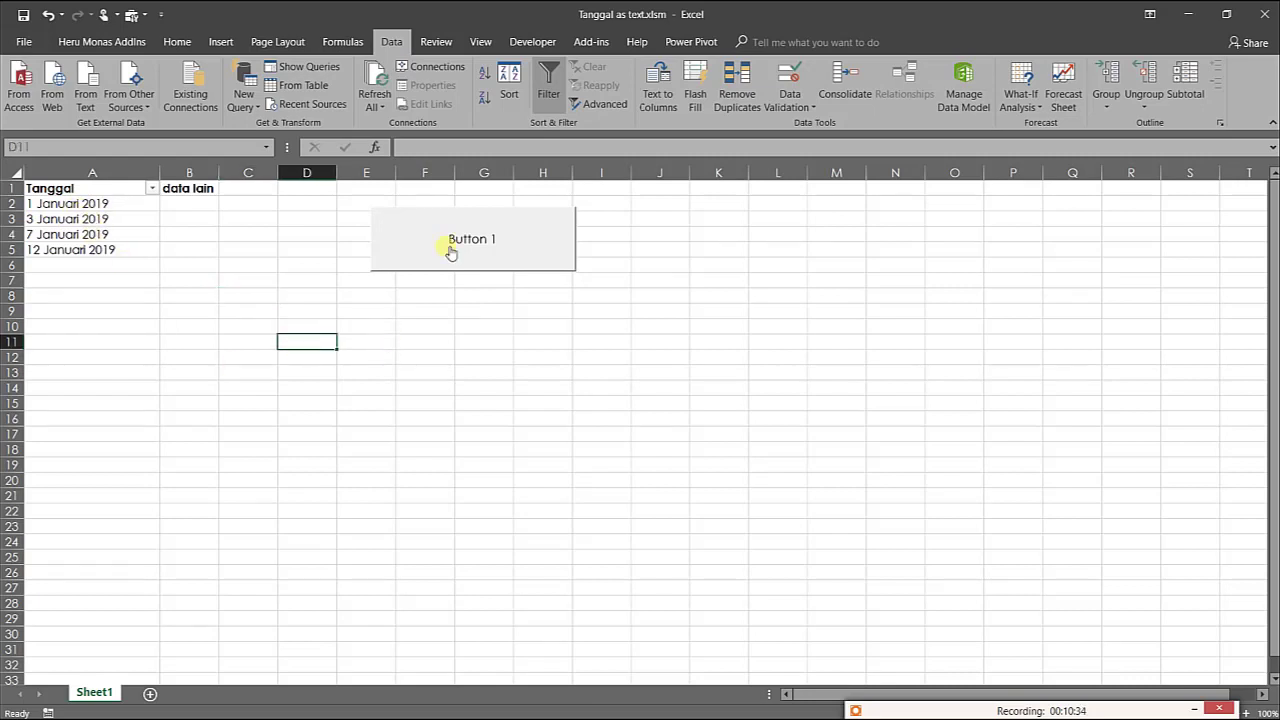
click(372, 404)
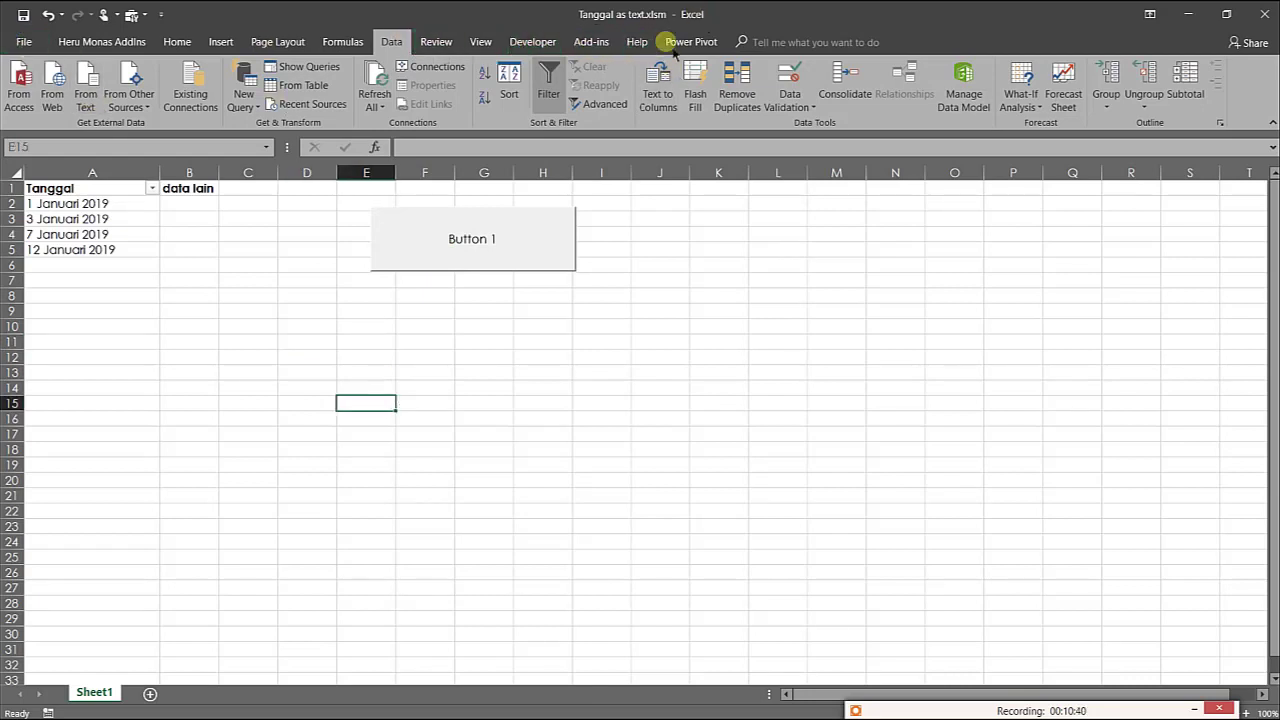
click(546, 44)
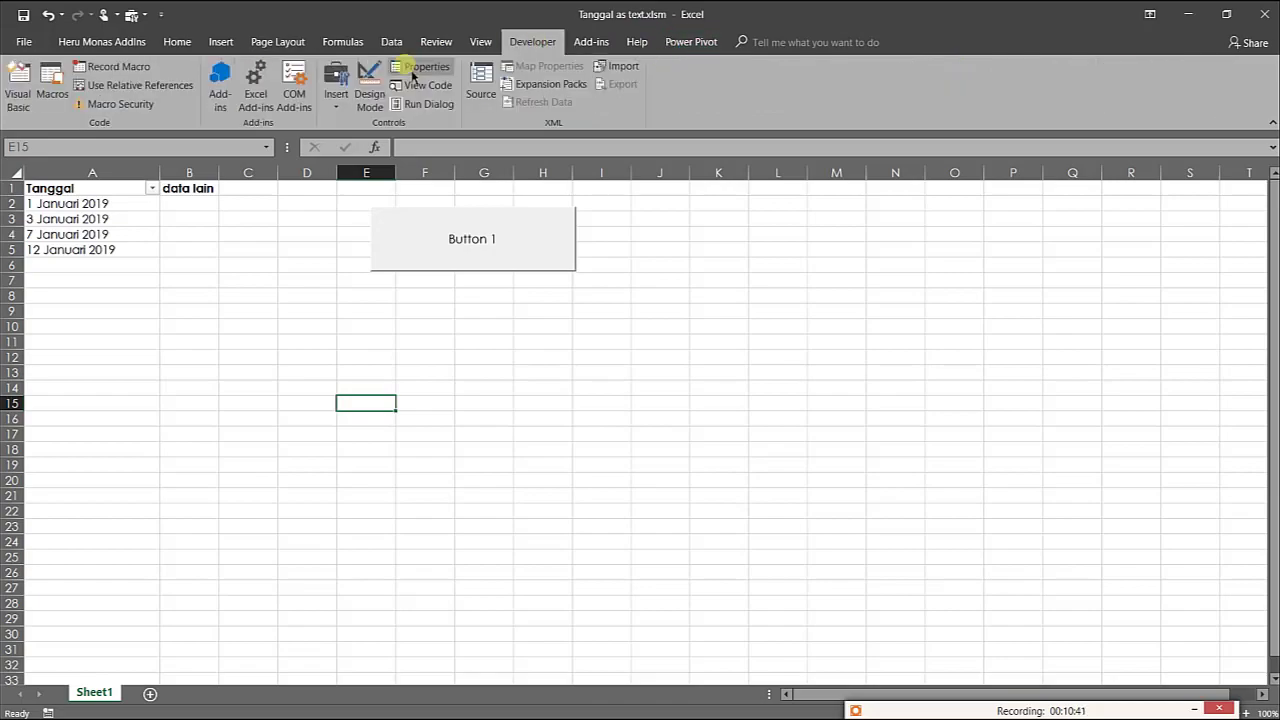
Edit the Simpan code so day, month and year are joined with "-" separators
click(20, 90)
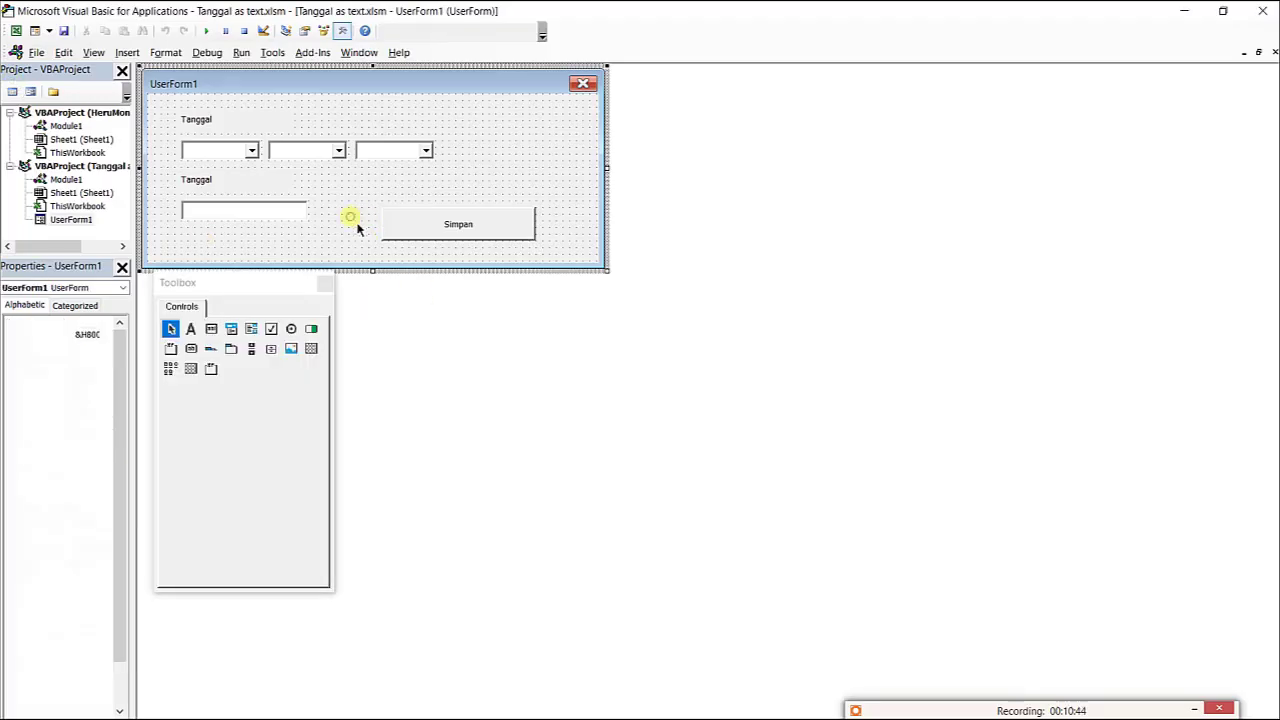
double_click(394, 226)
click(463, 182)
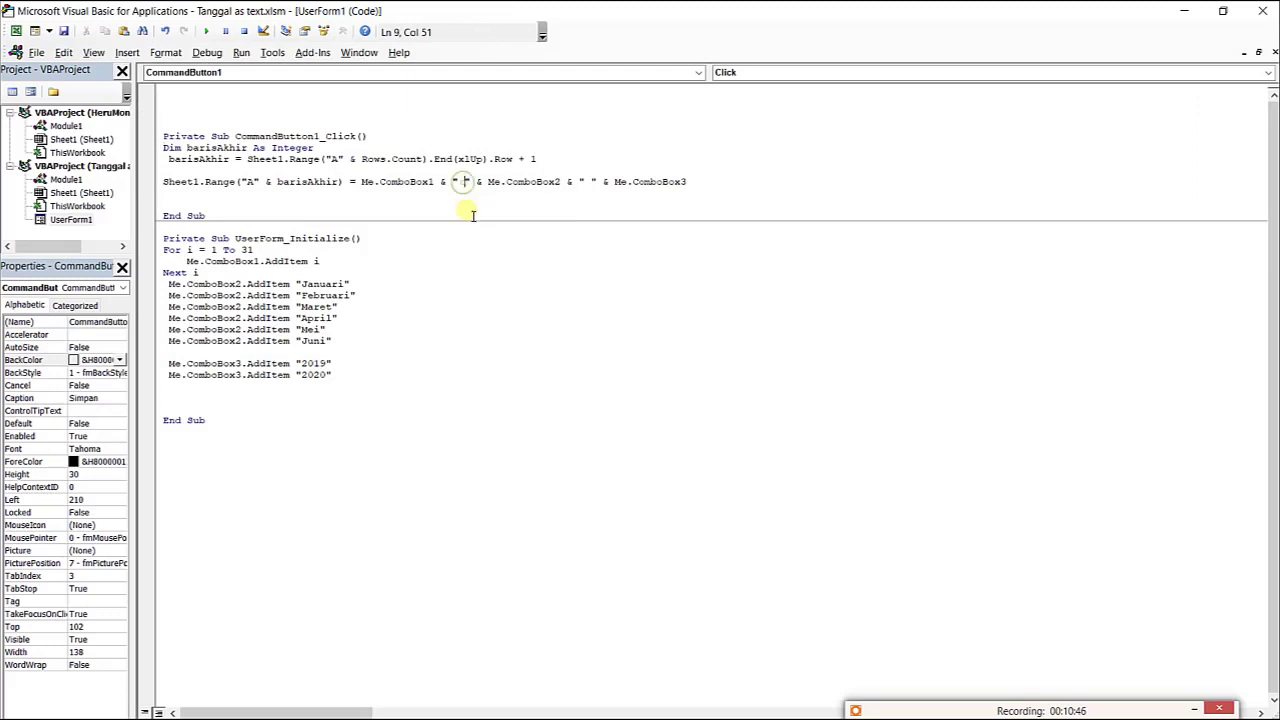
text(-)
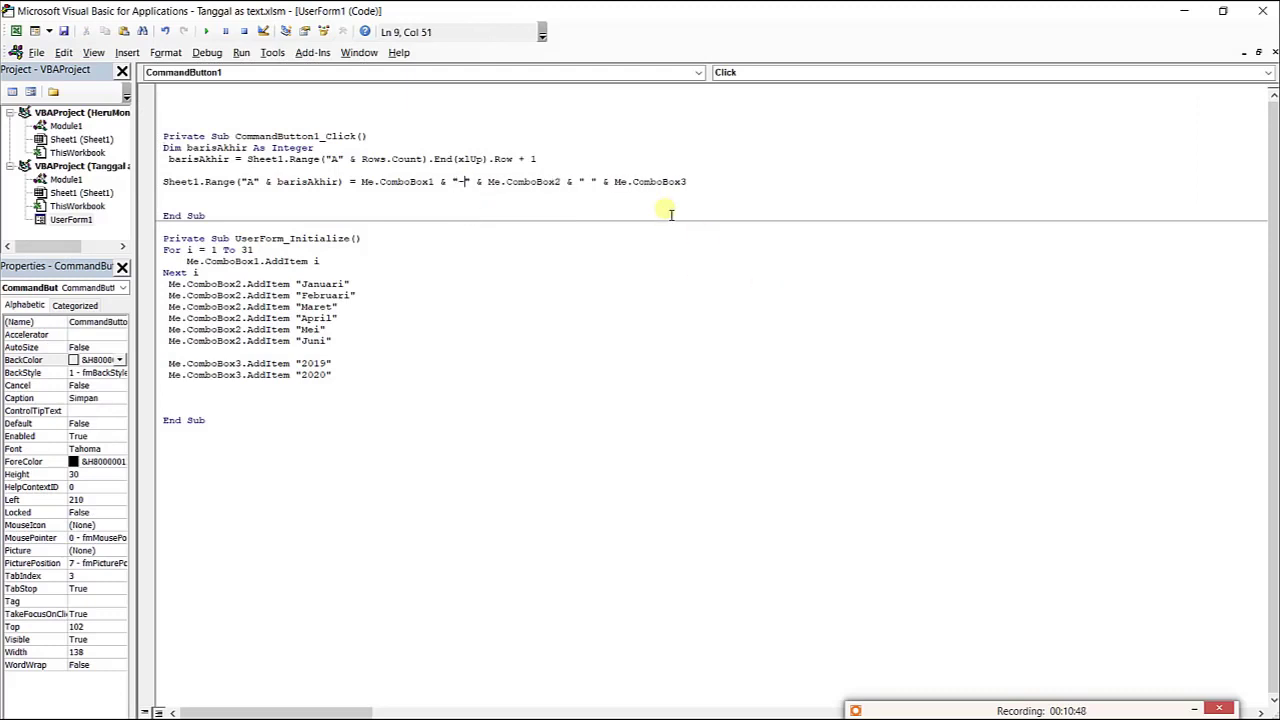
click(590, 182)
text(-)
click(534, 215)
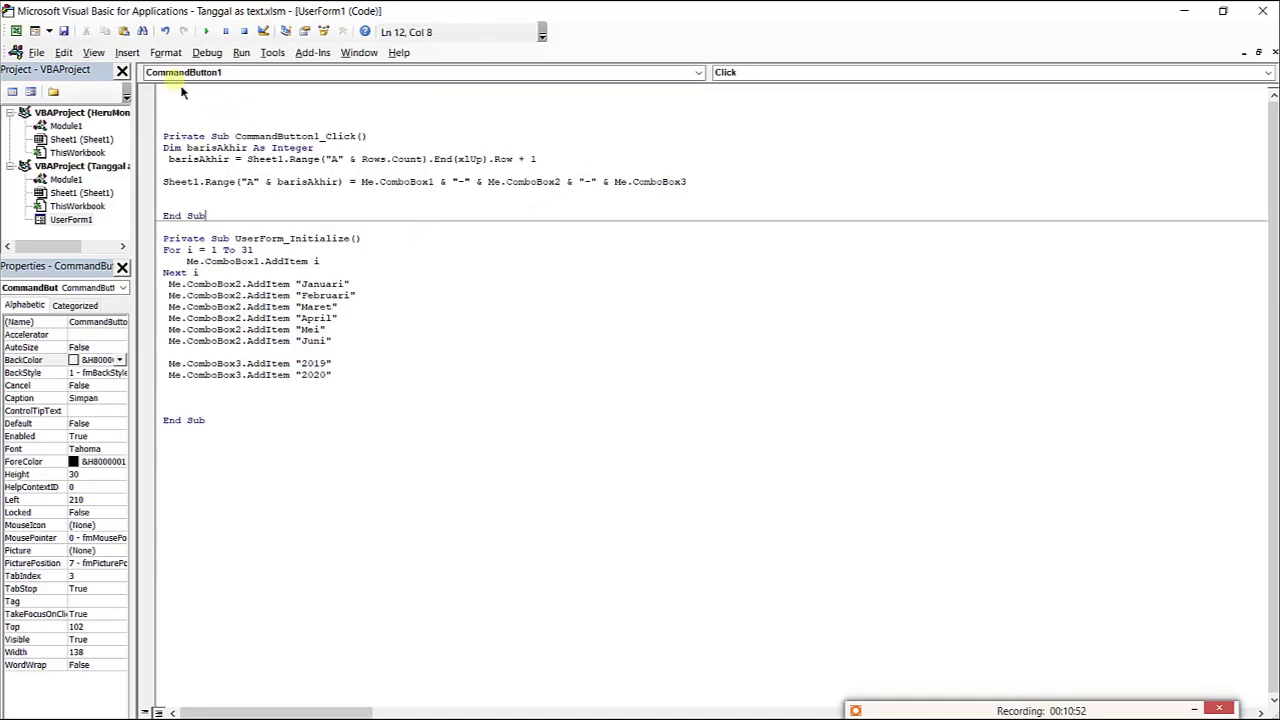
Use Button 1's form to save 3 Januari 2019 into A6, close it, and select A6
click(16, 31)
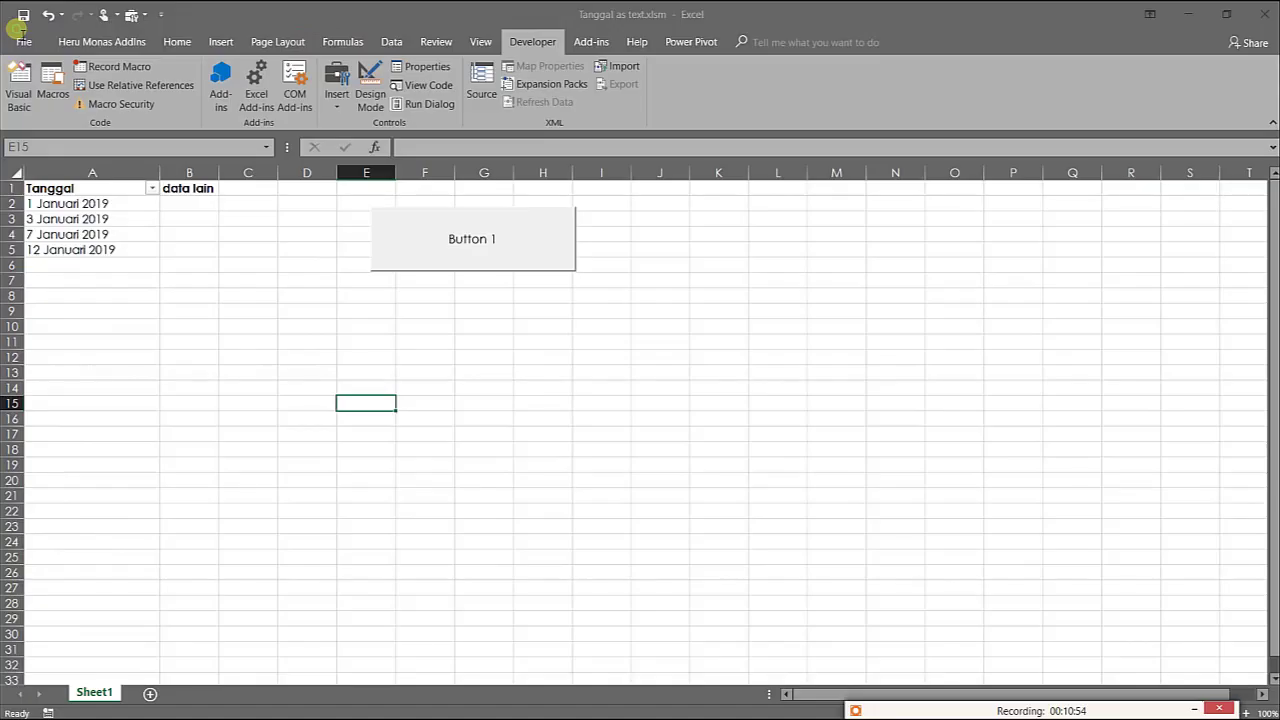
click(411, 268)
click(520, 344)
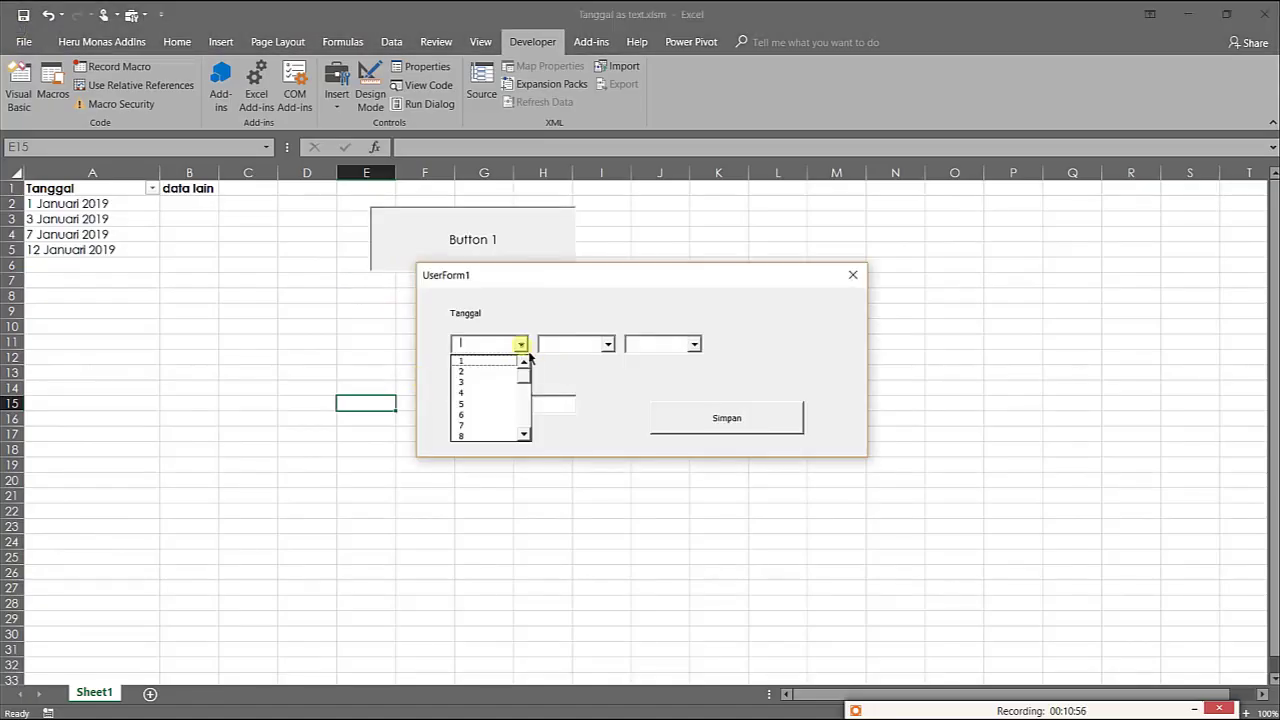
click(497, 388)
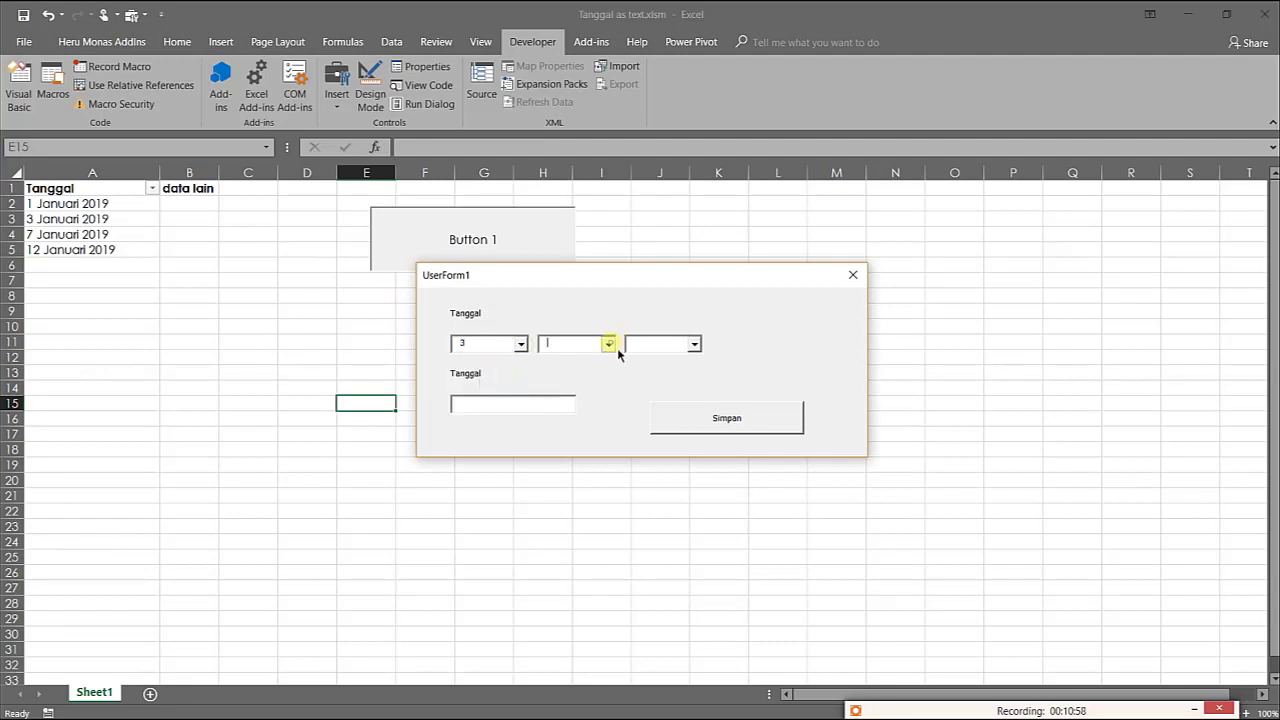
click(607, 344)
click(590, 361)
click(694, 344)
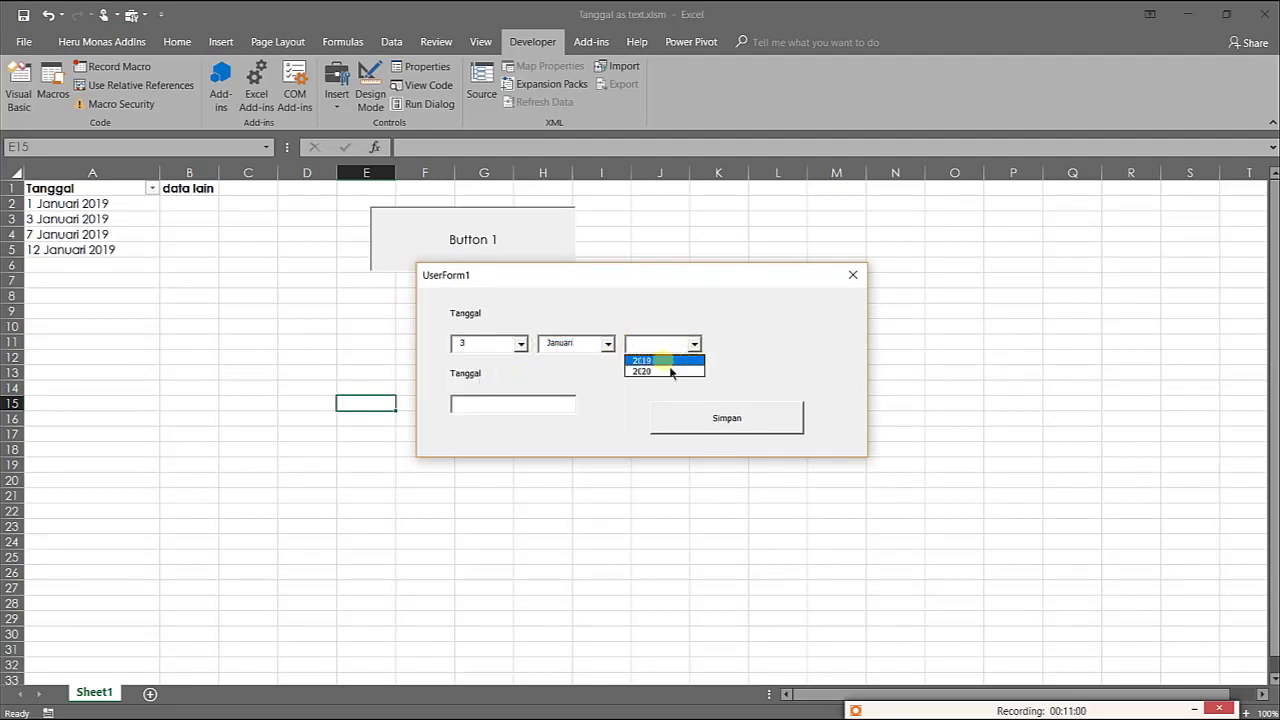
click(660, 359)
click(706, 422)
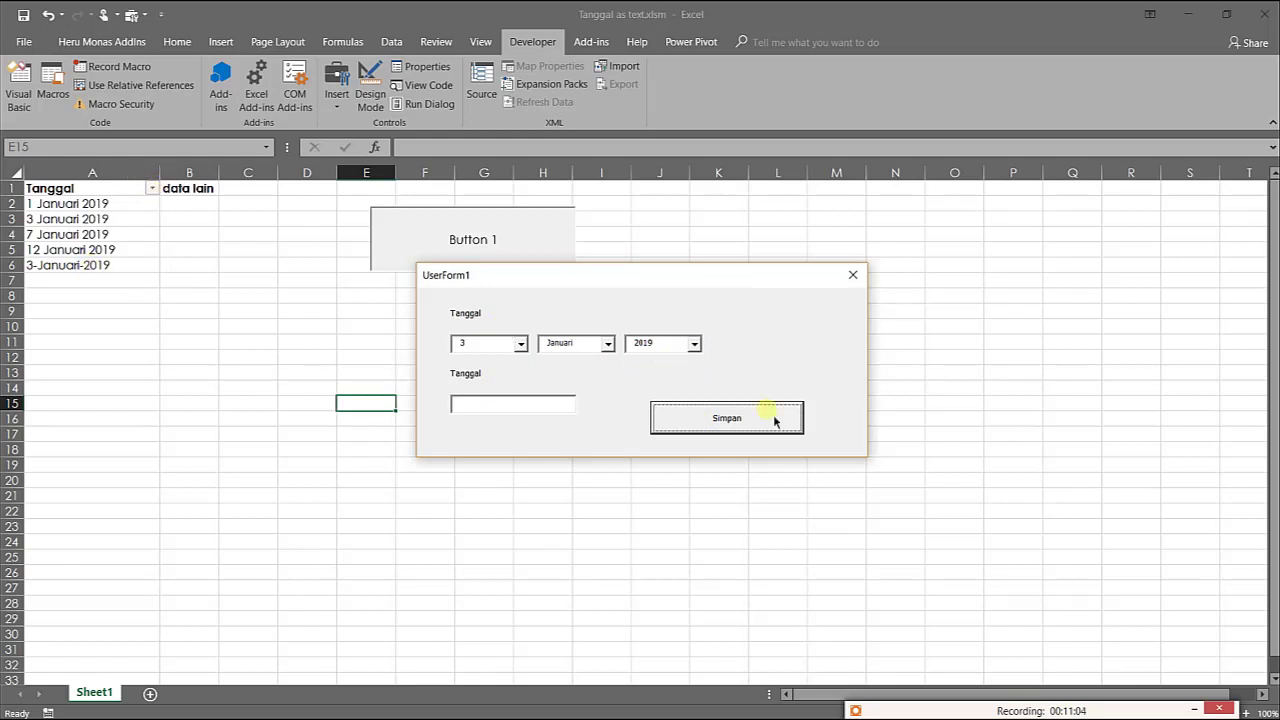
click(853, 275)
click(100, 272)
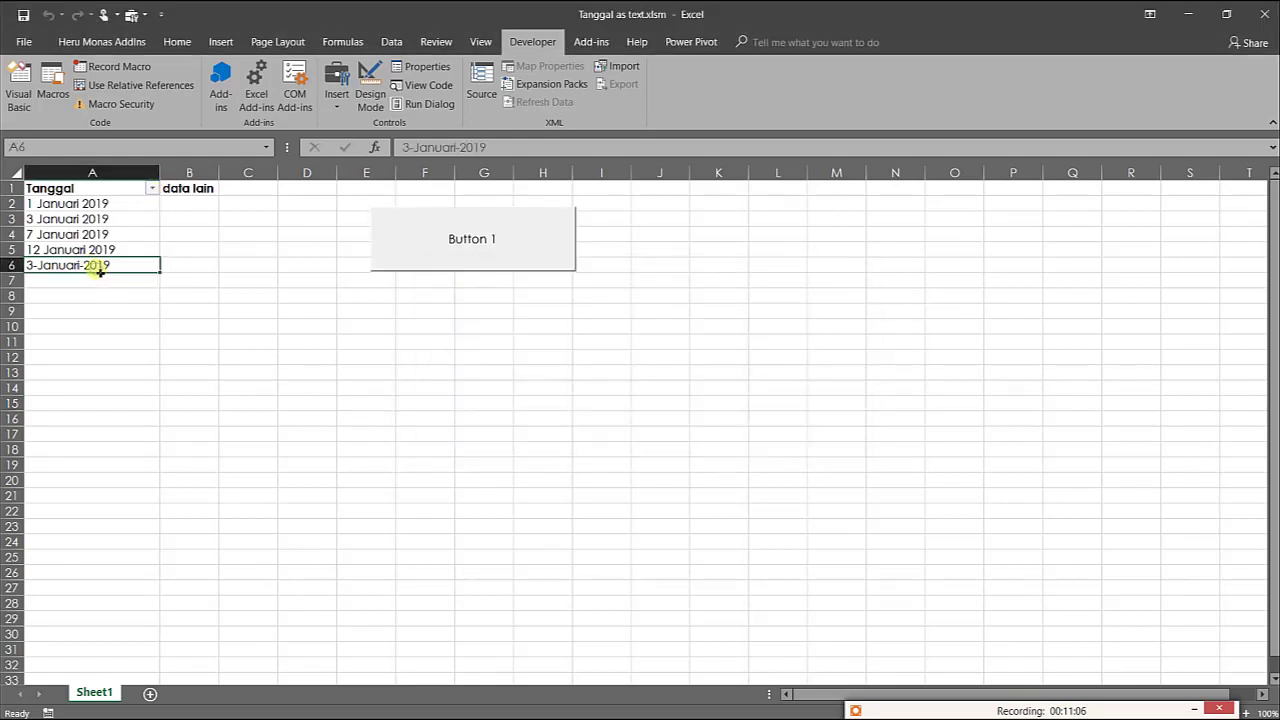
key(ctrl+1)
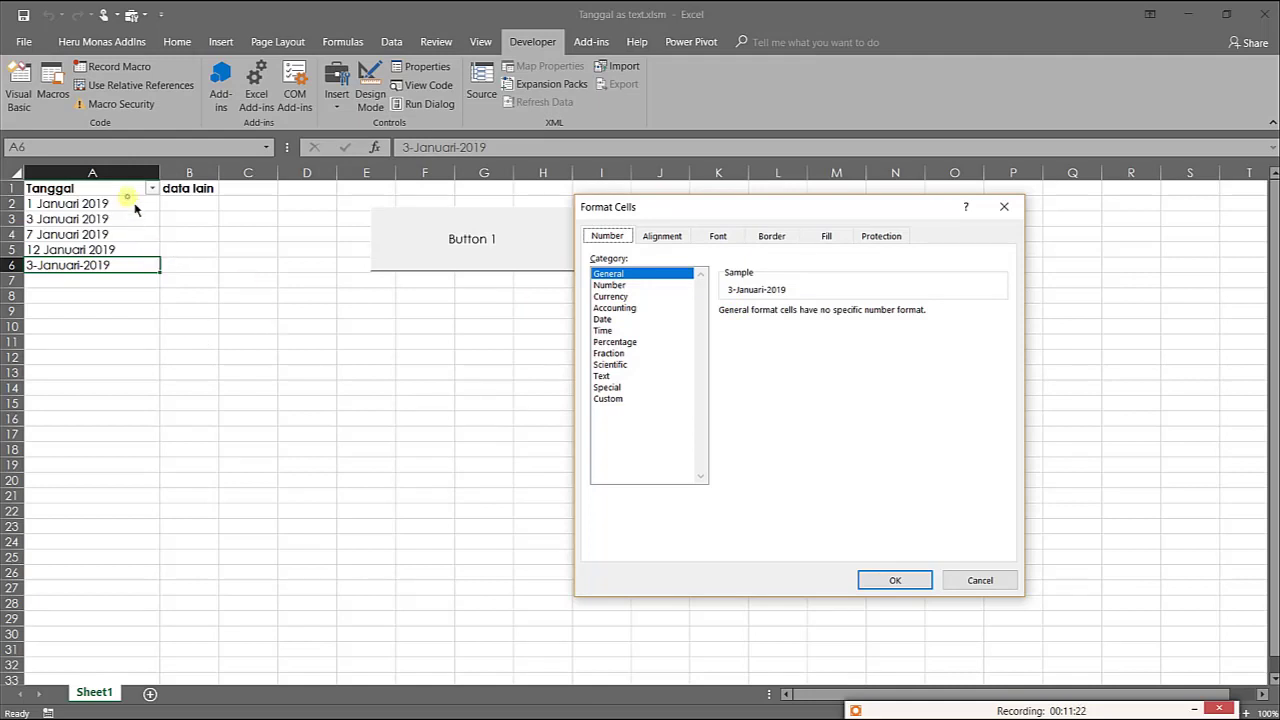
click(1010, 208)
drag(110, 188, 122, 270)
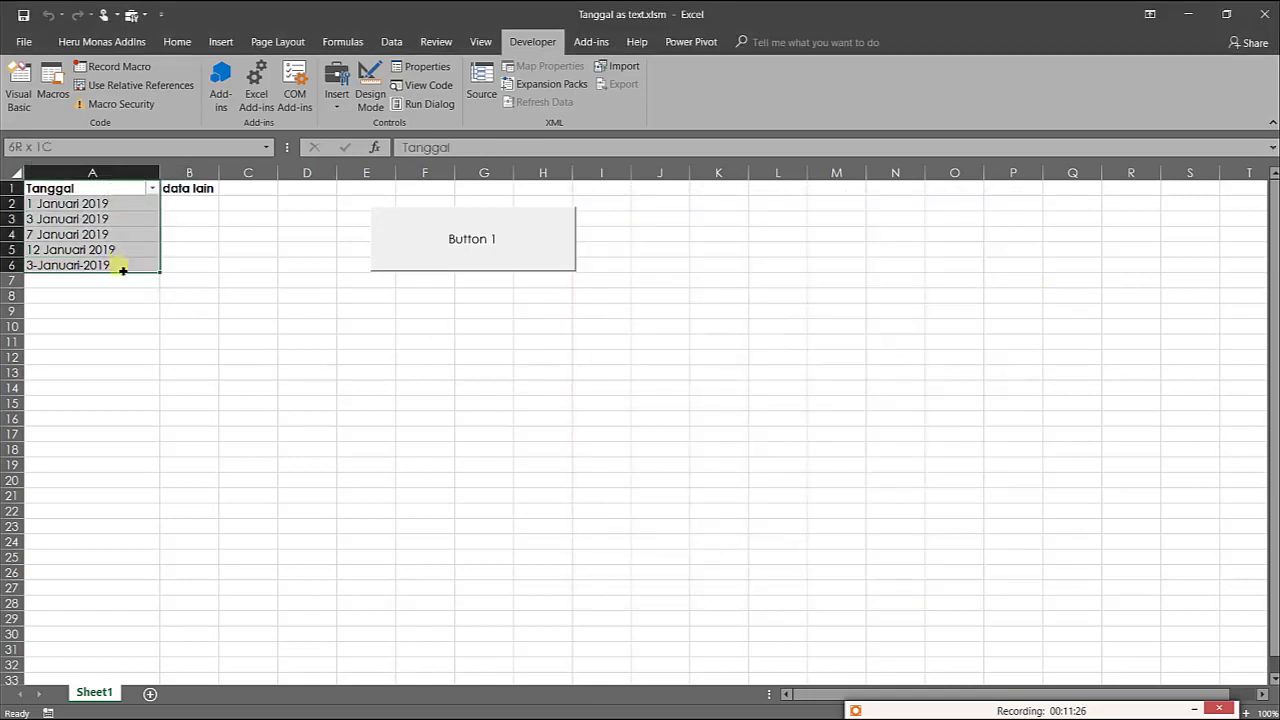
Reapply the filter over A1:A6 and confirm the Tanggal list still shows only Text Filters
click(398, 46)
click(550, 88)
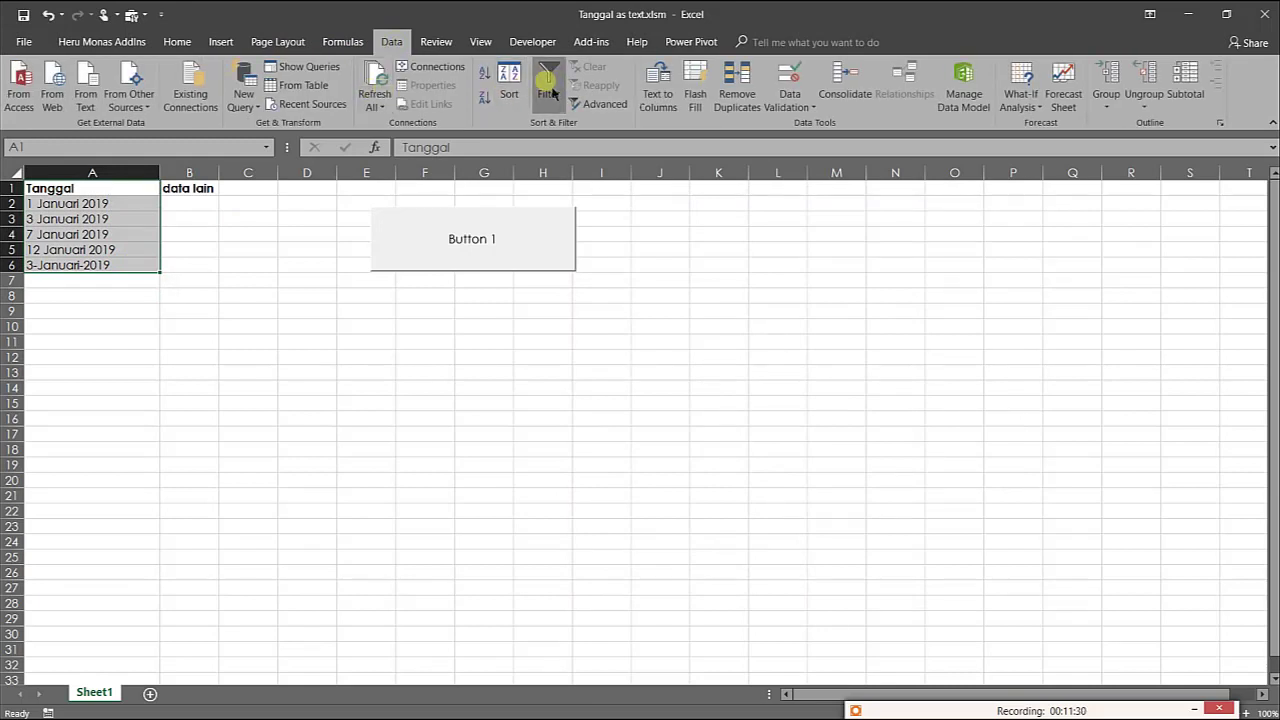
click(190, 205)
click(153, 188)
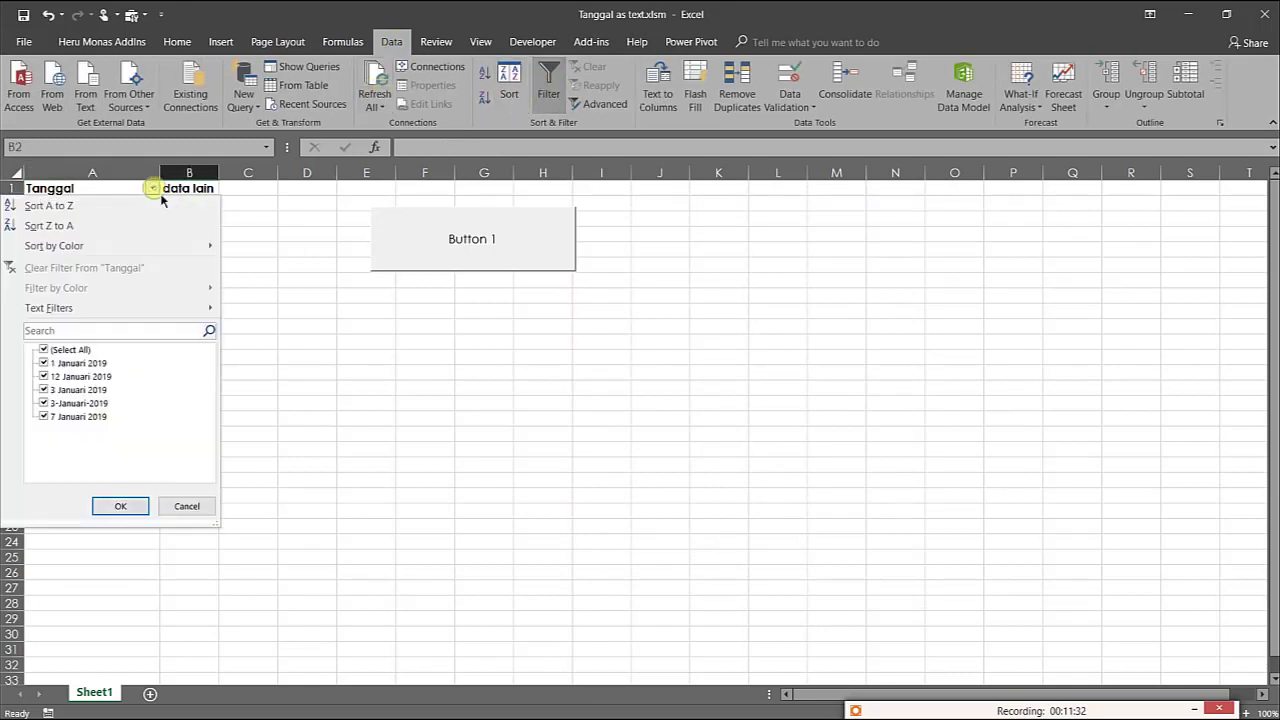
mouse_move(145, 313)
click(205, 506)
click(262, 433)
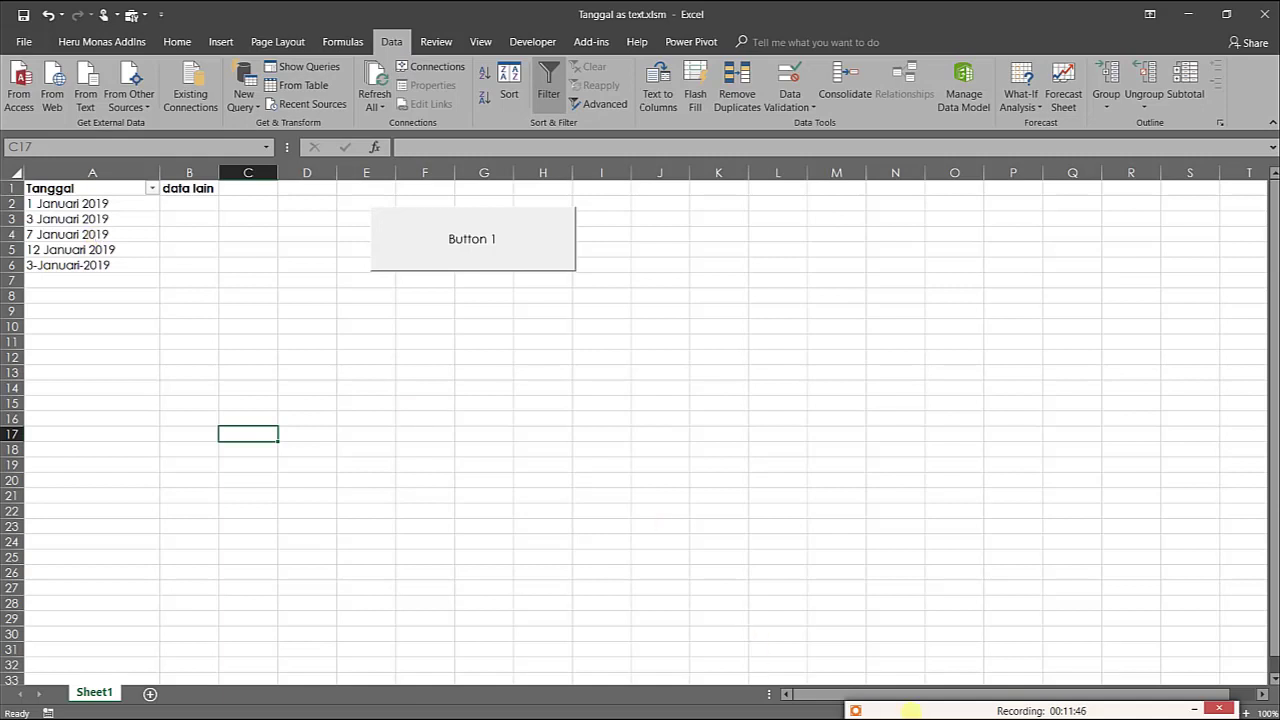
Resize the VBA editor into a smaller window and bring the Excel workbook back to the front
click(1205, 16)
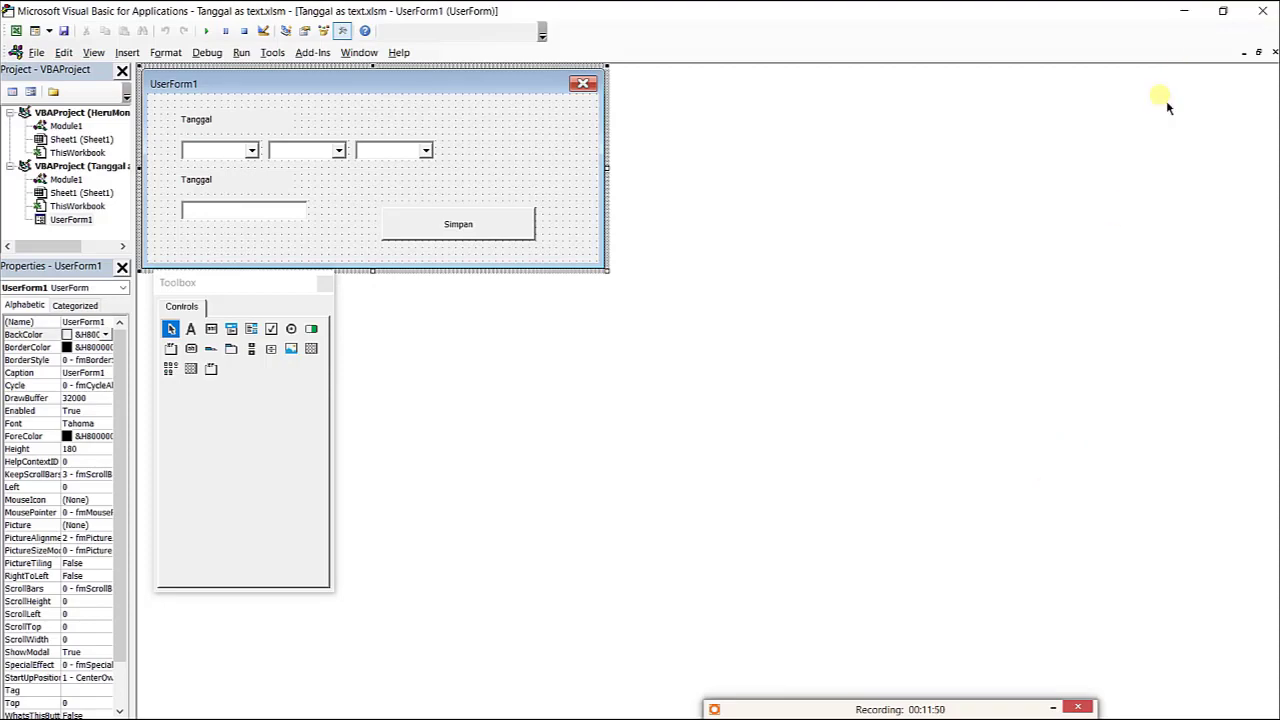
click(1185, 11)
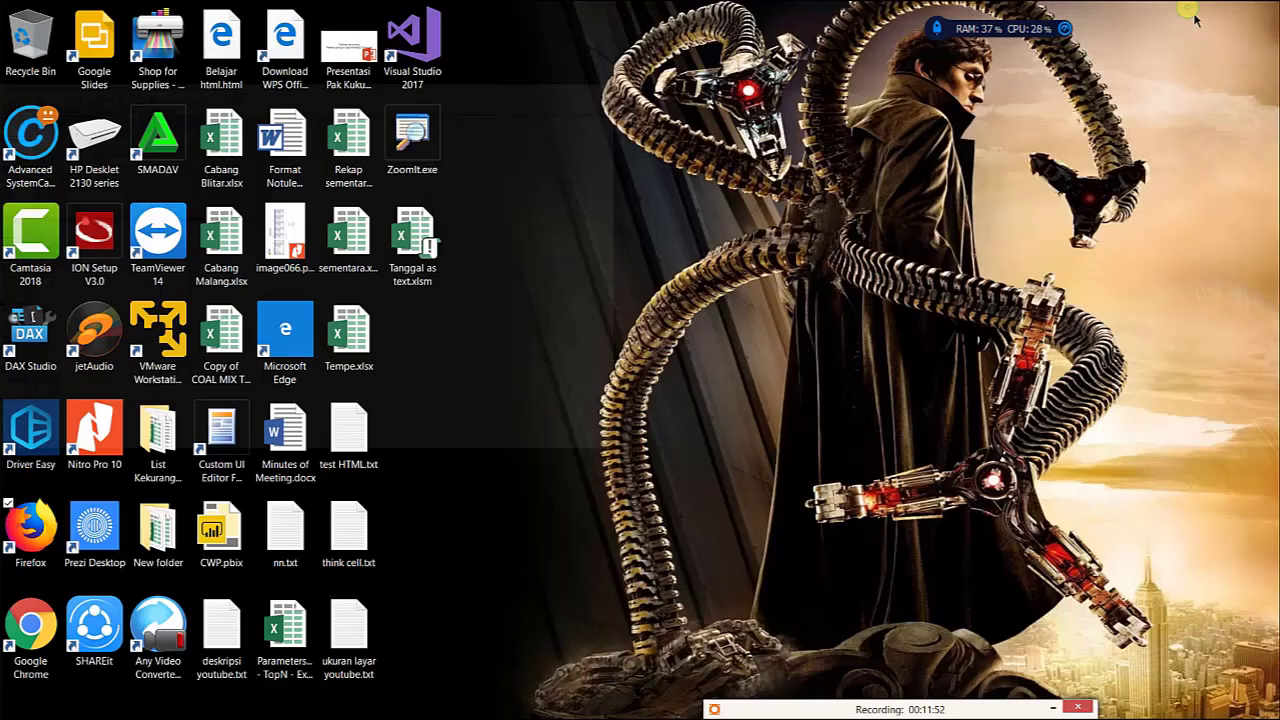
mouse_move(20, 560)
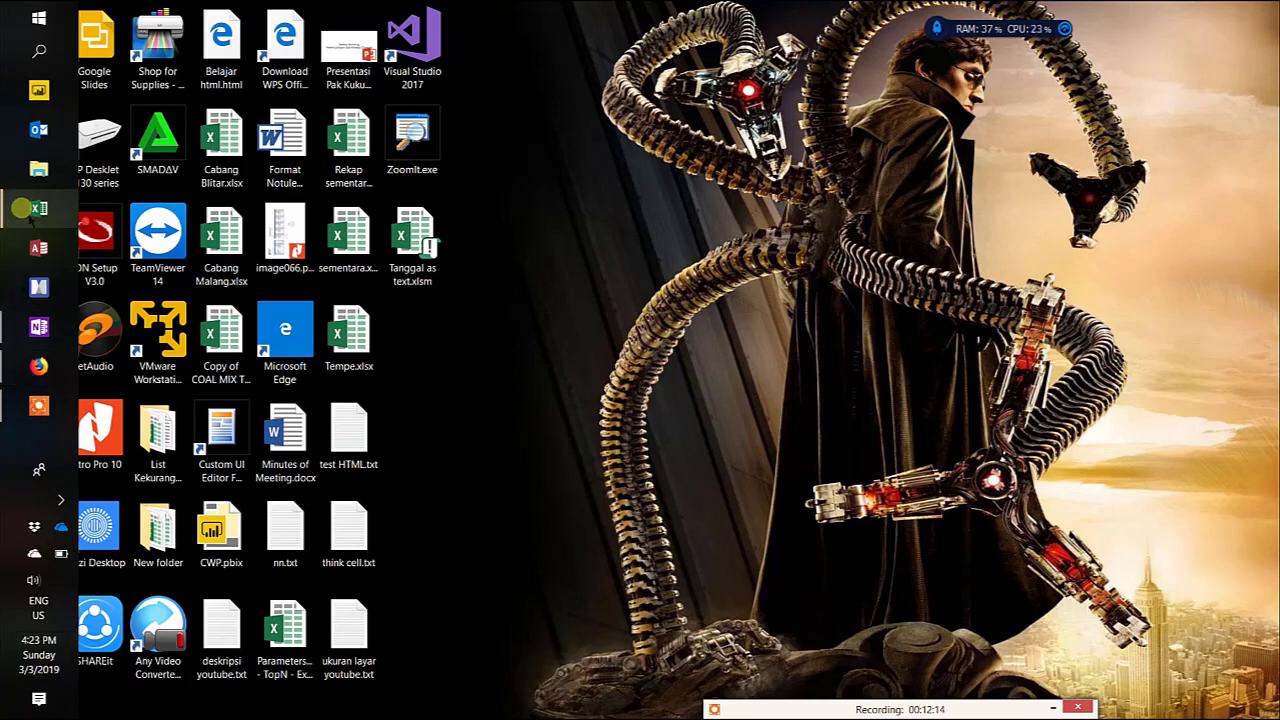
mouse_move(22, 208)
click(163, 270)
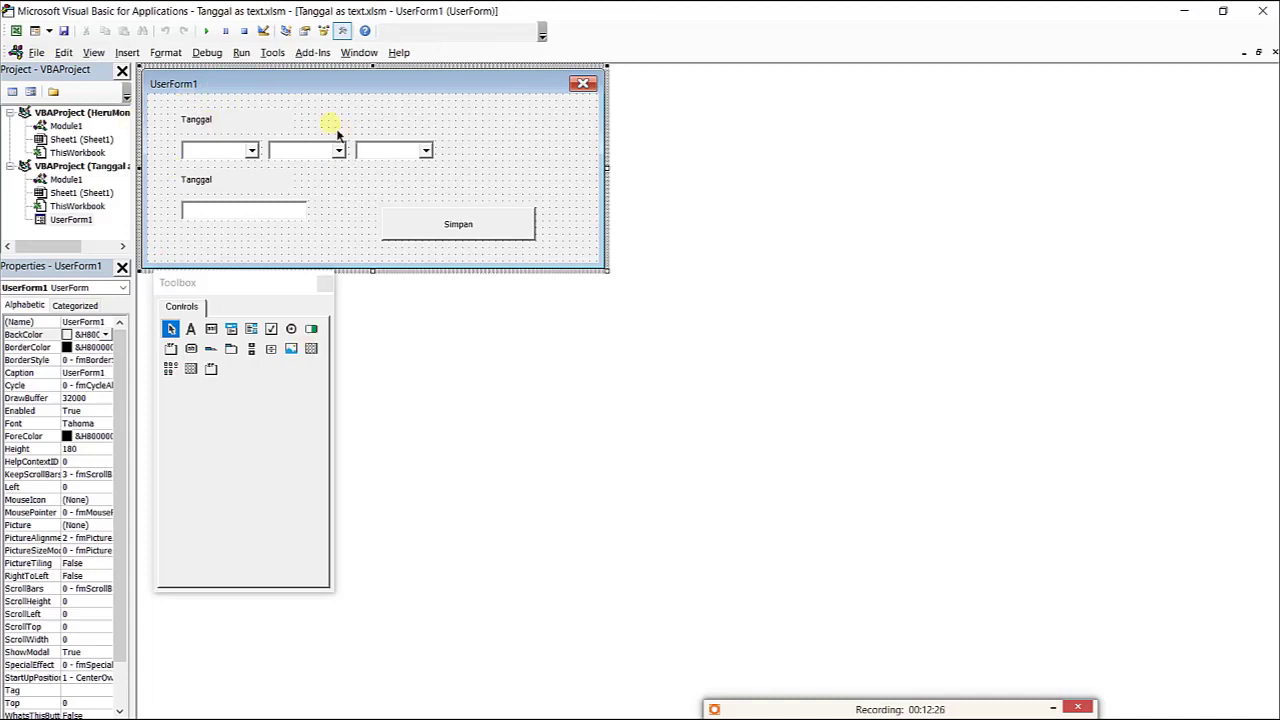
double_click(211, 11)
drag(323, 89, 480, 145)
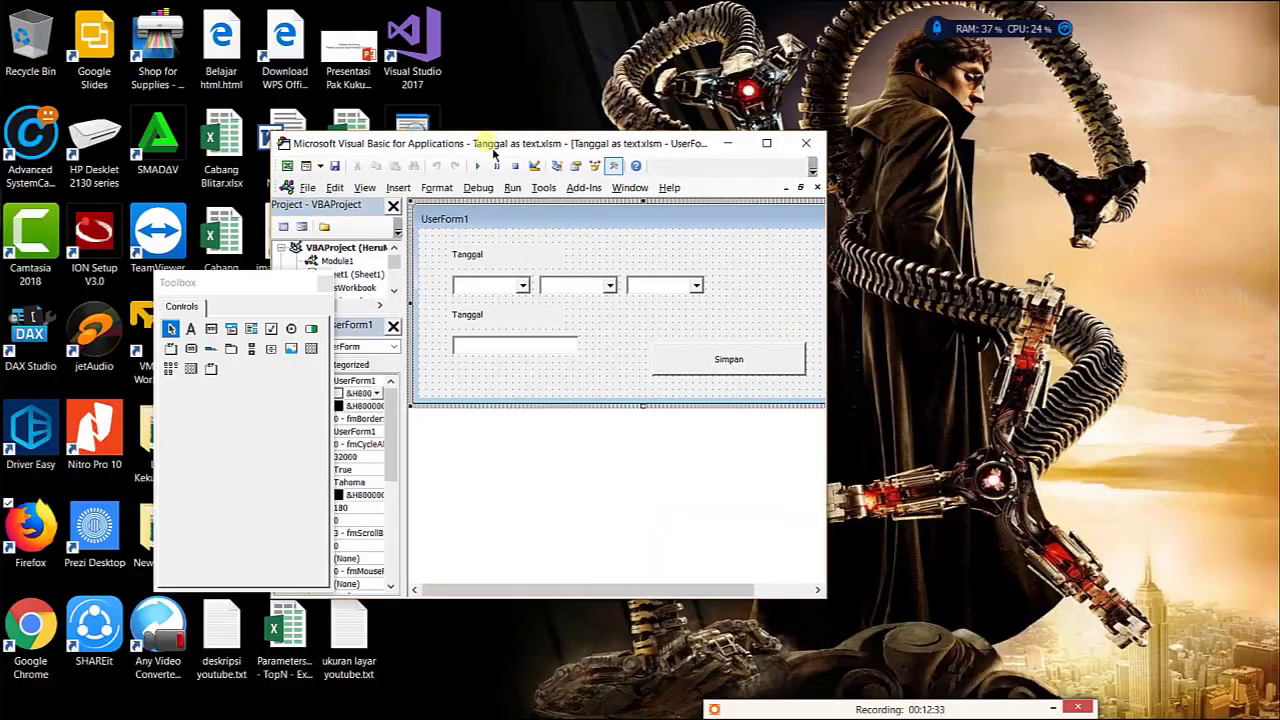
click(287, 165)
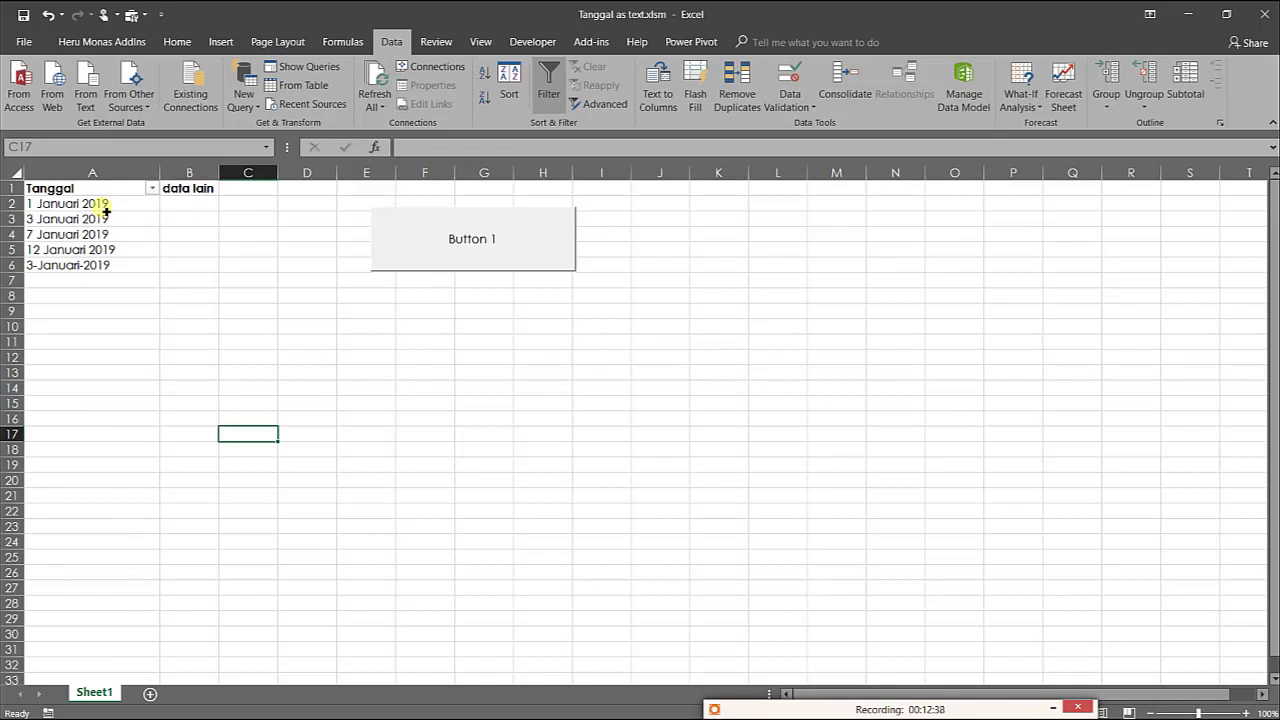
Clear the text dates from A2:A6
drag(105, 205, 106, 265)
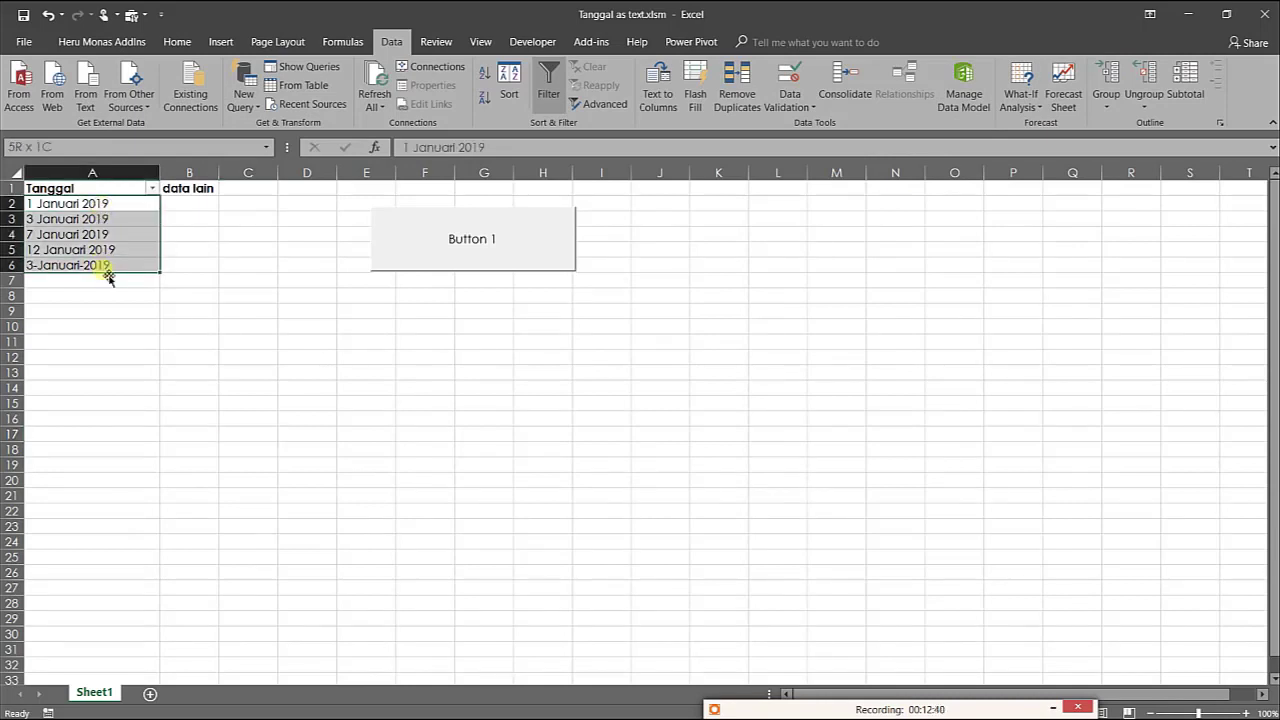
click(446, 352)
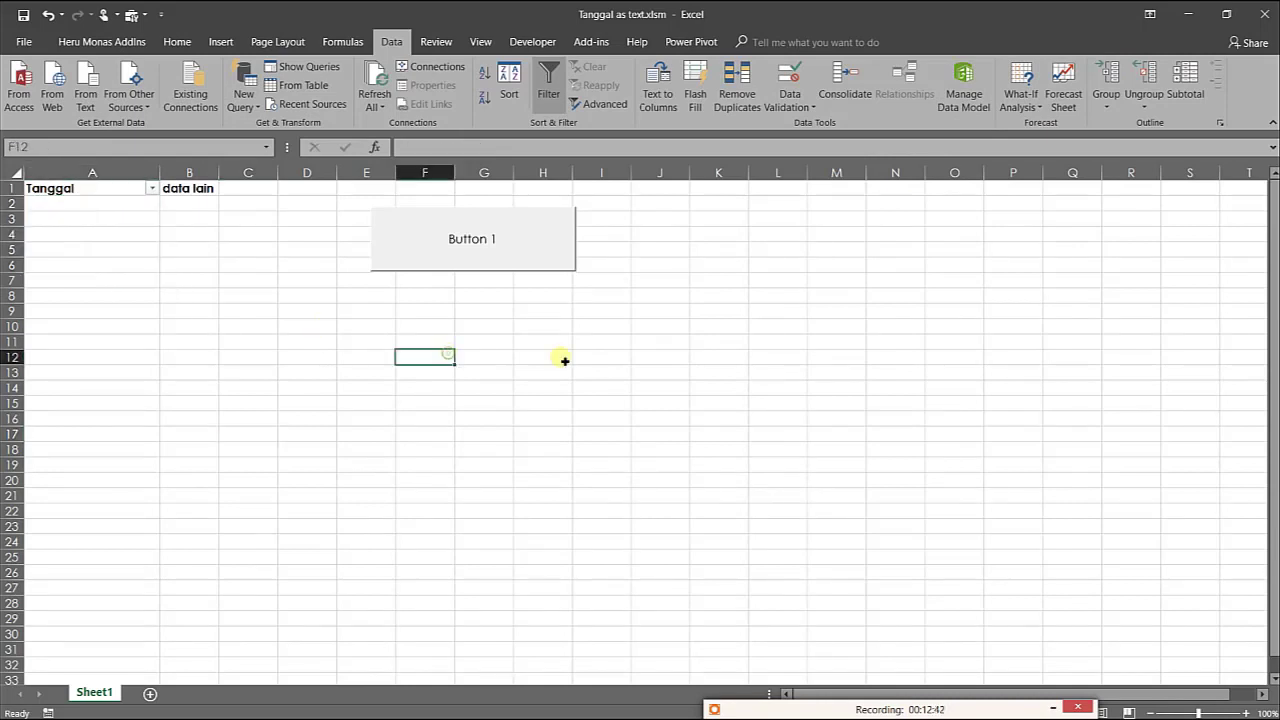
click(620, 345)
Enter the real date 1/1/2019 in cell J9
click(683, 314)
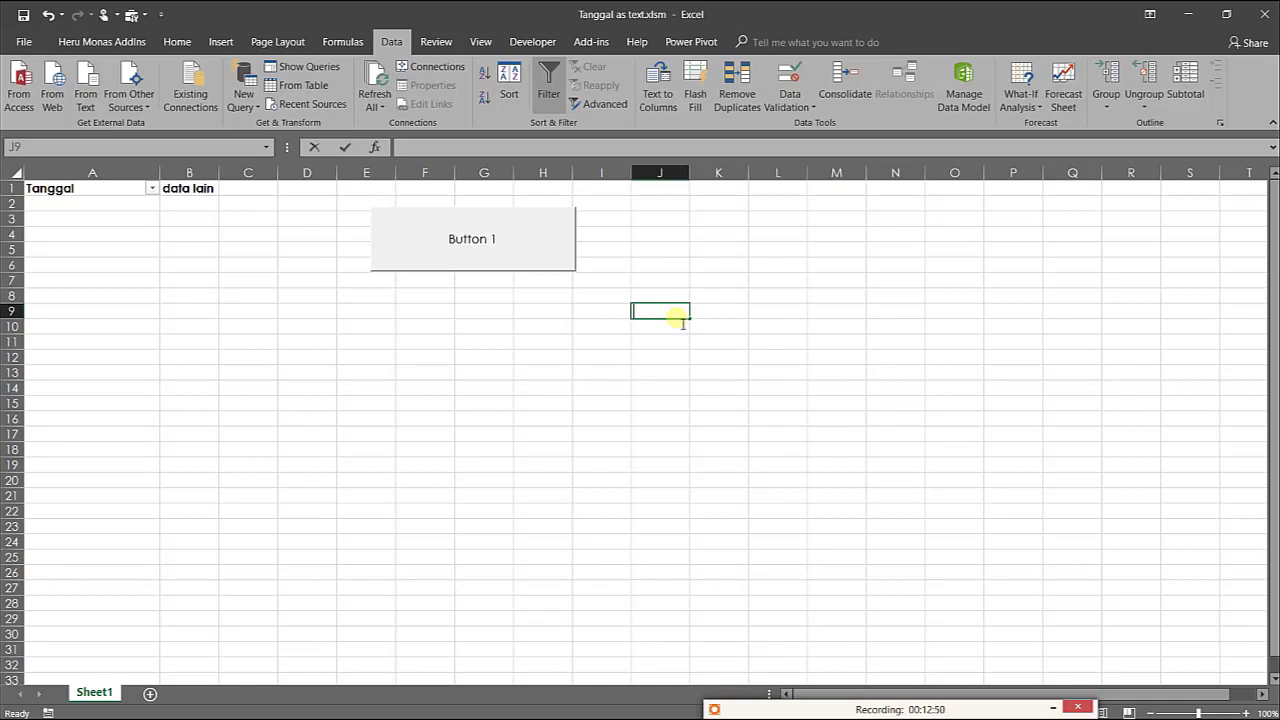
text(1/1)
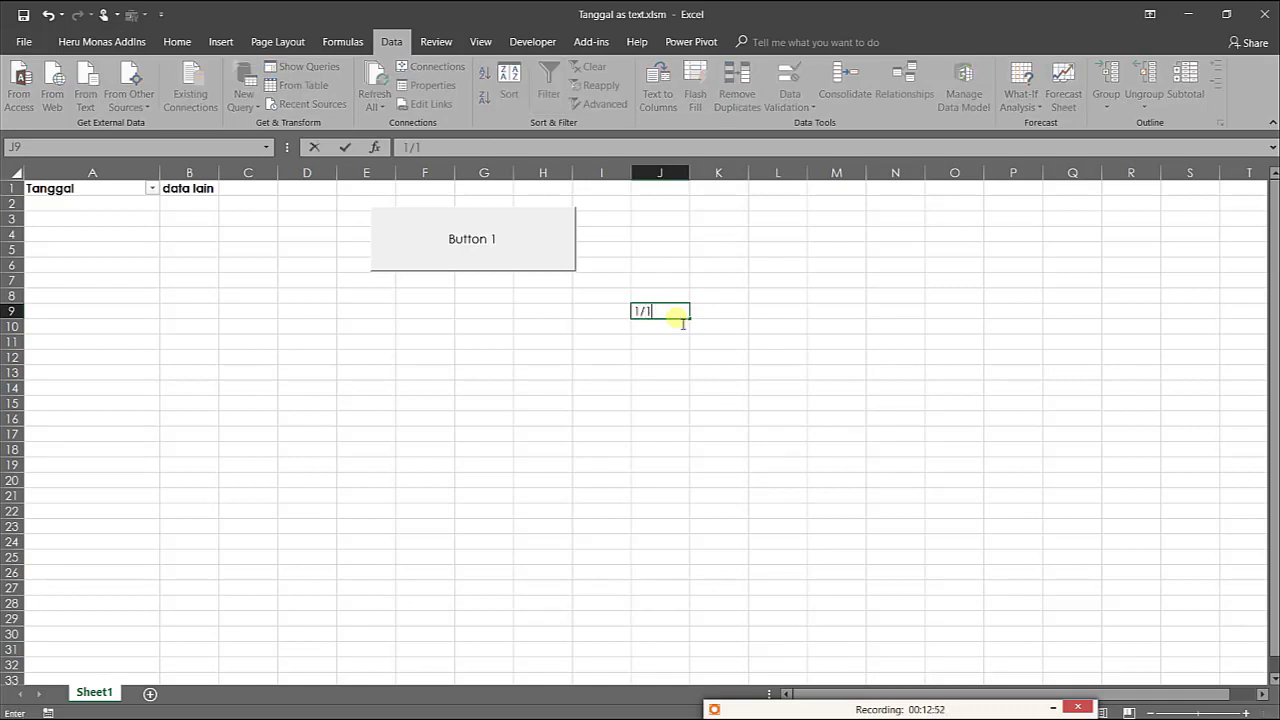
text(/2019)
key(Return)
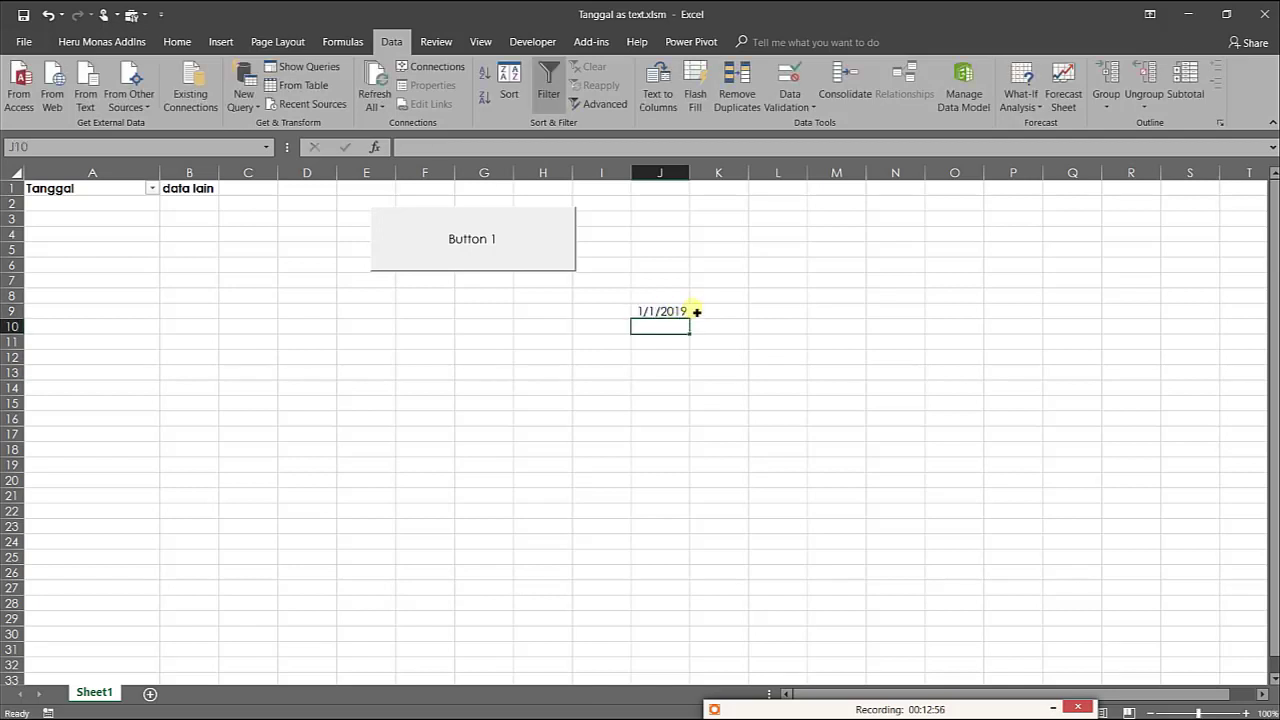
click(680, 314)
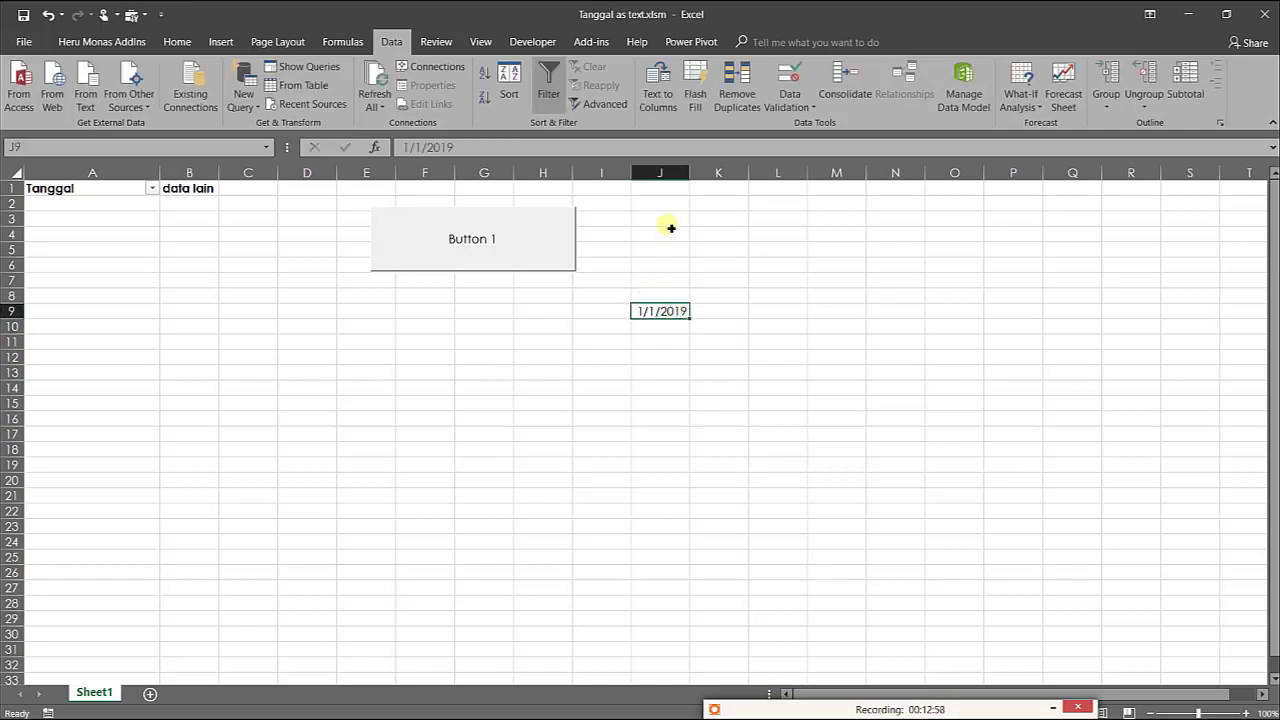
Fill J1:J15 with yellow
drag(665, 243, 663, 434)
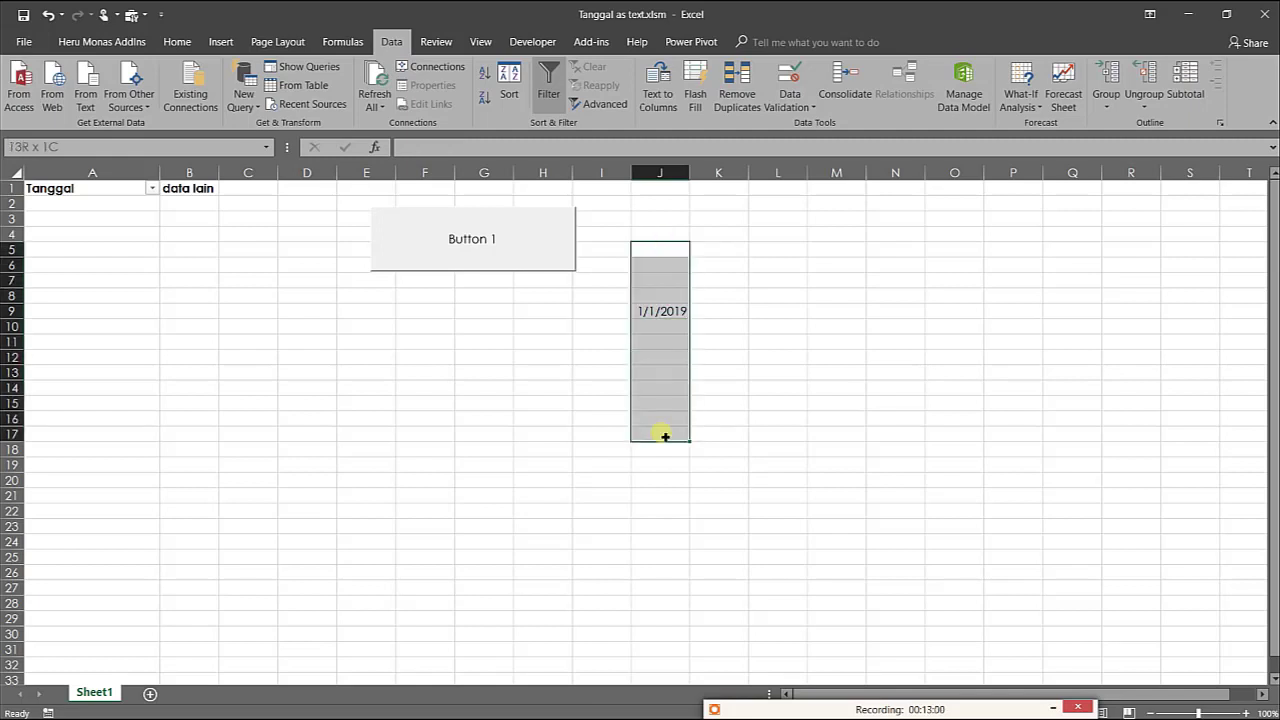
drag(663, 187, 668, 408)
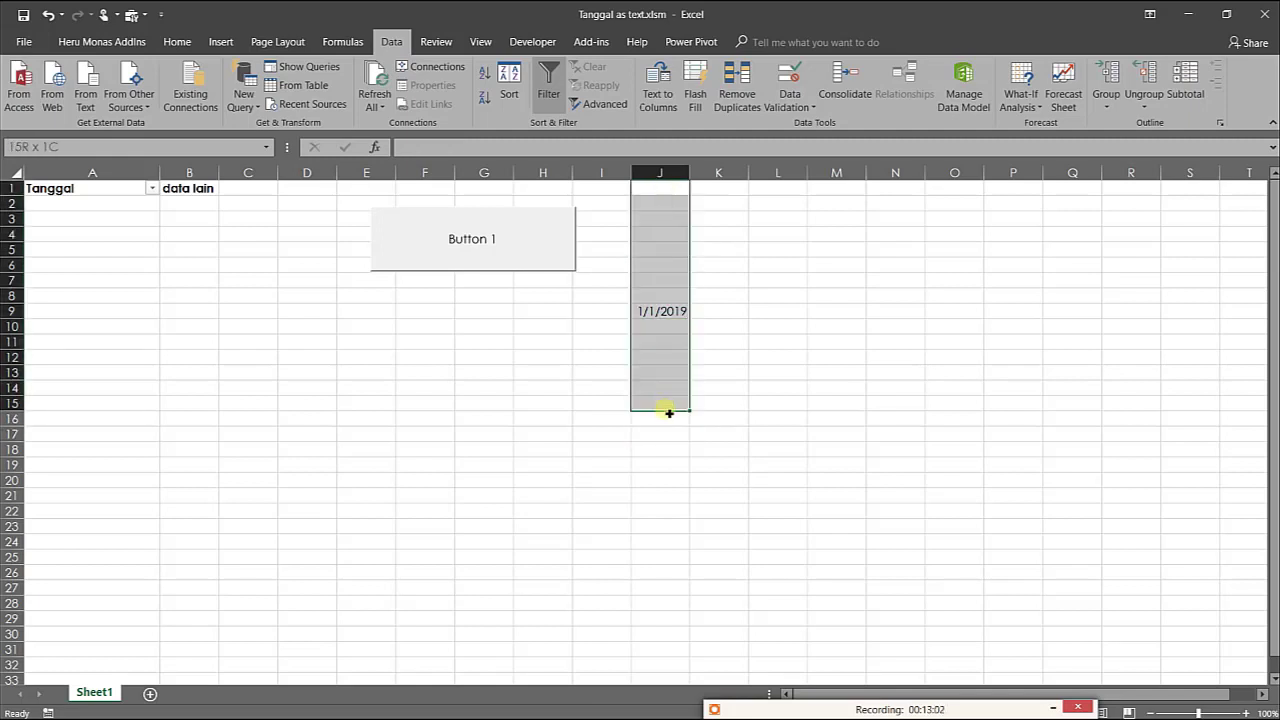
click(186, 46)
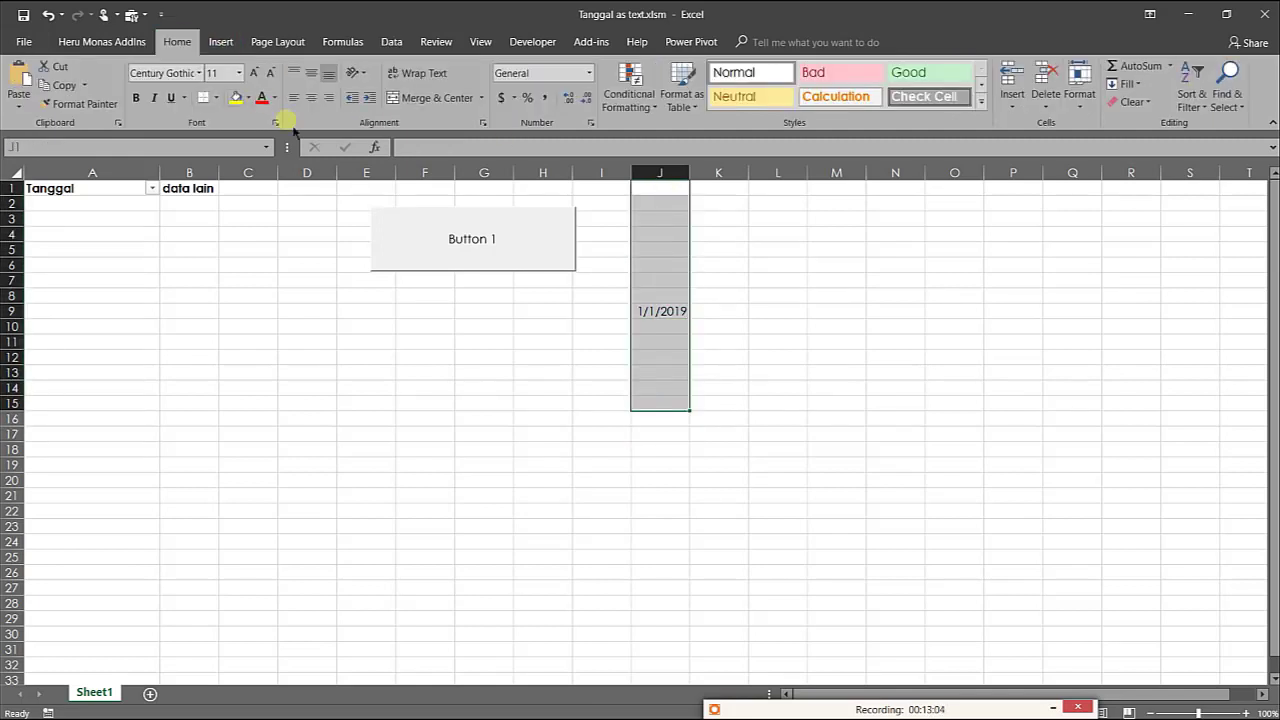
click(236, 98)
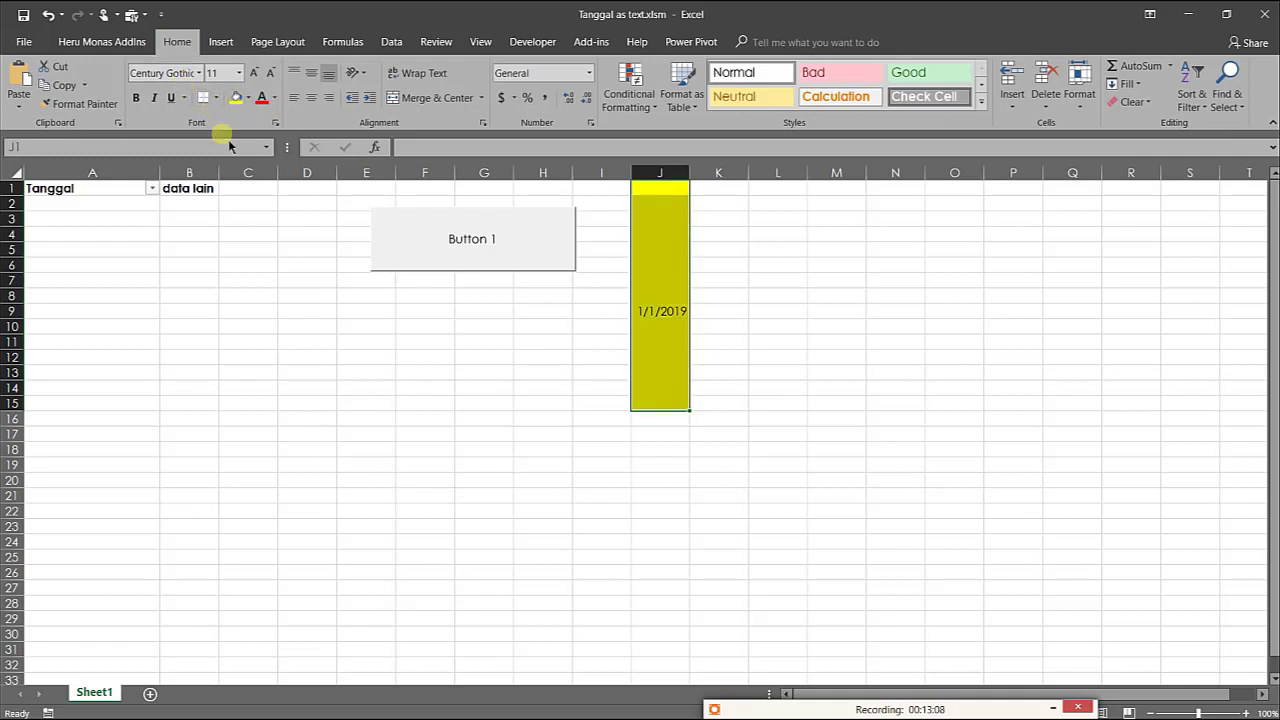
Give J1:J15 the 14-Mar-12 date format so J9 reads 1-Jan-19
click(589, 73)
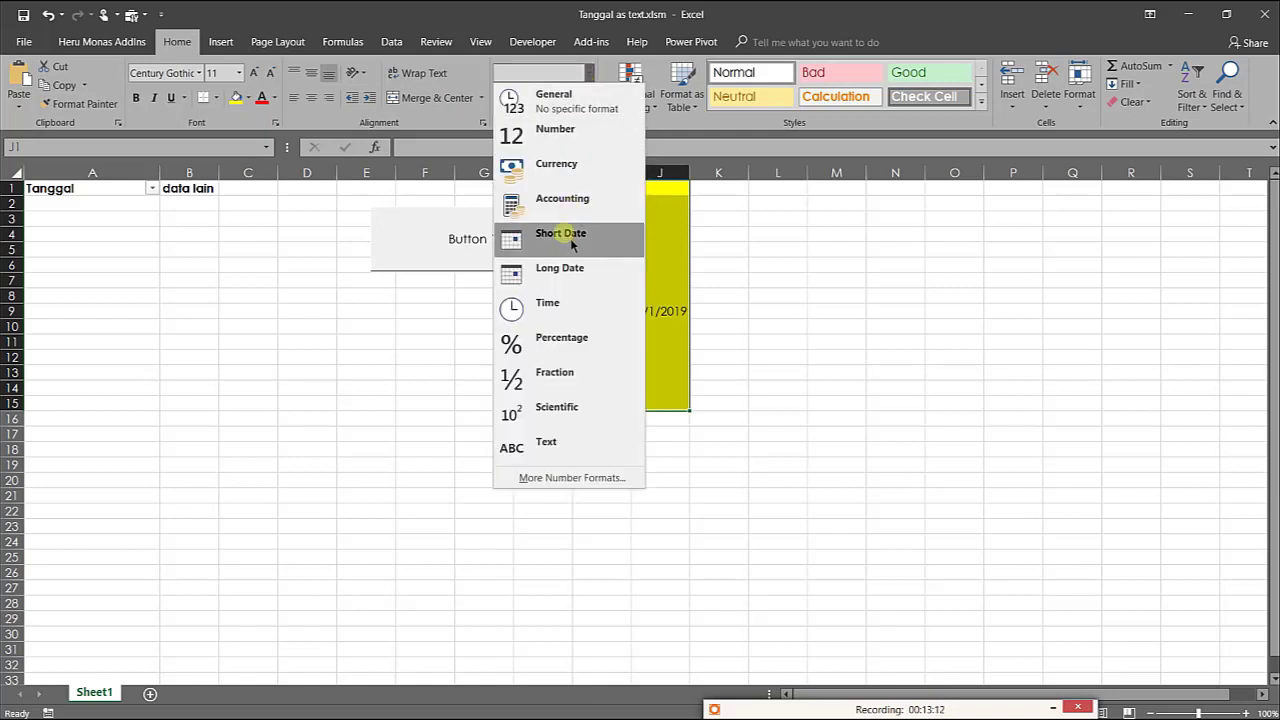
click(566, 278)
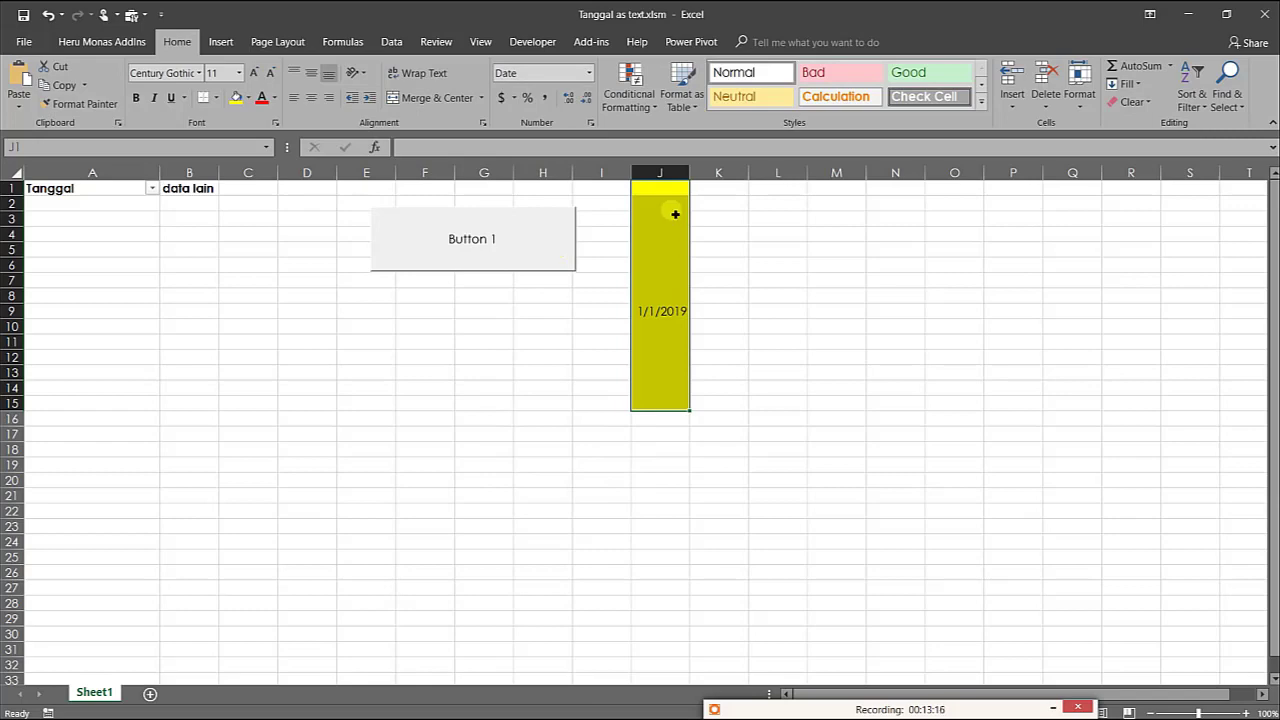
key(ctrl+1)
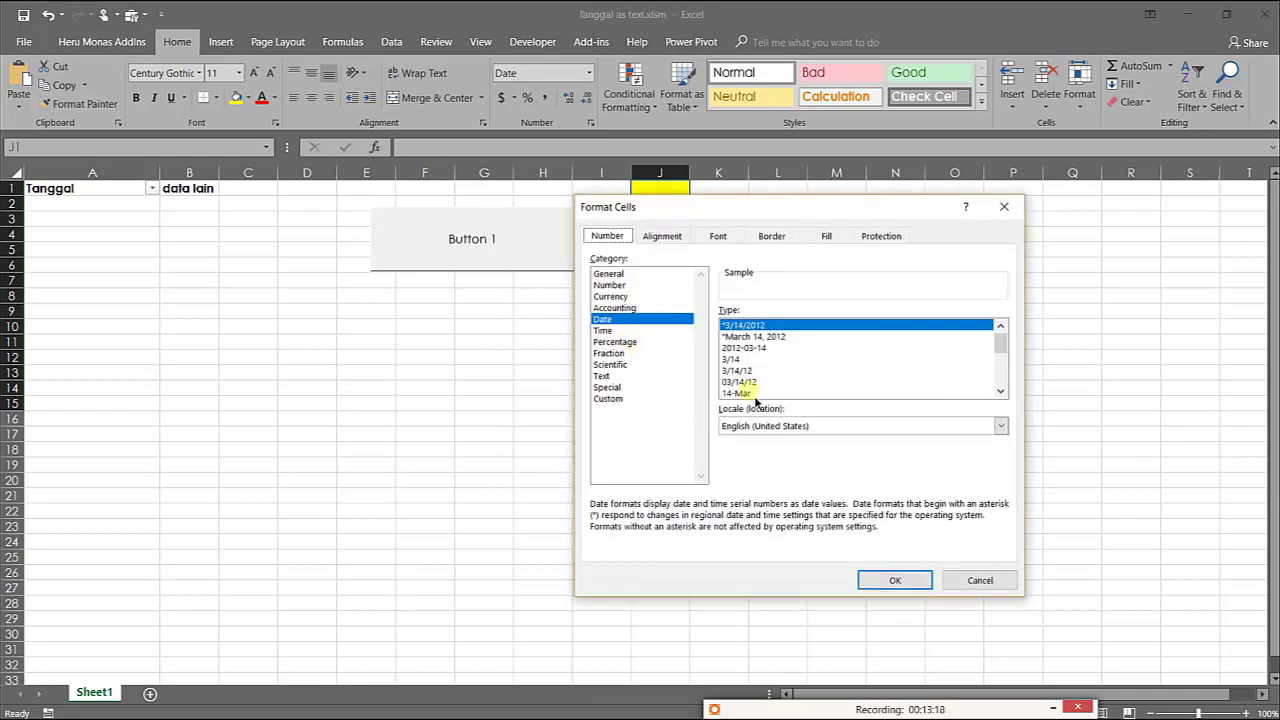
click(1000, 391)
click(756, 393)
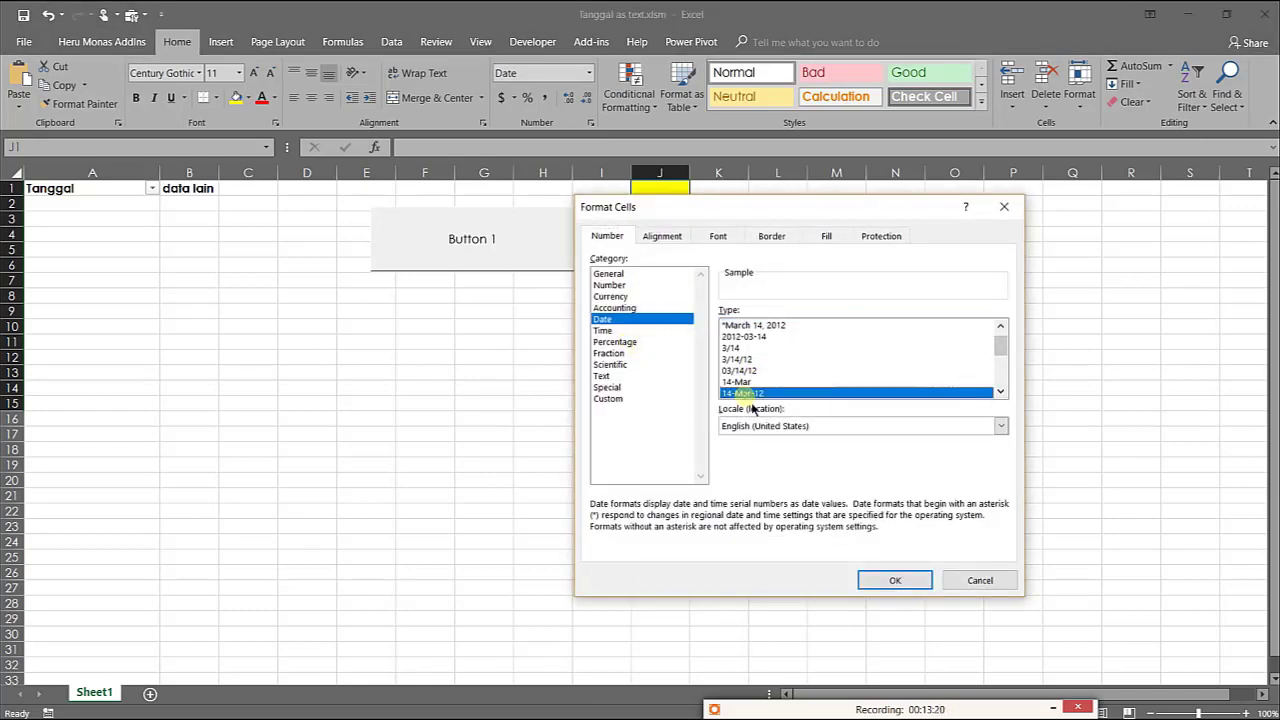
click(890, 580)
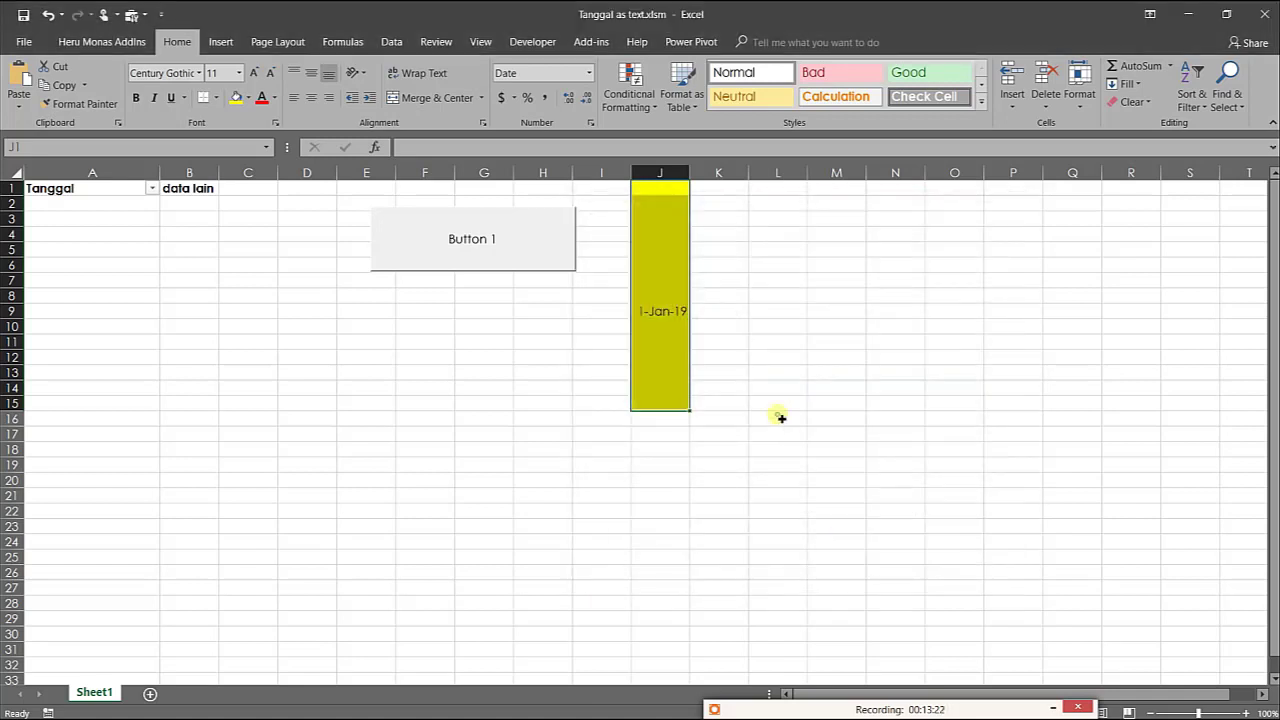
click(780, 416)
click(665, 317)
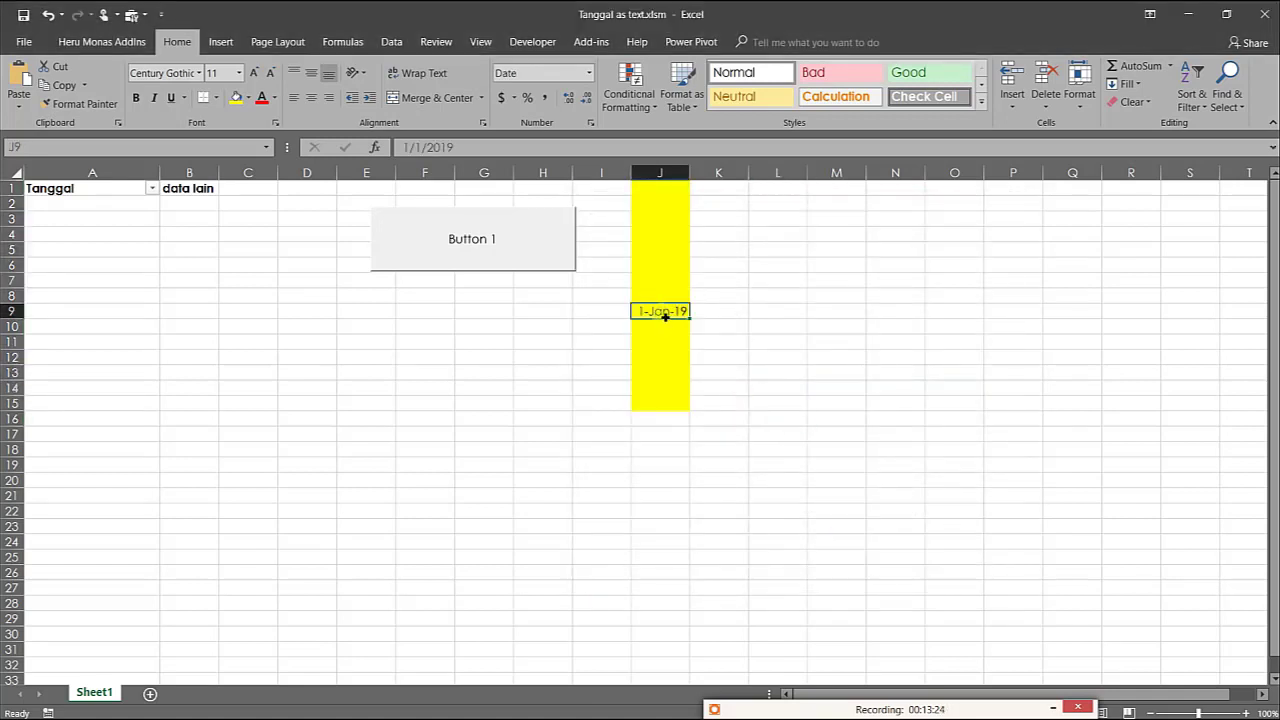
Enter the test date 12/1/19 in J10 and J11 and check how it is stored
click(671, 331)
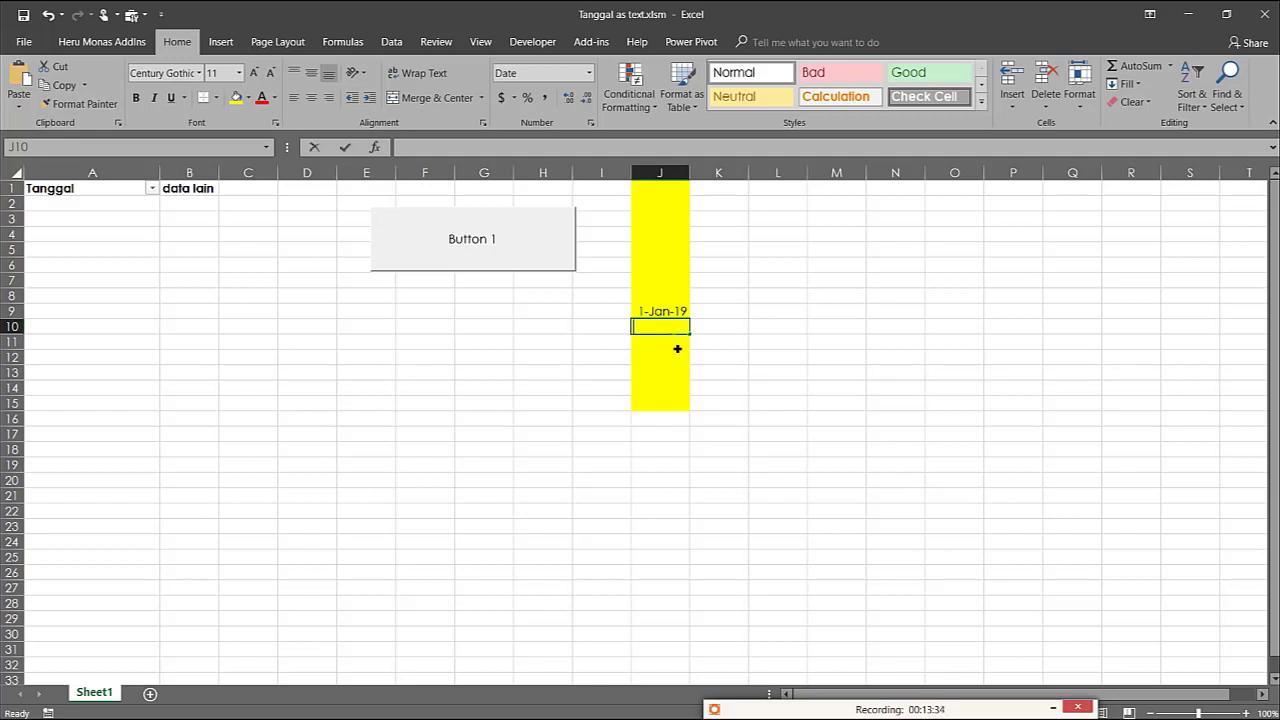
text(12/)
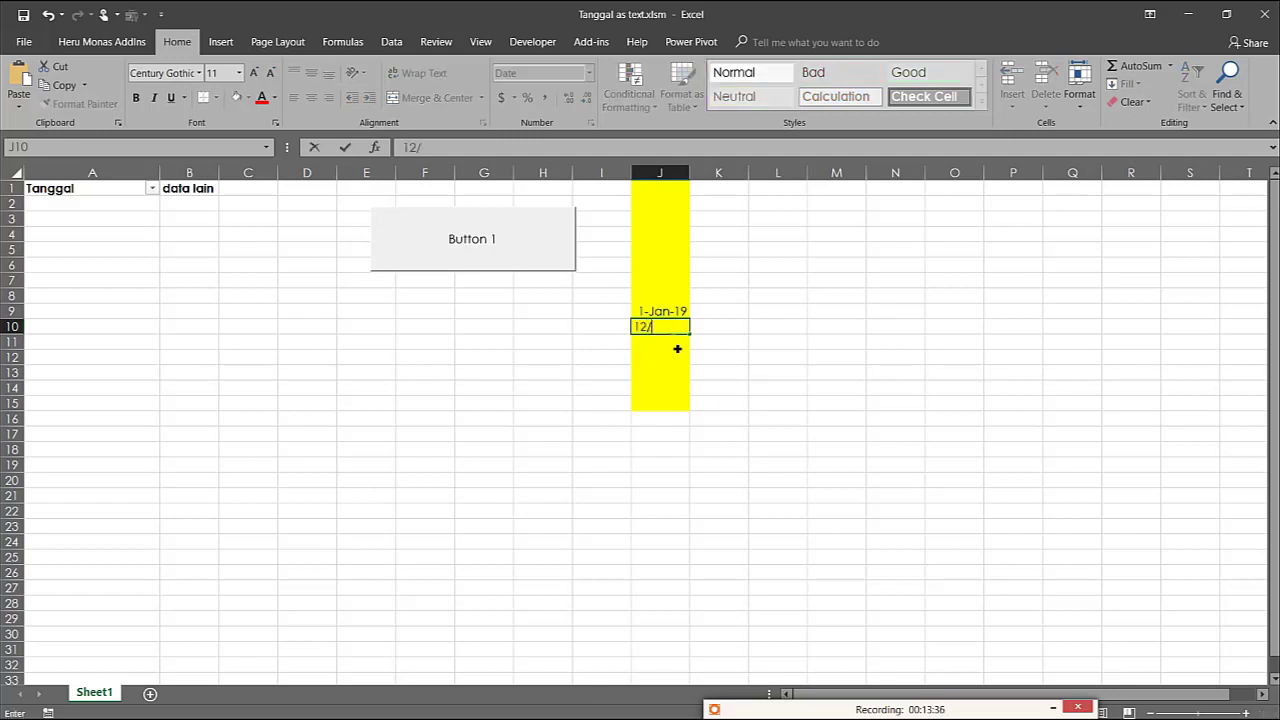
text(-Dec-1)
text(/)
text(19)
key(Return)
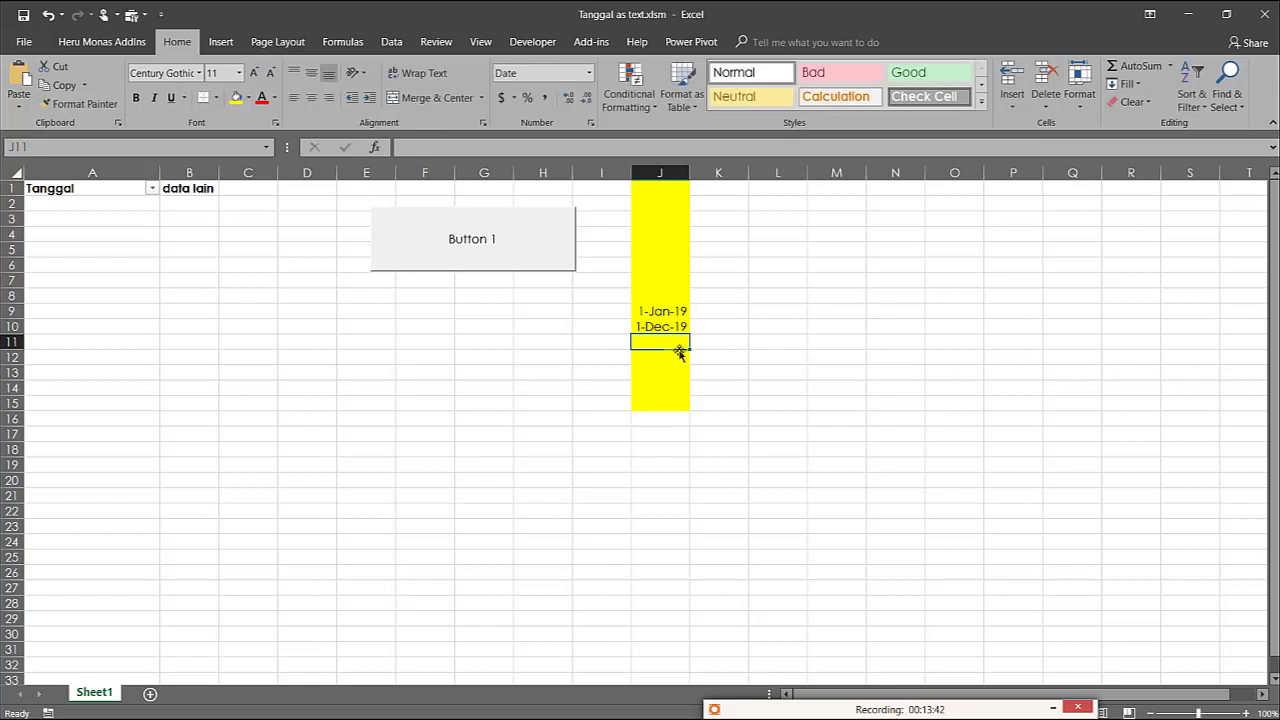
click(673, 332)
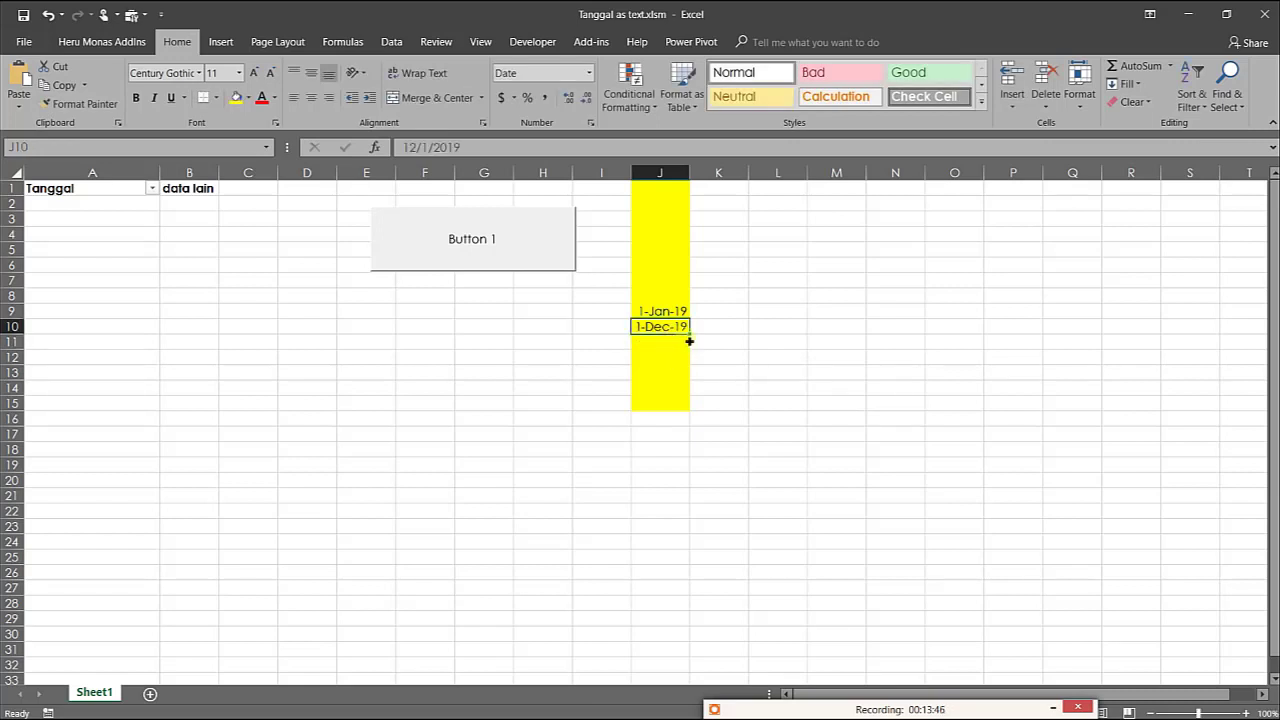
click(674, 348)
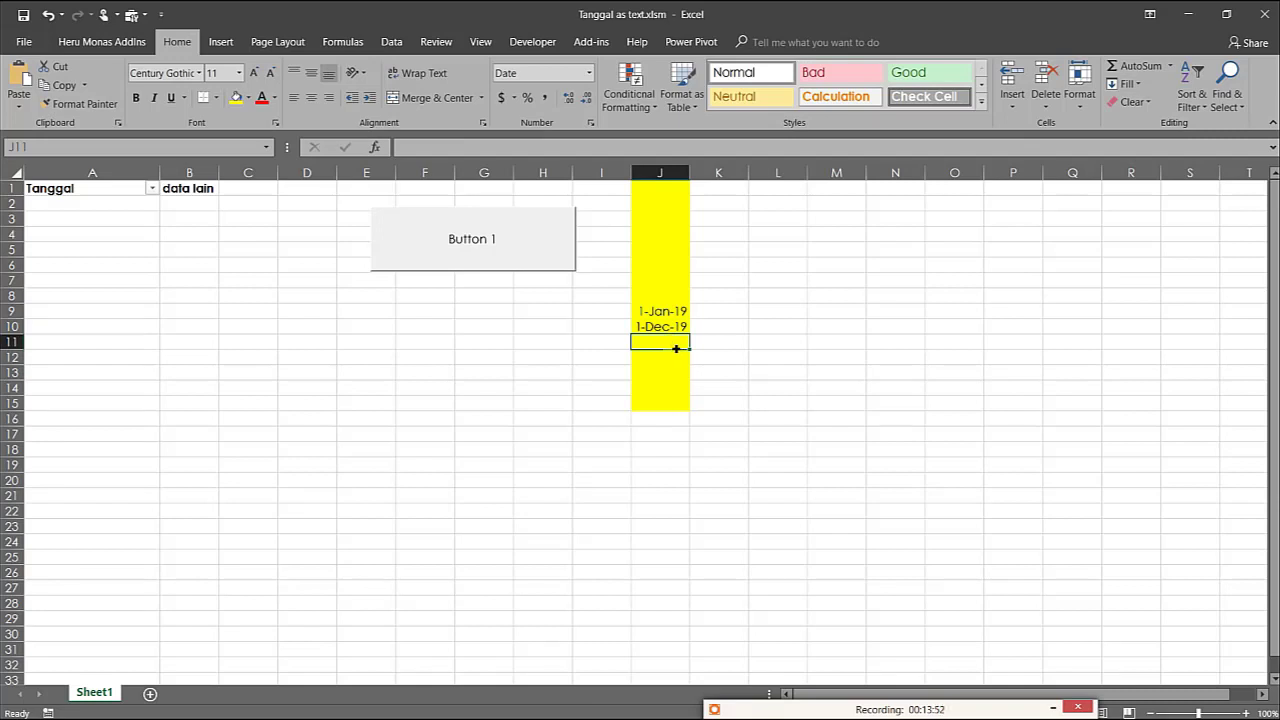
text(12)
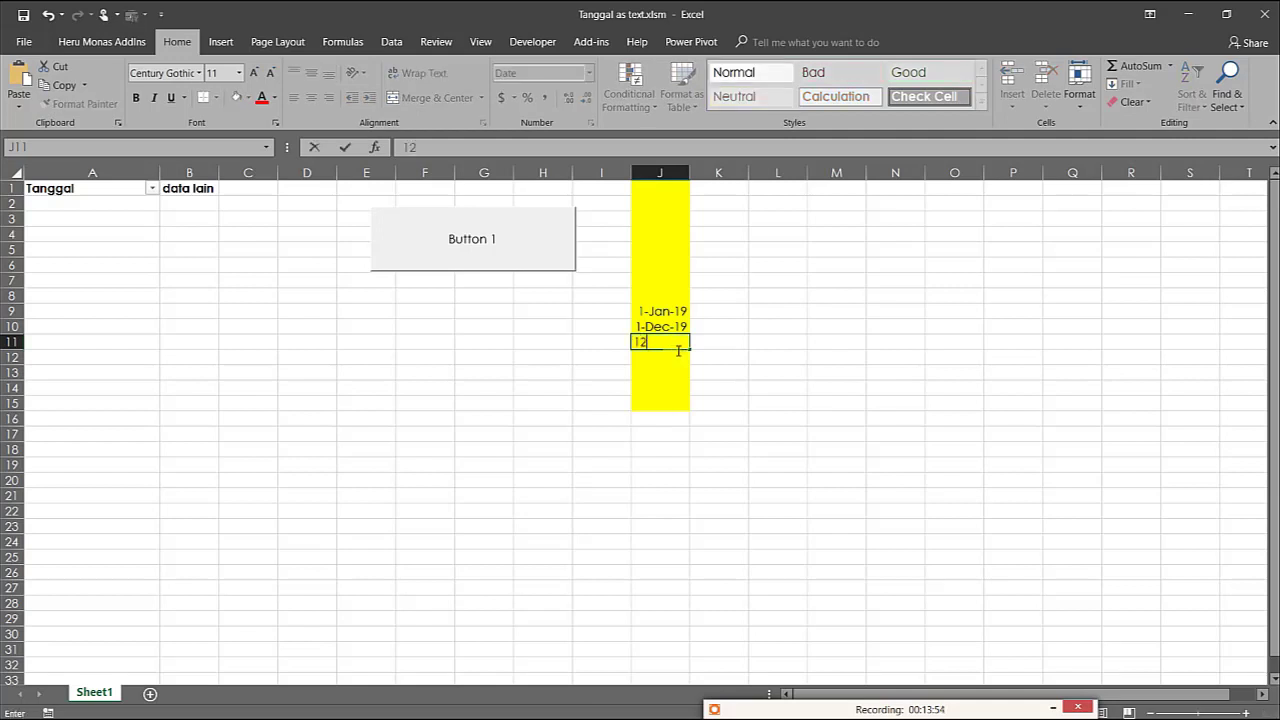
text(/1/)
text(19)
key(Return)
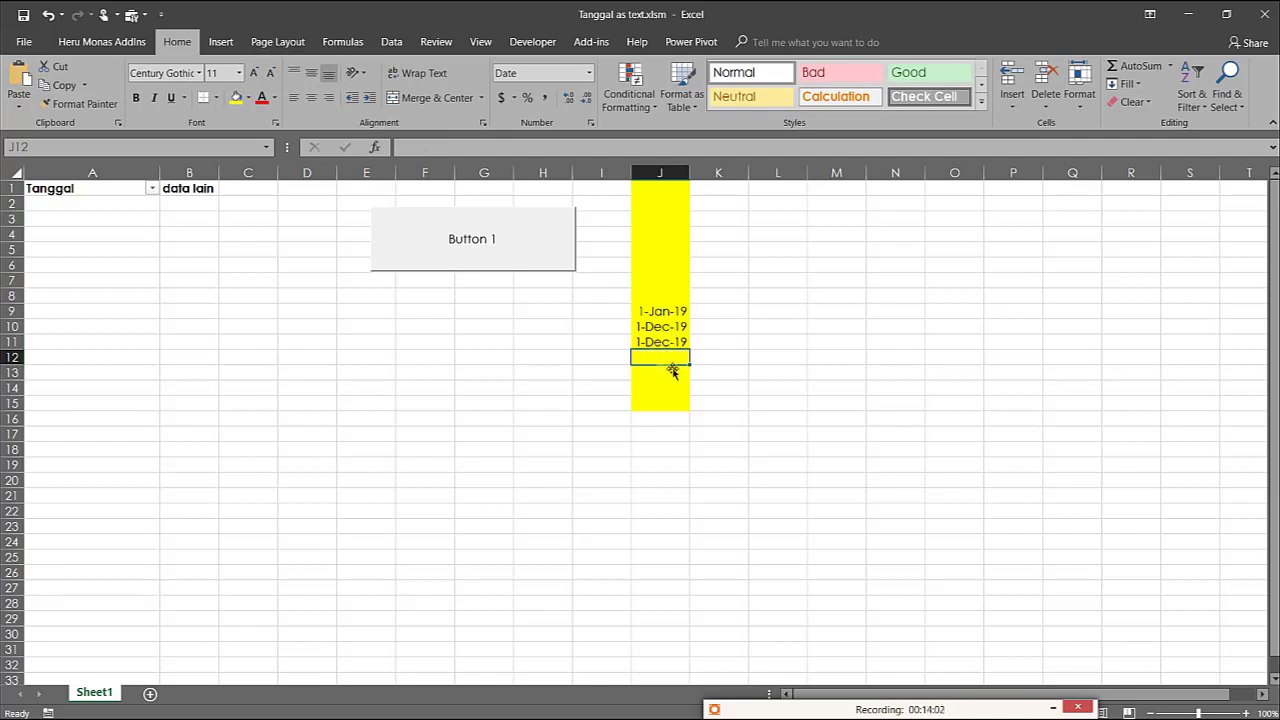
Enter 1/12/19 in J12, check it, then clear the test dates from J8:J13
text(1)
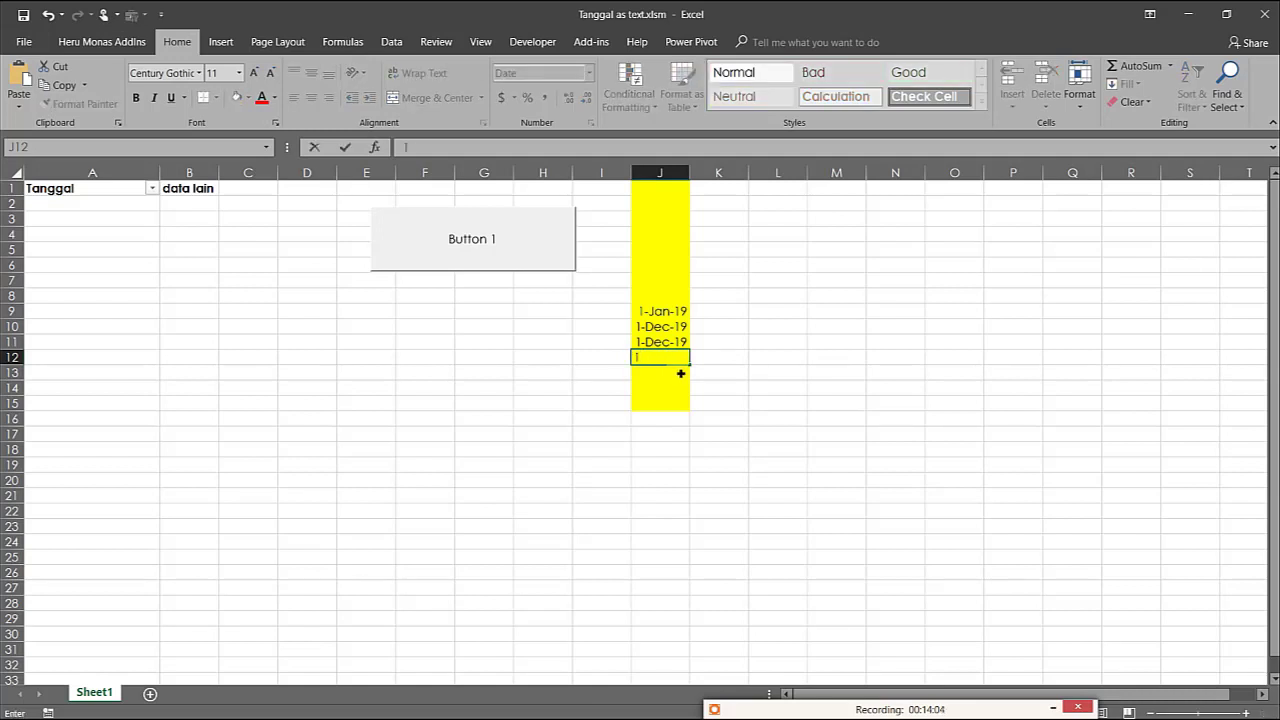
text(/12/19)
key(Return)
click(680, 363)
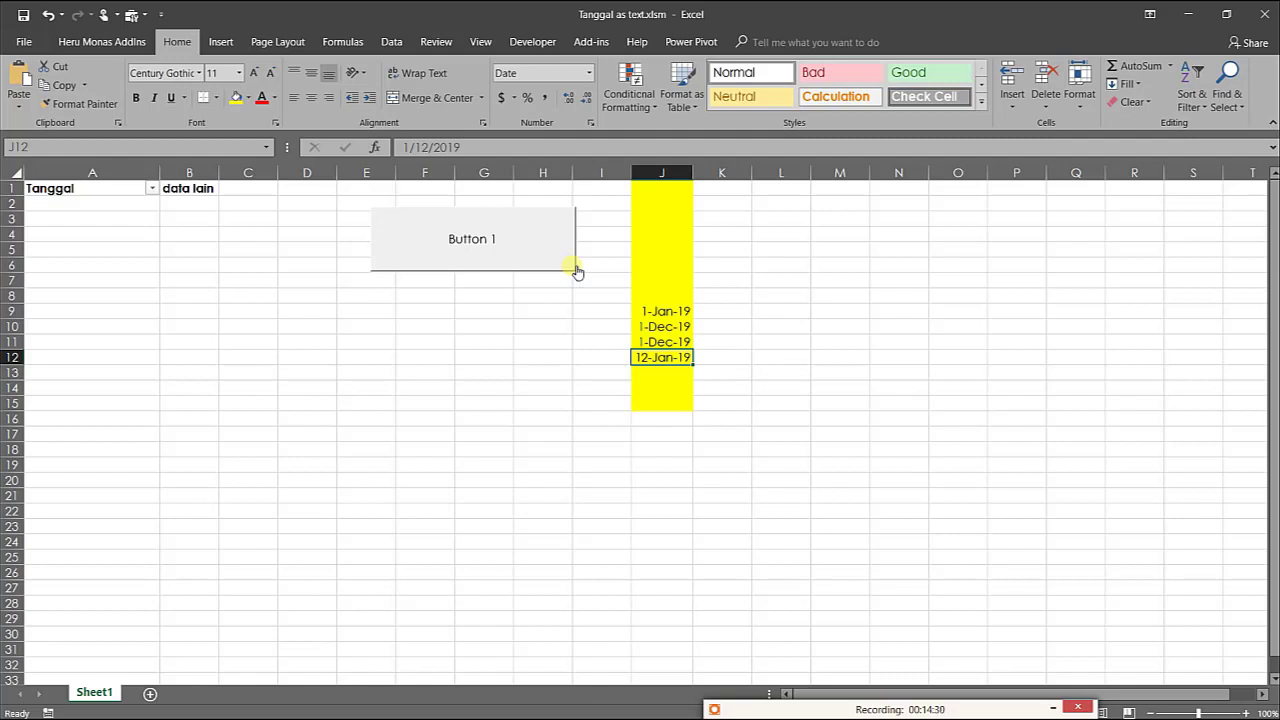
drag(662, 297, 665, 380)
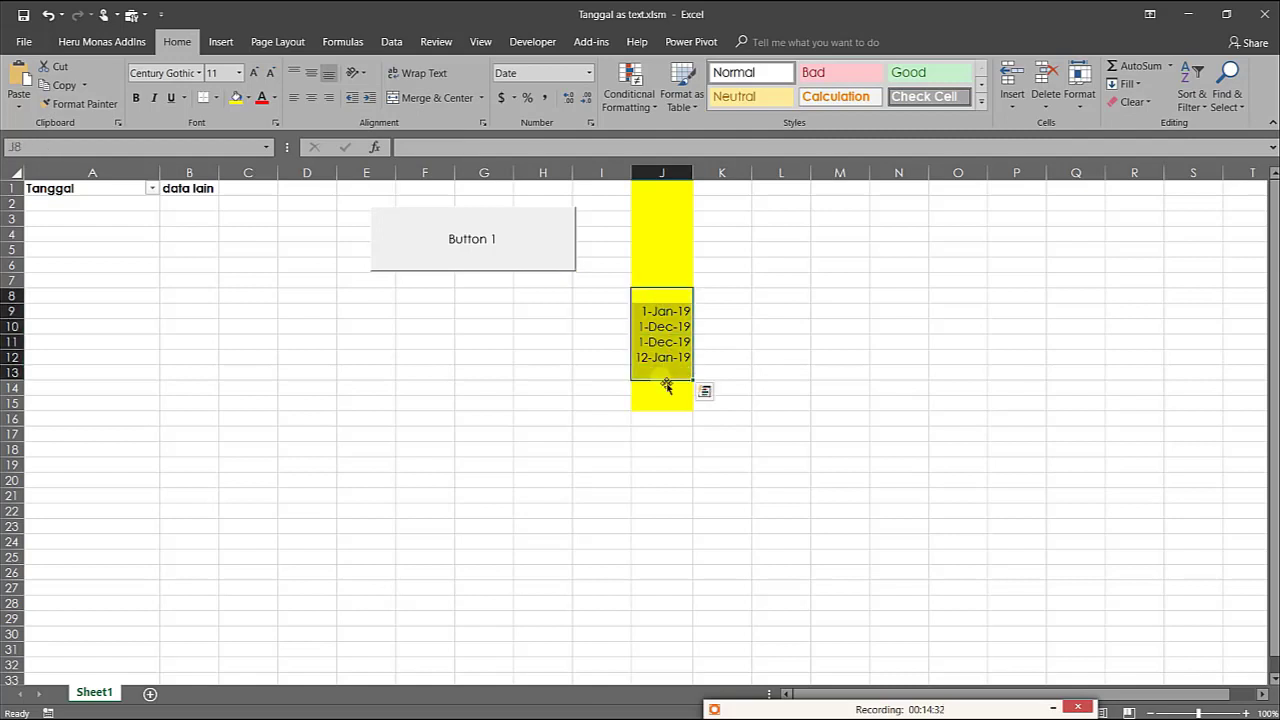
key(Delete)
Enter the year-first date 2019/1/12 in J6 and inspect how it is stored
click(654, 268)
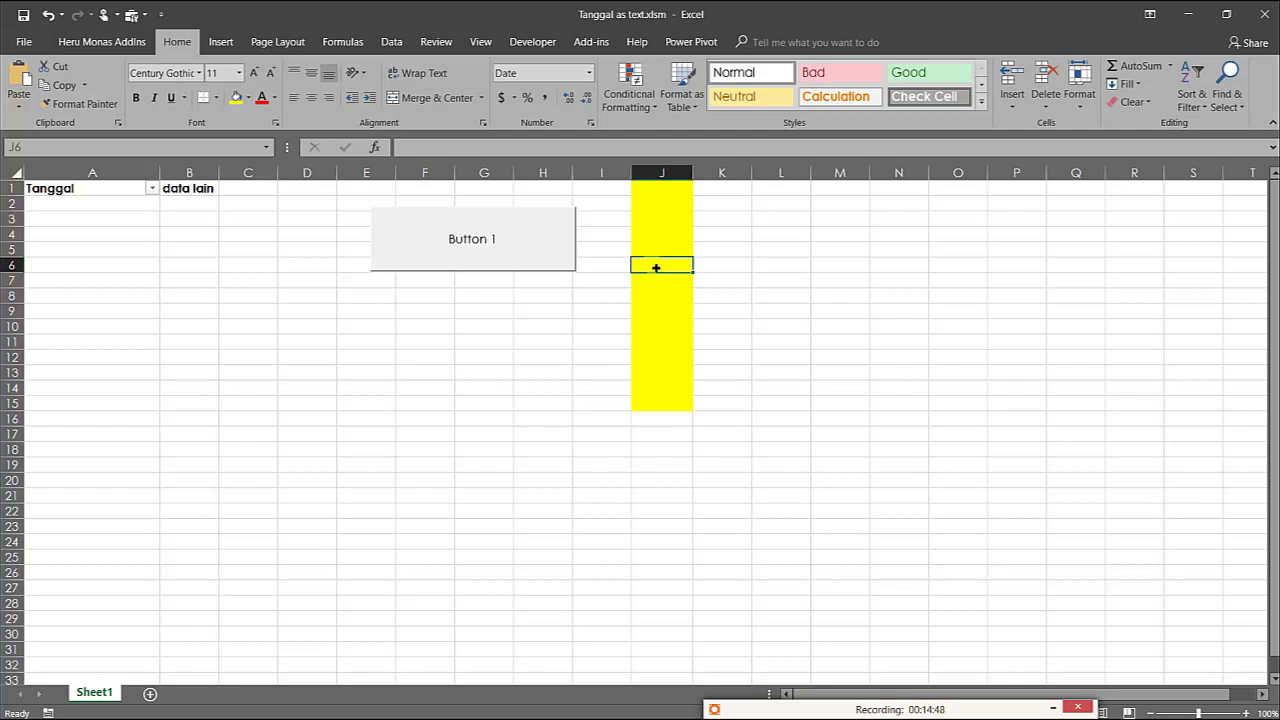
text(20)
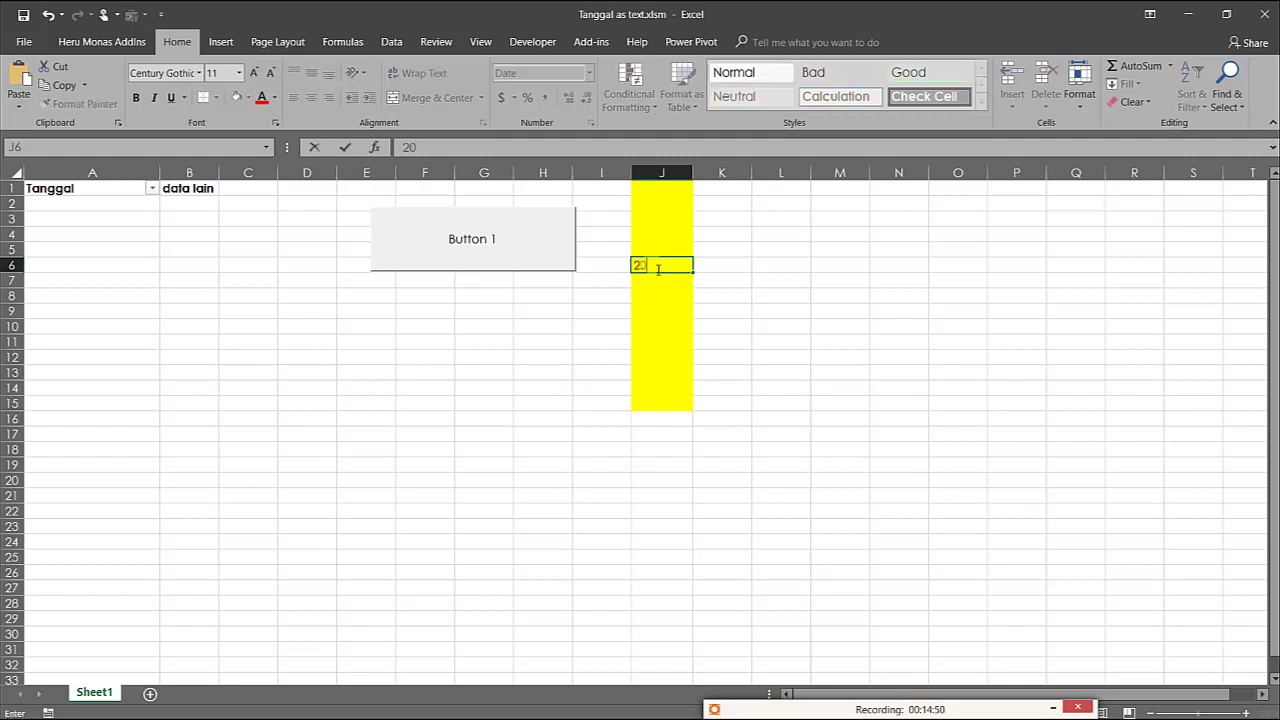
text(19/)
text(1)
text(/12)
key(Return)
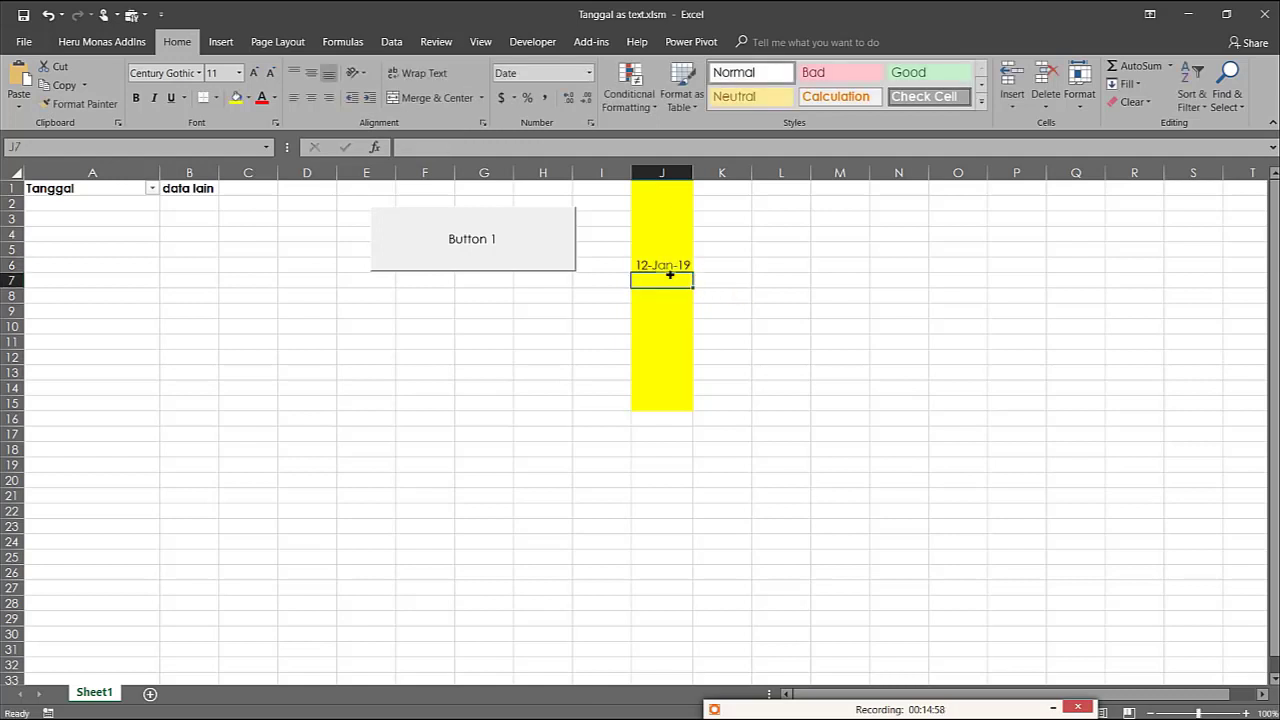
click(669, 267)
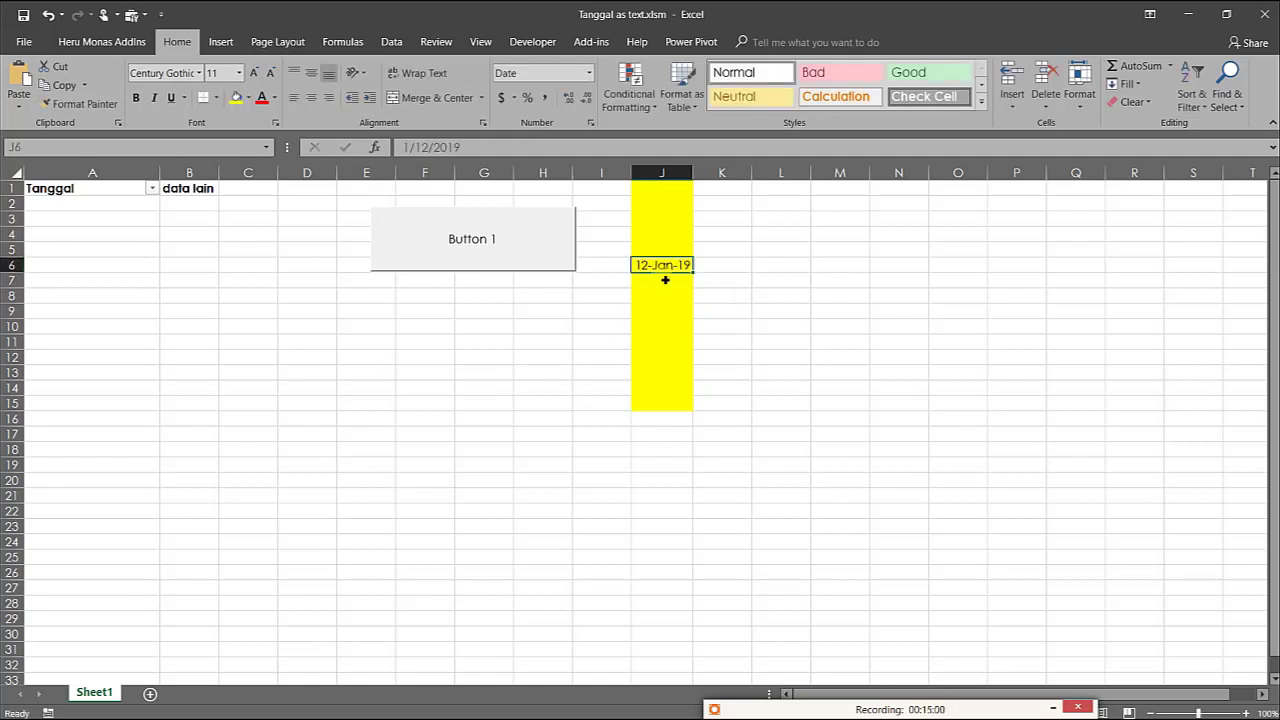
Enter 1/12/19 in J7 below it, then click away from the date column
click(664, 288)
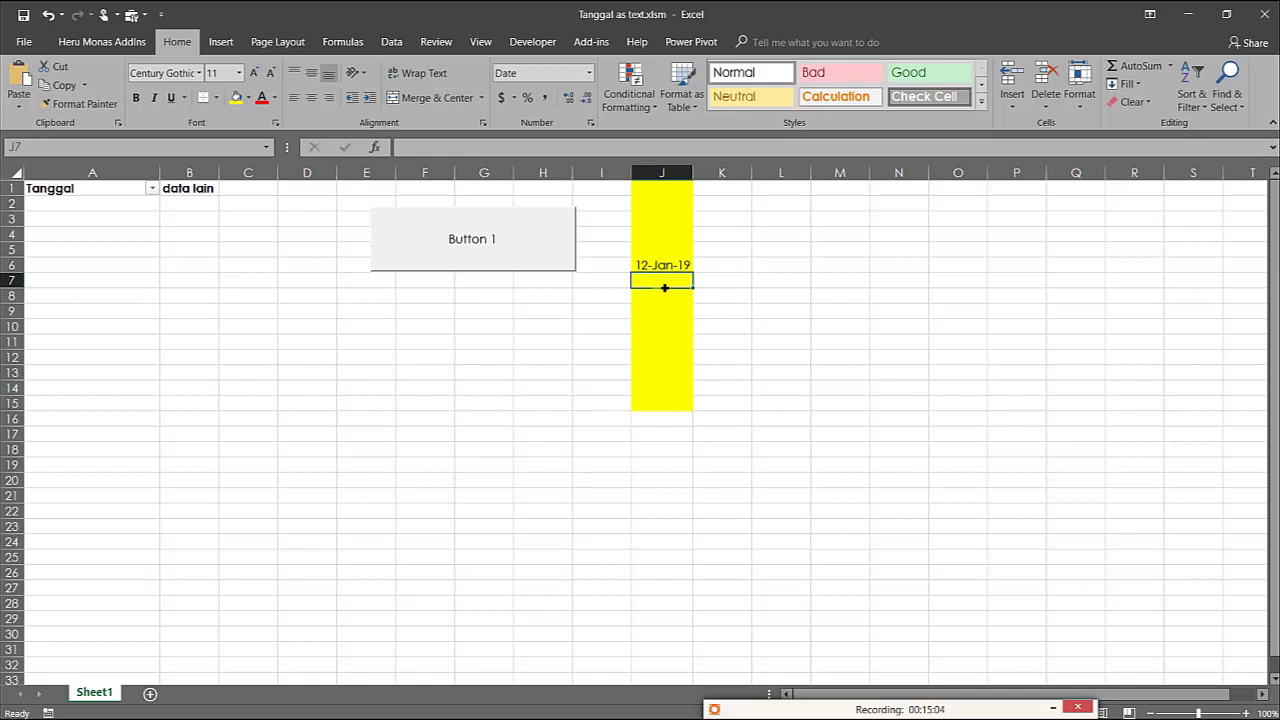
text(1)
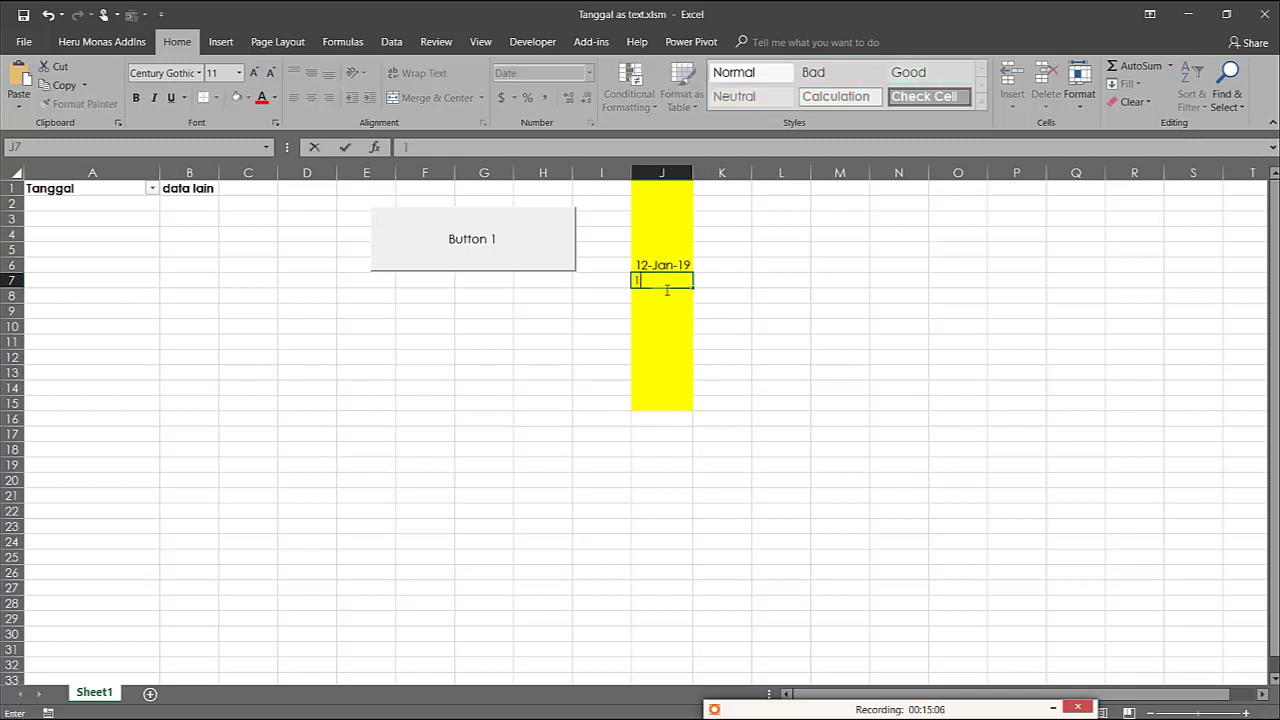
text(/)
text(12/)
text(19)
key(Return)
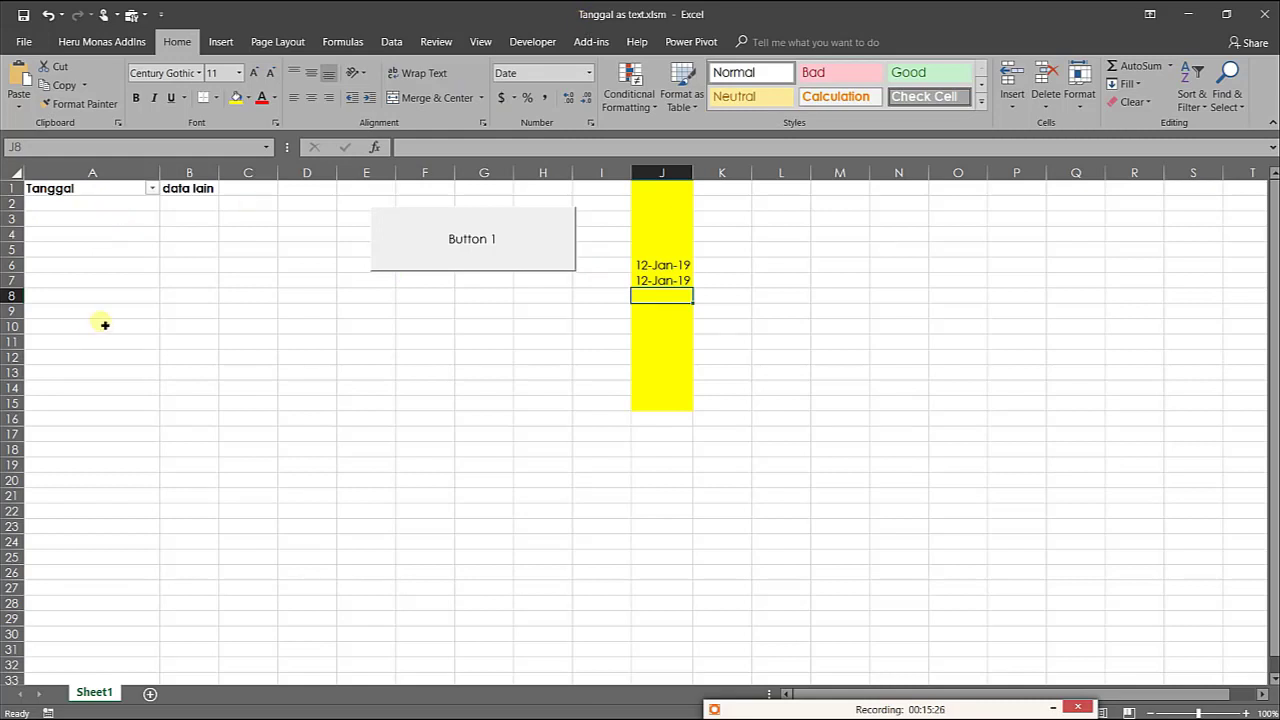
click(390, 327)
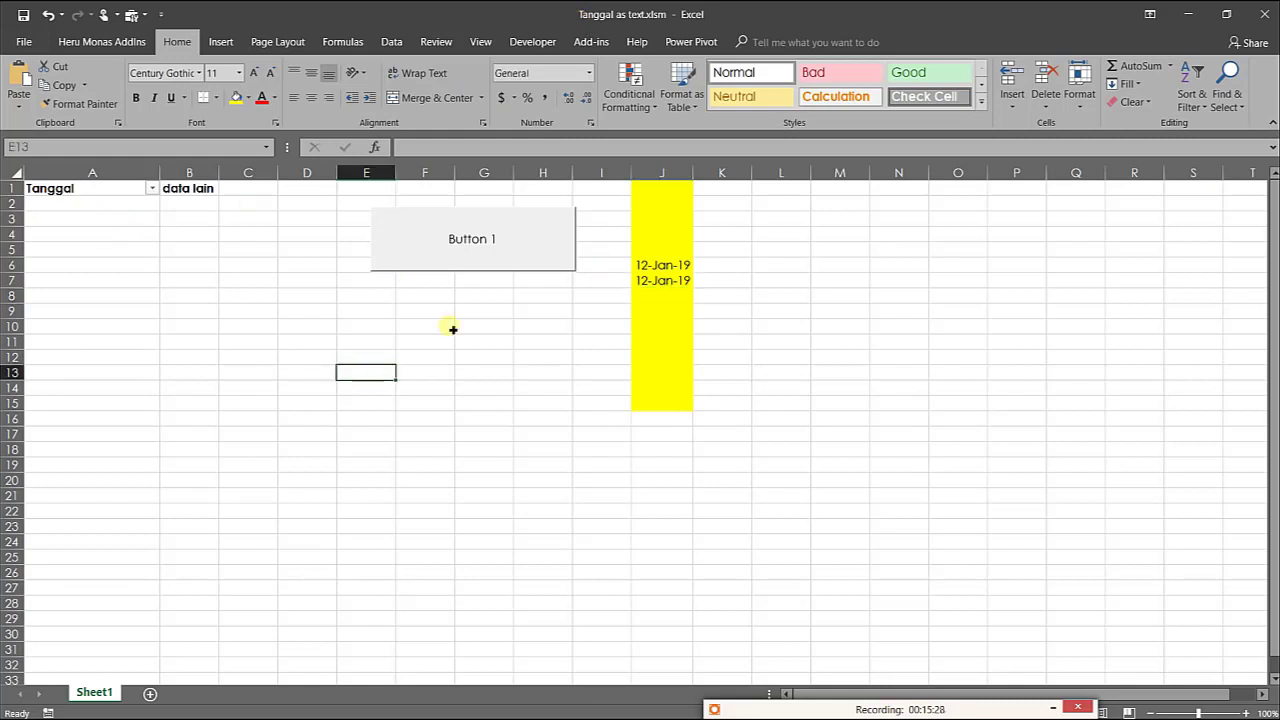
click(450, 326)
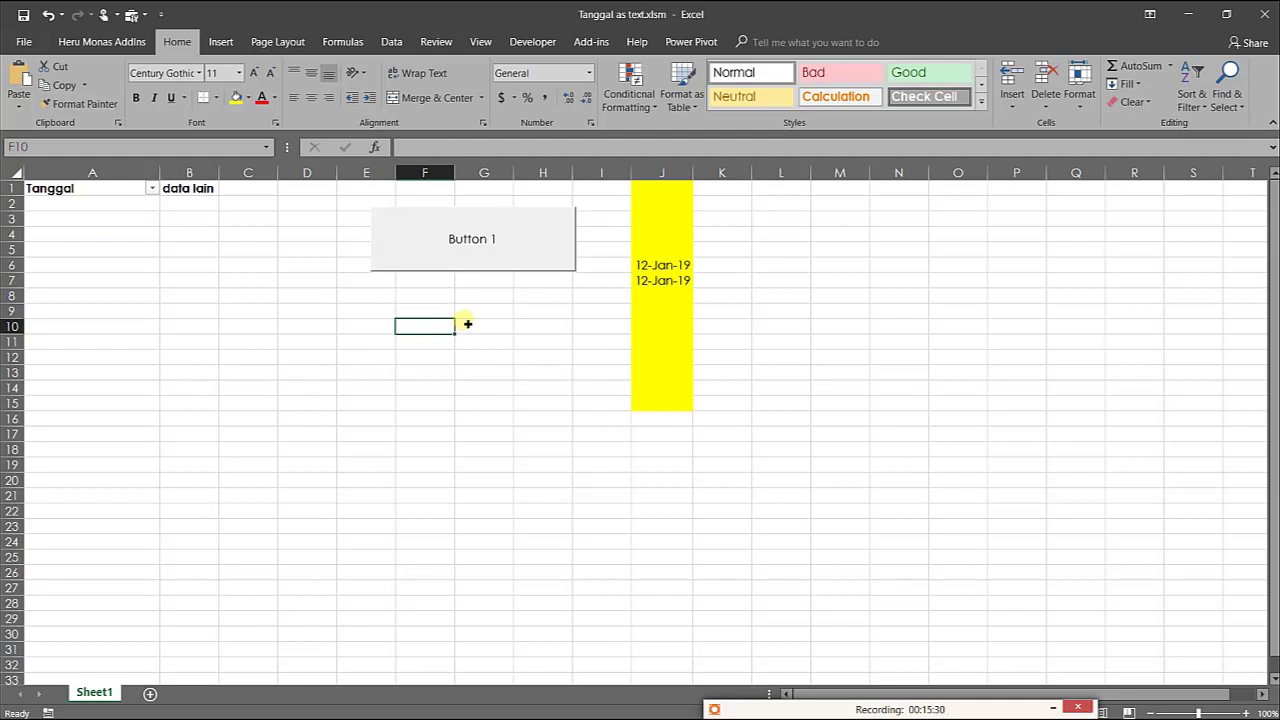
click(330, 249)
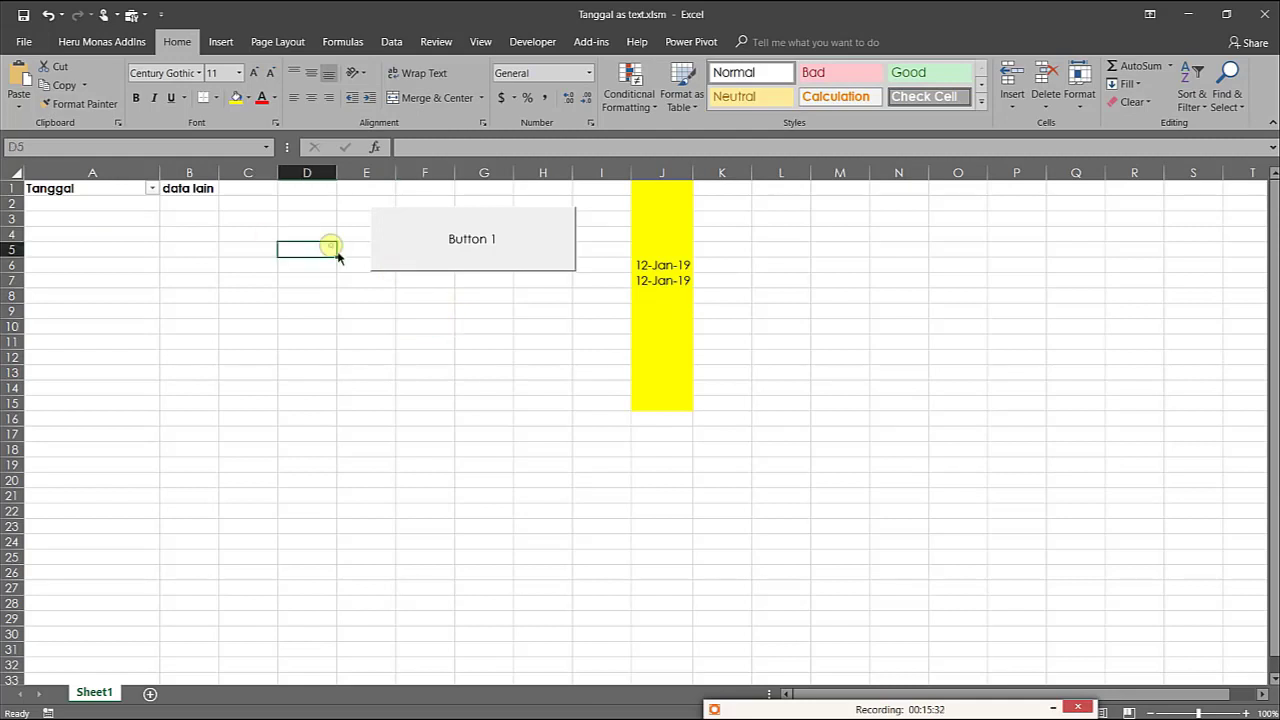
Open the Visual Basic editor and bring up the Simpan button's click code
click(530, 41)
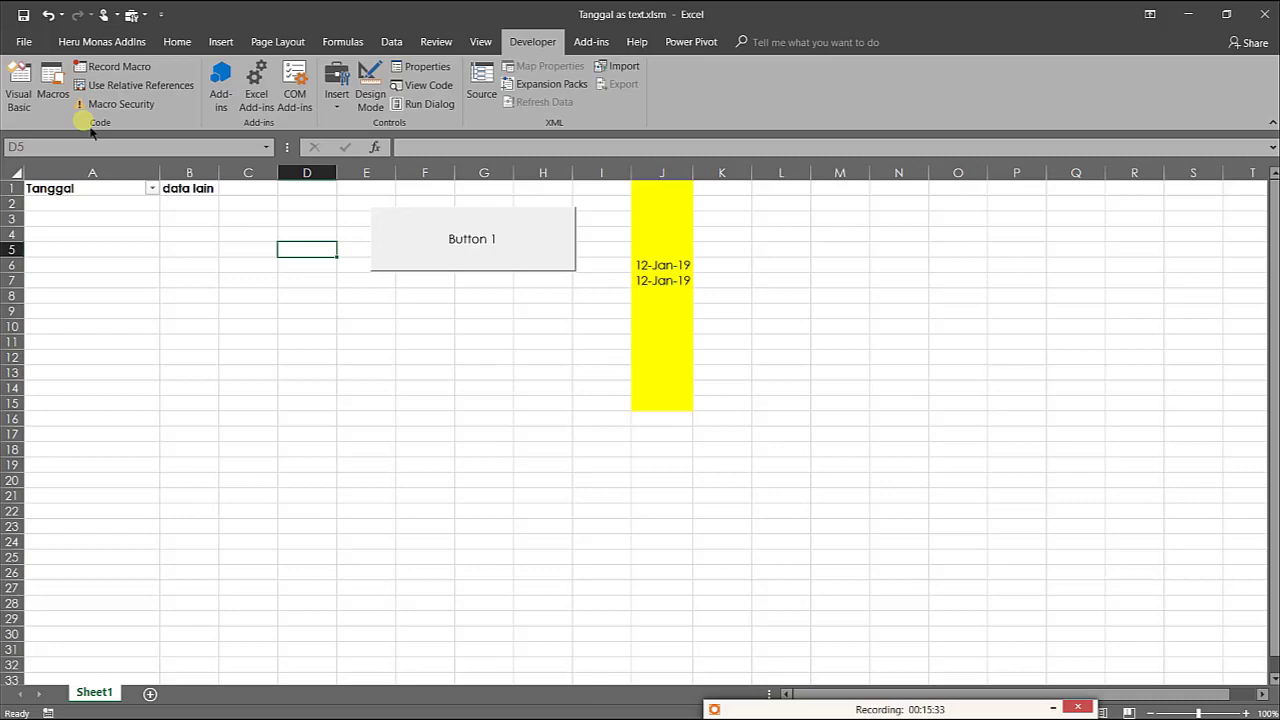
click(19, 88)
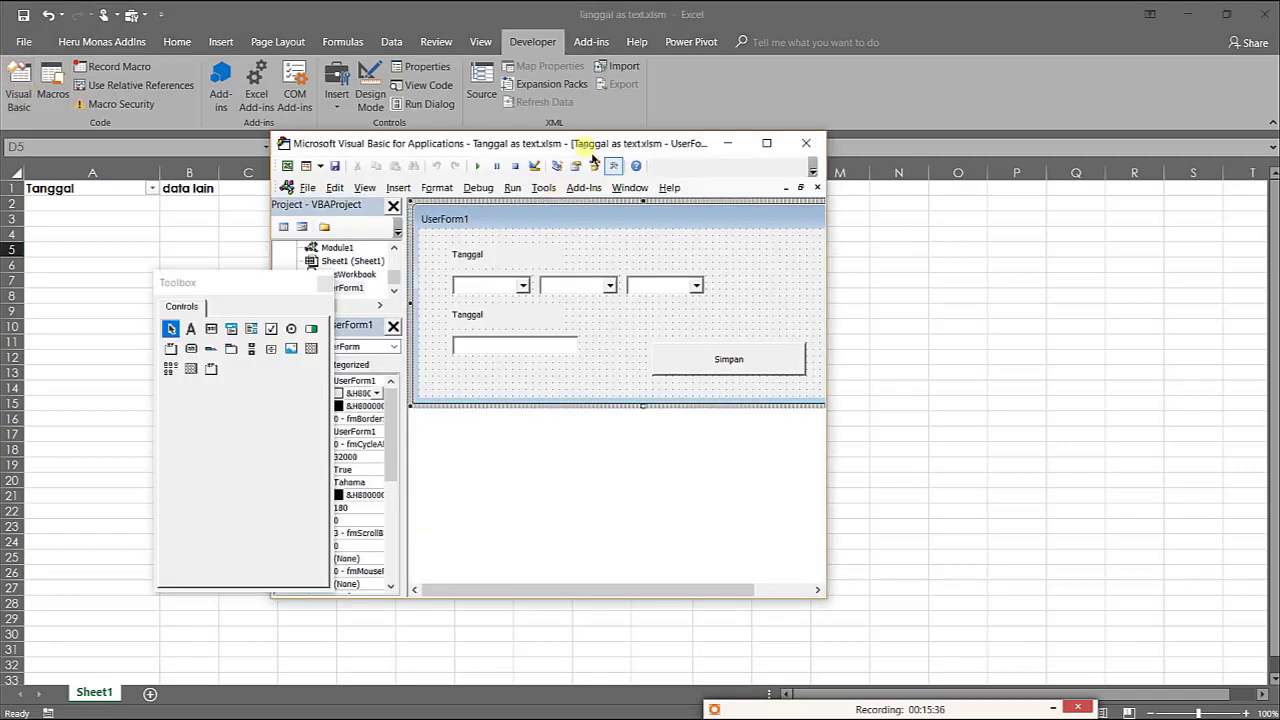
double_click(592, 148)
click(487, 235)
double_click(489, 237)
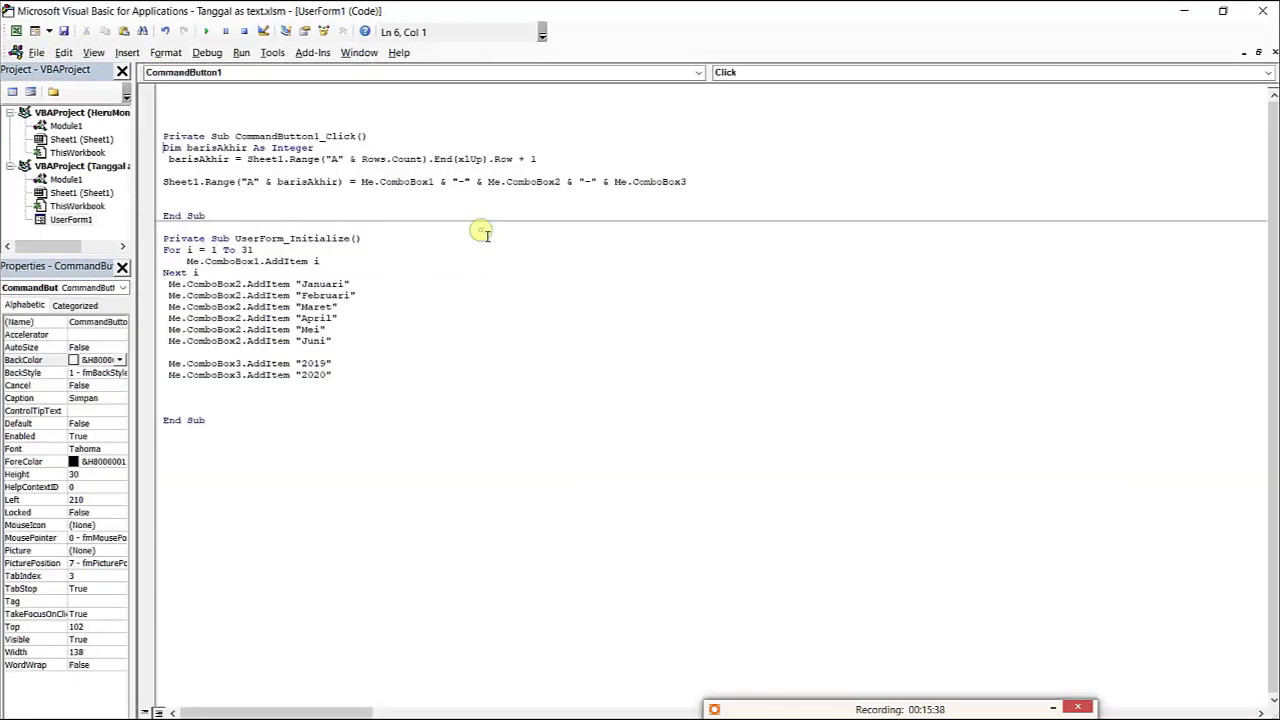
click(531, 205)
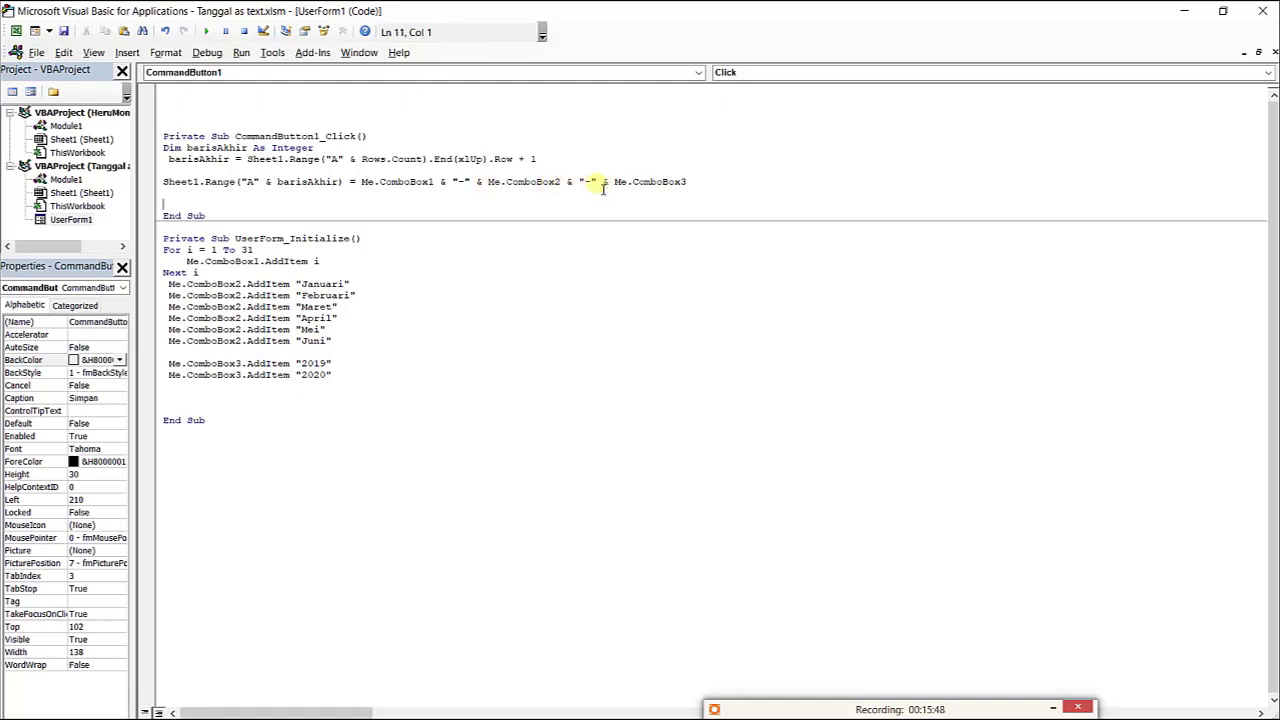
Delete the ComboBox1 and ComboBox2 parts so only Me.ComboBox3 goes into column A
drag(597, 183, 361, 190)
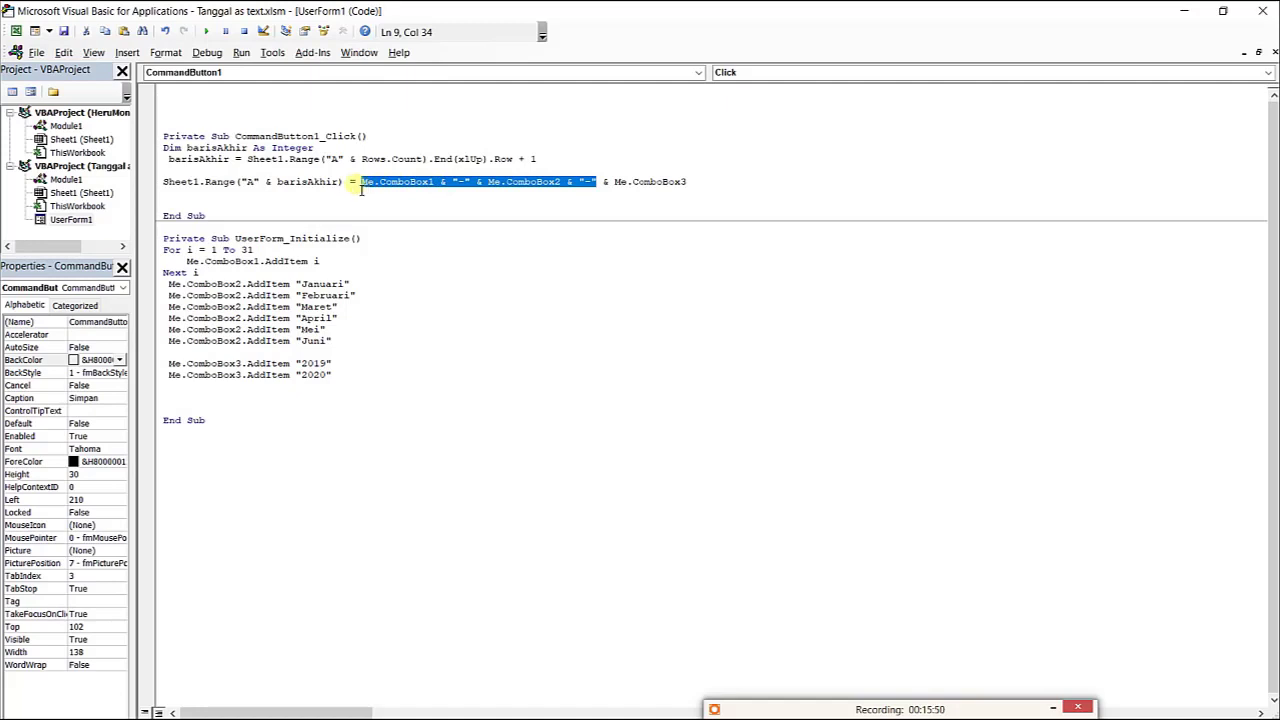
key(Delete)
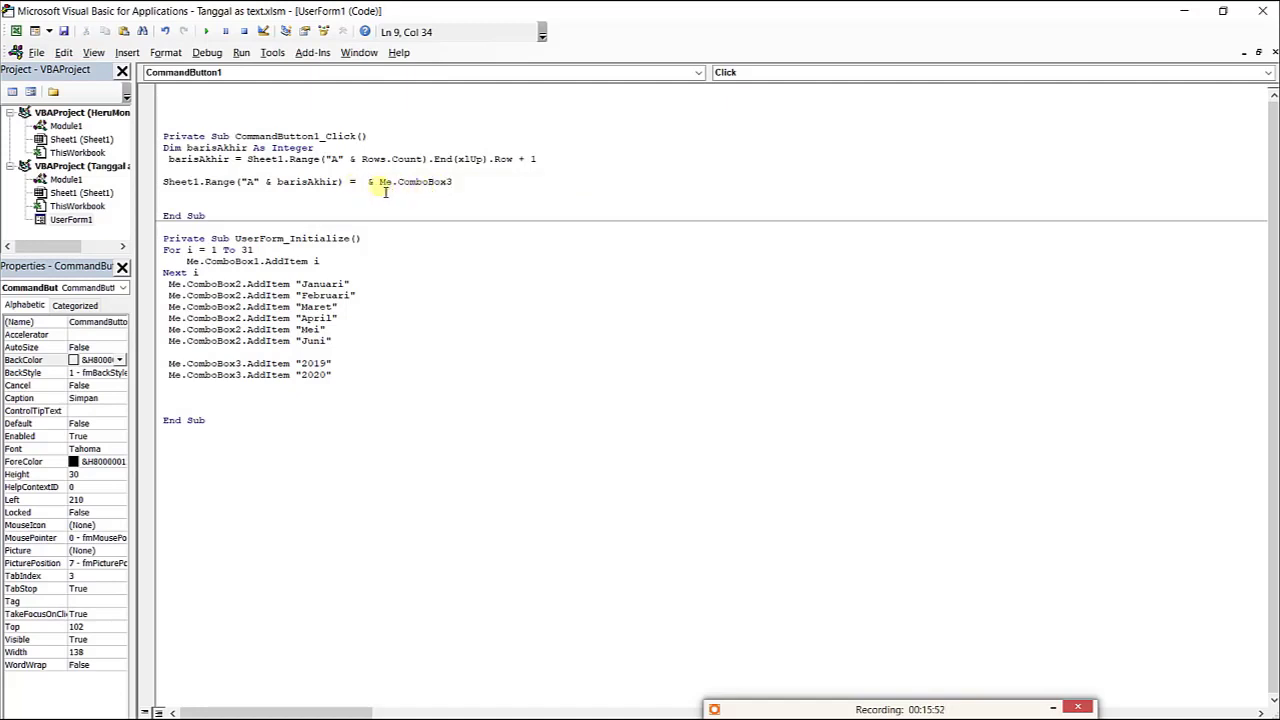
key(Delete)
key(Delete)
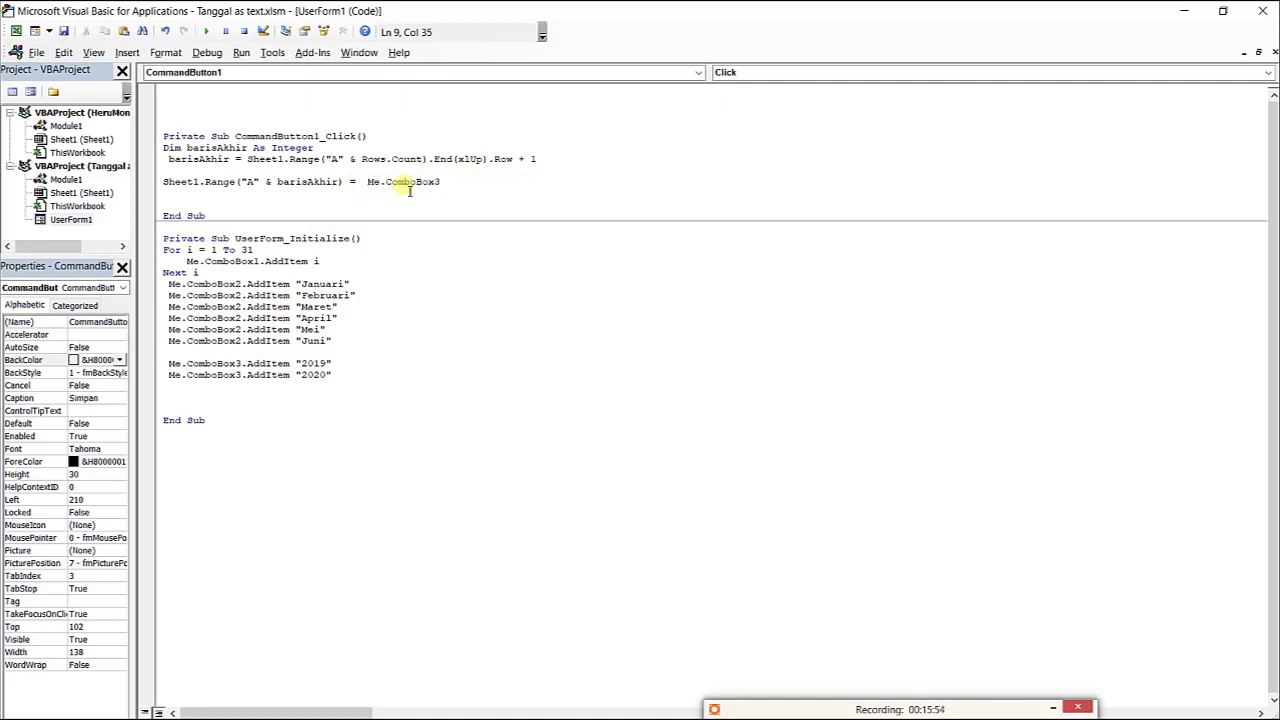
click(455, 185)
click(70, 219)
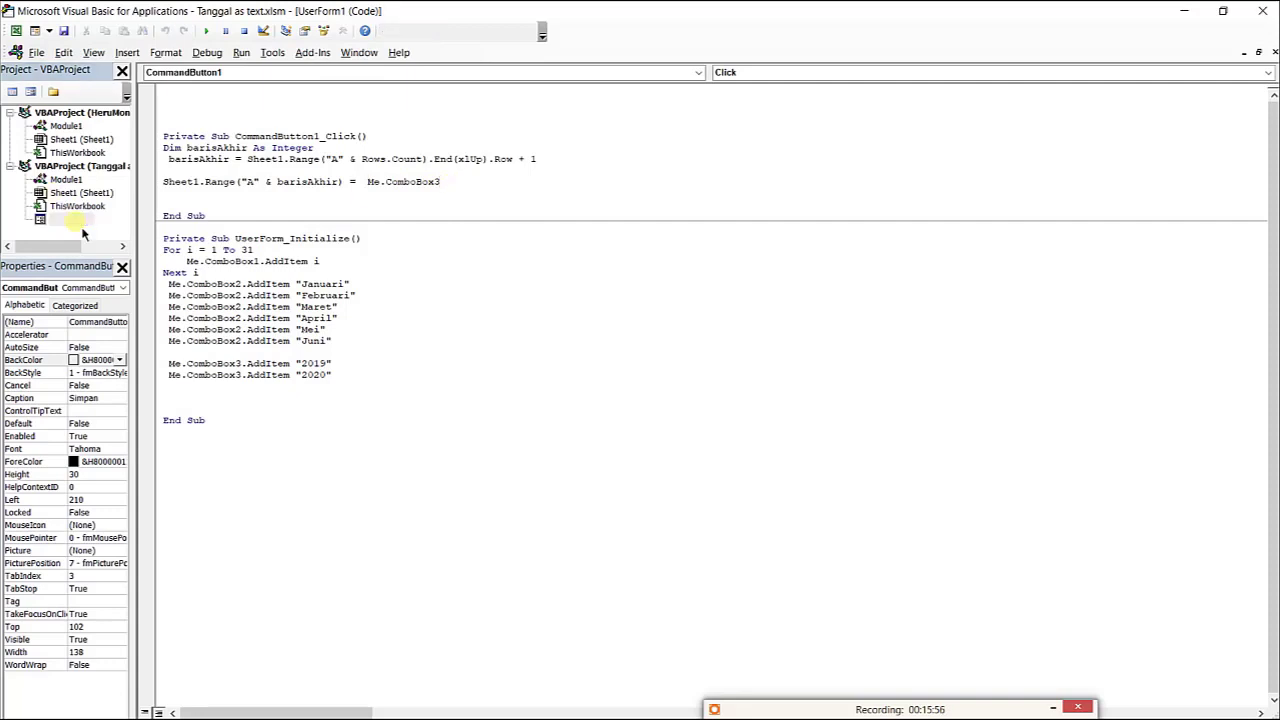
double_click(80, 224)
click(385, 150)
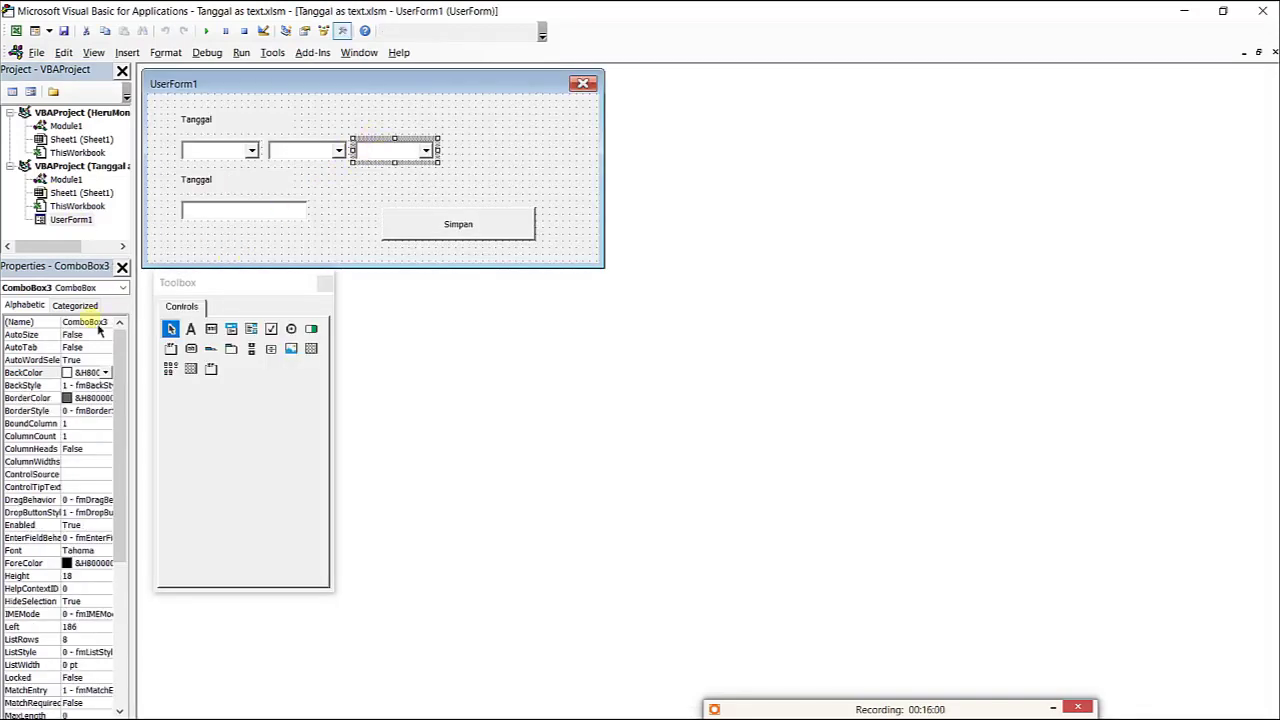
click(282, 152)
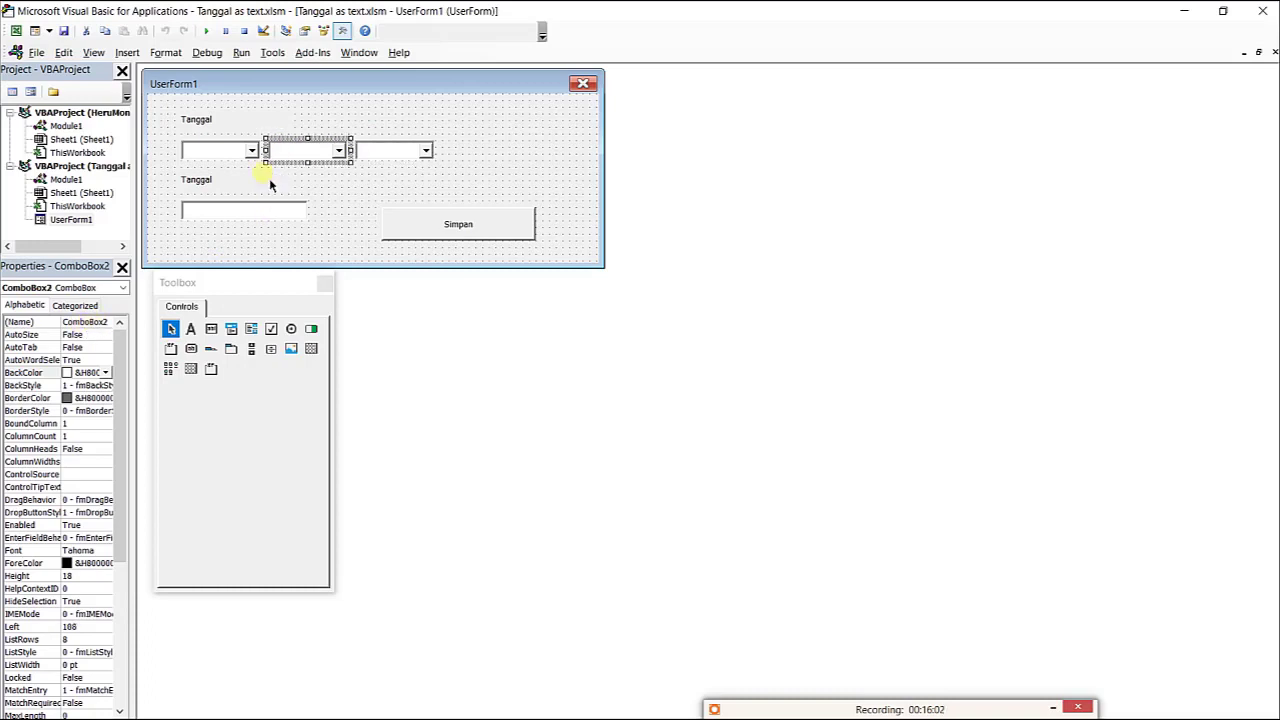
click(202, 151)
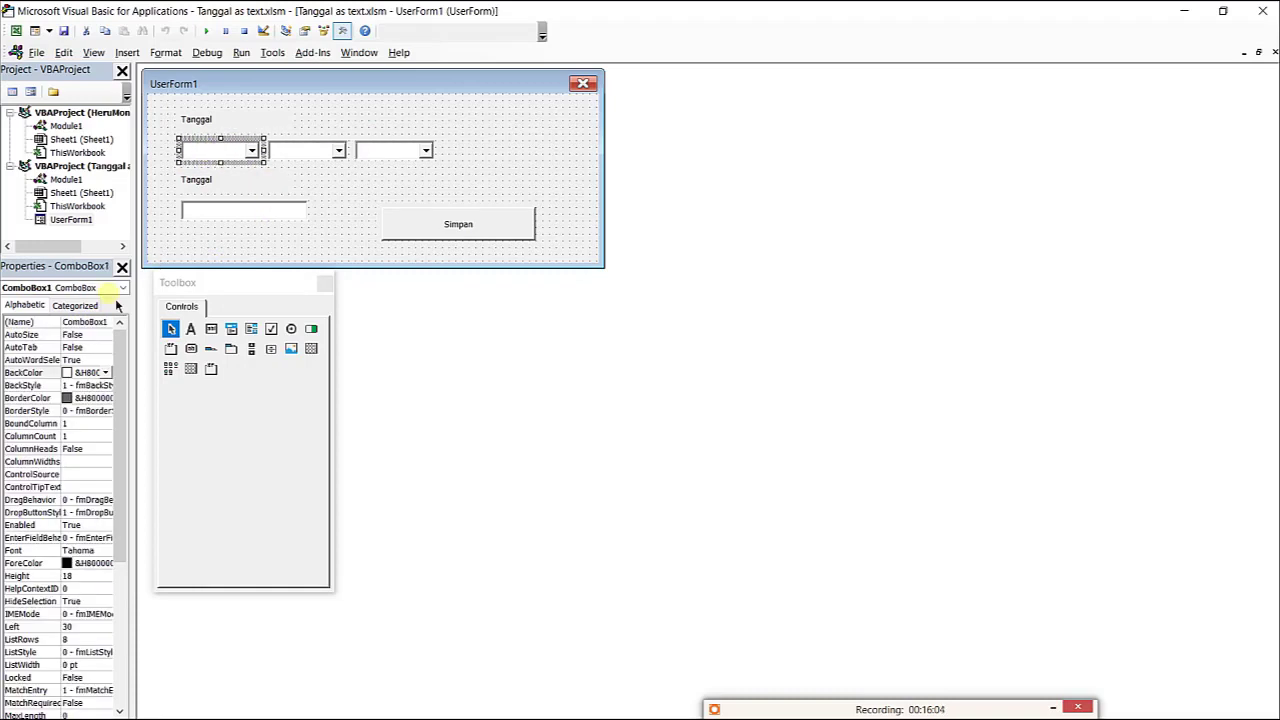
double_click(490, 230)
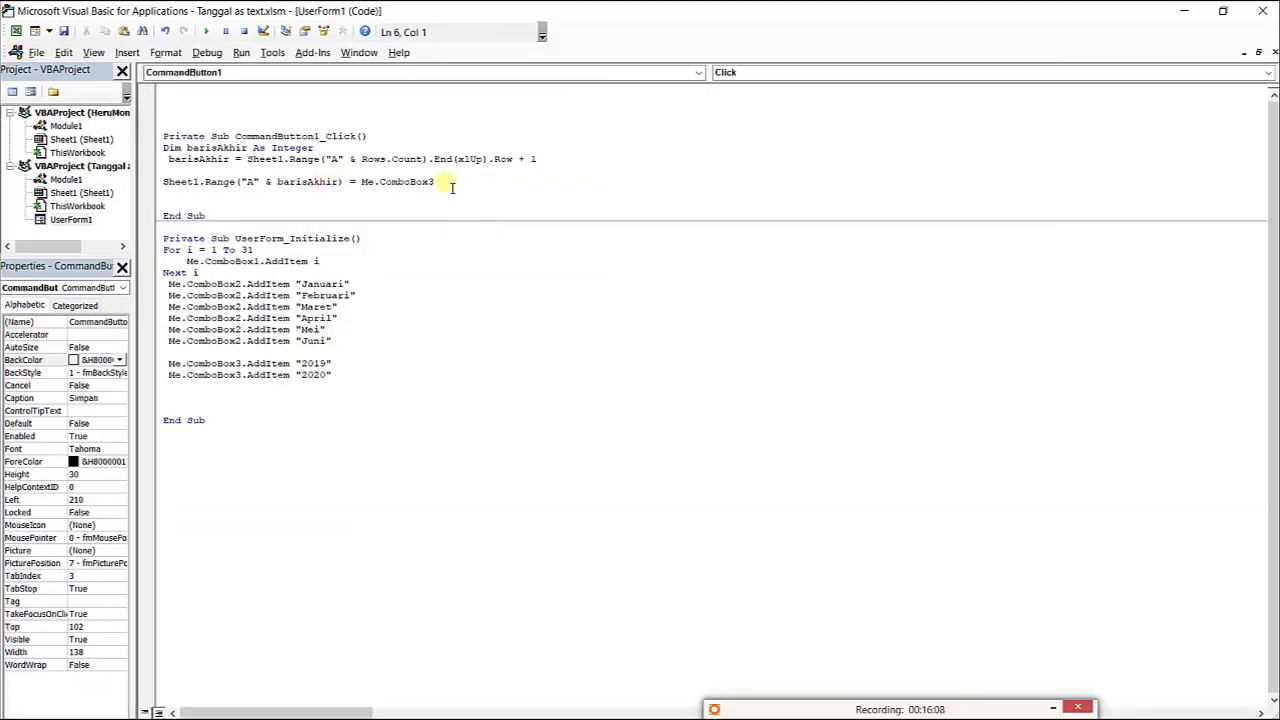
Extend the save line after Me.ComboBox3 with & "/" & Me.ComboBox2 & "/" & Me.ComboBox1
click(452, 187)
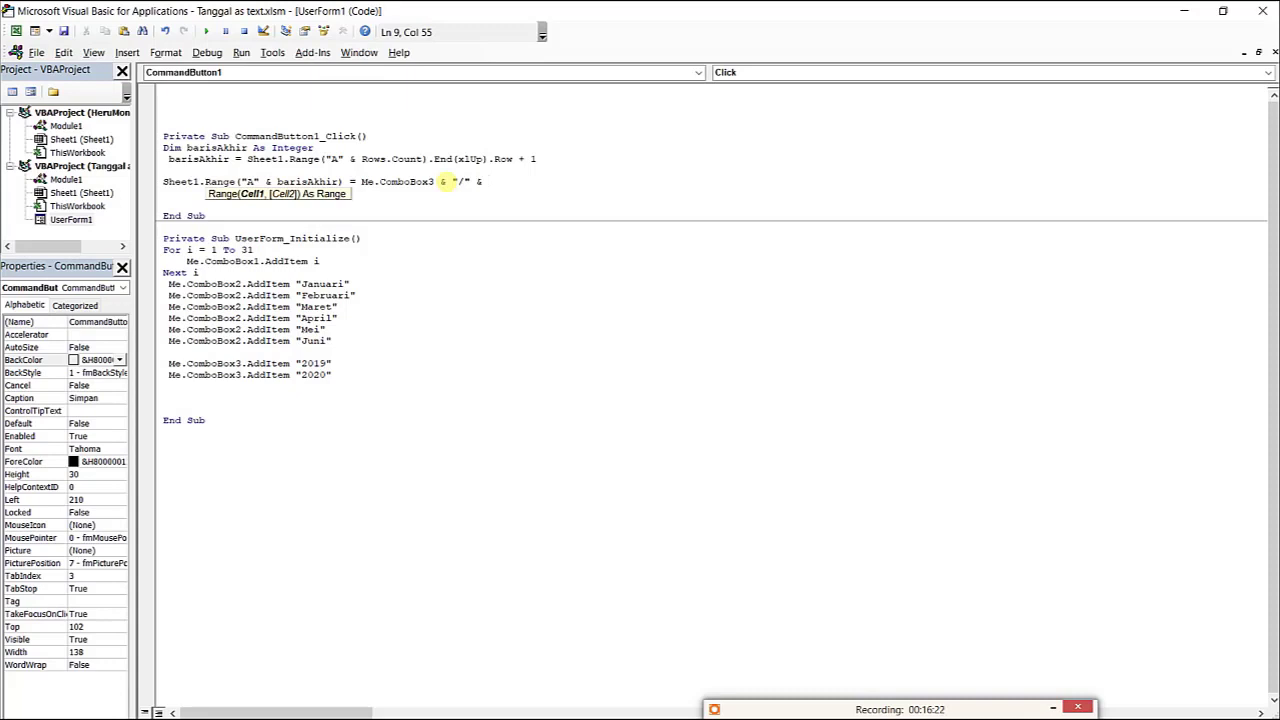
text(.)
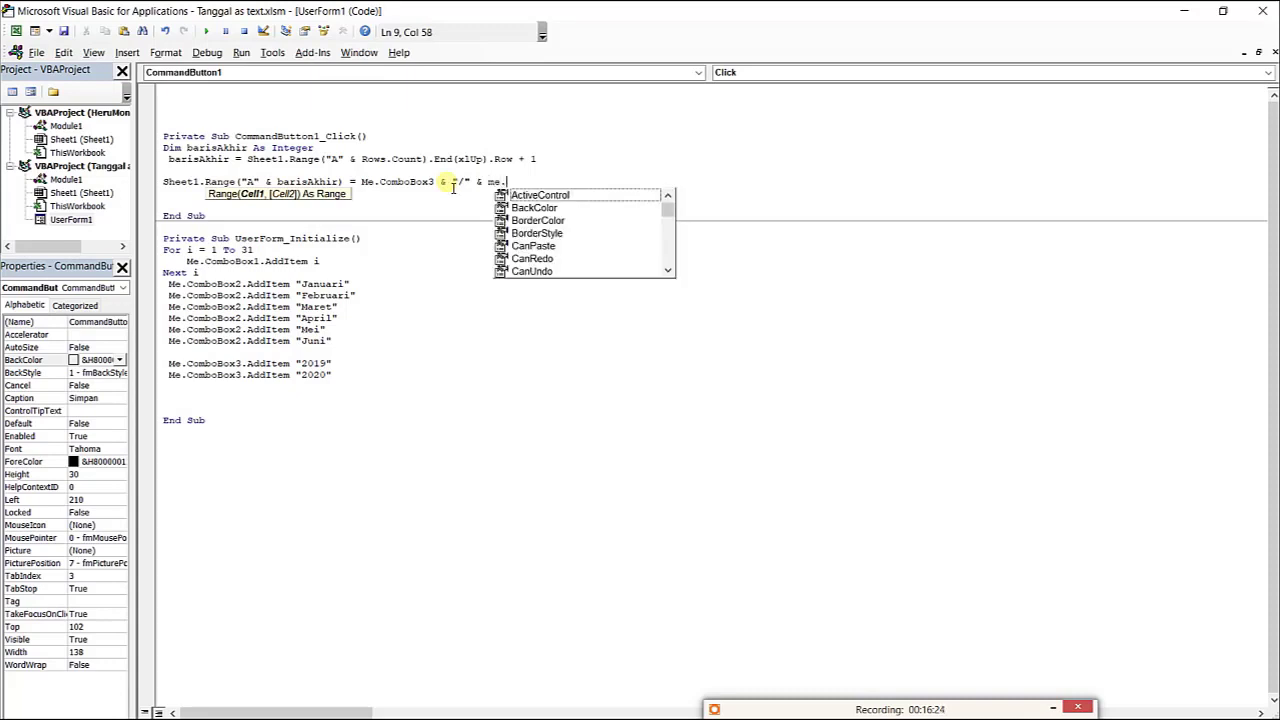
text(co)
key(Down)
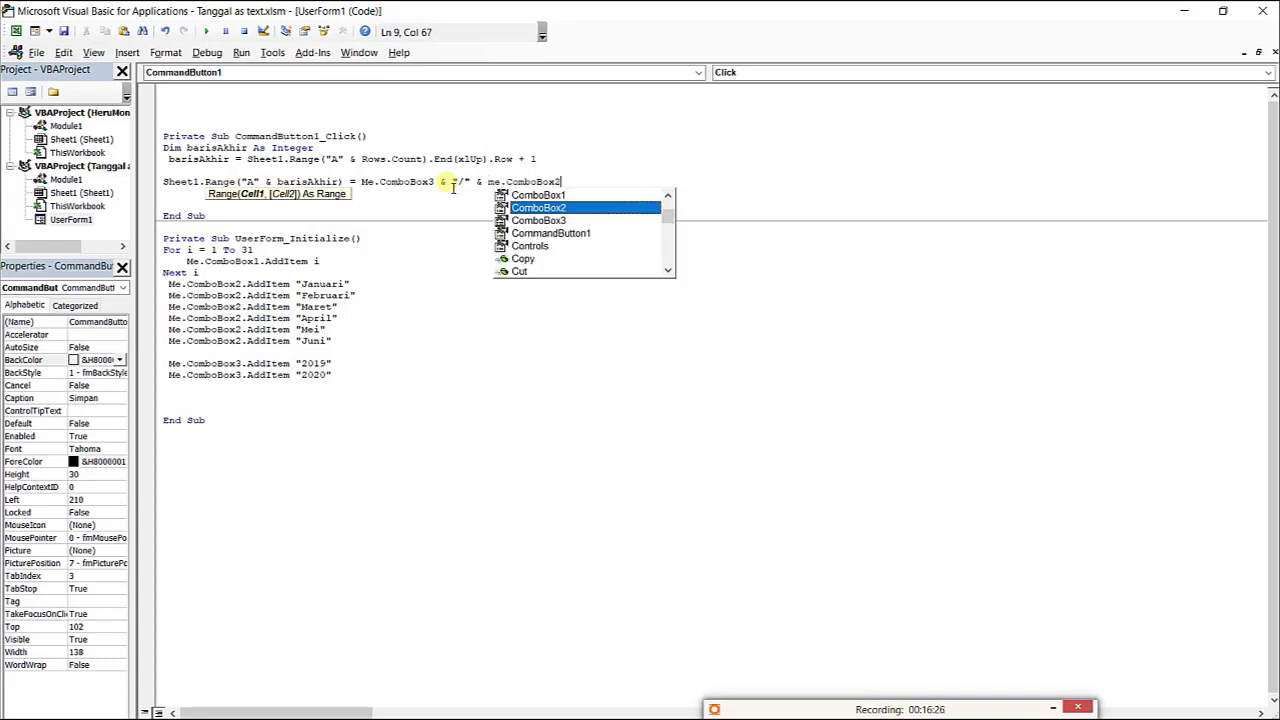
key(Tab)
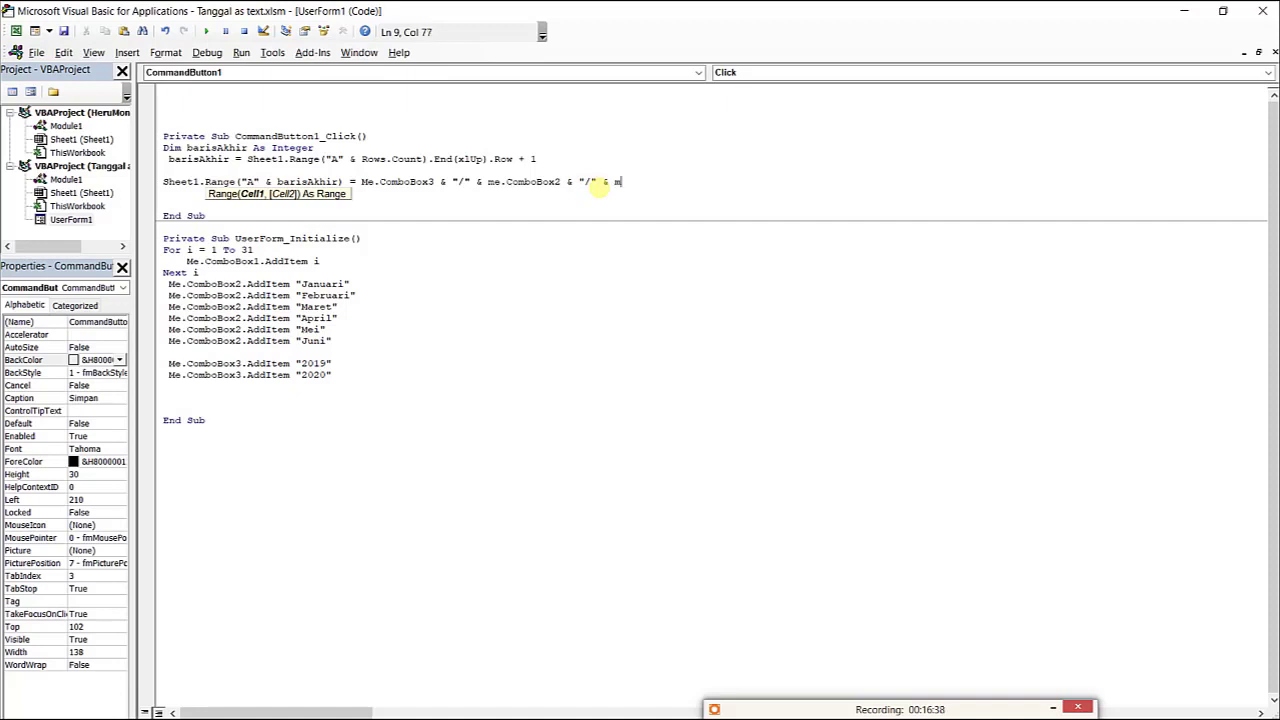
text(e.c)
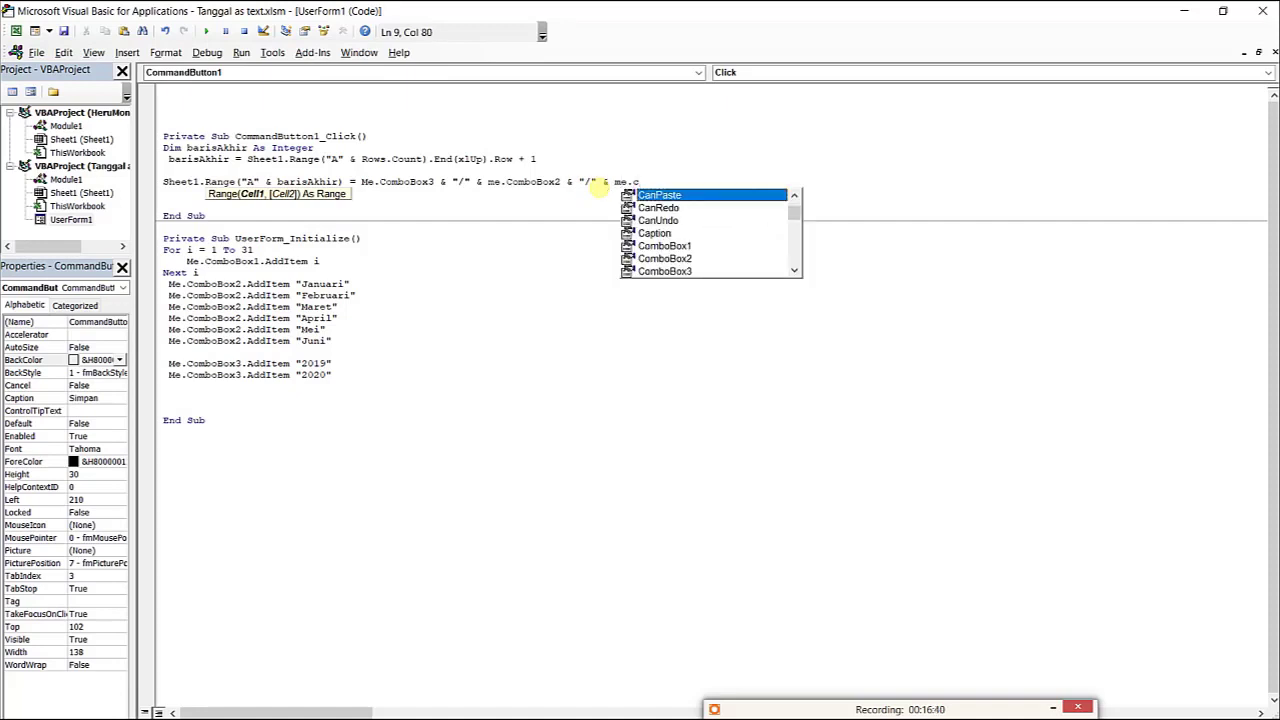
key(Down)
key(Down)
key(Down)
key(Down)
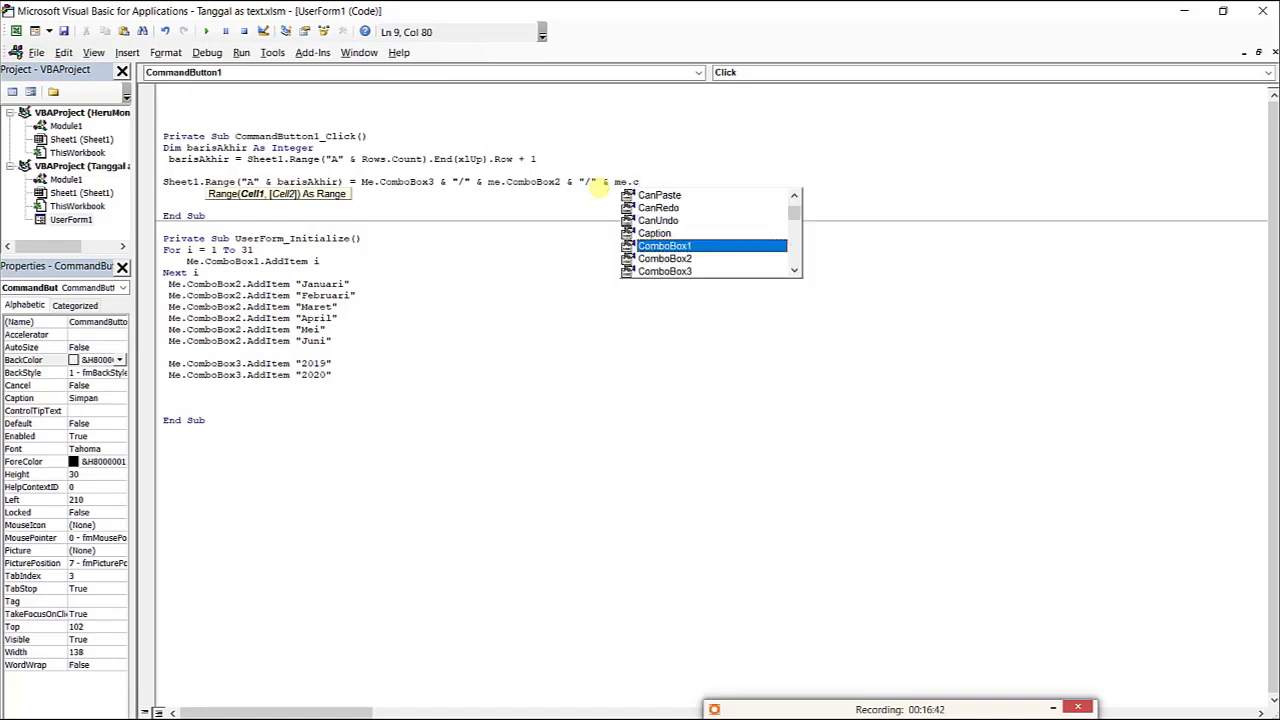
key(Tab)
click(478, 208)
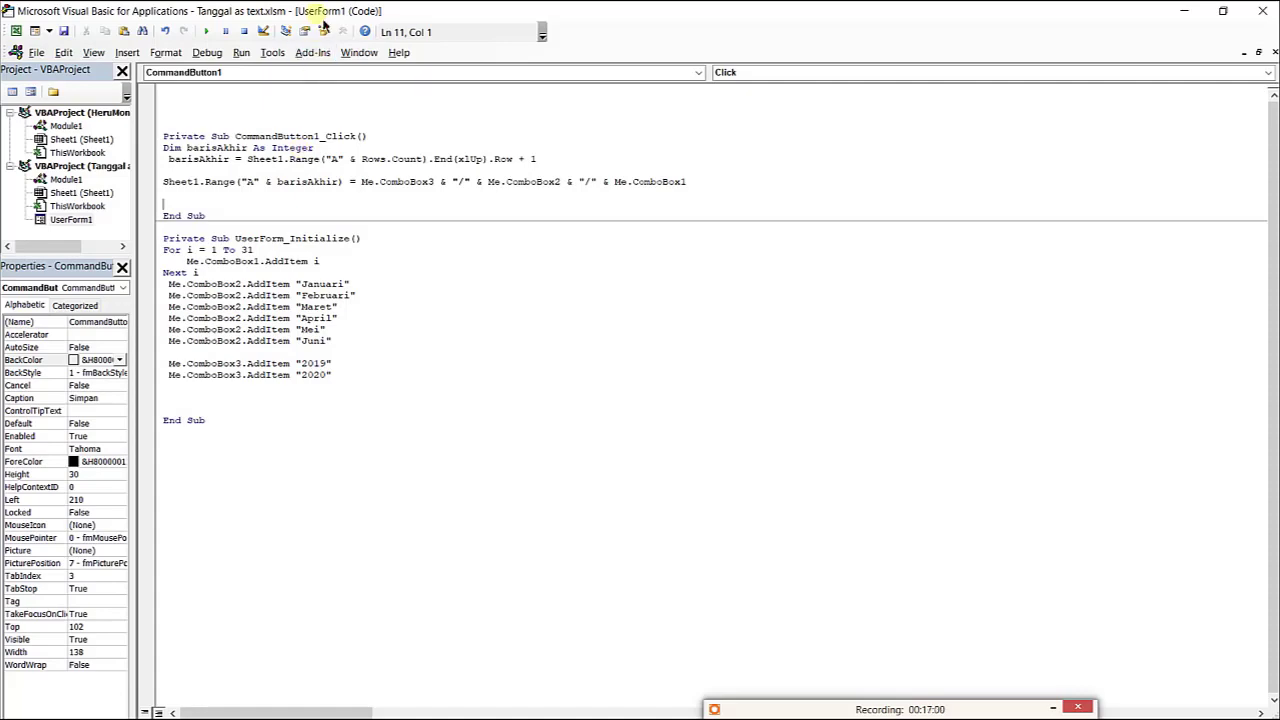
Back on Sheet1, give A2:A11 under Tanggal the Short Date format and a yellow fill
mouse_move(316, 10)
mouse_down()
mouse_move(330, 30)
mouse_move(788, 85)
mouse_up()
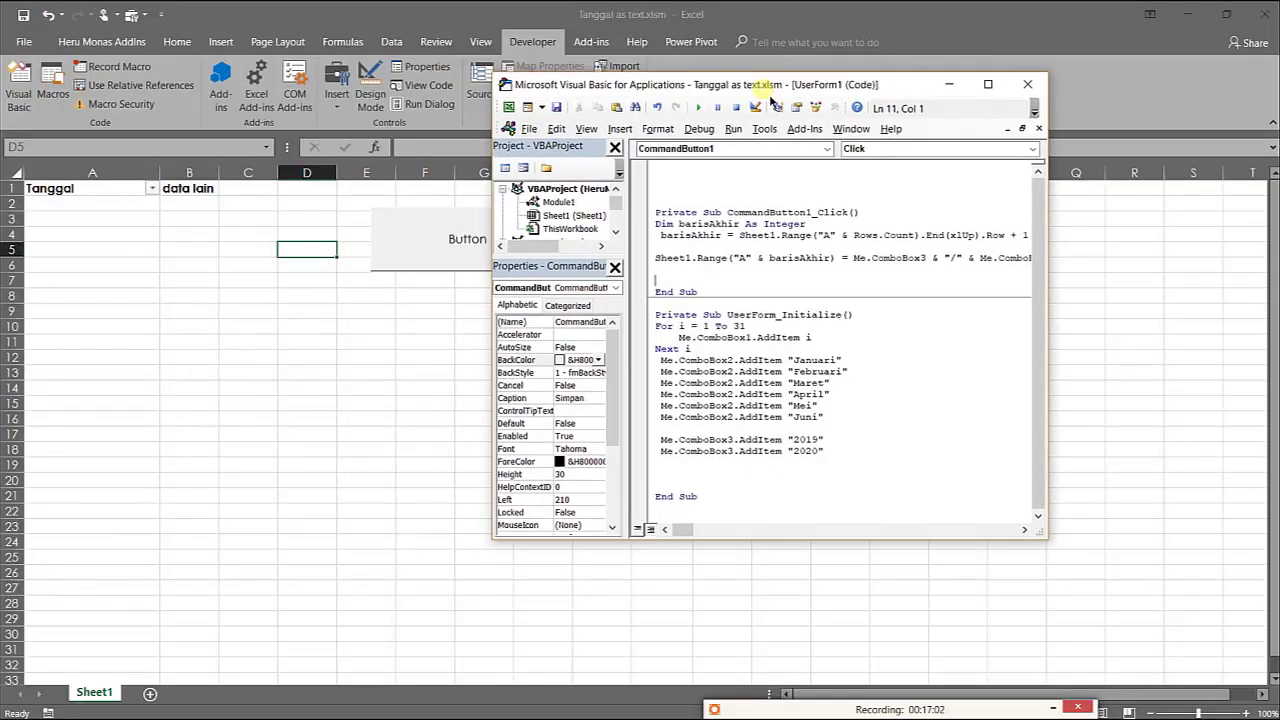
click(179, 265)
drag(126, 206, 117, 341)
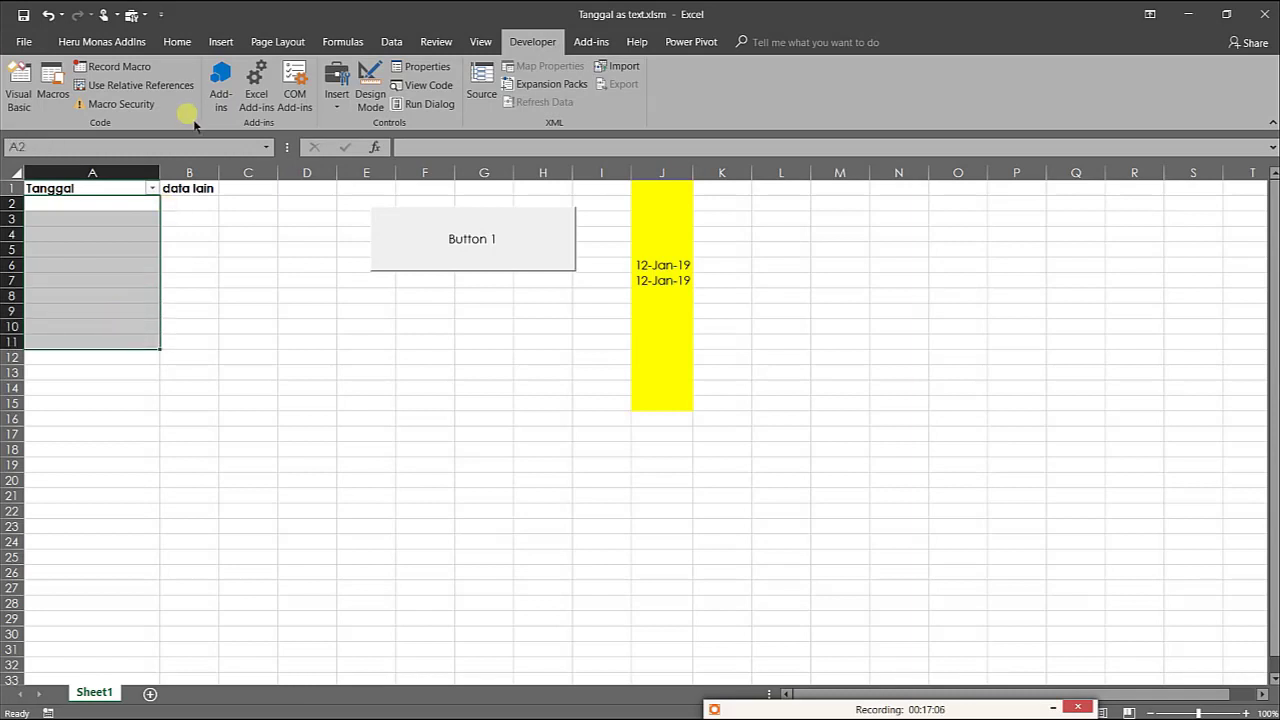
click(178, 42)
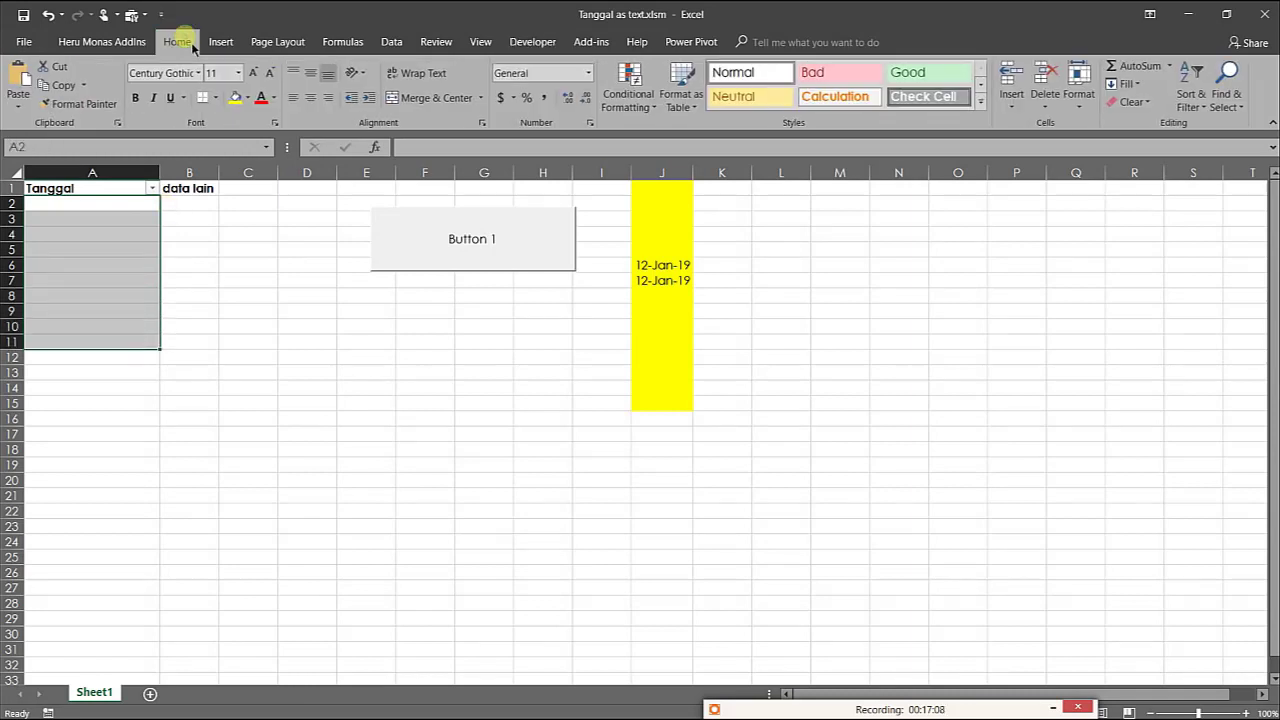
click(590, 74)
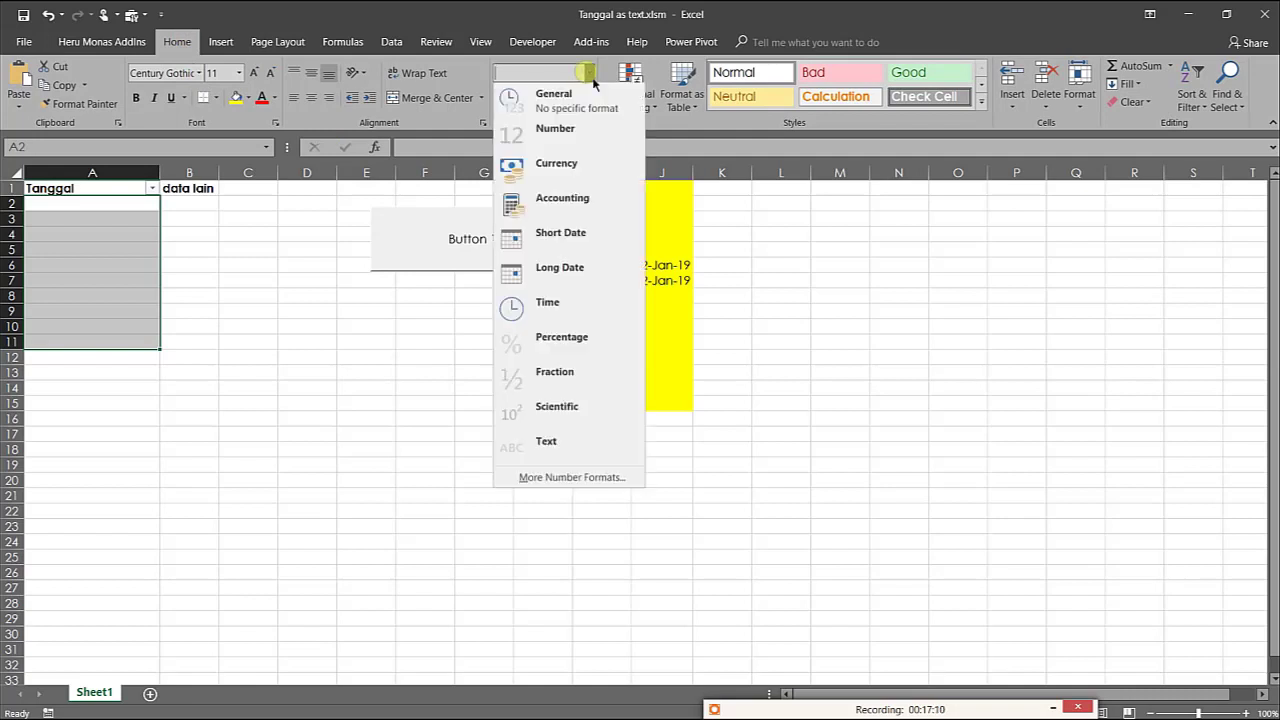
click(552, 240)
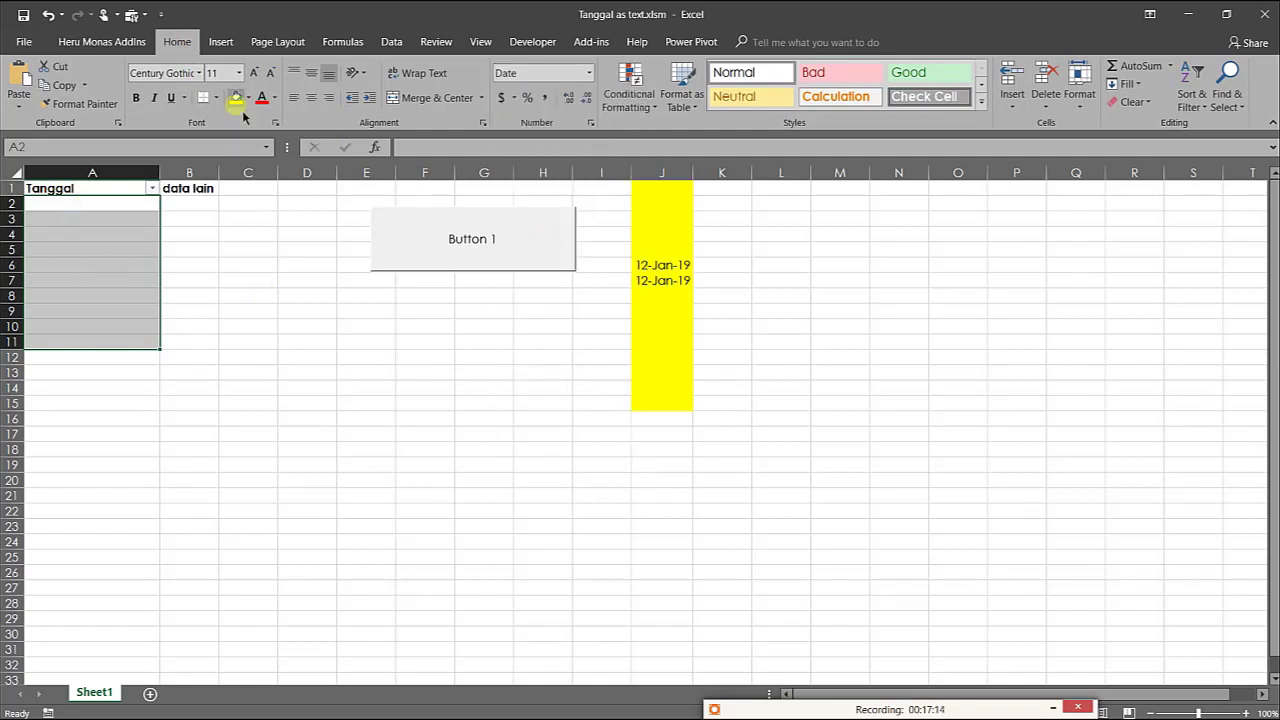
click(236, 97)
click(192, 236)
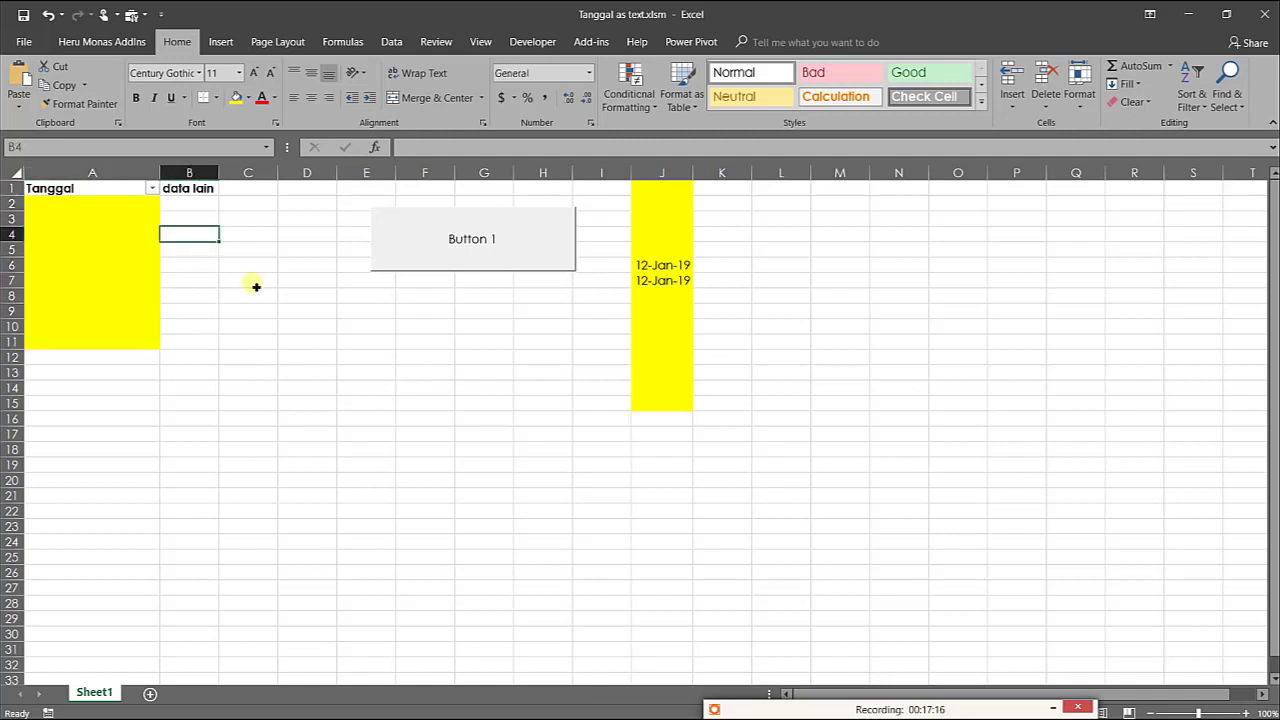
Try the date form with day 2 and the month list, then close it
click(399, 269)
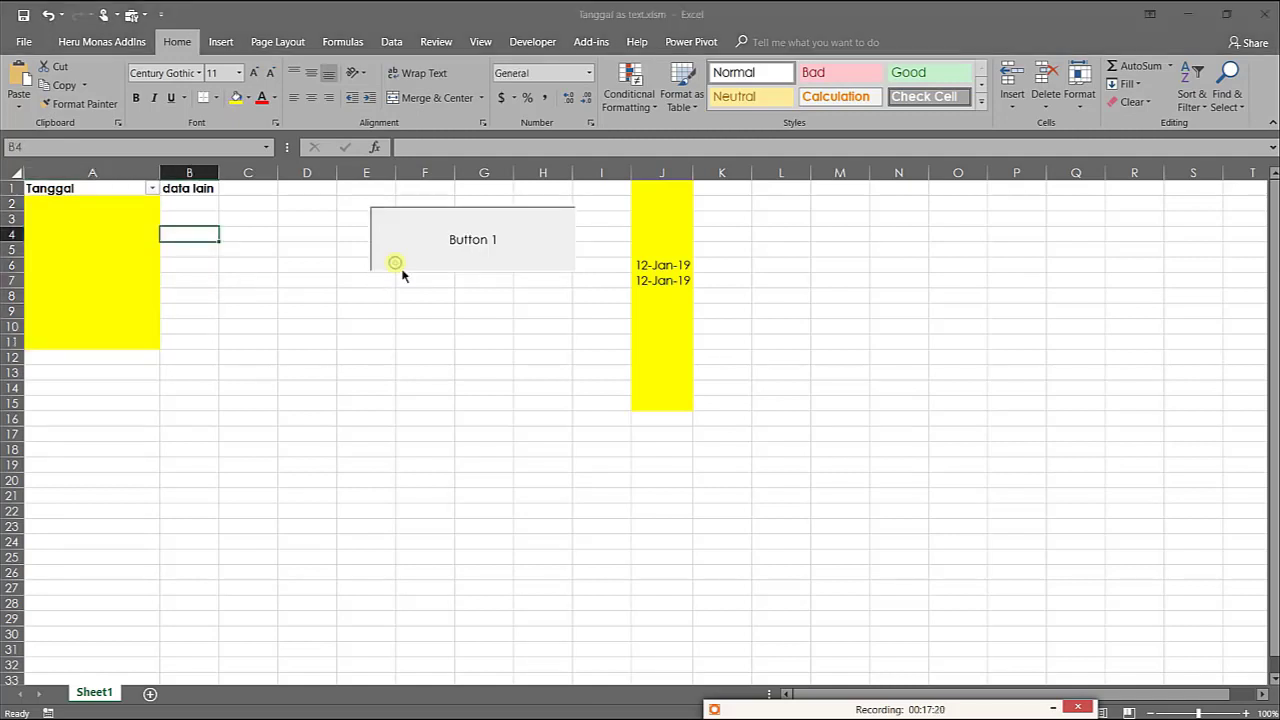
click(521, 344)
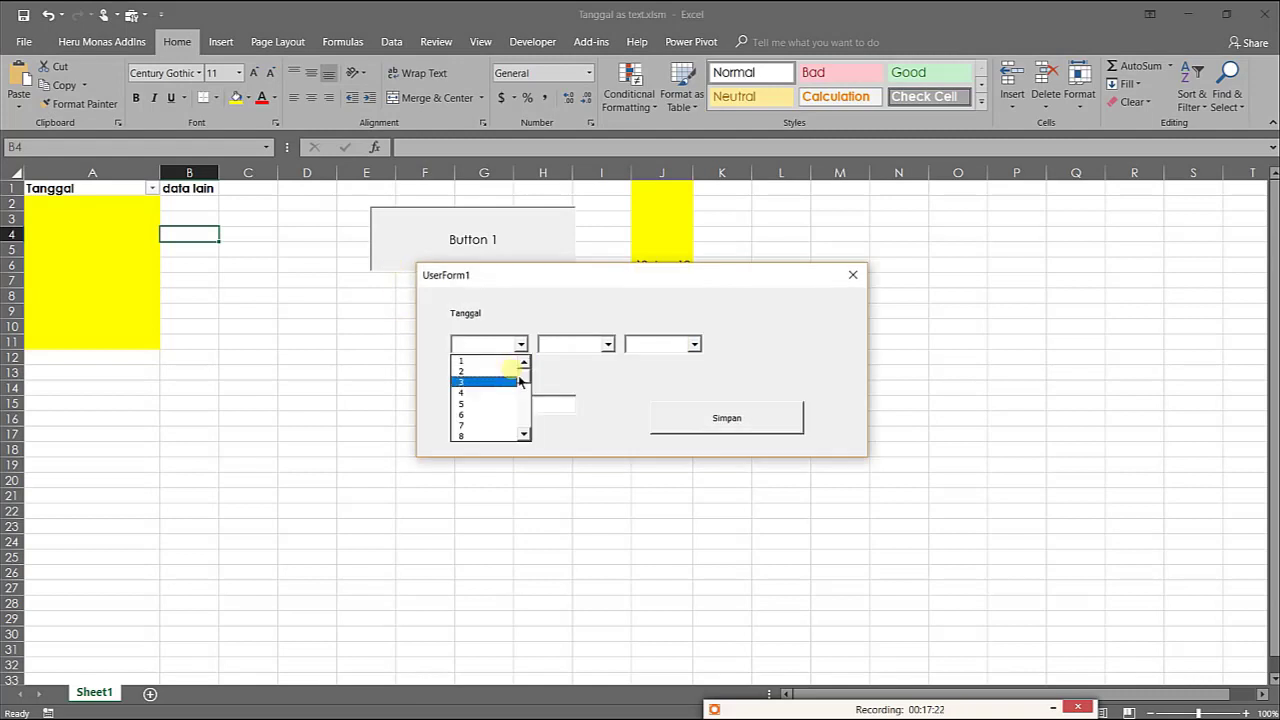
click(508, 371)
click(608, 343)
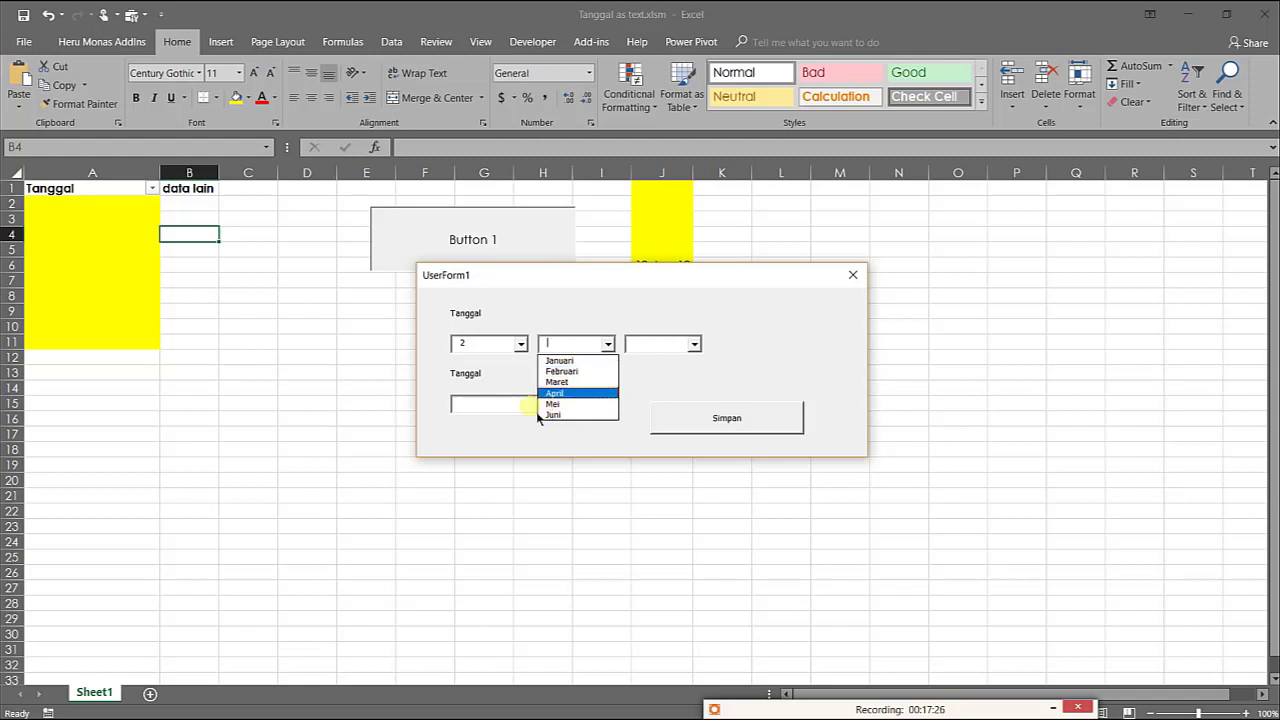
click(853, 275)
click(853, 275)
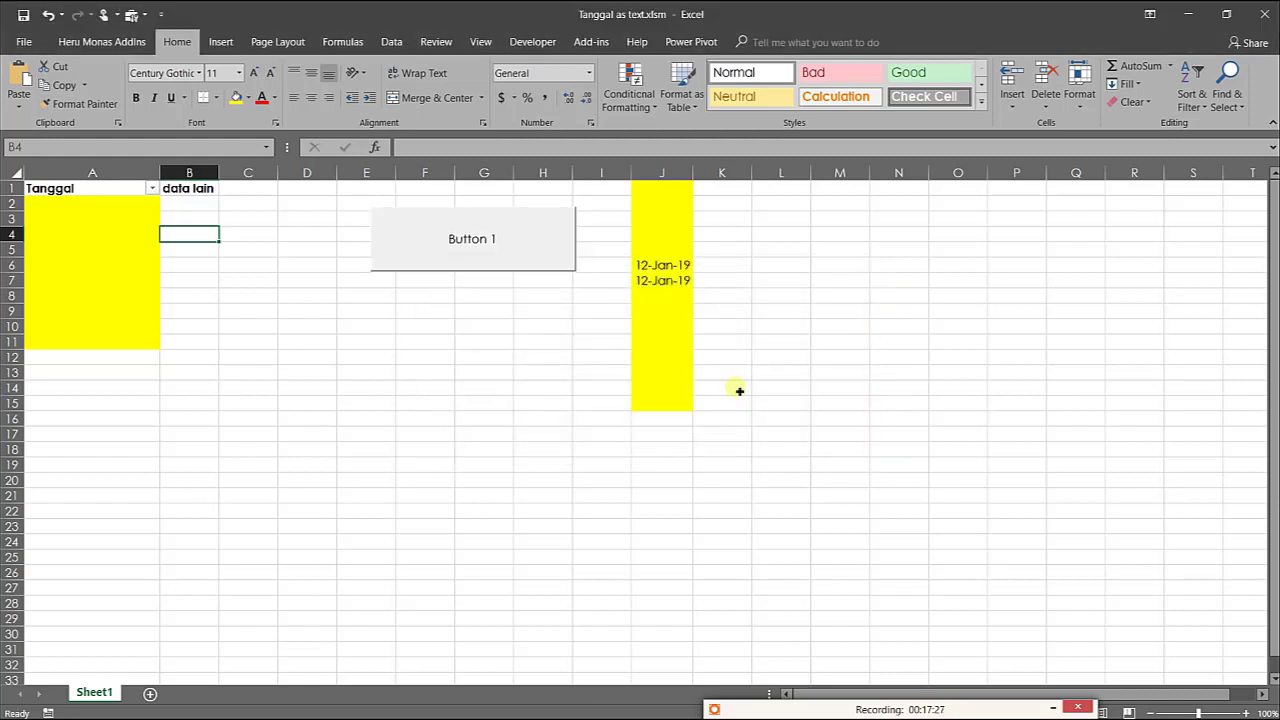
click(522, 326)
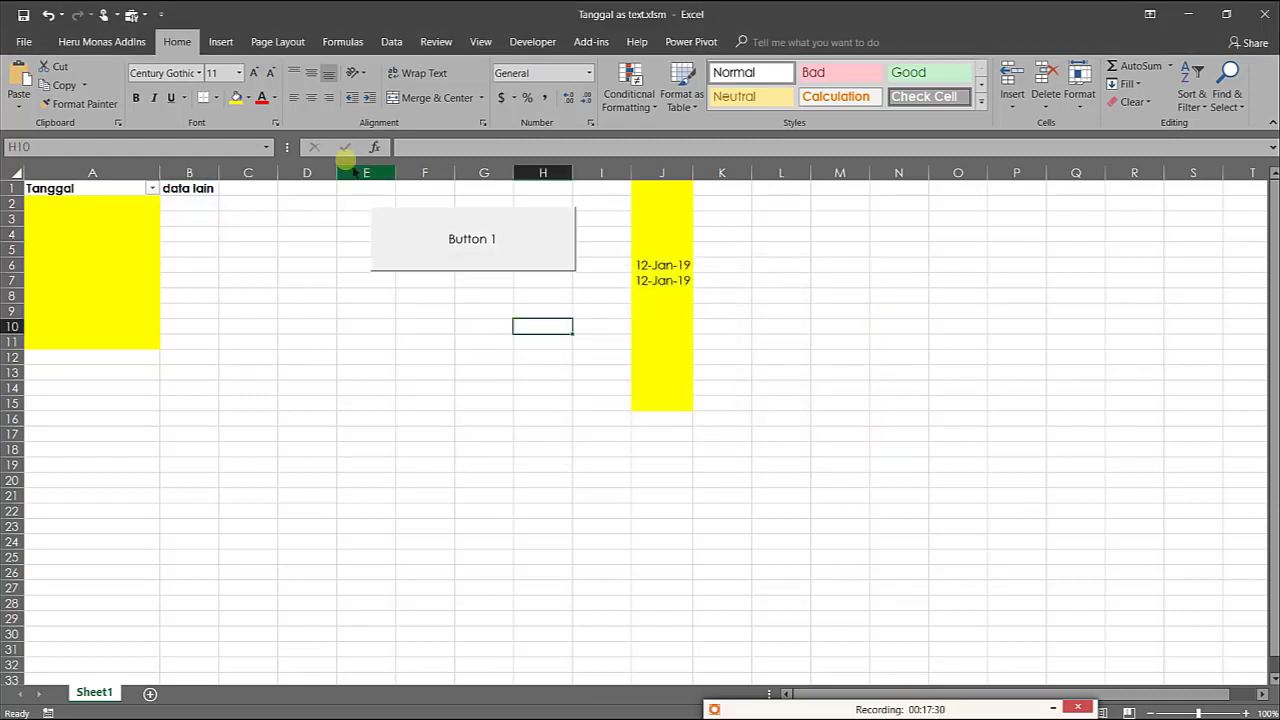
click(530, 41)
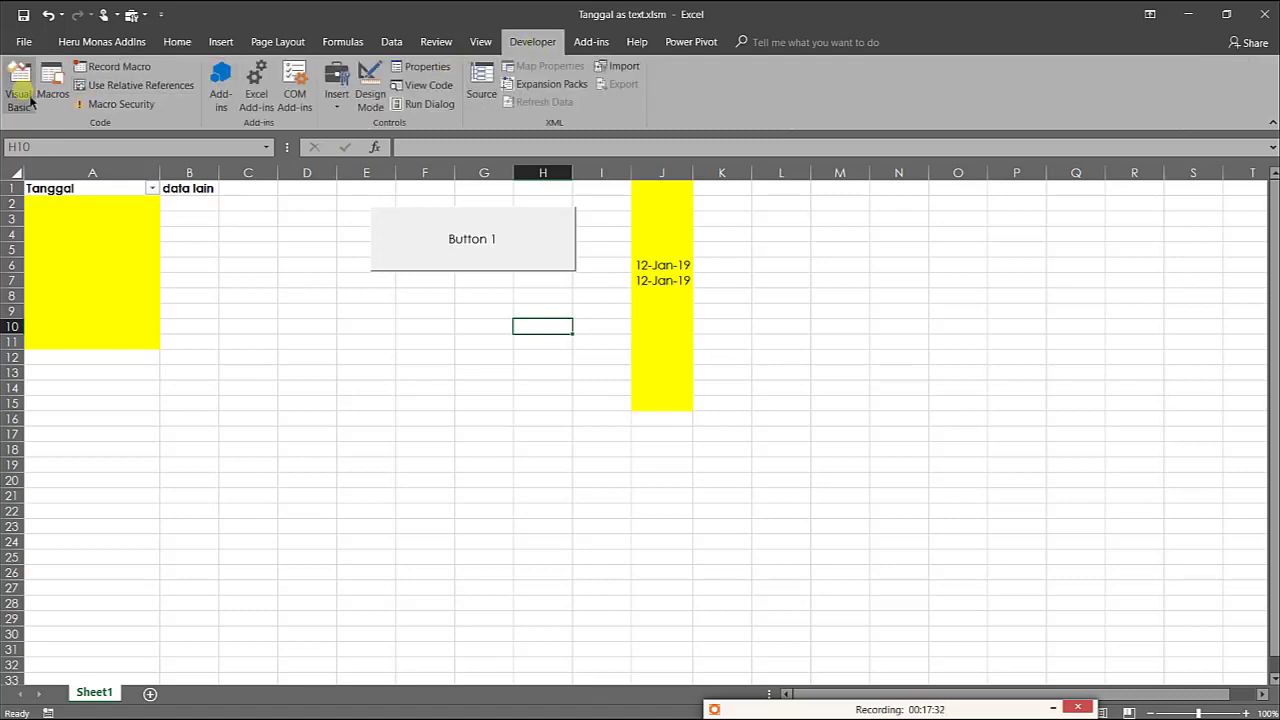
Open UserForm1's code and delete the six Januari–Juni AddItem lines
click(19, 88)
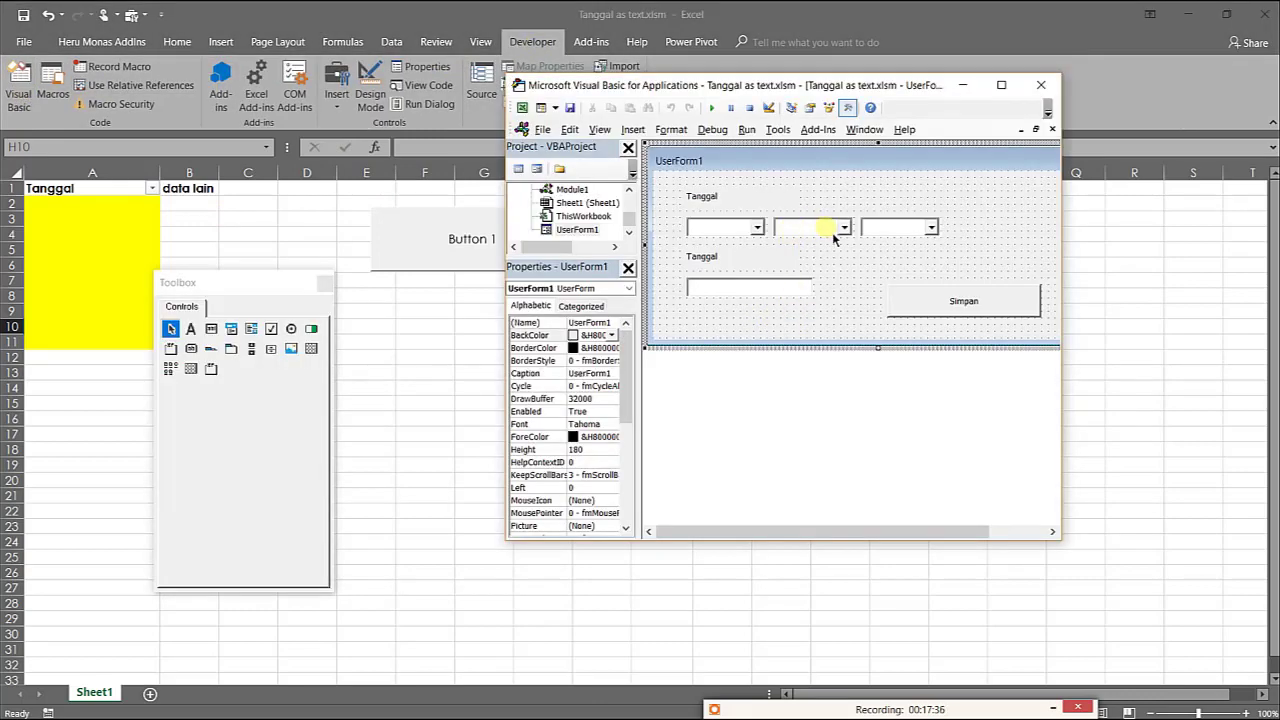
double_click(900, 298)
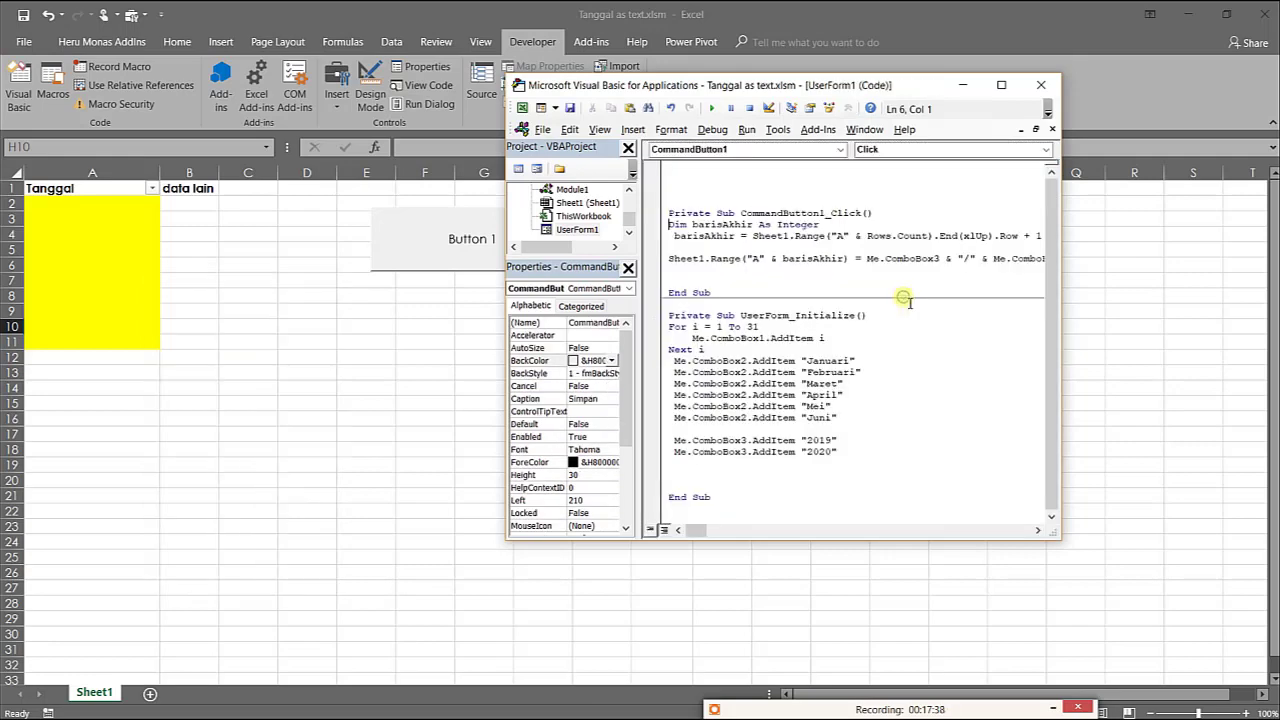
double_click(904, 76)
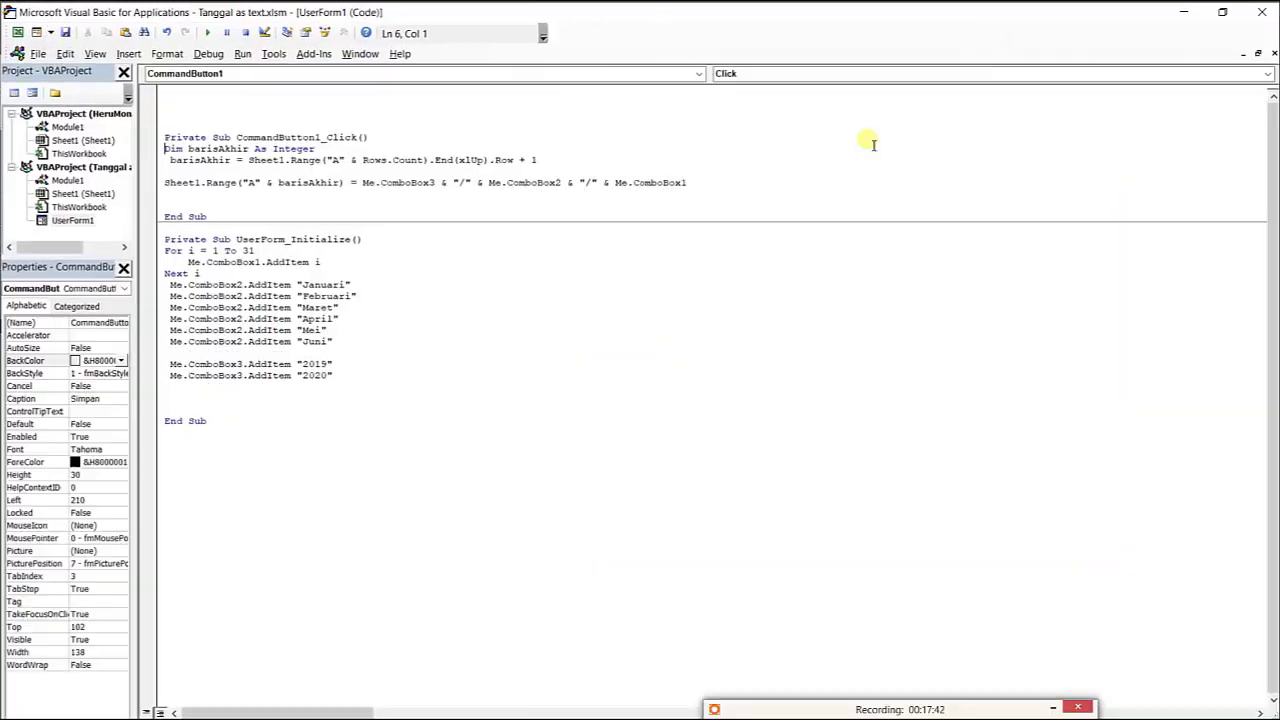
click(1001, 14)
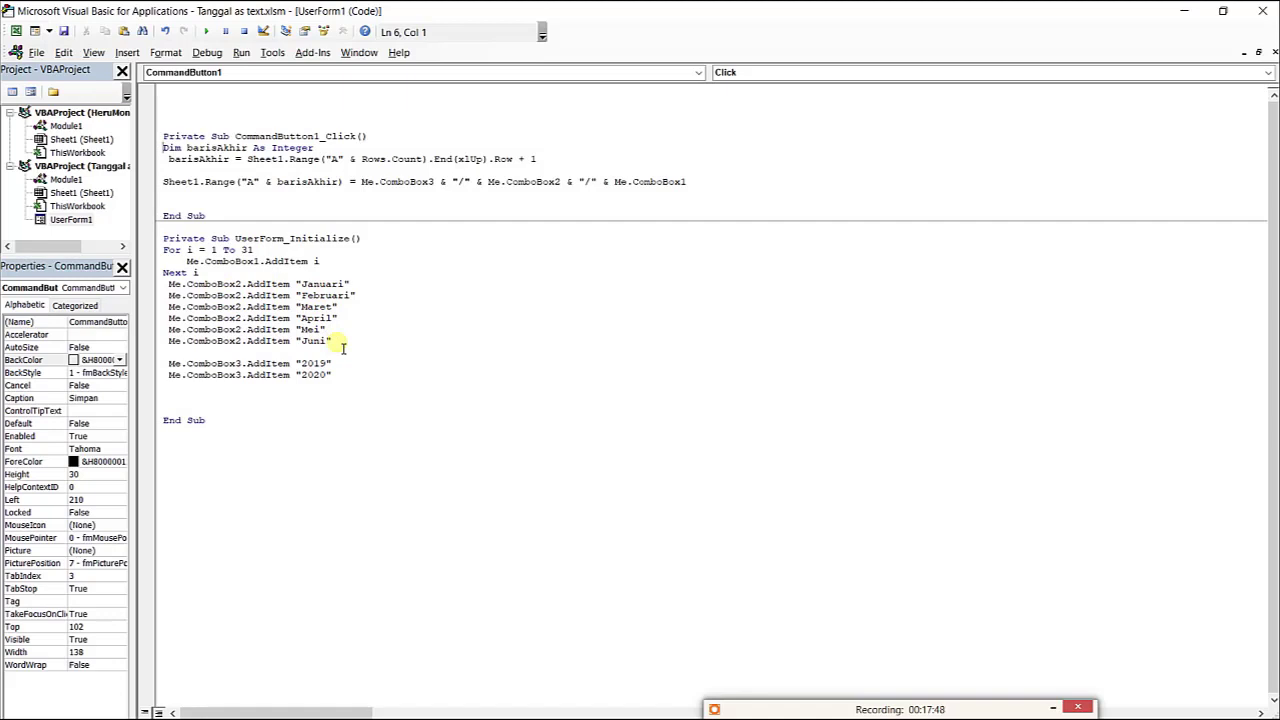
drag(340, 346, 158, 293)
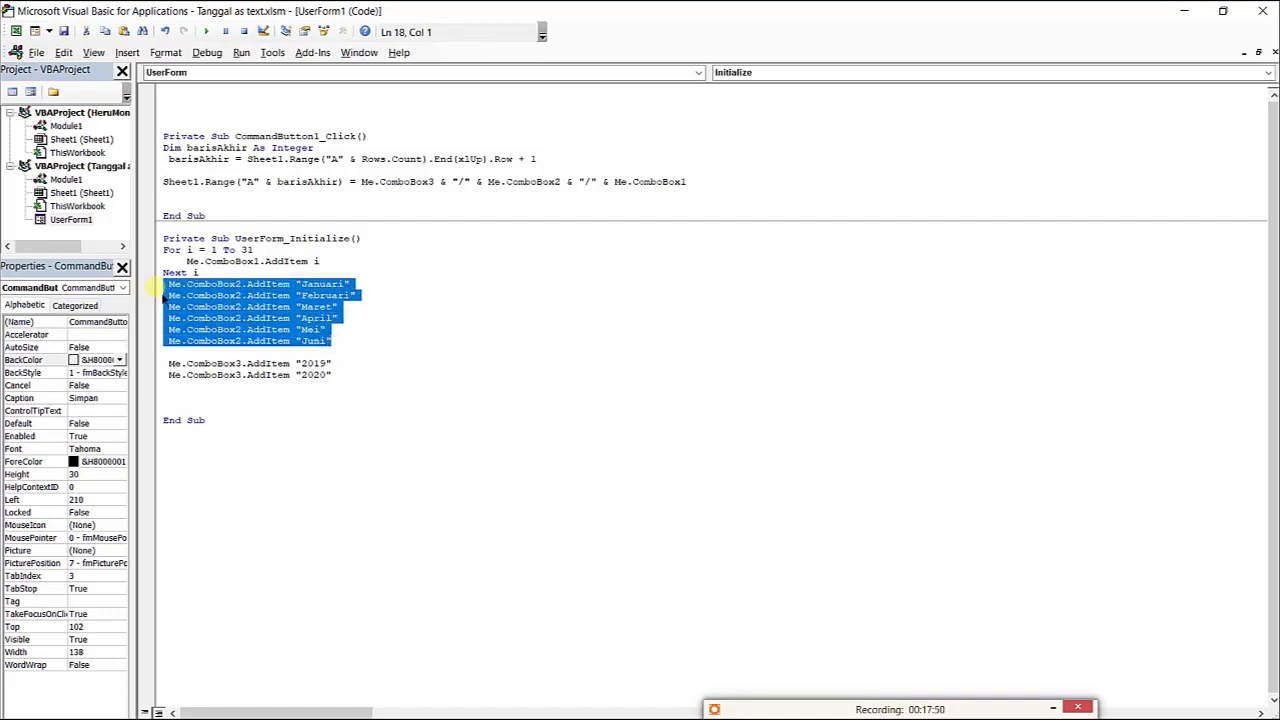
key(Delete)
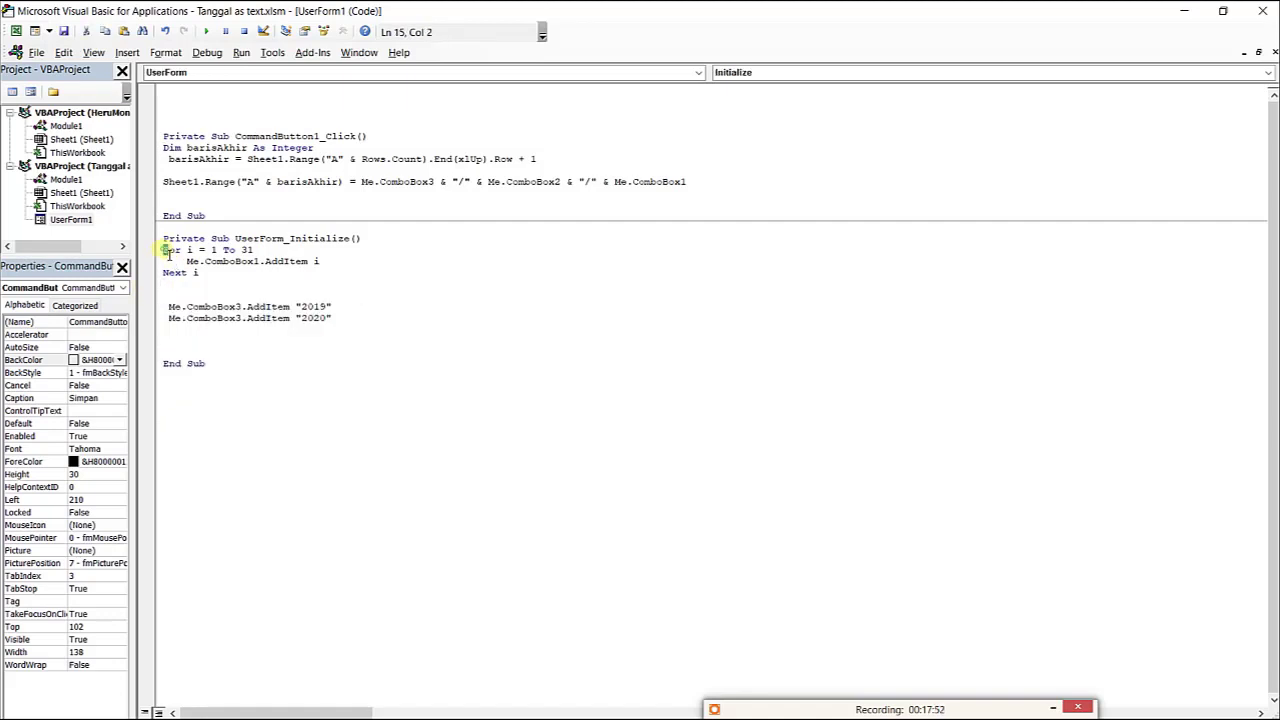
Paste a copy of the For i = 1 To 31 loop below it and change 31 to 12
drag(162, 250, 203, 273)
key(ctrl+c)
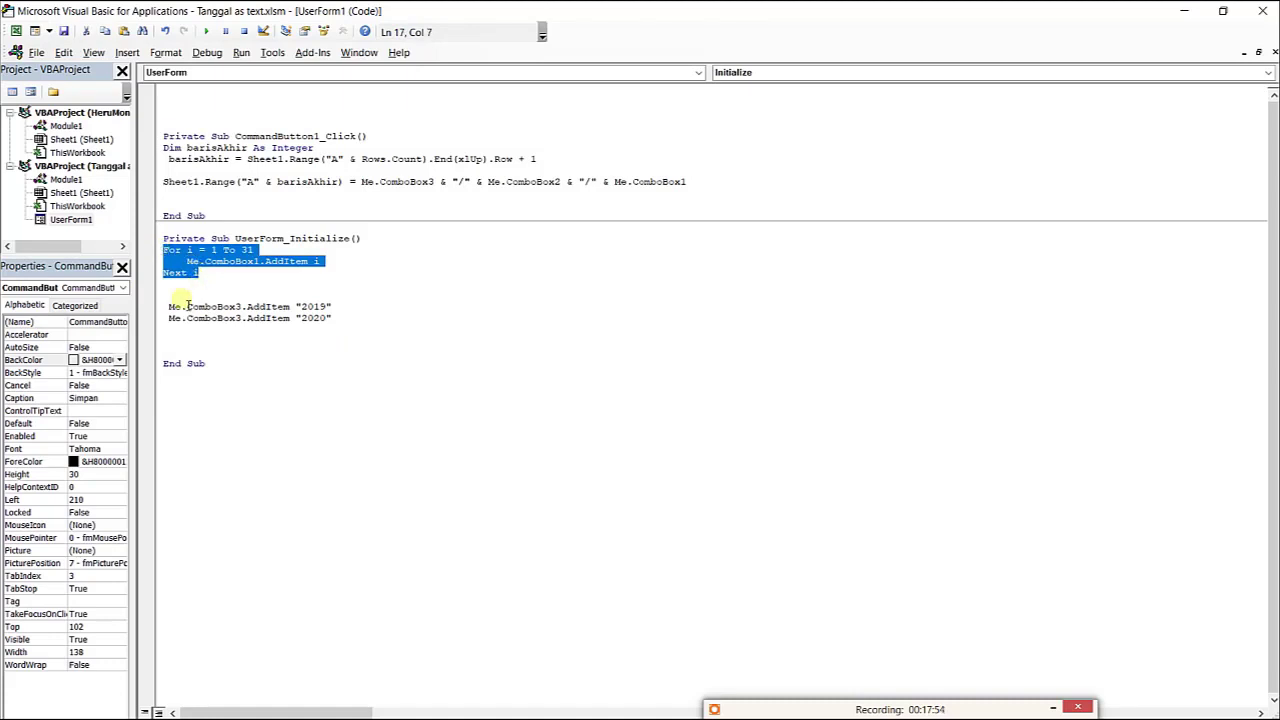
click(171, 290)
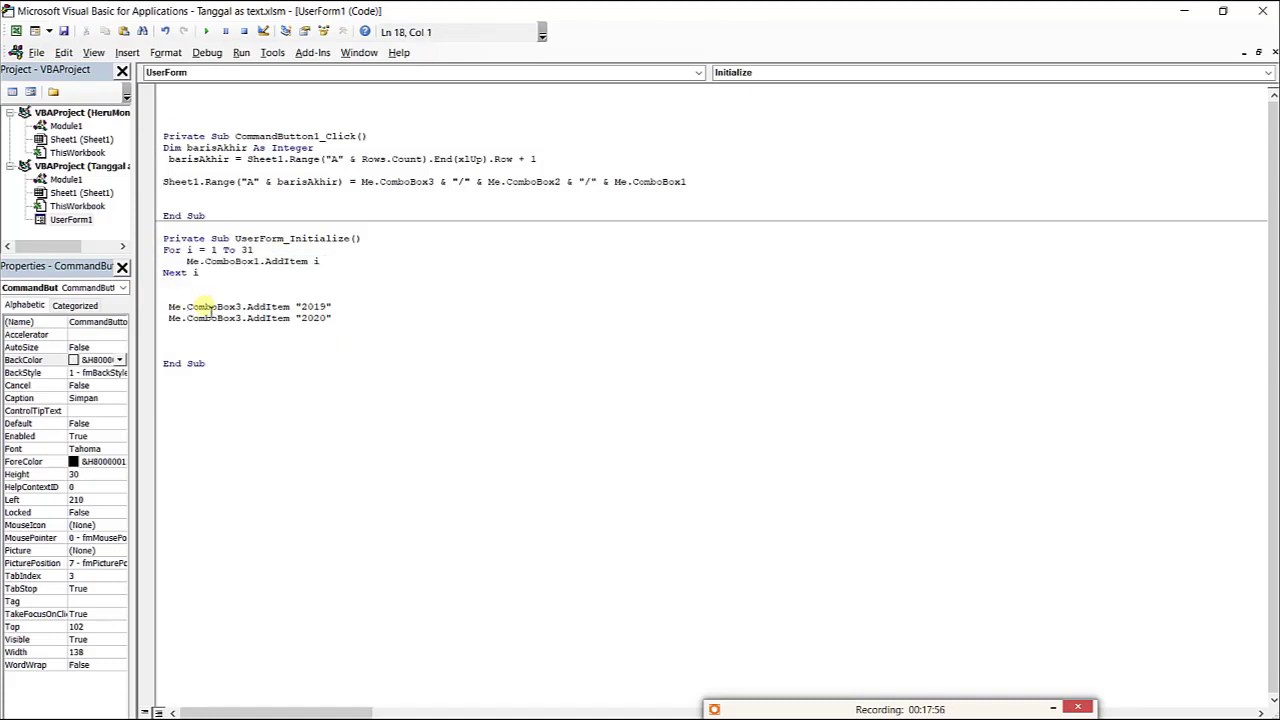
key(ctrl+v)
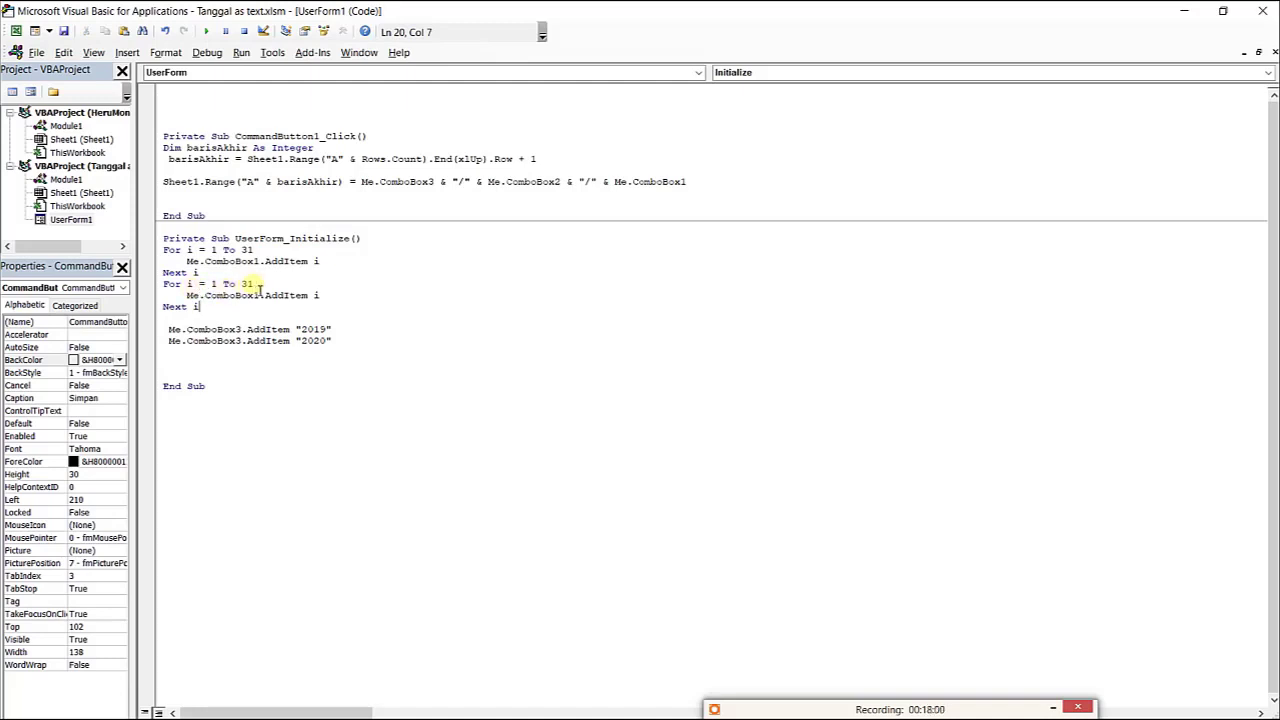
click(259, 288)
key(BackSpace)
text(2)
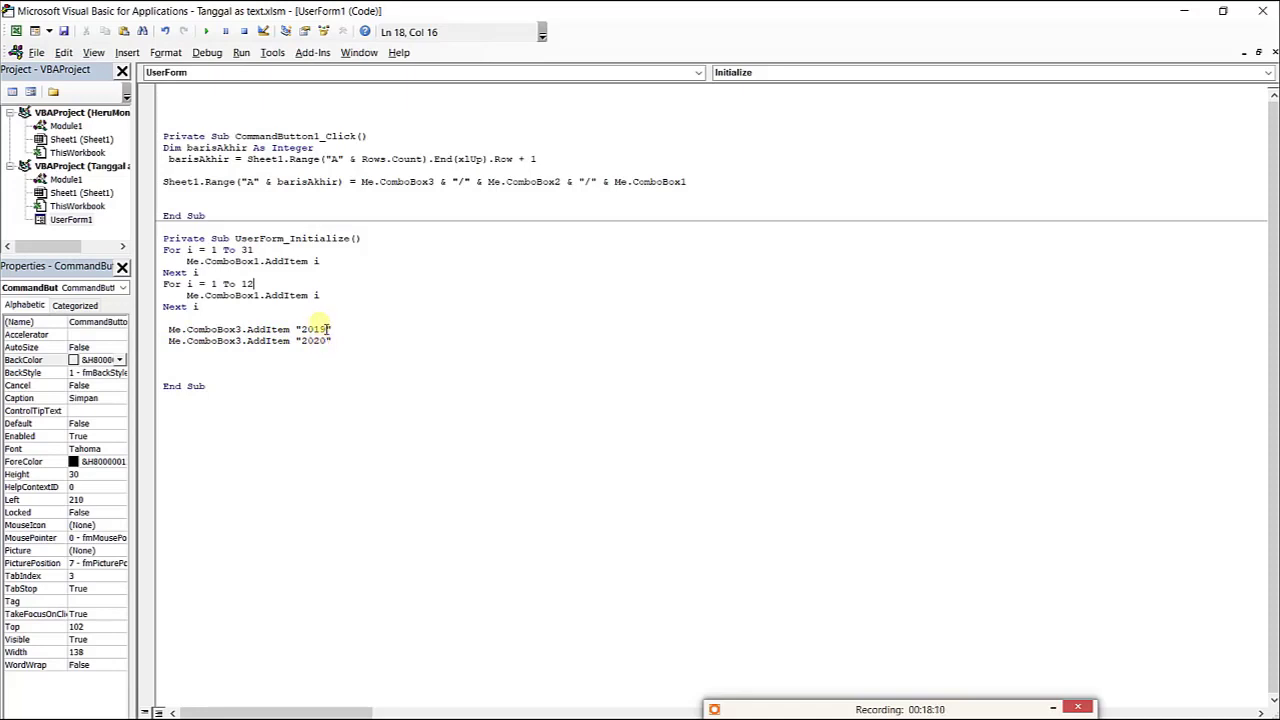
click(305, 306)
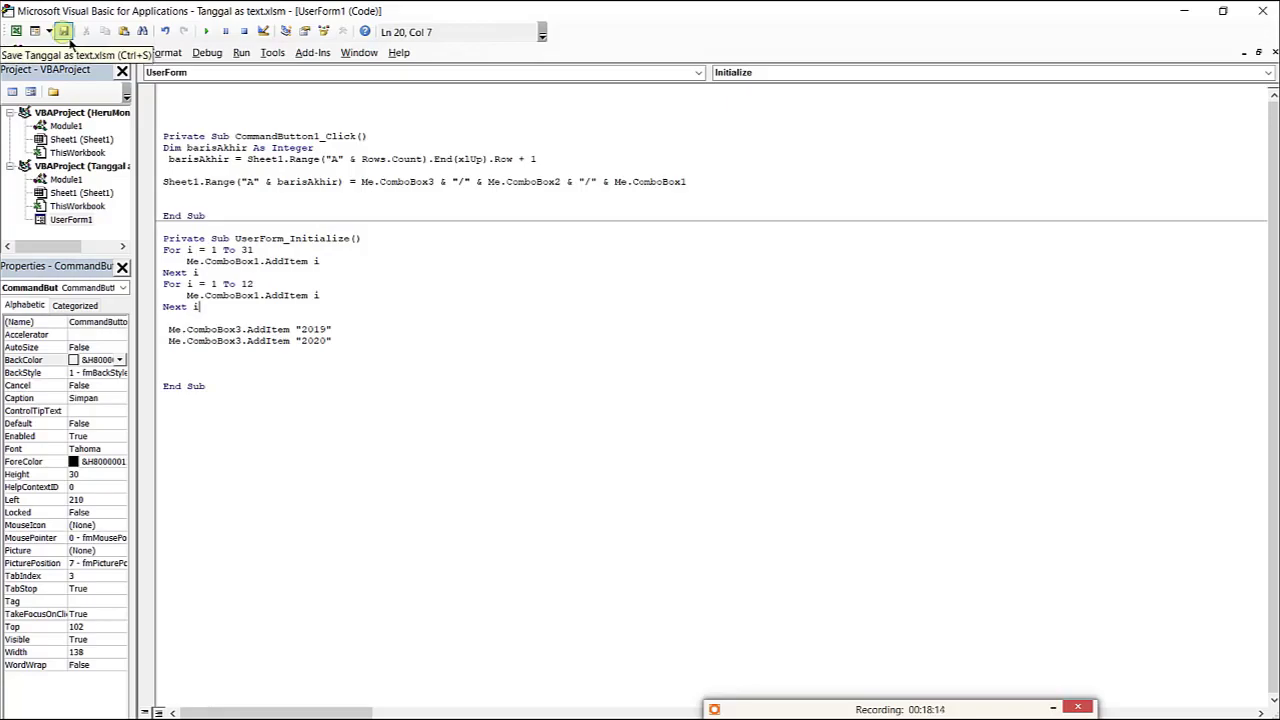
Save the workbook and launch the date form from the worksheet
click(16, 31)
click(466, 309)
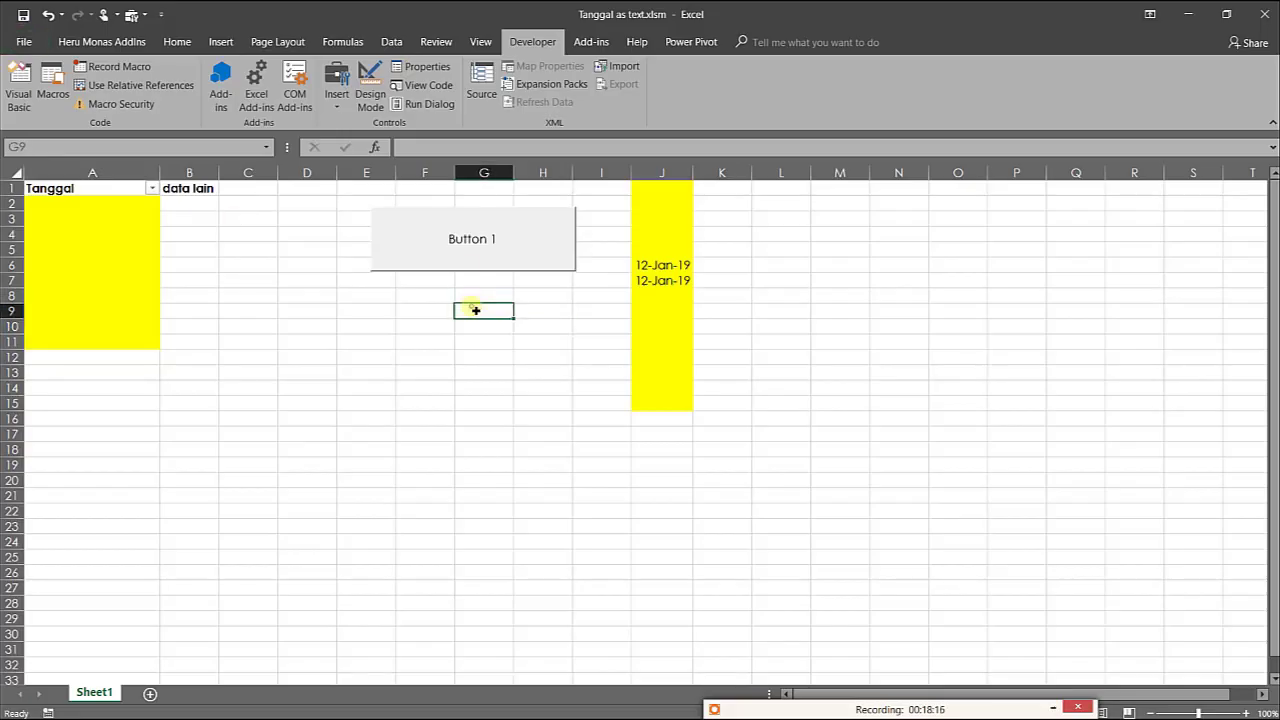
click(463, 256)
Pick day 3 in the form, find the month list empty, and close the form
click(521, 344)
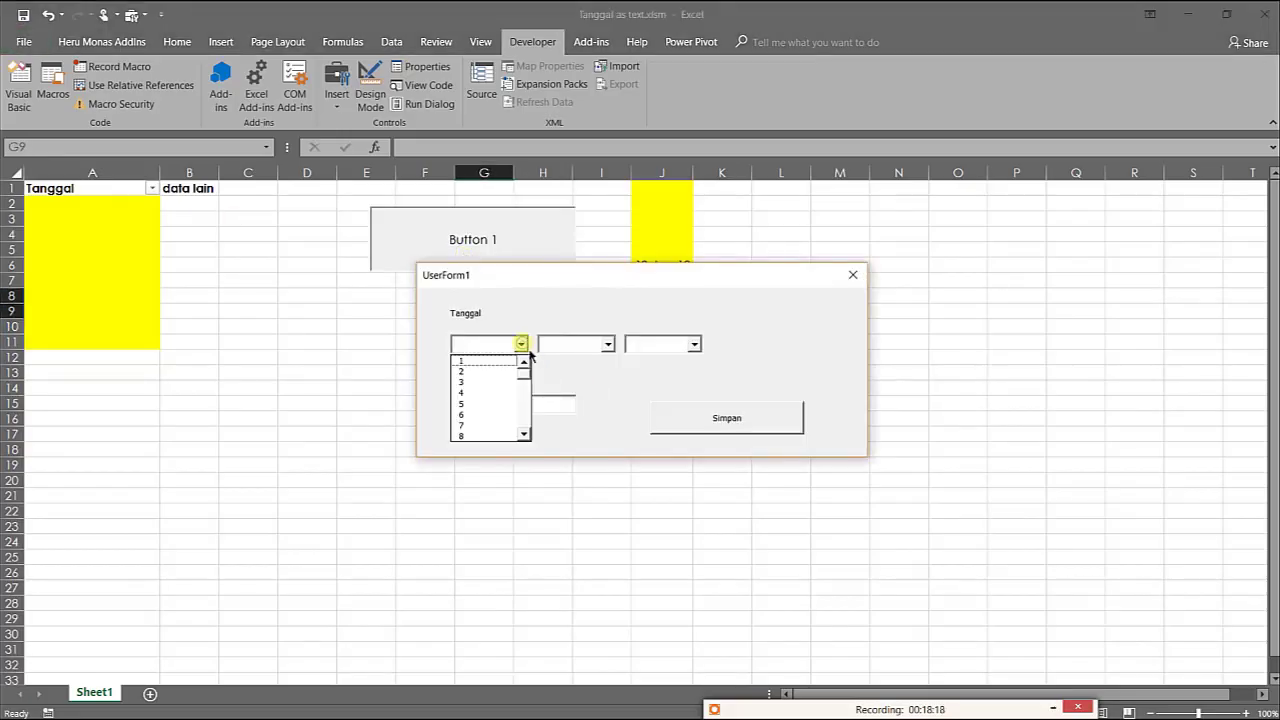
click(494, 383)
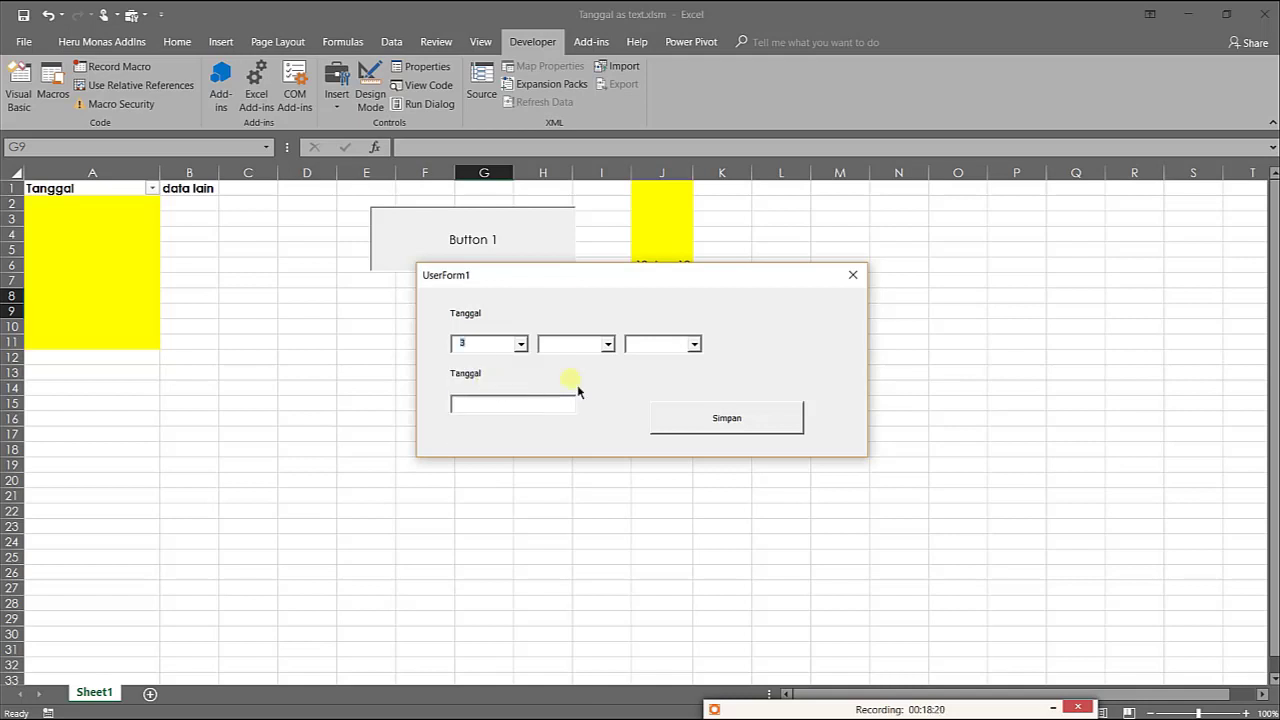
click(607, 345)
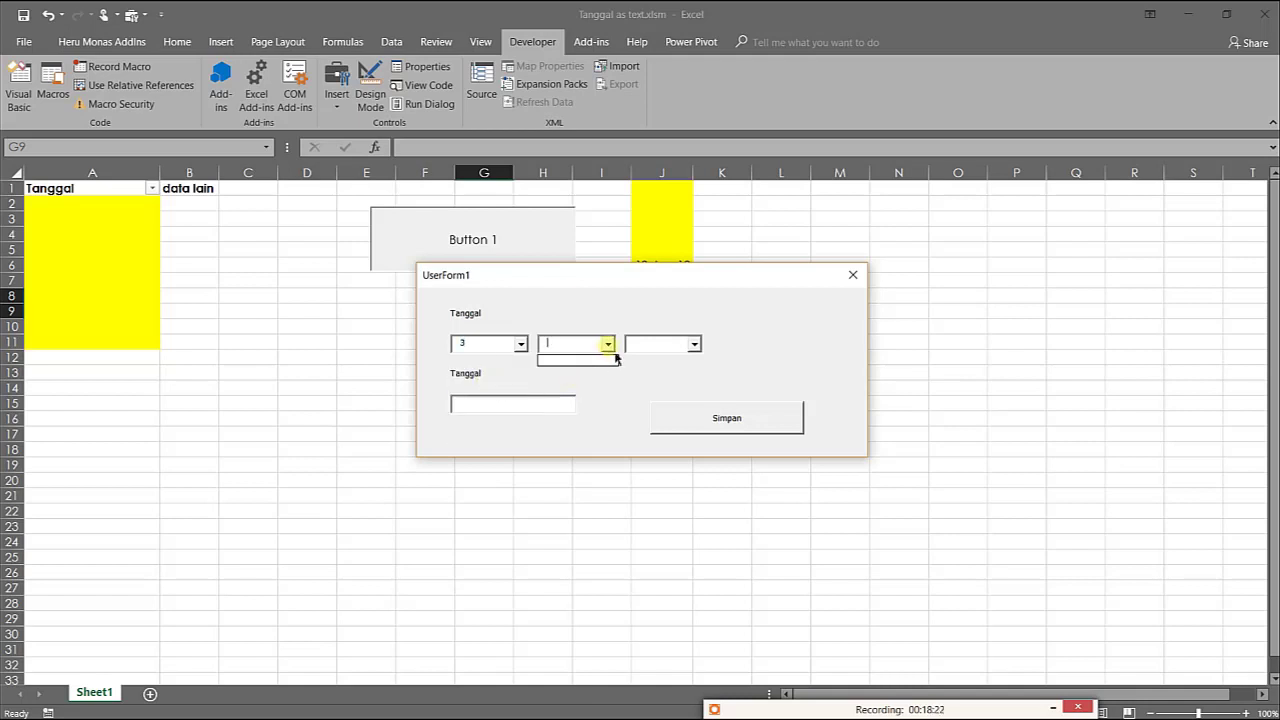
click(853, 274)
click(853, 274)
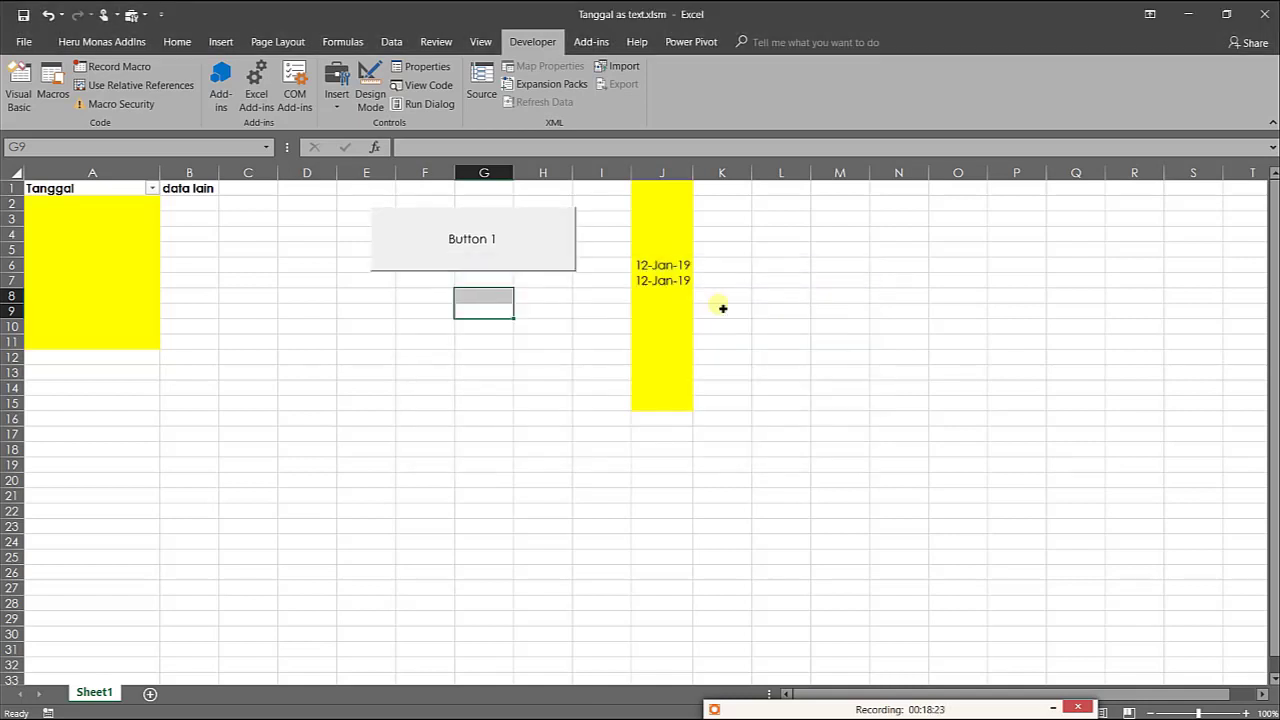
click(397, 308)
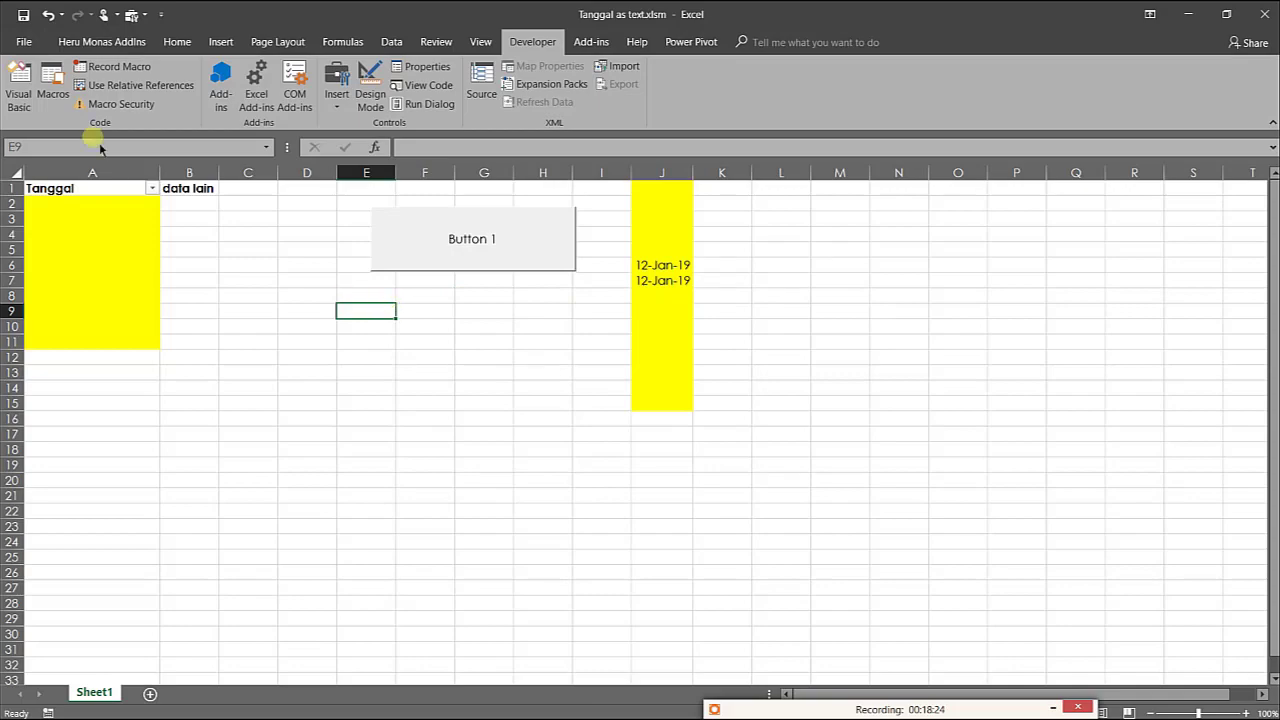
Change ComboBox1 to ComboBox2 in the 1-to-12 loop and return to the worksheet
click(25, 95)
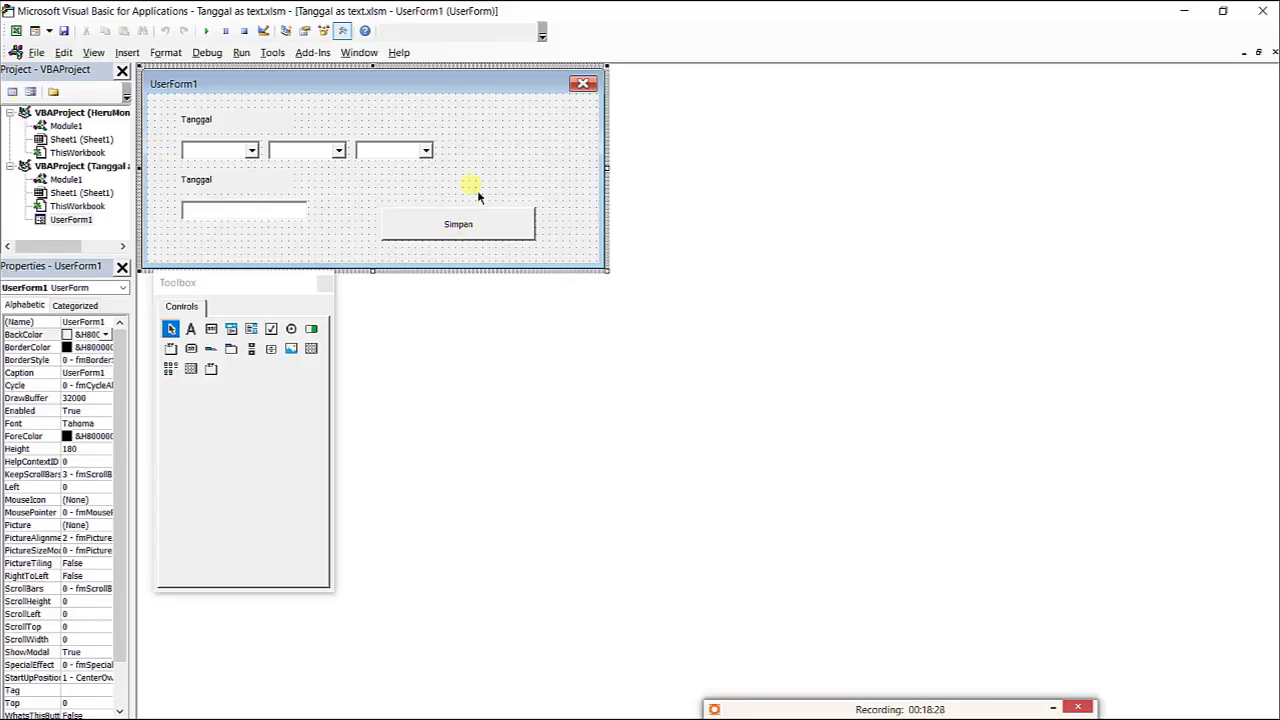
key(F7)
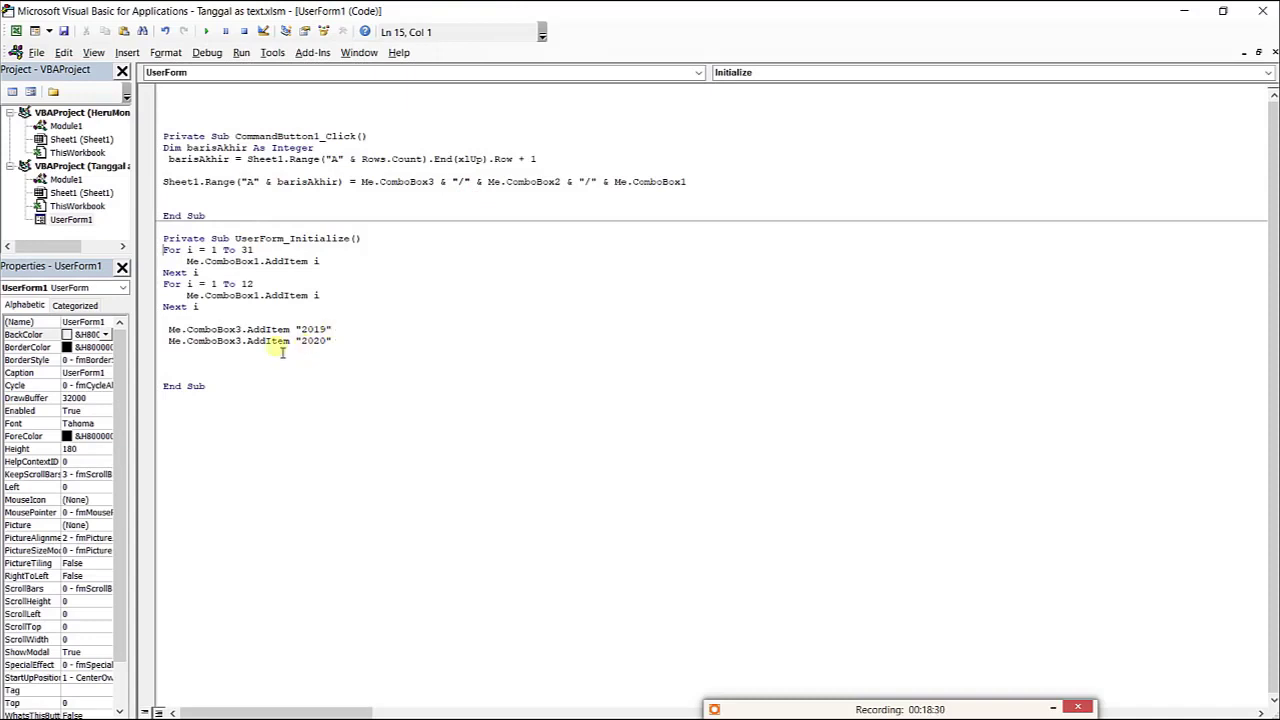
click(262, 296)
key(BackSpace)
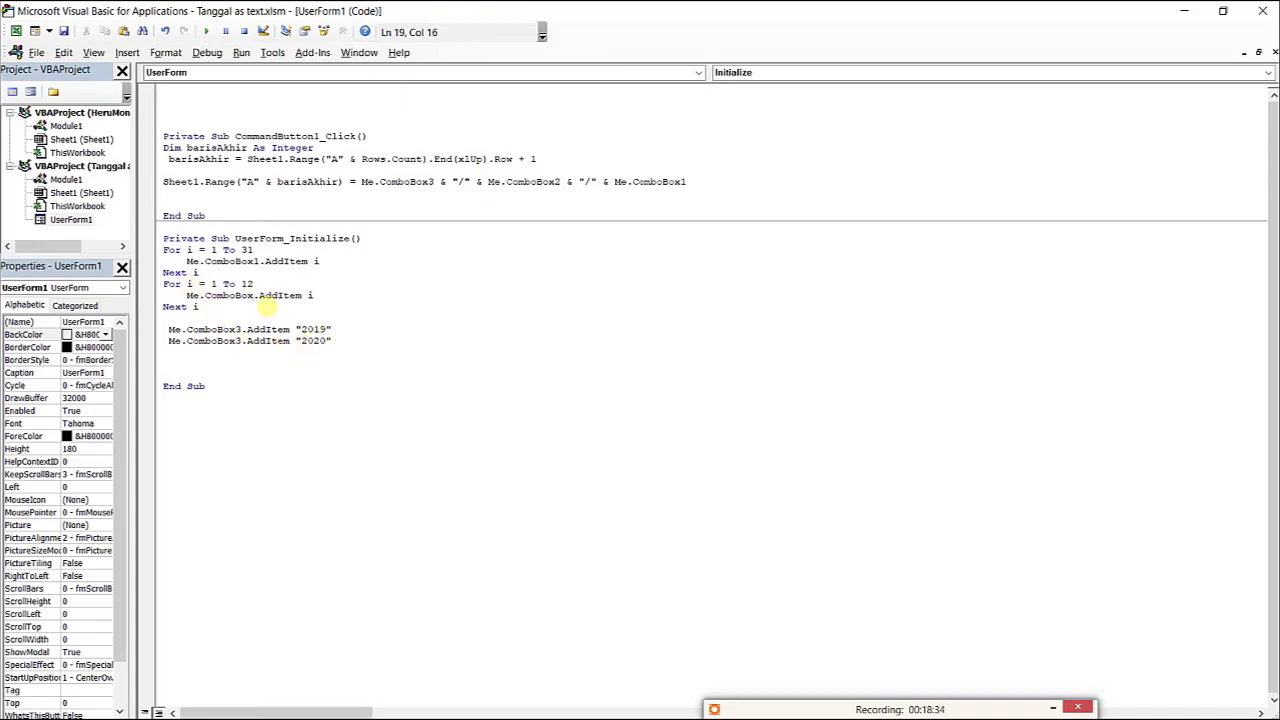
text(2)
click(262, 283)
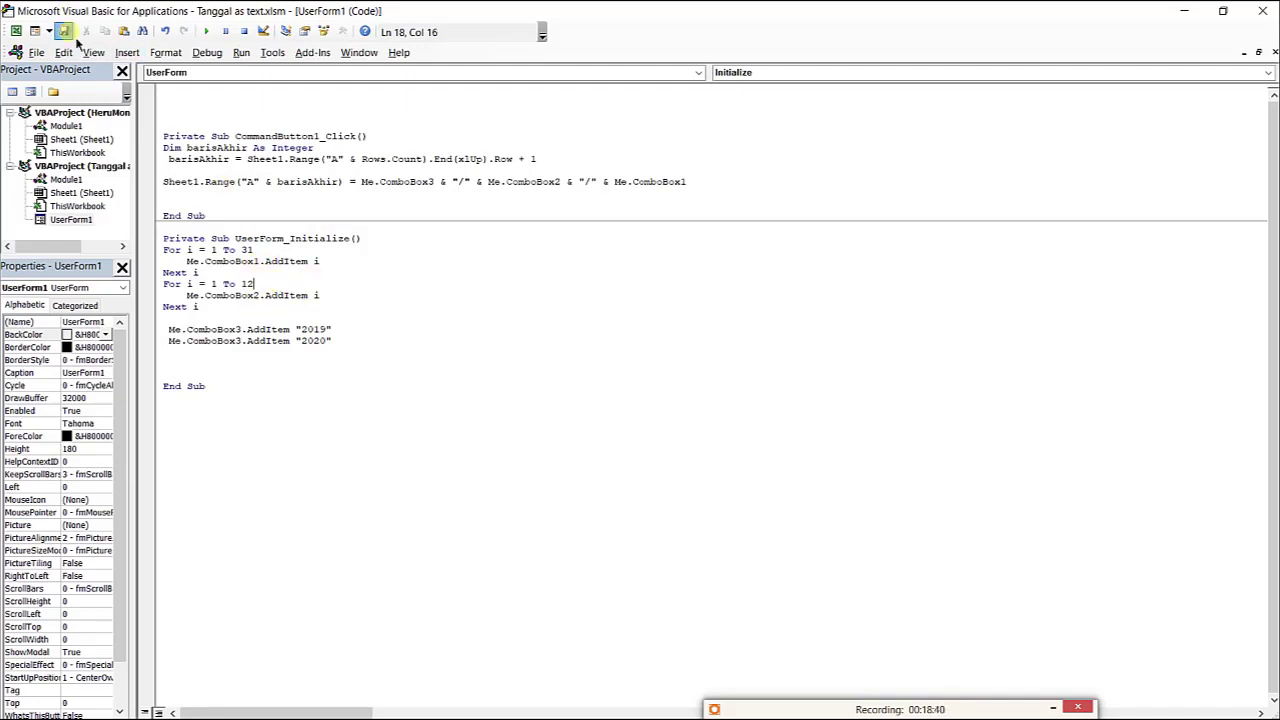
click(16, 31)
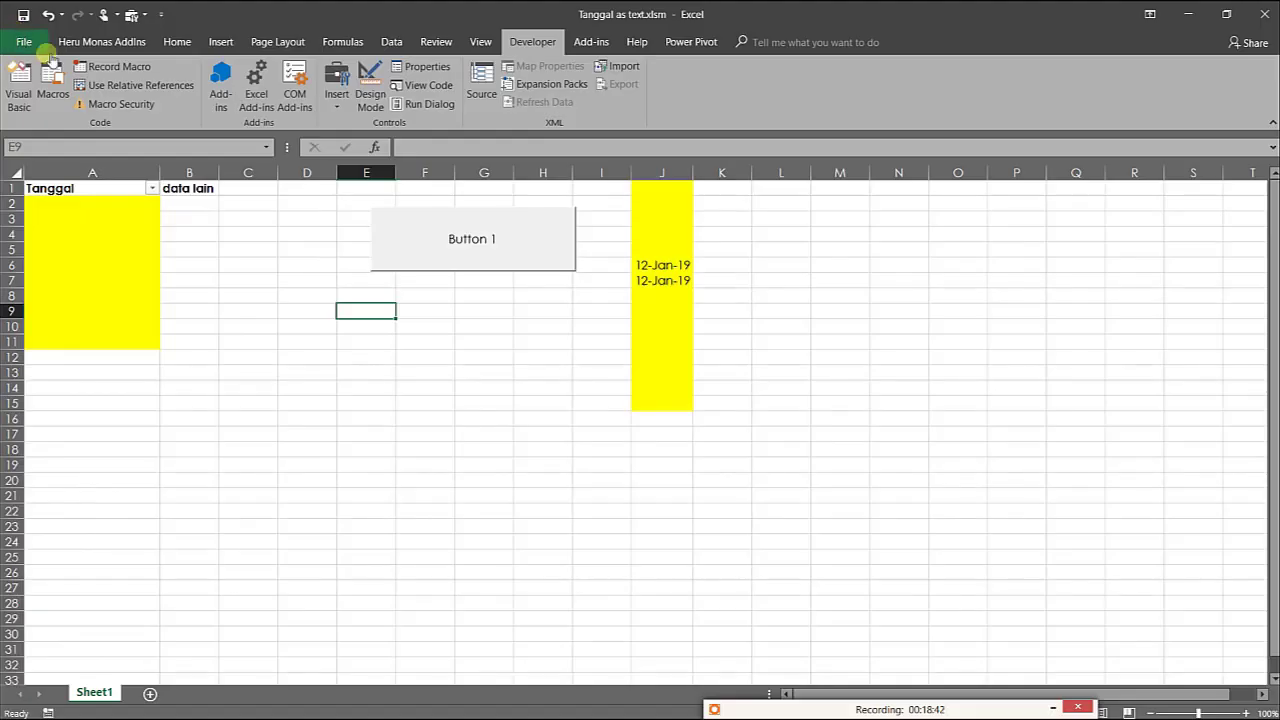
Use the date form to save day 3, month 1, year 2019 into A2, then close it
click(419, 291)
click(434, 267)
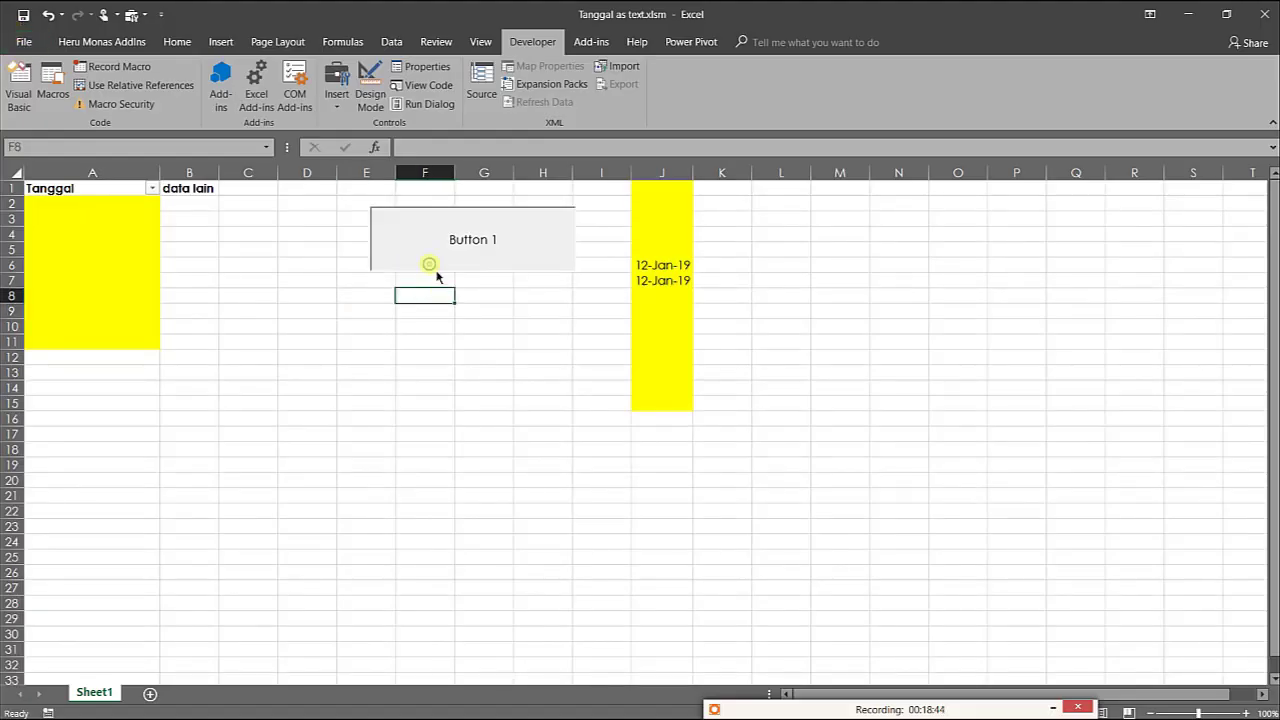
click(522, 346)
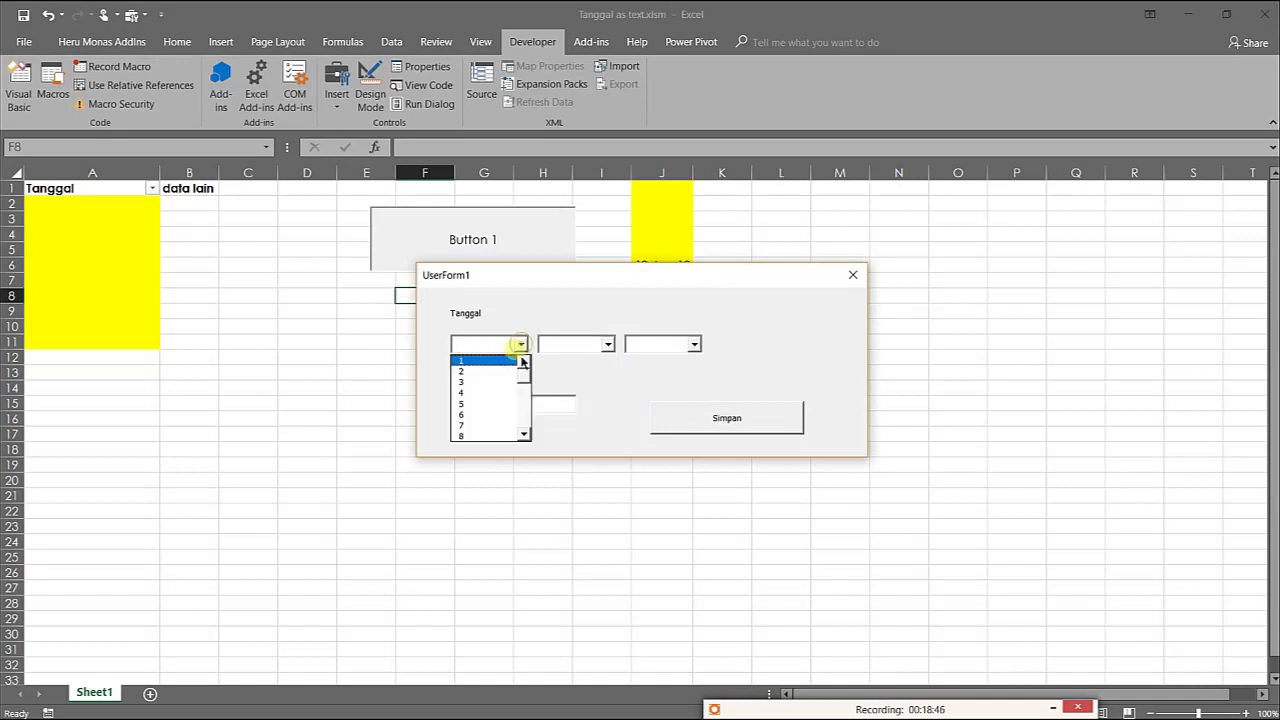
click(506, 383)
click(607, 344)
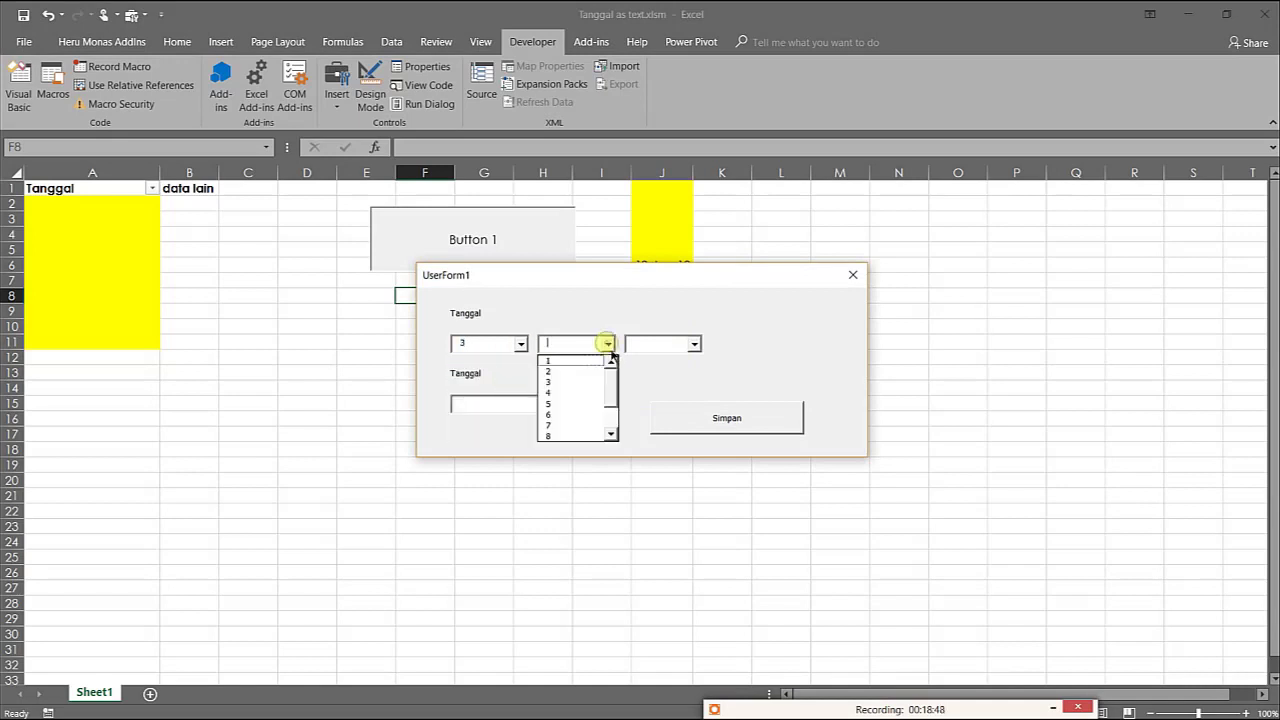
click(600, 361)
click(694, 344)
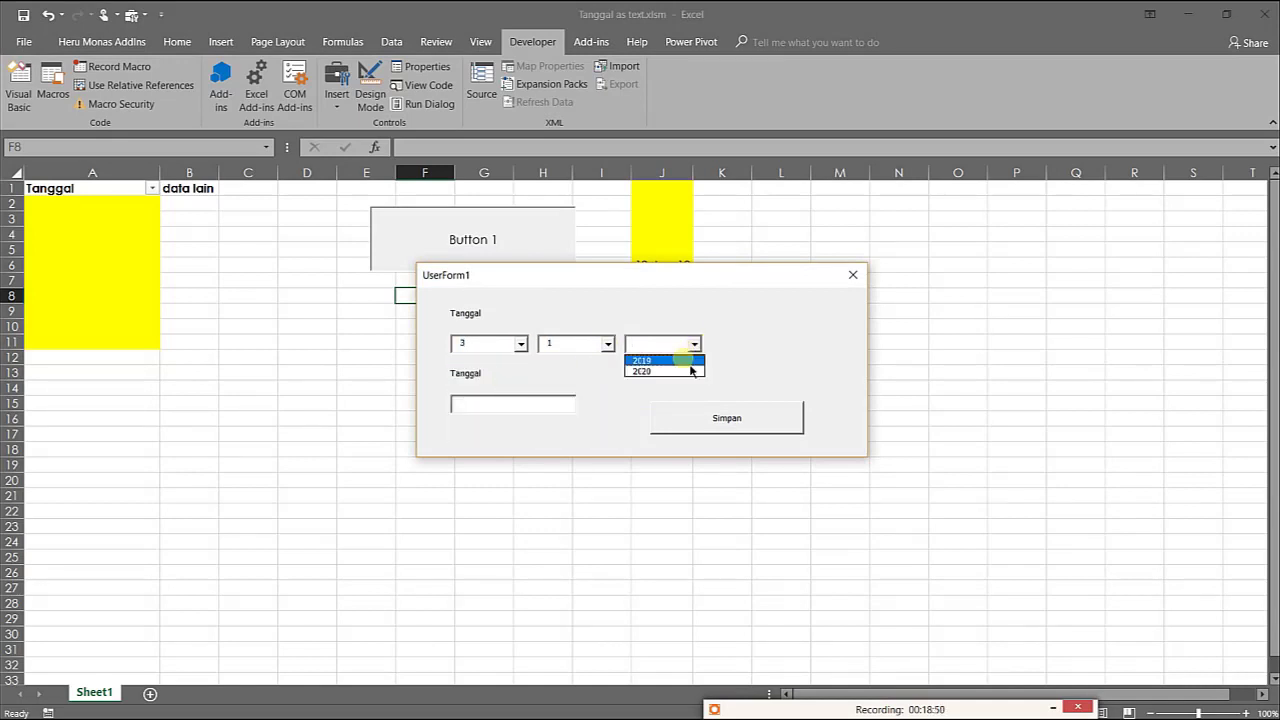
click(641, 360)
click(681, 425)
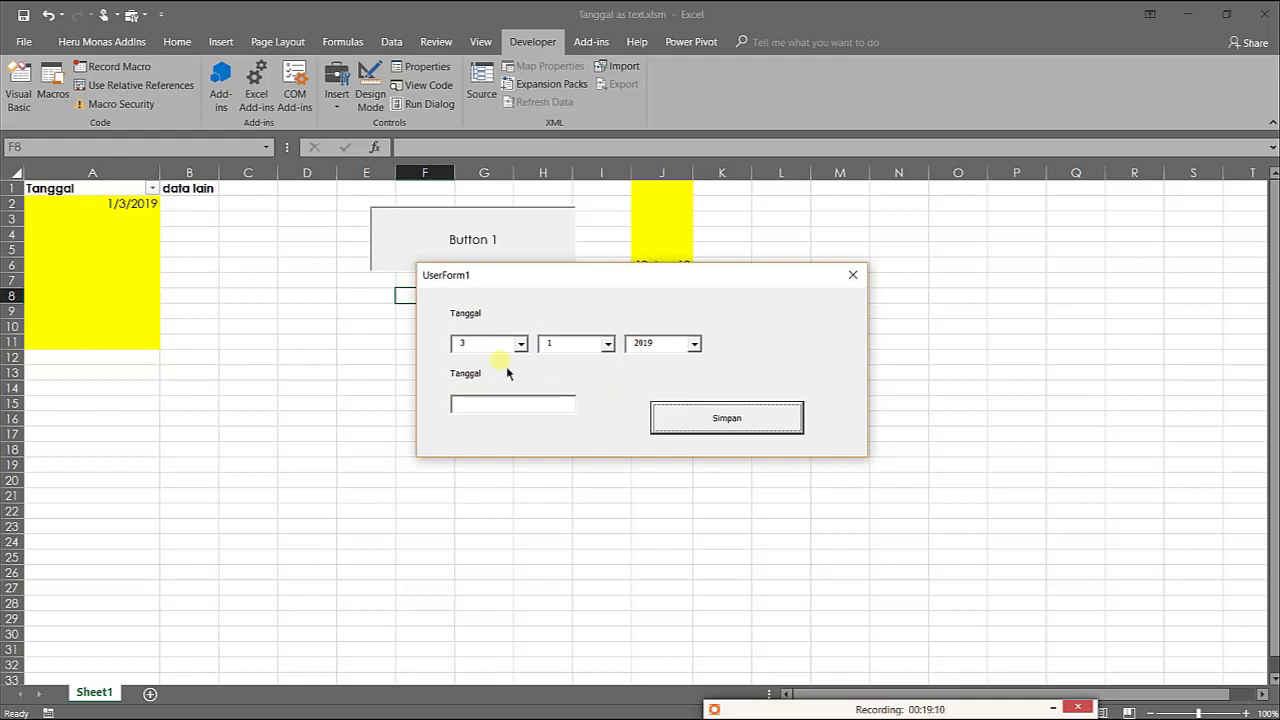
click(853, 274)
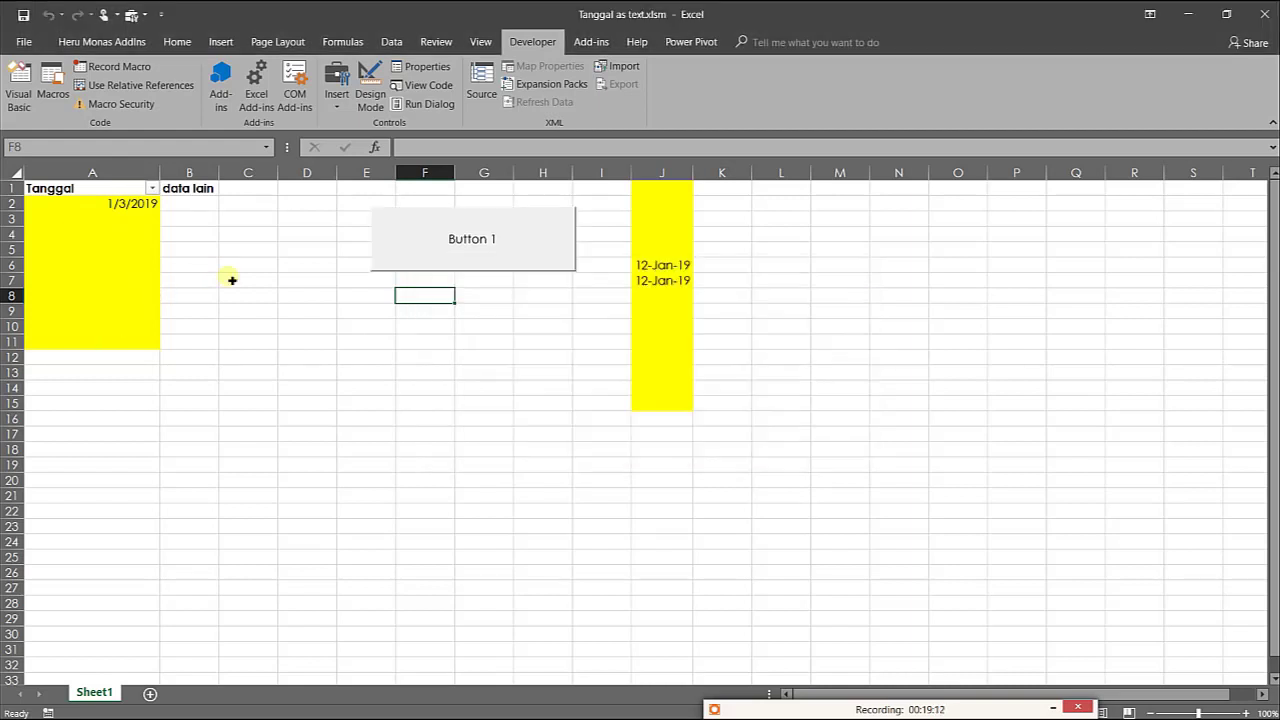
Give A2:A11 the 14-Mar-12 date format so A2 reads 03-Jan-19, then reopen the form
drag(90, 205, 91, 343)
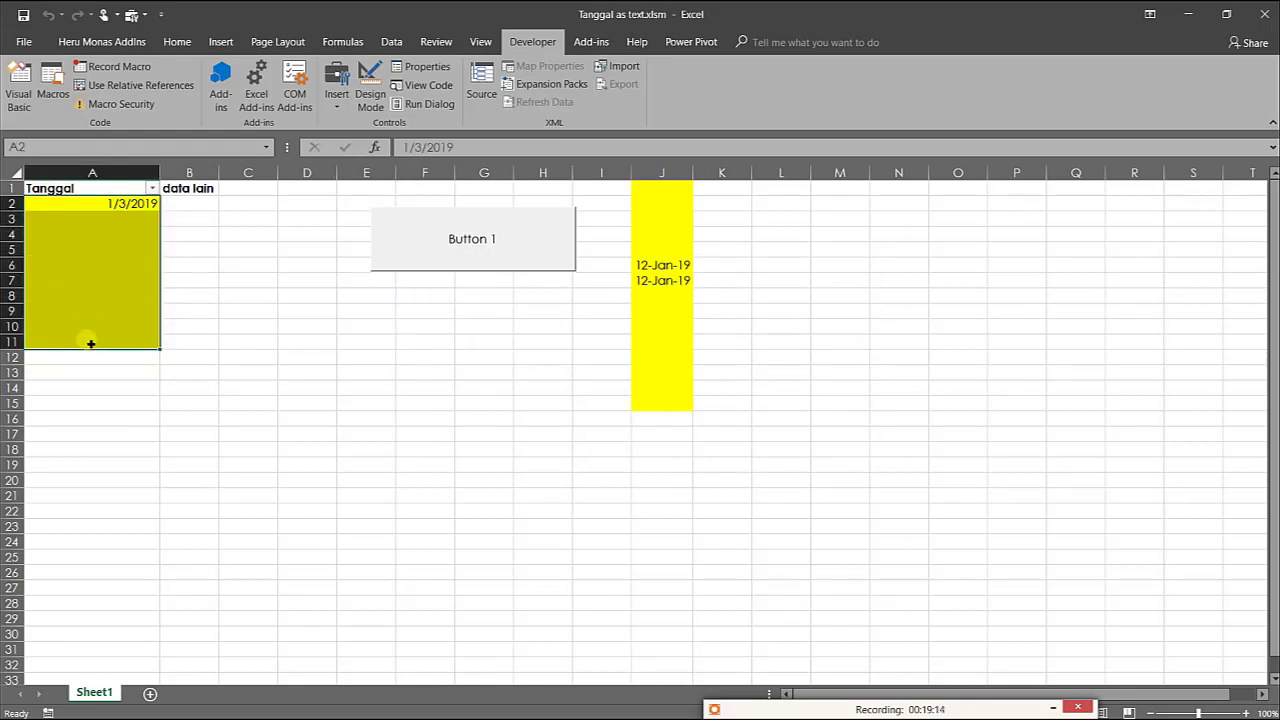
key(ctrl+1)
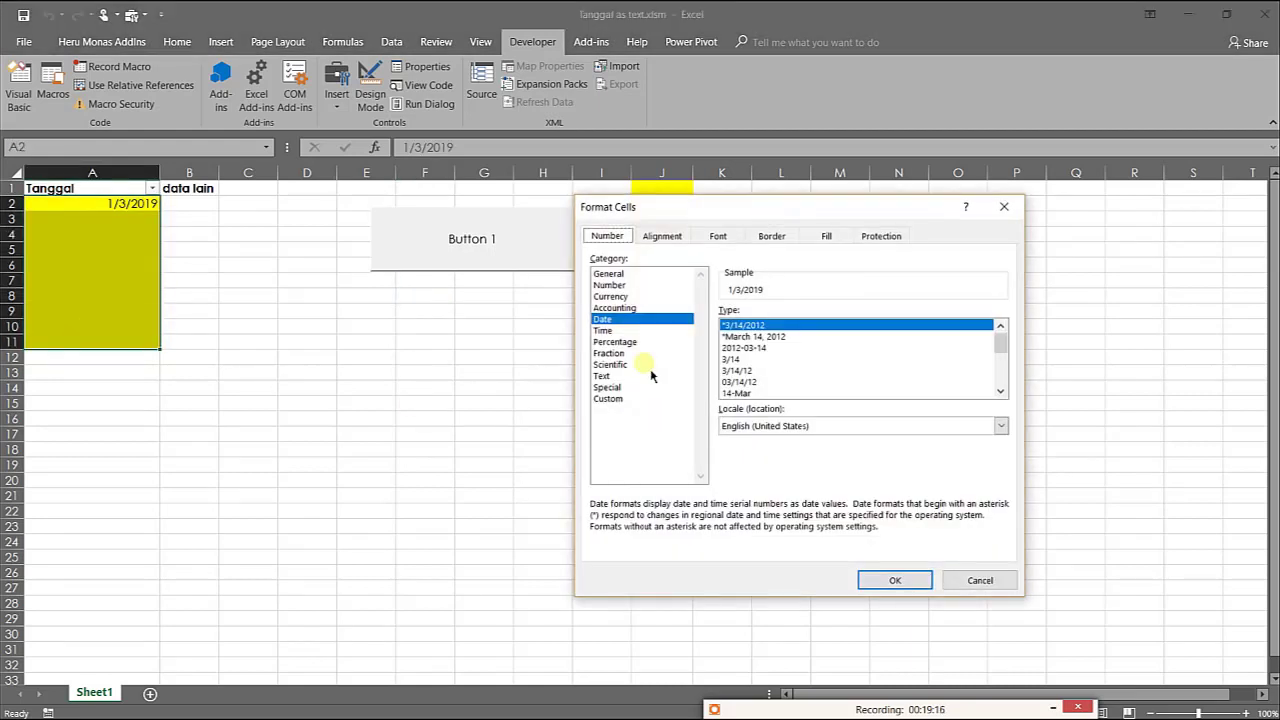
click(740, 393)
scroll(755, 385, down, 1)
scroll(758, 383, down, 1)
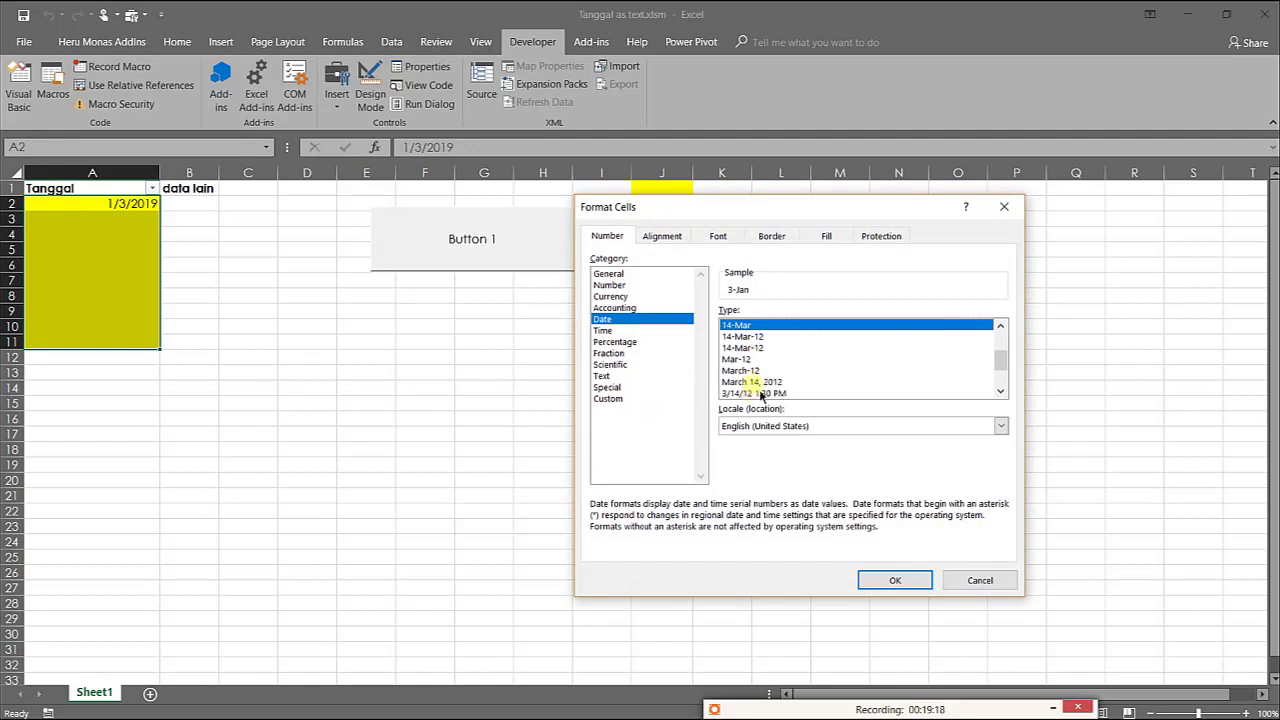
click(752, 371)
click(742, 347)
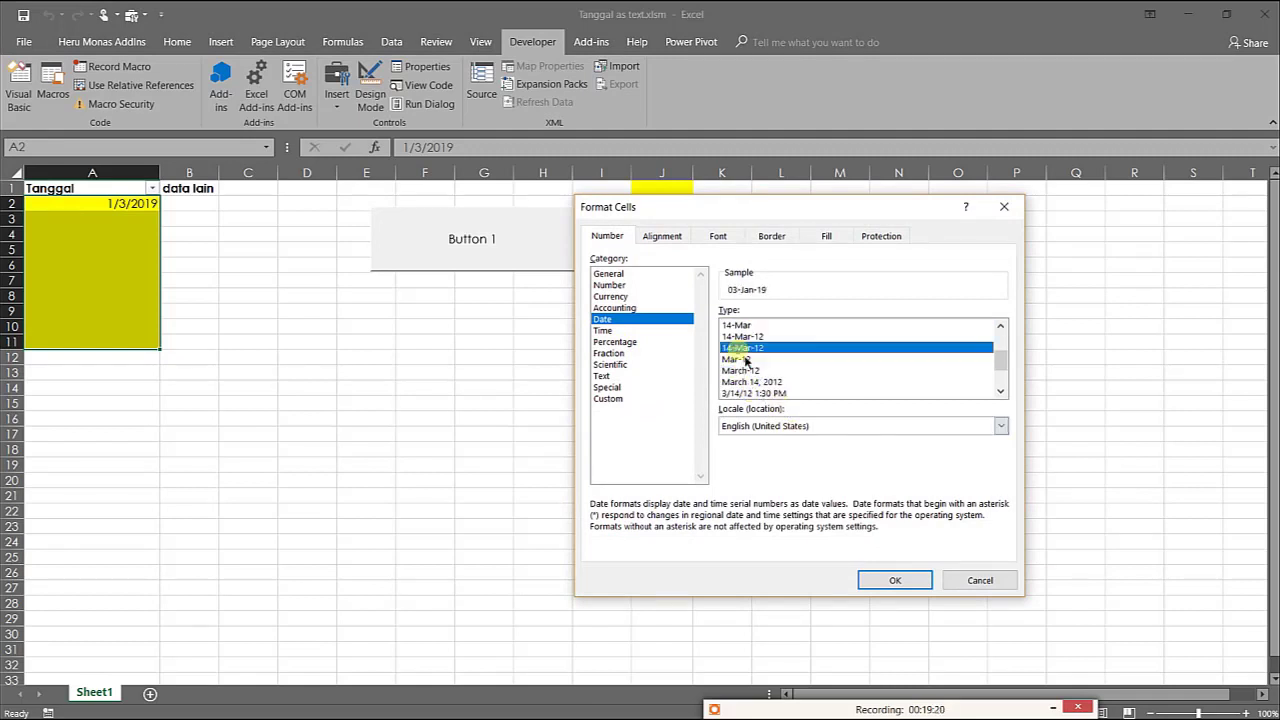
click(895, 580)
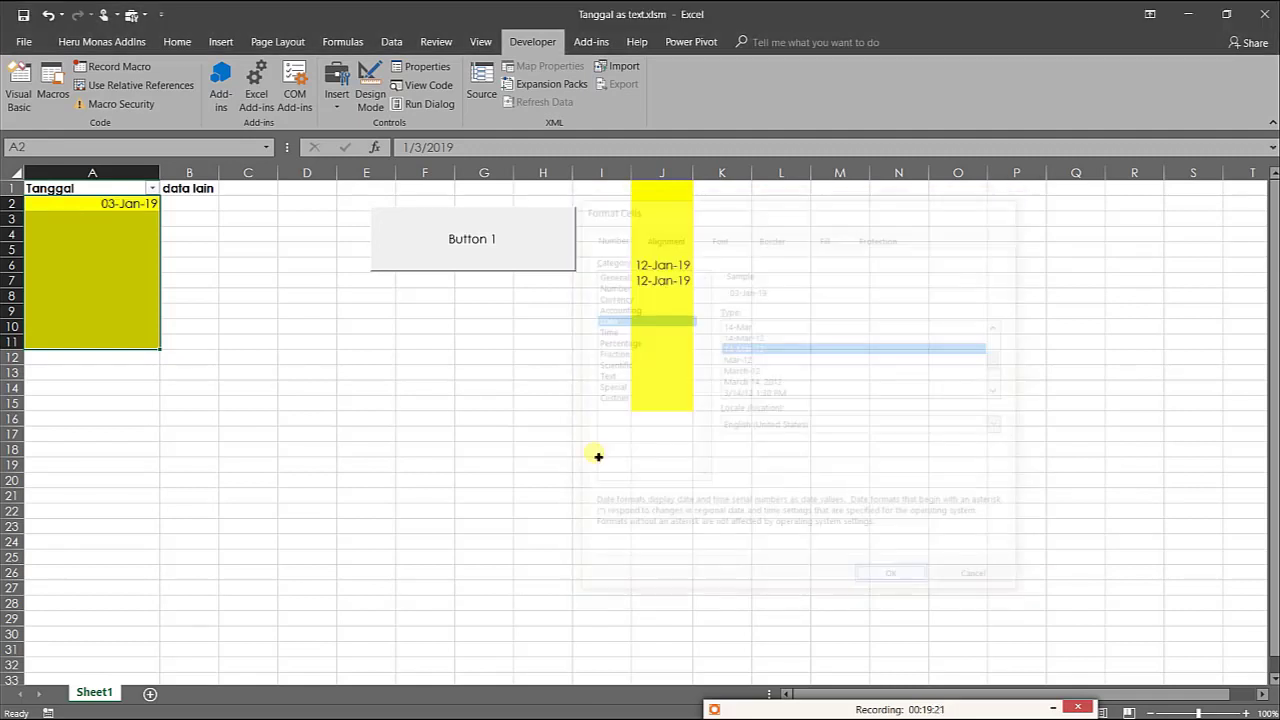
click(210, 325)
click(476, 263)
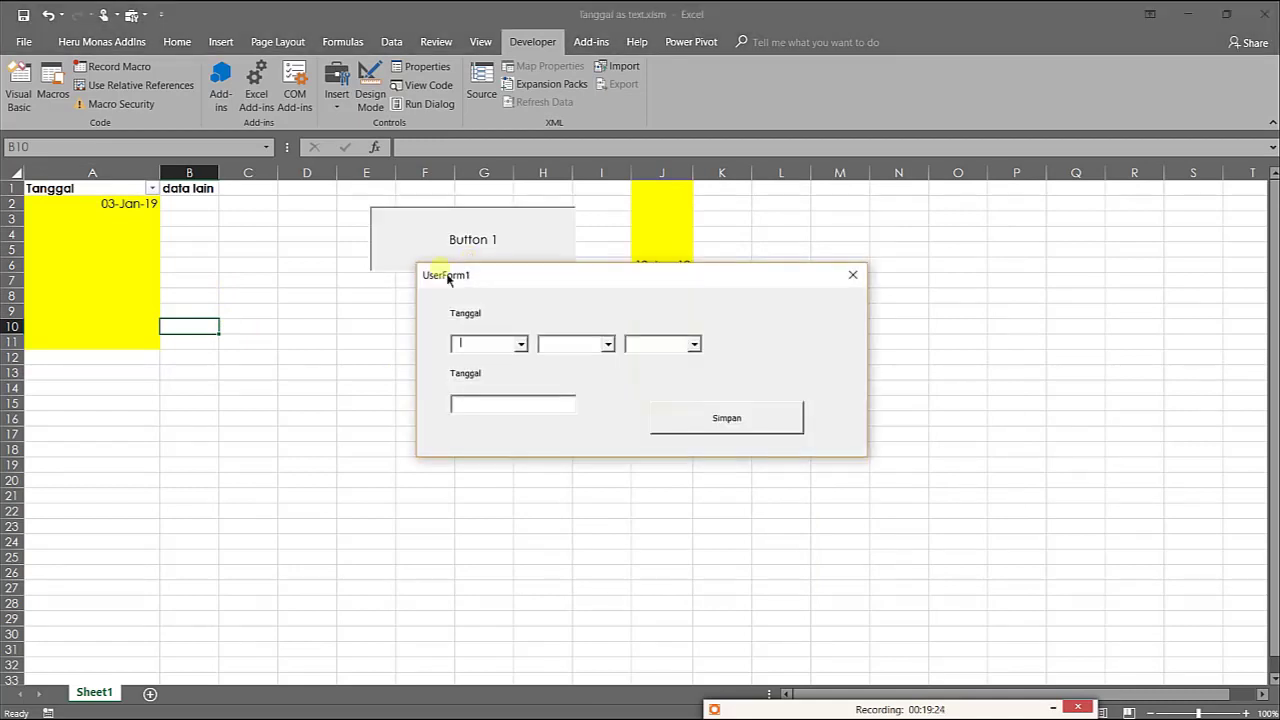
Choose day 5, month 2 and year 2020 in the form and save 05-Feb-20 to column A
click(521, 345)
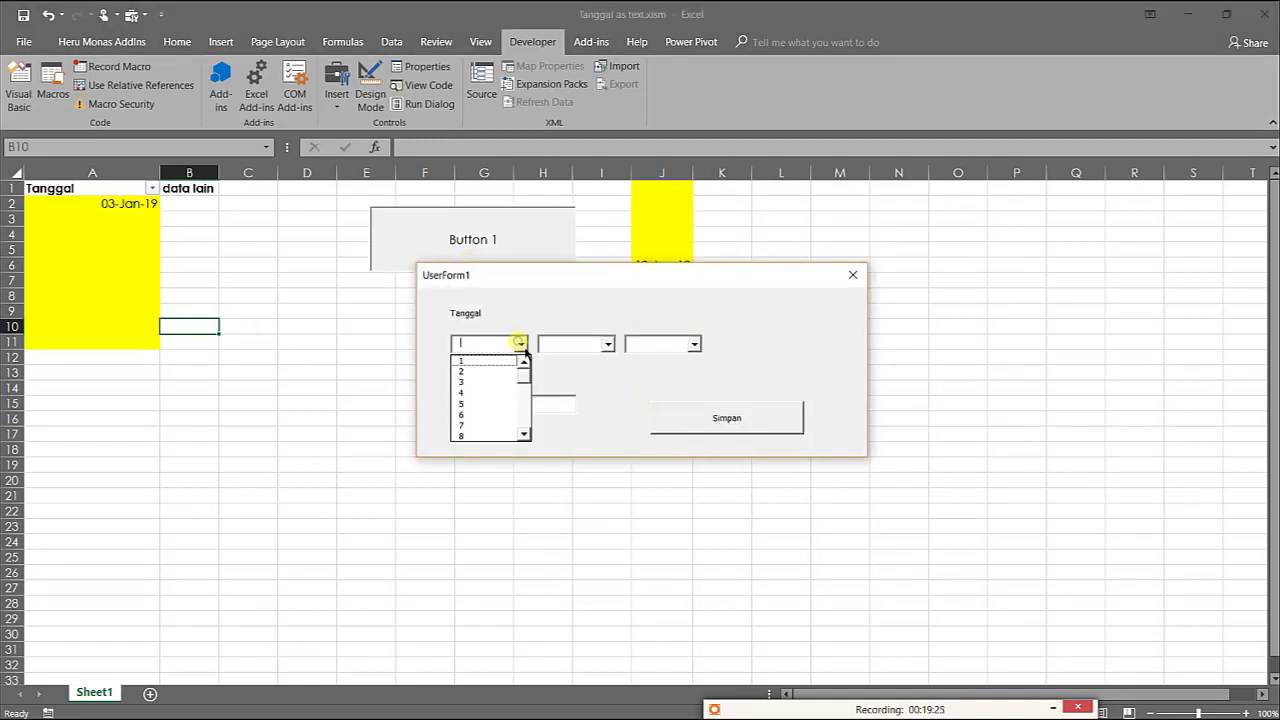
click(487, 404)
click(607, 344)
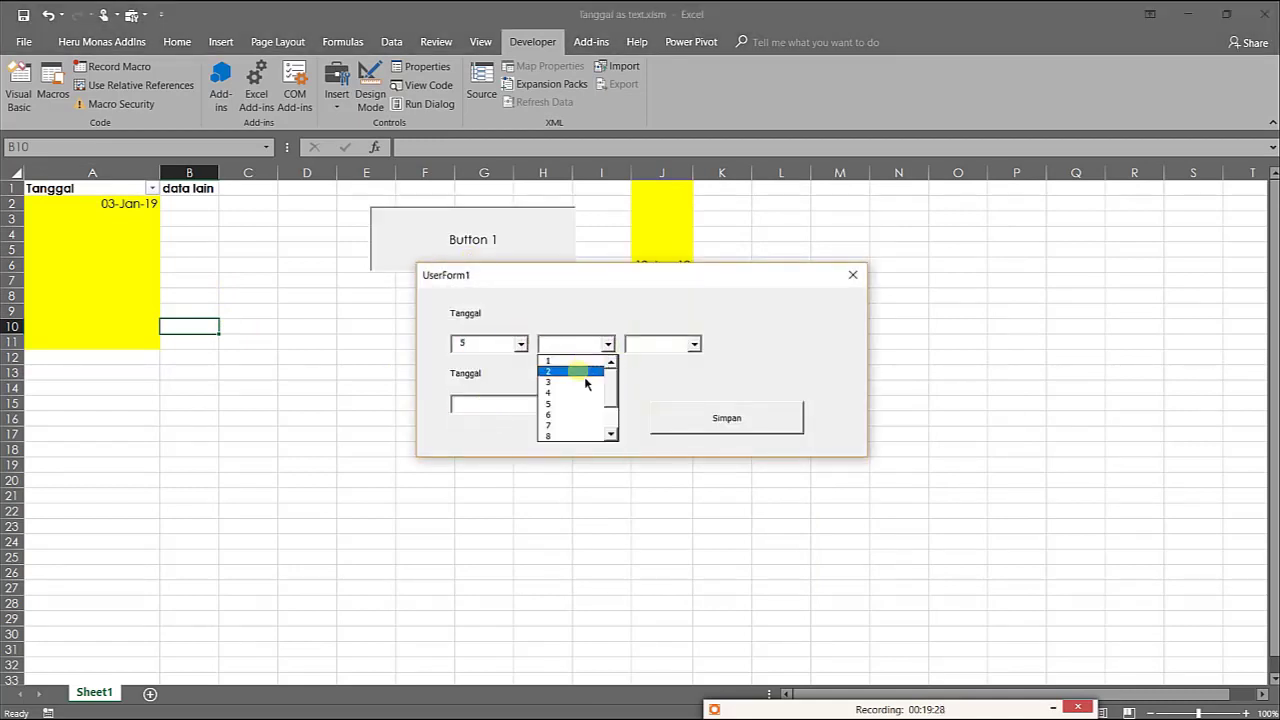
click(585, 376)
click(694, 344)
click(678, 371)
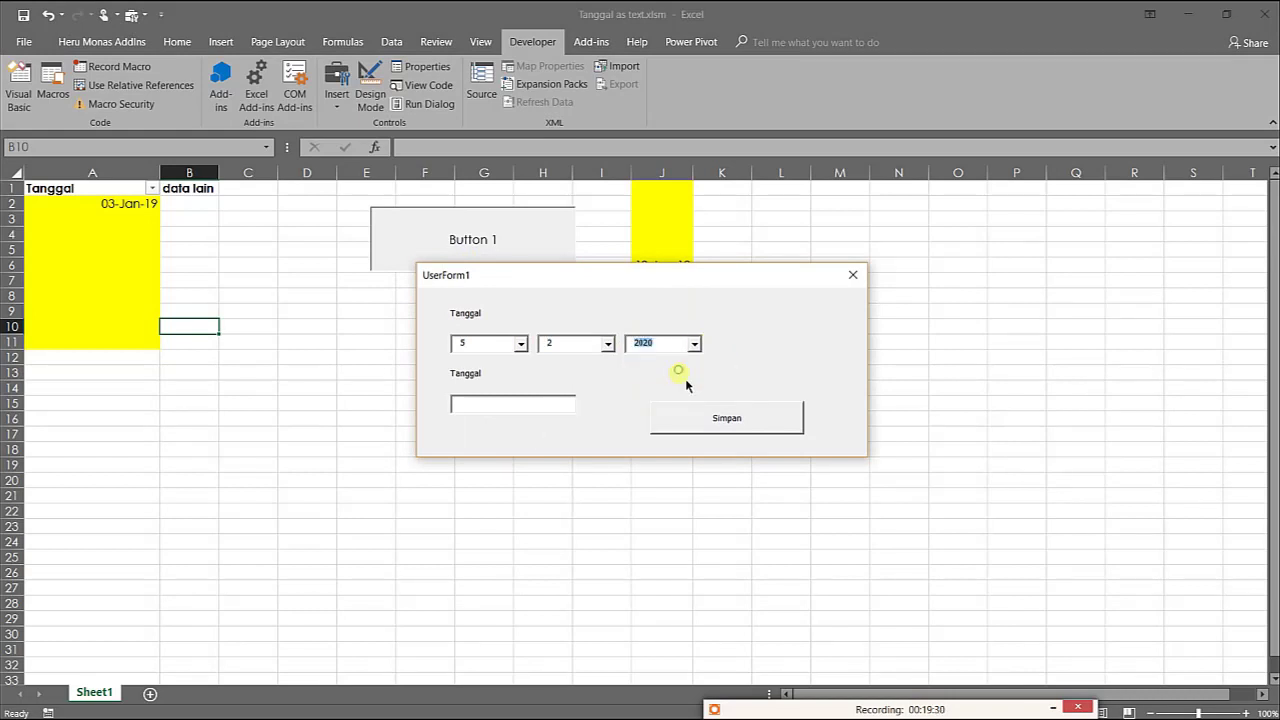
click(718, 440)
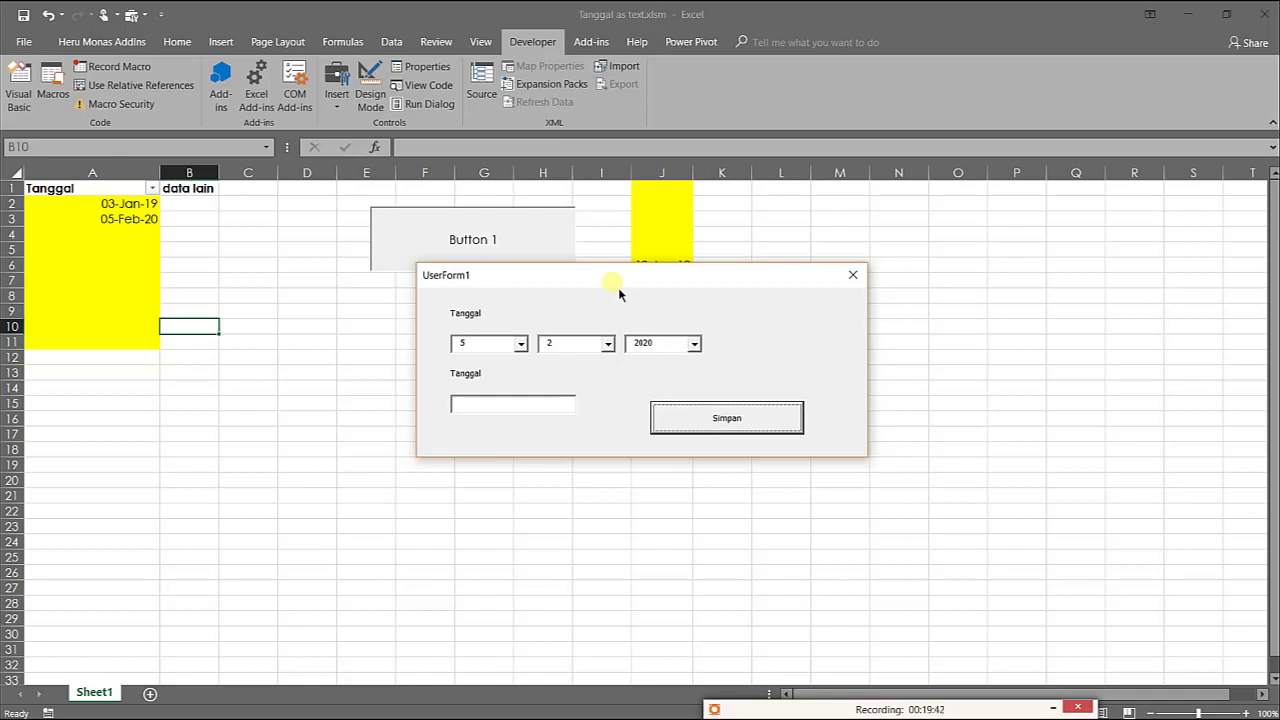
Add 07-Feb-20 and 11-Feb-20 by changing only the day, then close the form
drag(618, 290, 597, 406)
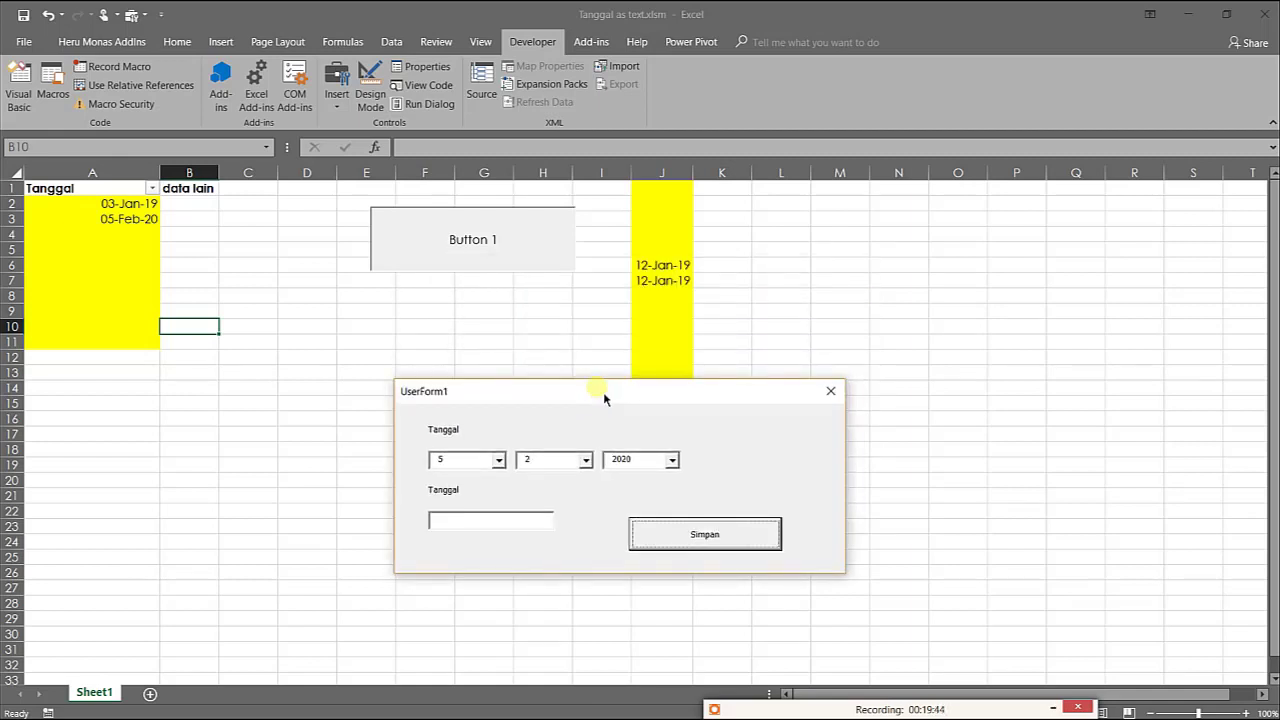
click(498, 459)
click(474, 510)
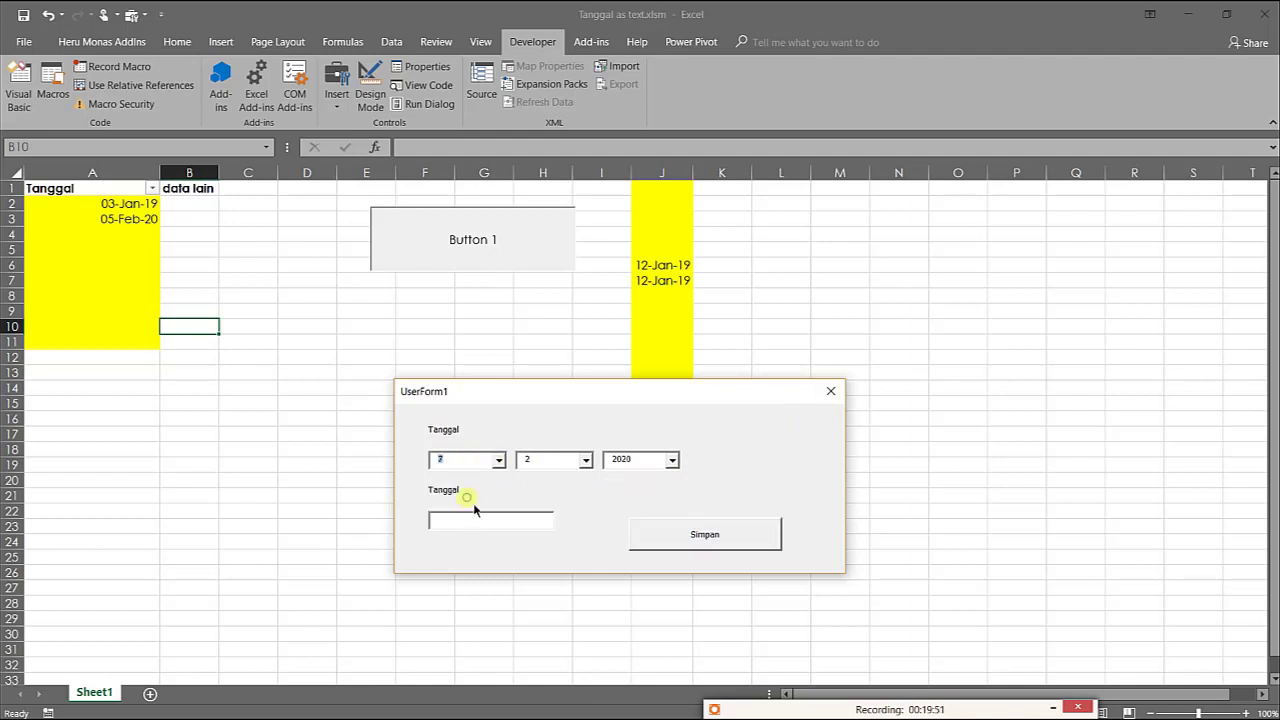
click(695, 530)
click(499, 460)
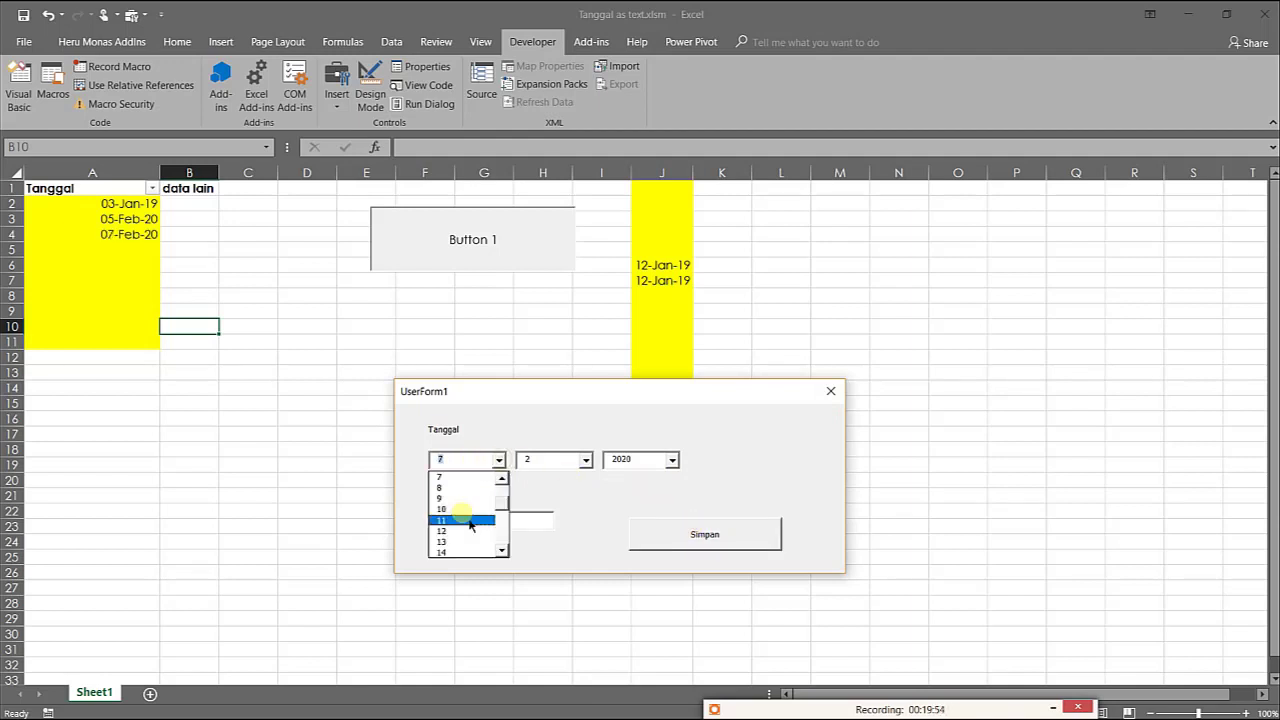
click(462, 525)
click(669, 539)
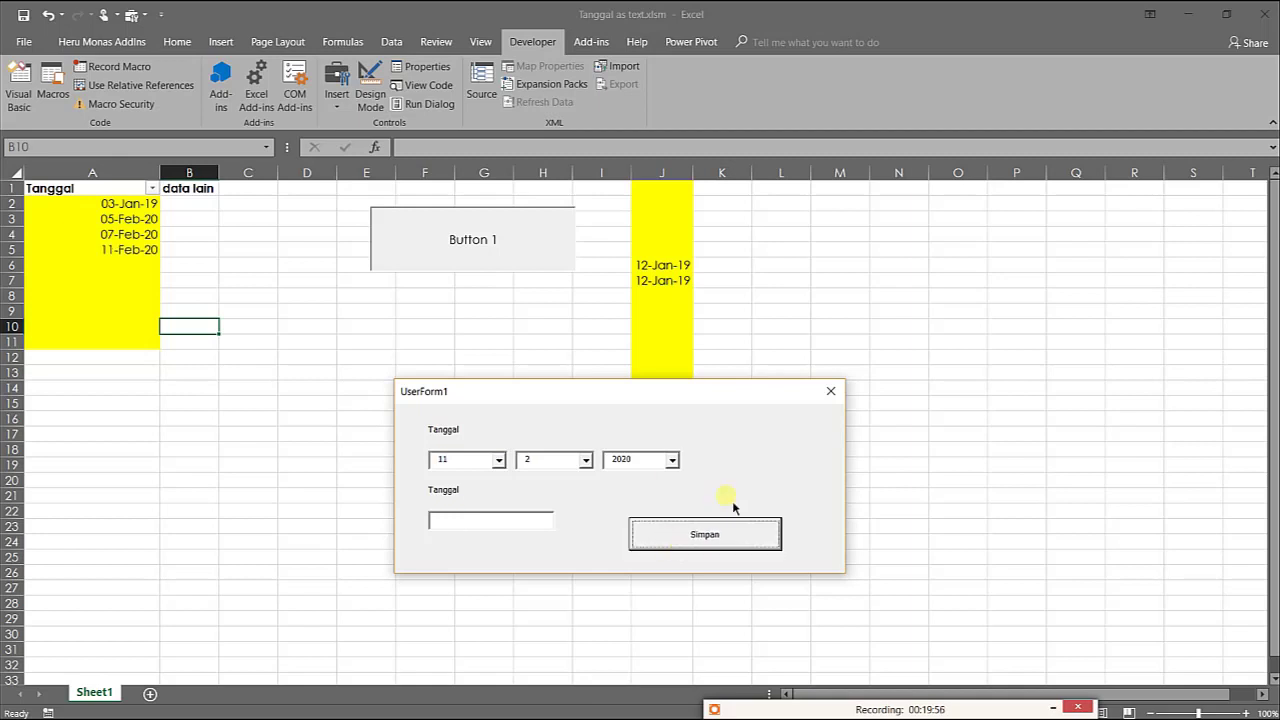
click(831, 391)
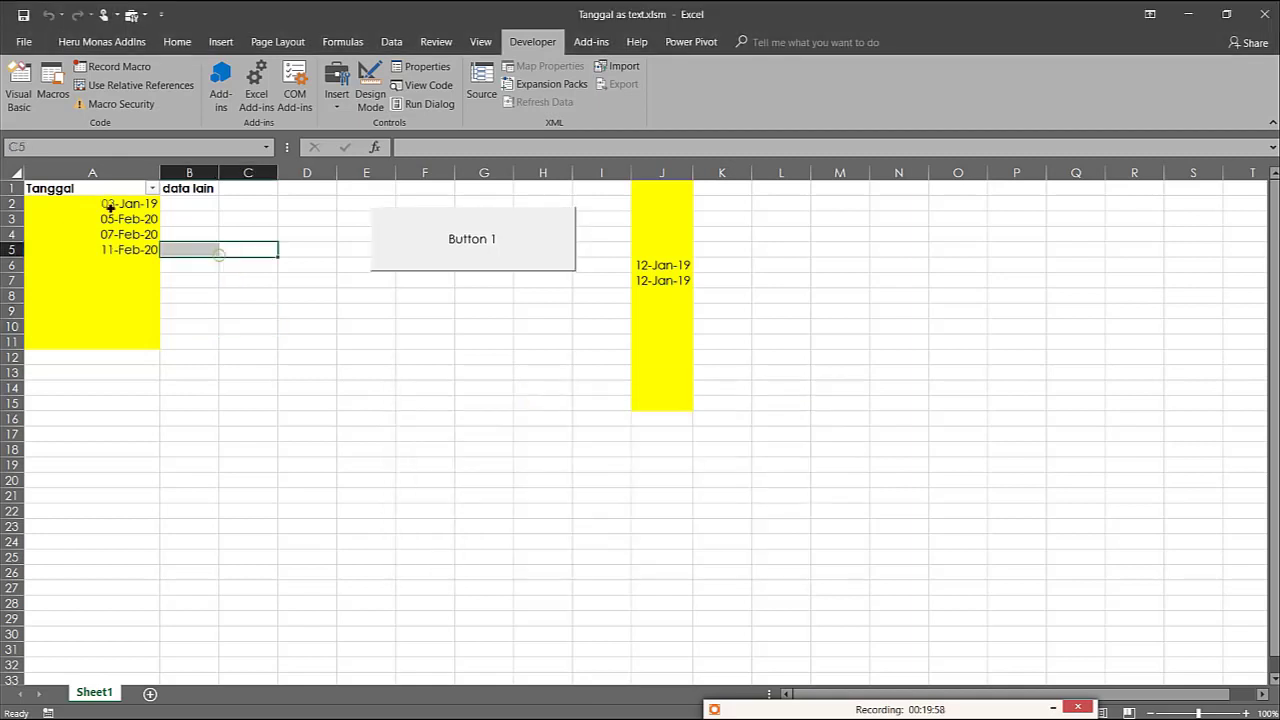
Select A1:A11 and toggle the Data tab's Filter off and back on
drag(92, 188, 100, 342)
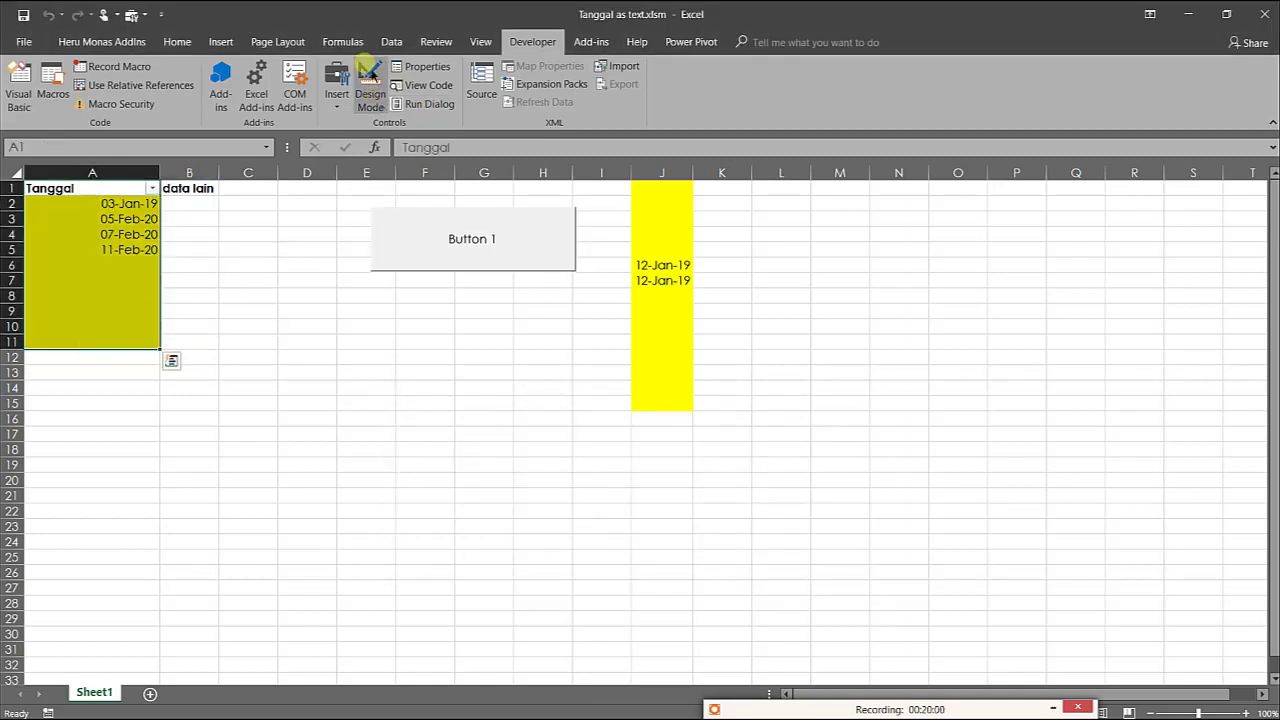
click(391, 41)
click(550, 90)
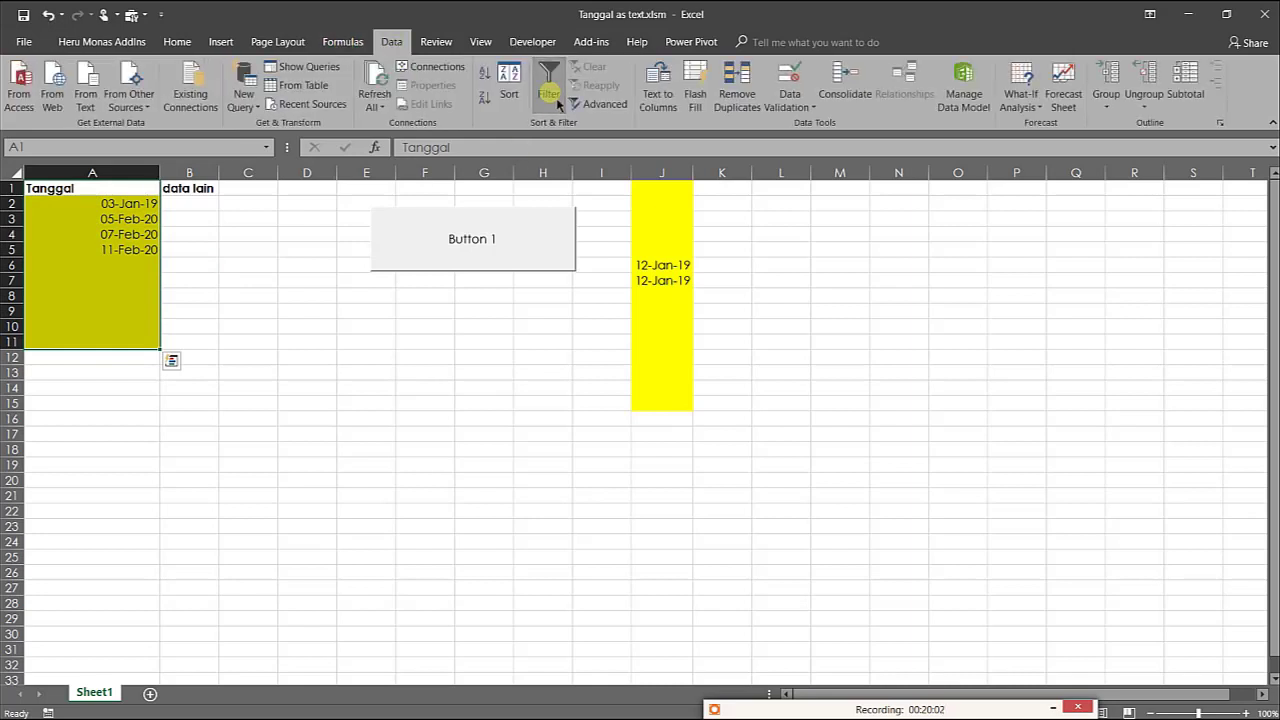
click(550, 90)
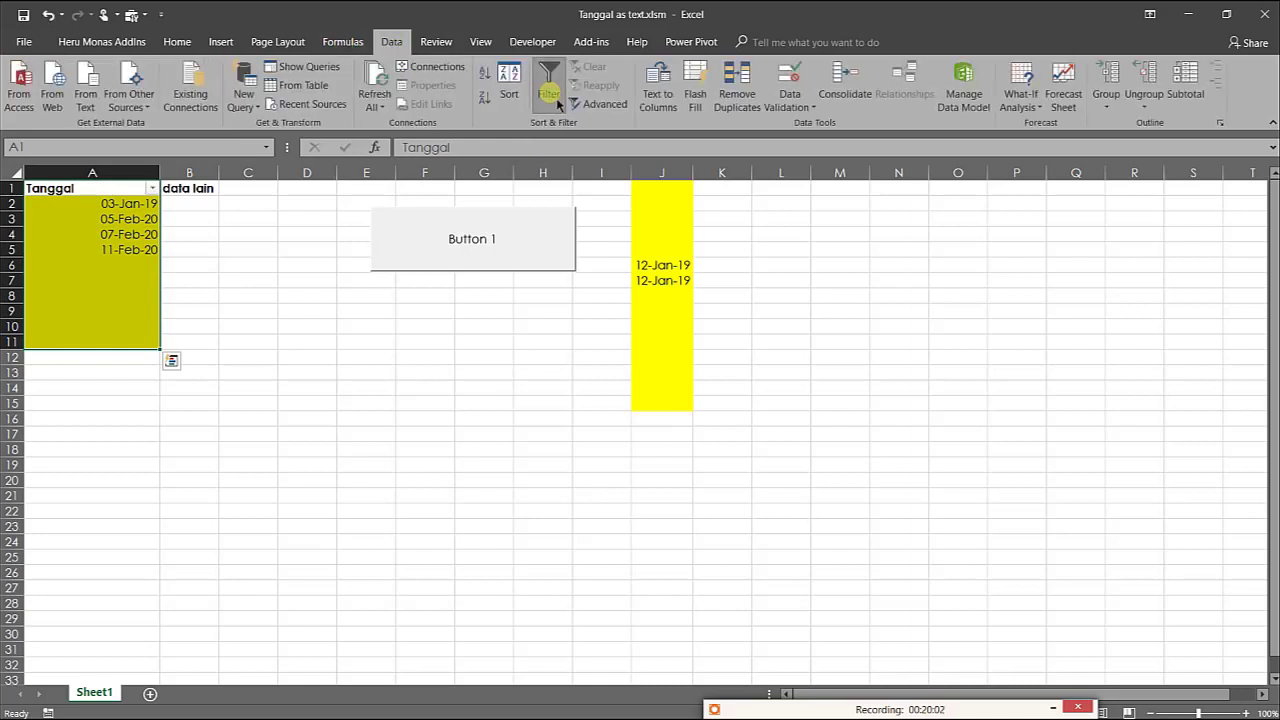
Check the Tanggal filter offers Date Filters and 2020/2019 groups, then cancel unchanged
click(151, 189)
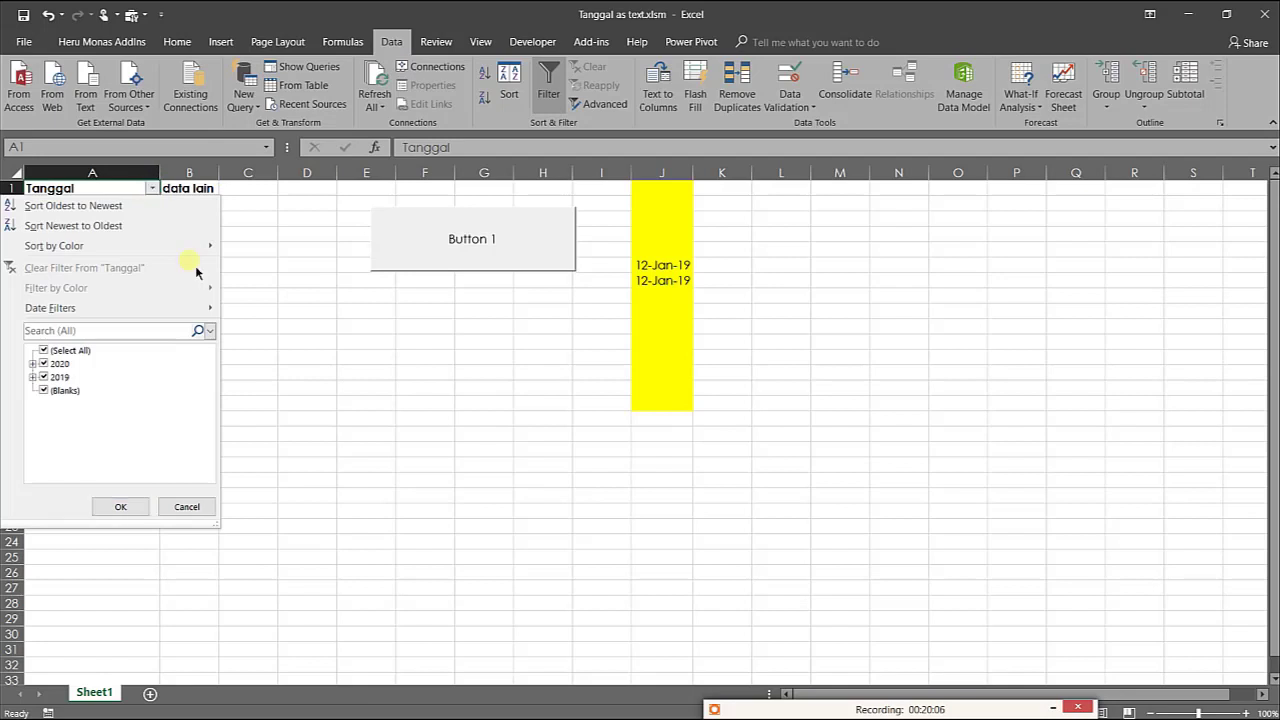
click(90, 308)
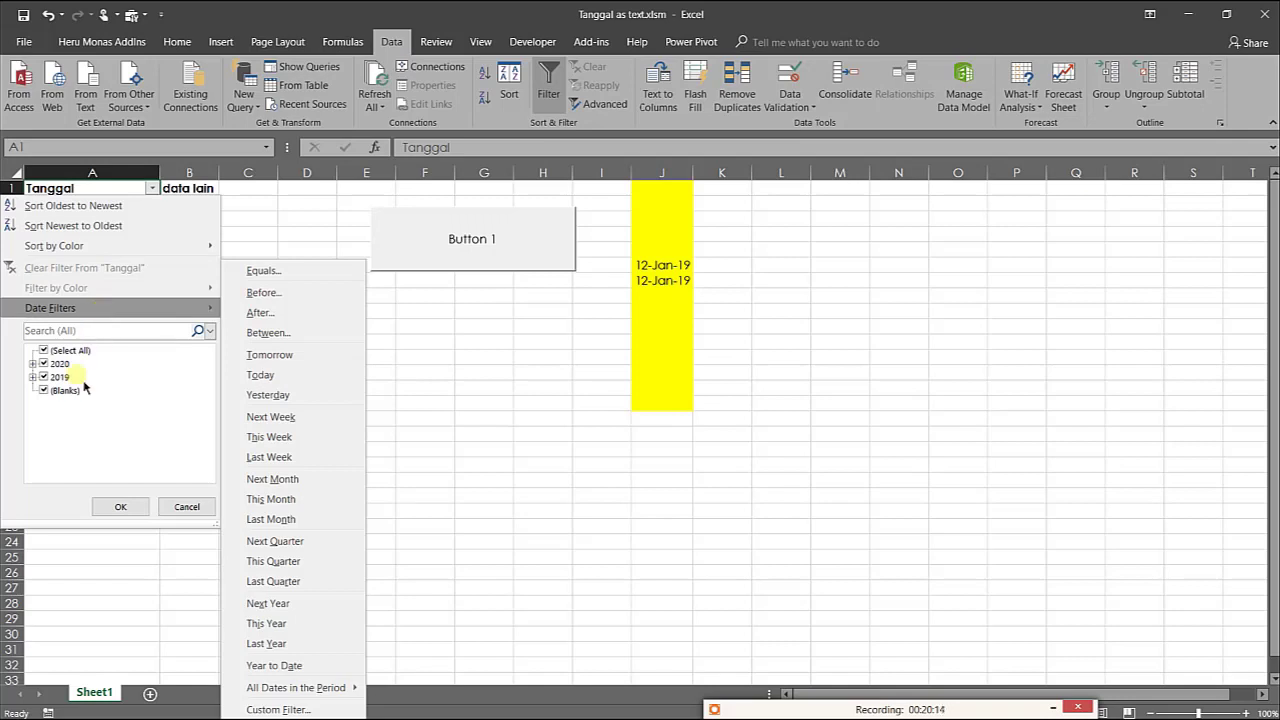
click(33, 364)
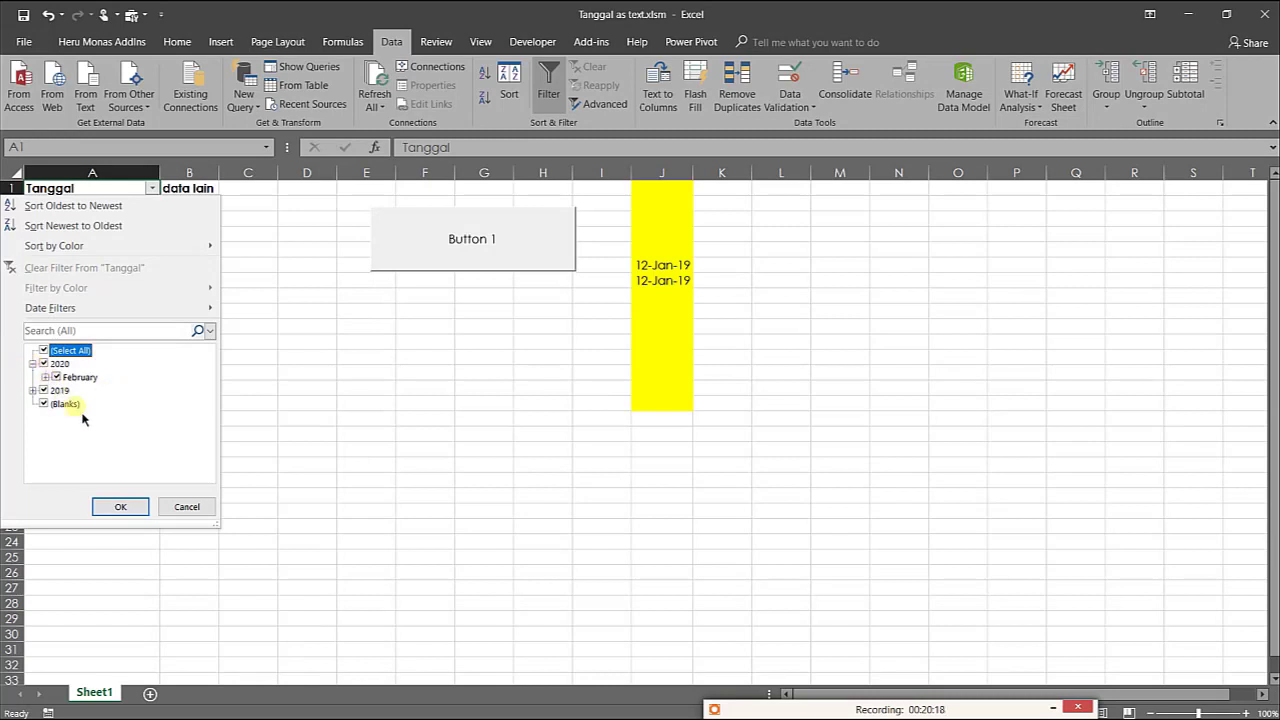
click(187, 507)
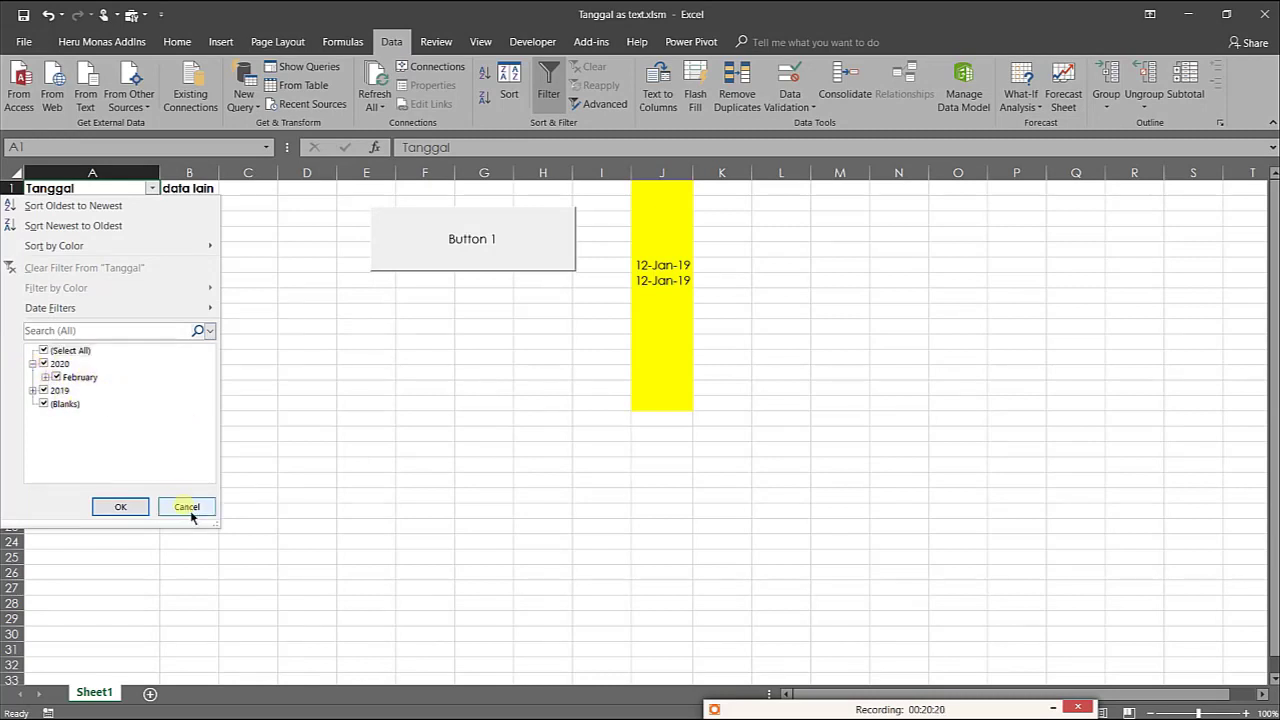
click(248, 390)
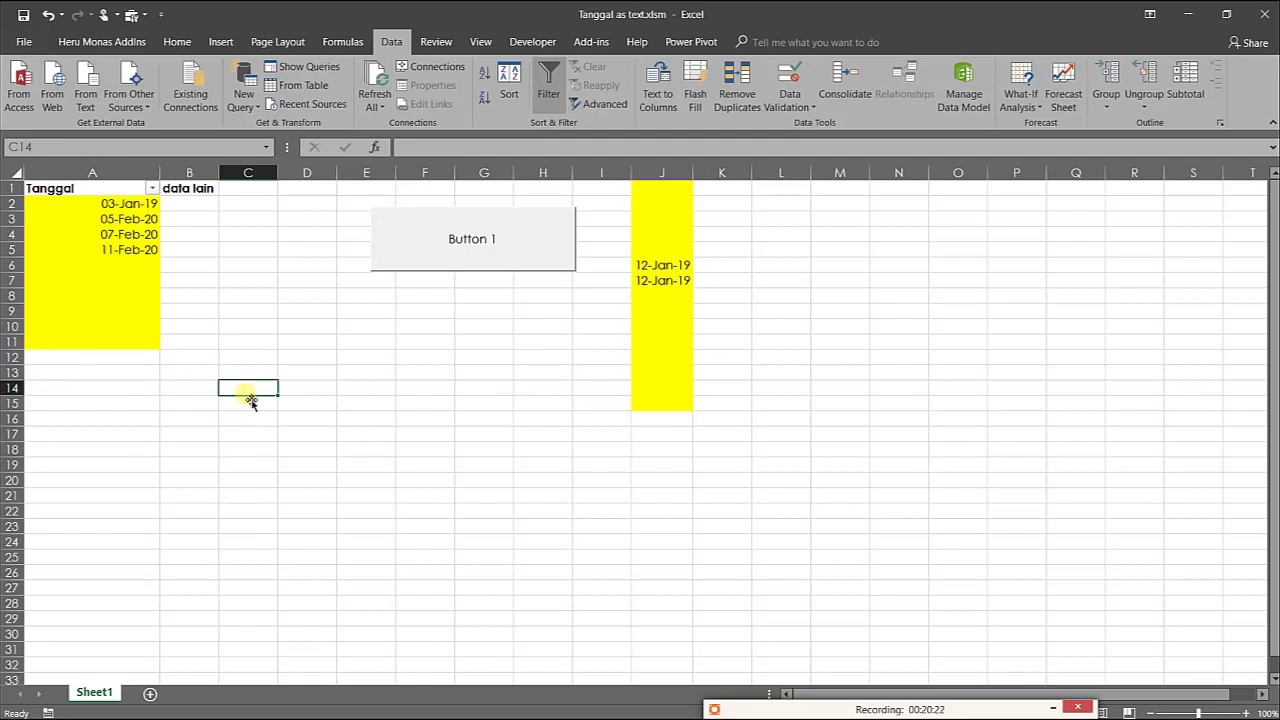